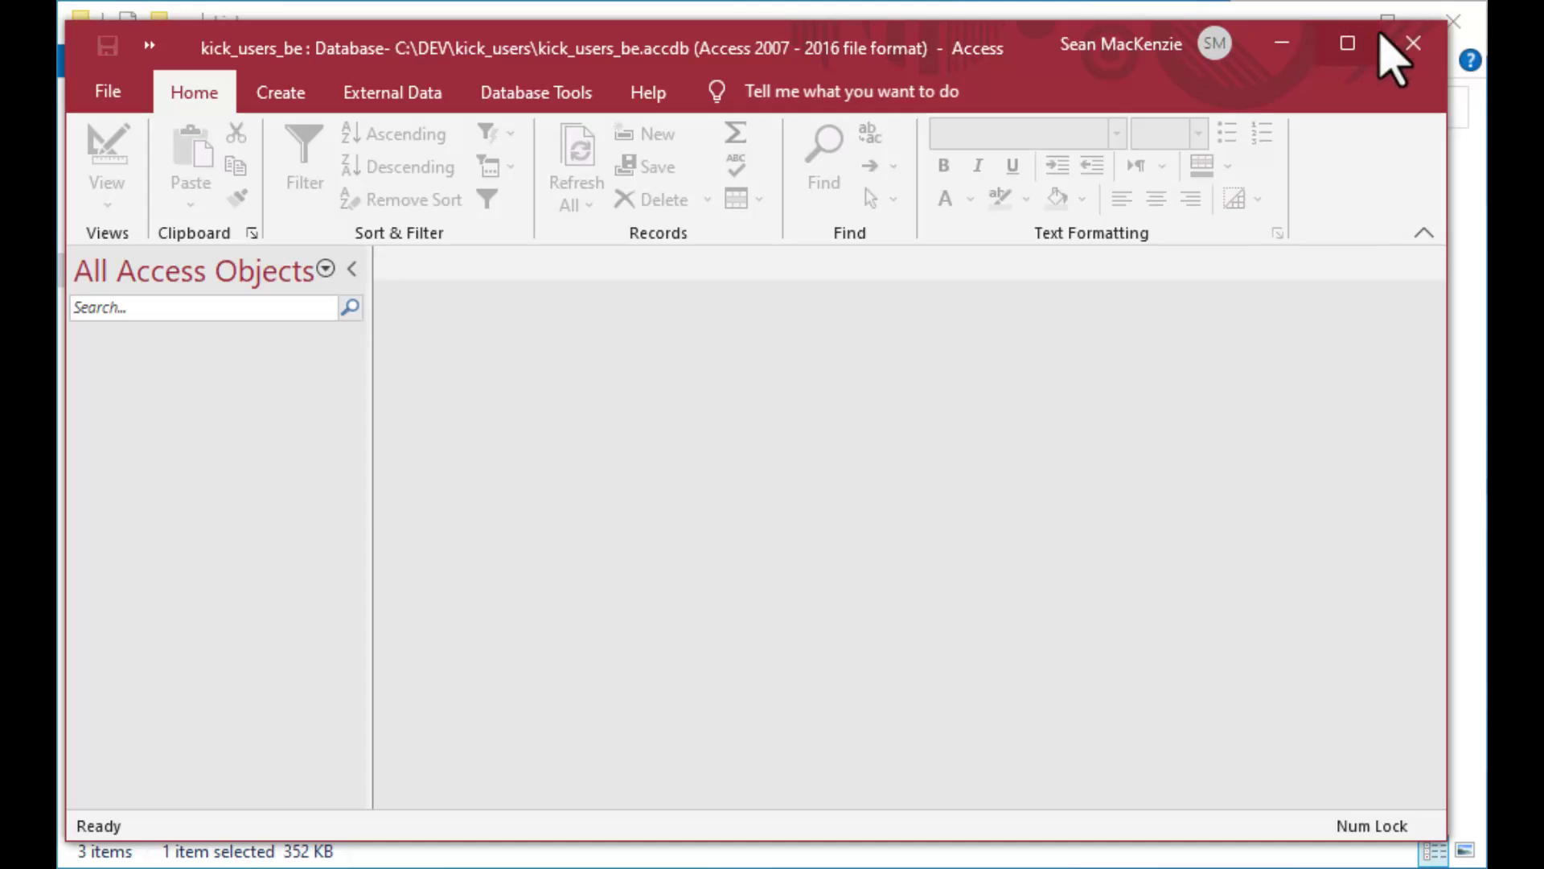
Close the back-end database, then trust the kick_users_fe database by opening it, enabling its active content and closing it.
left_click(1415, 44)
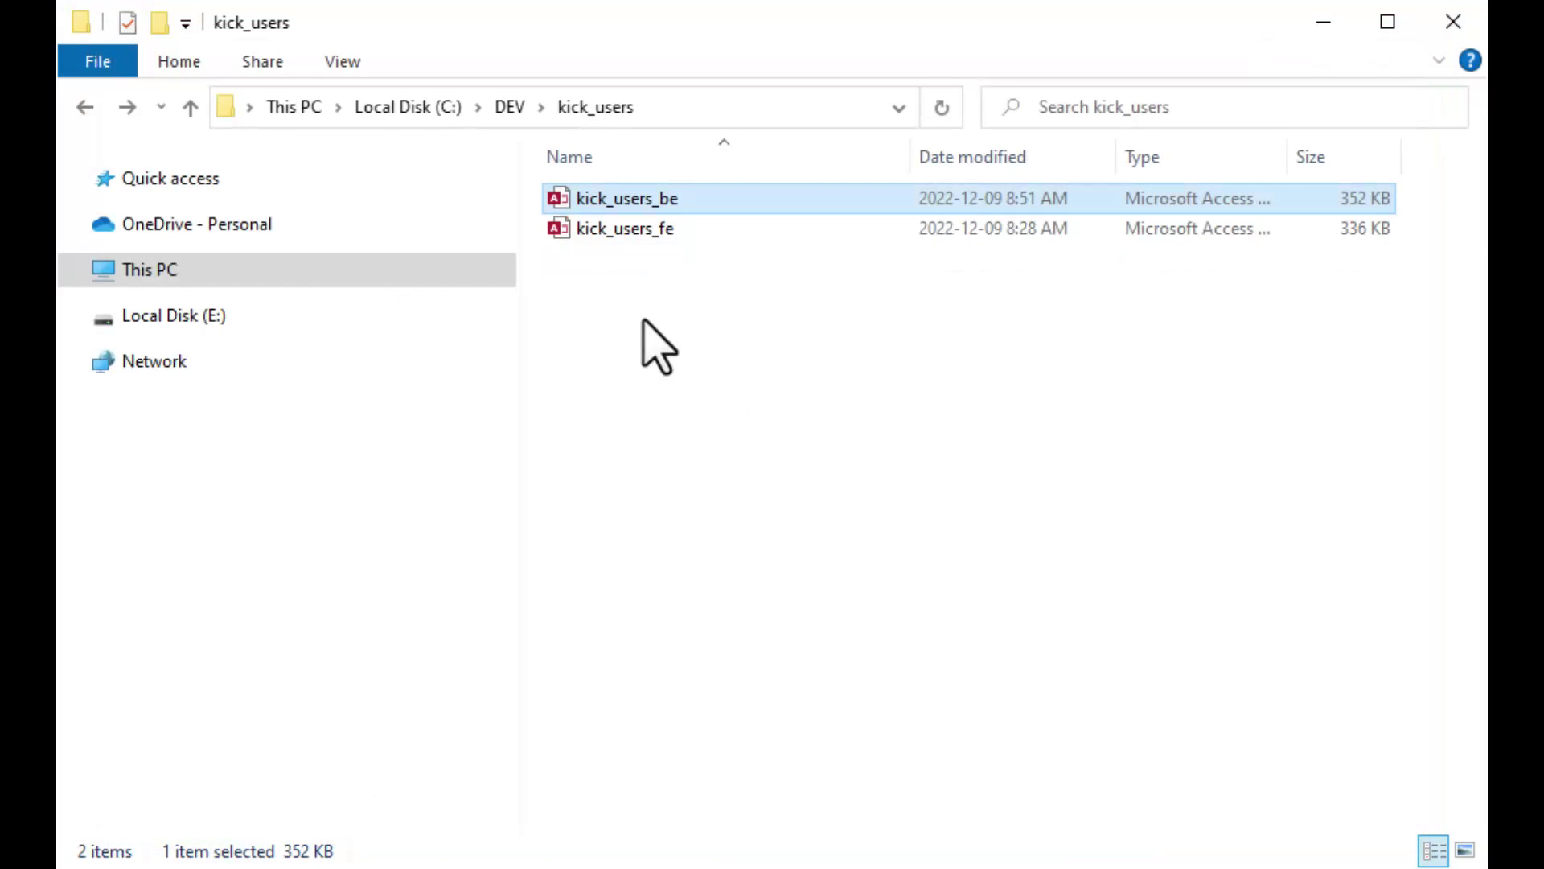
double_click(565, 231)
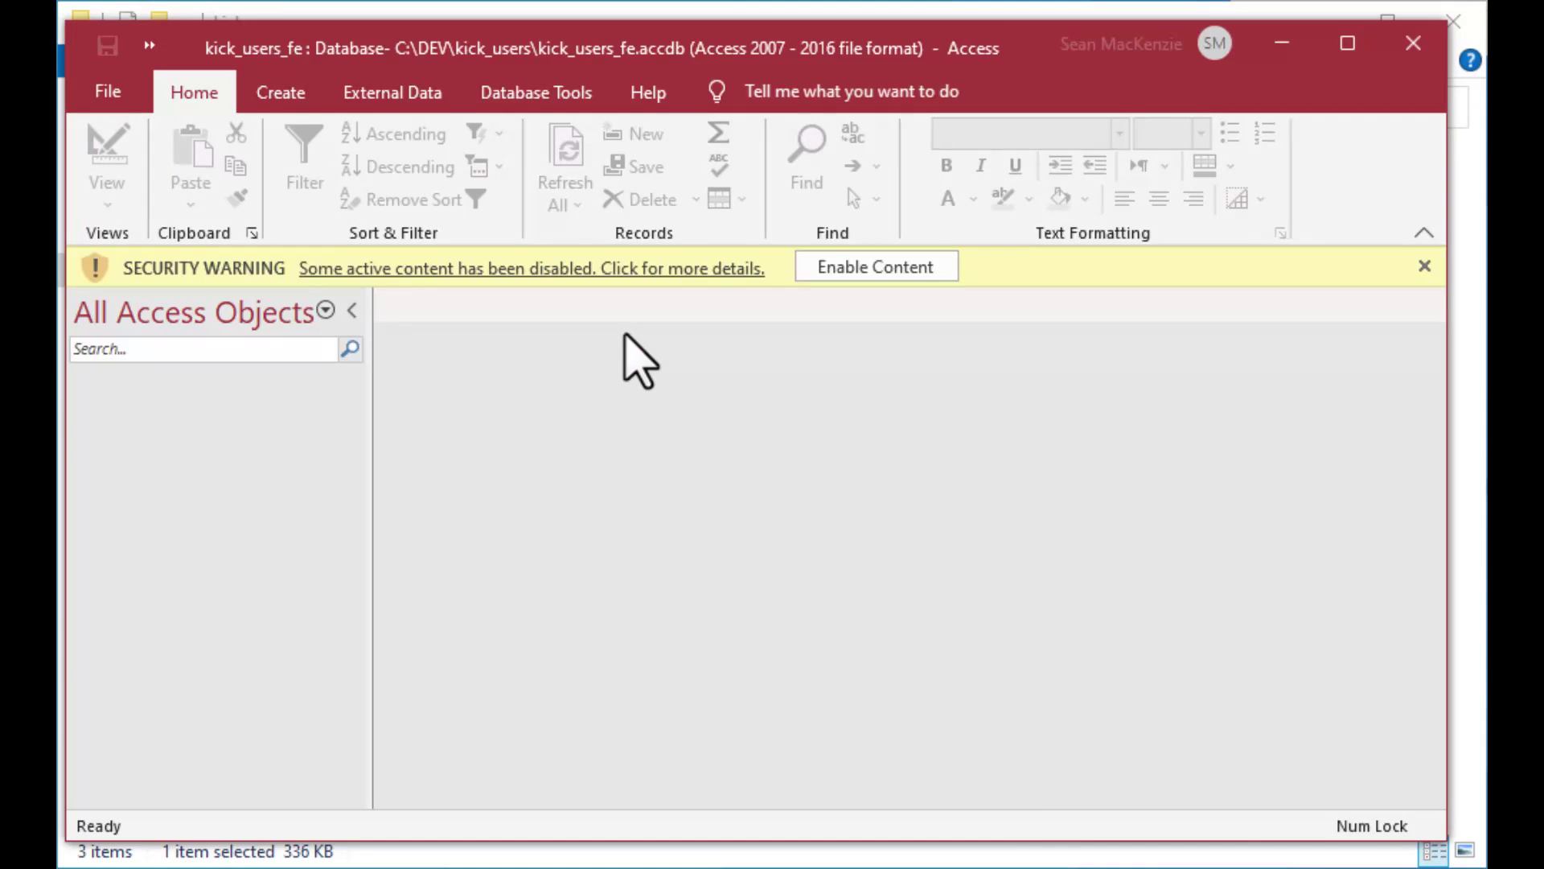
left_click(869, 268)
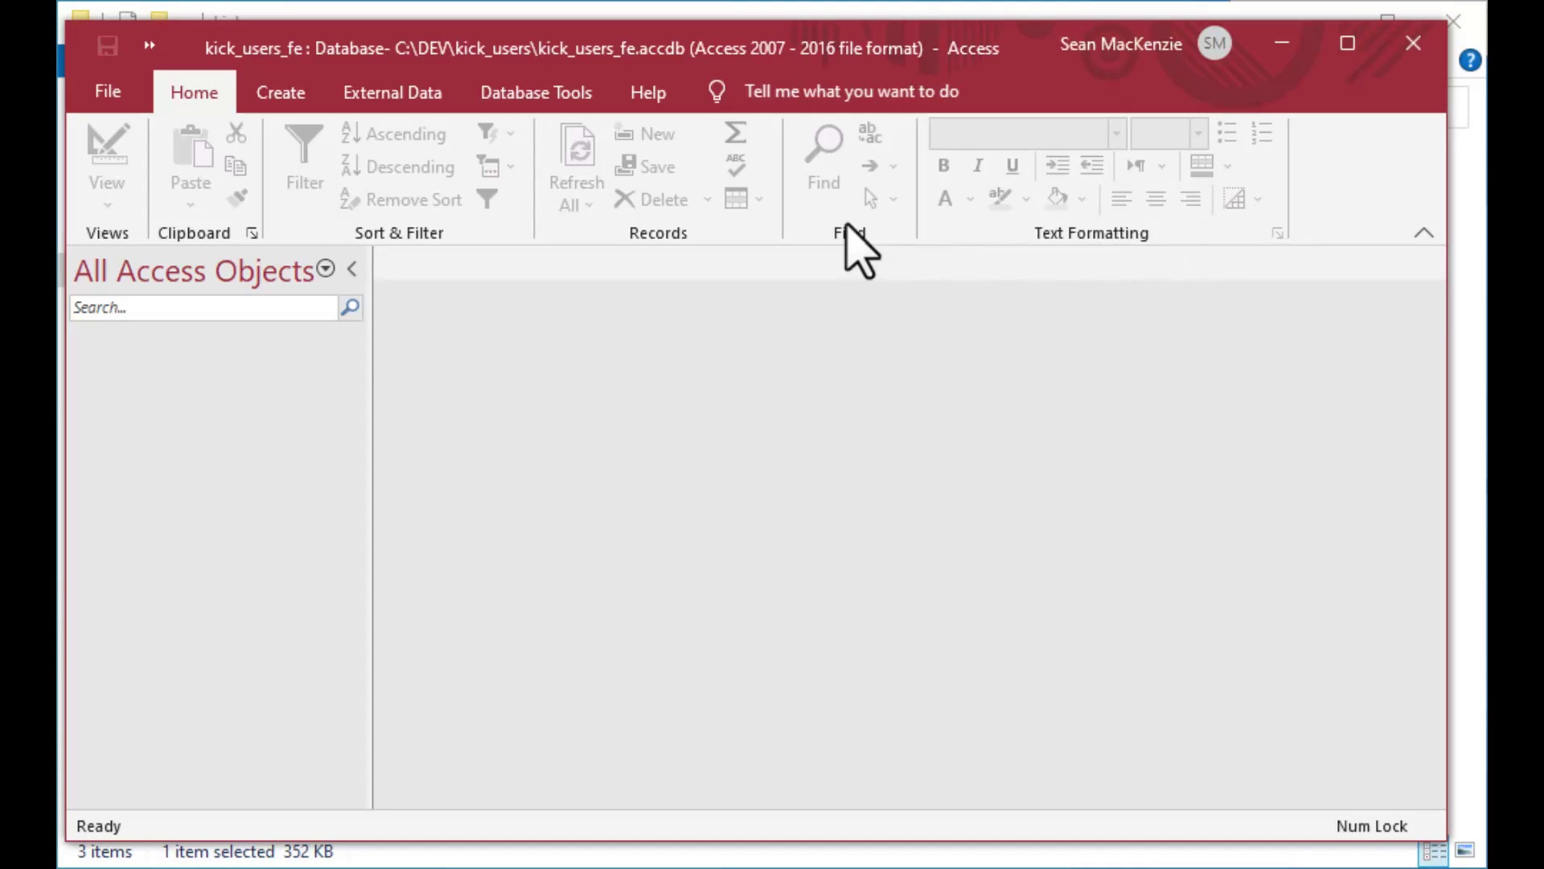
left_click(1414, 44)
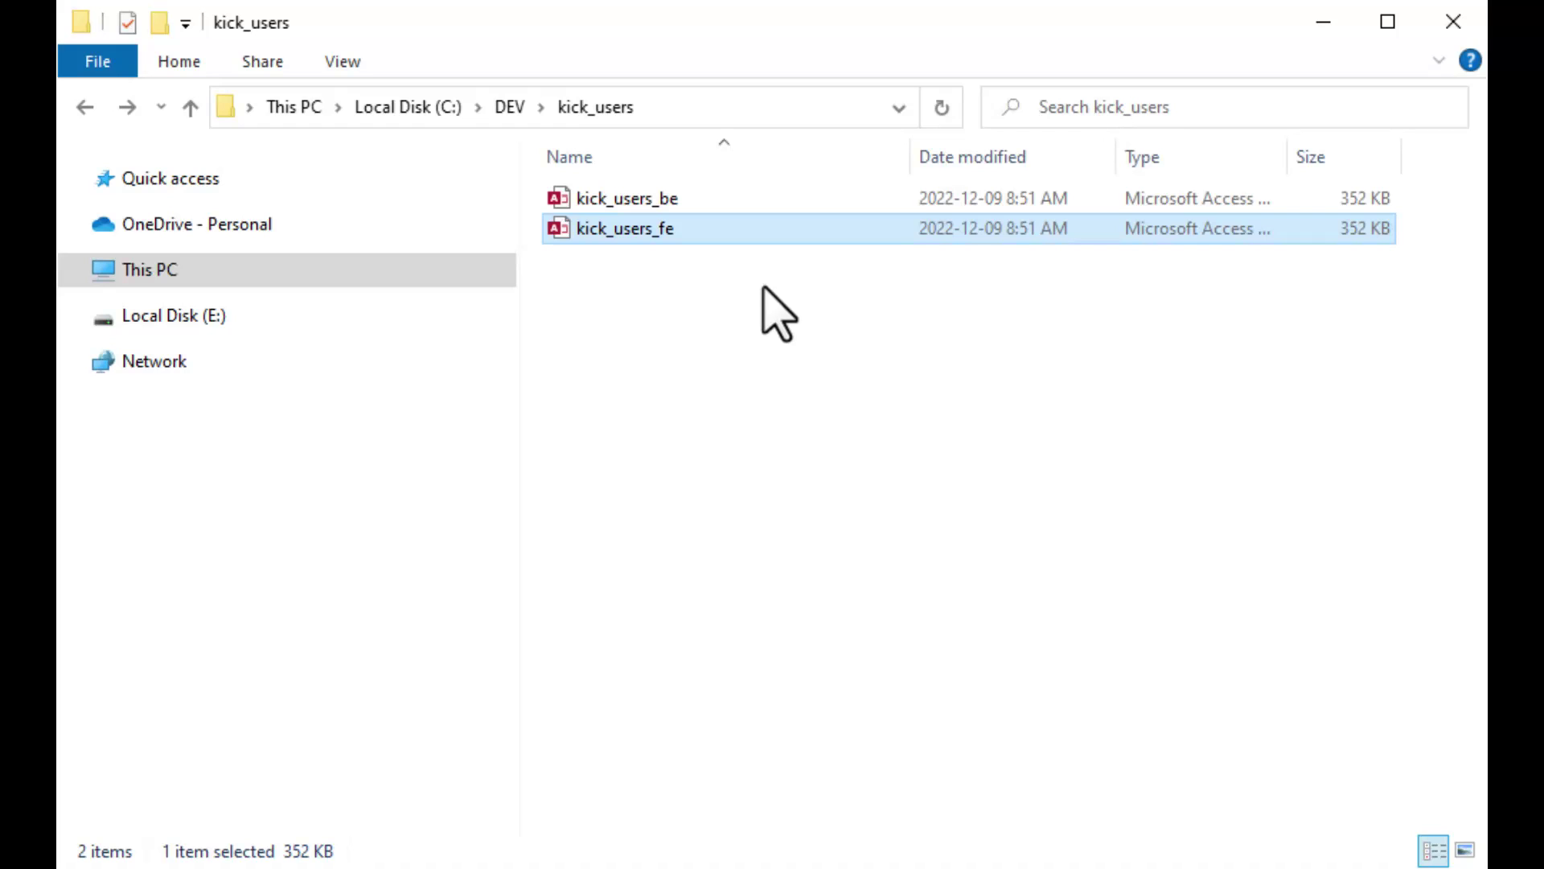
Reopen the kick_users_be database from the kick_users folder and start a new table in Design view.
left_click(563, 205)
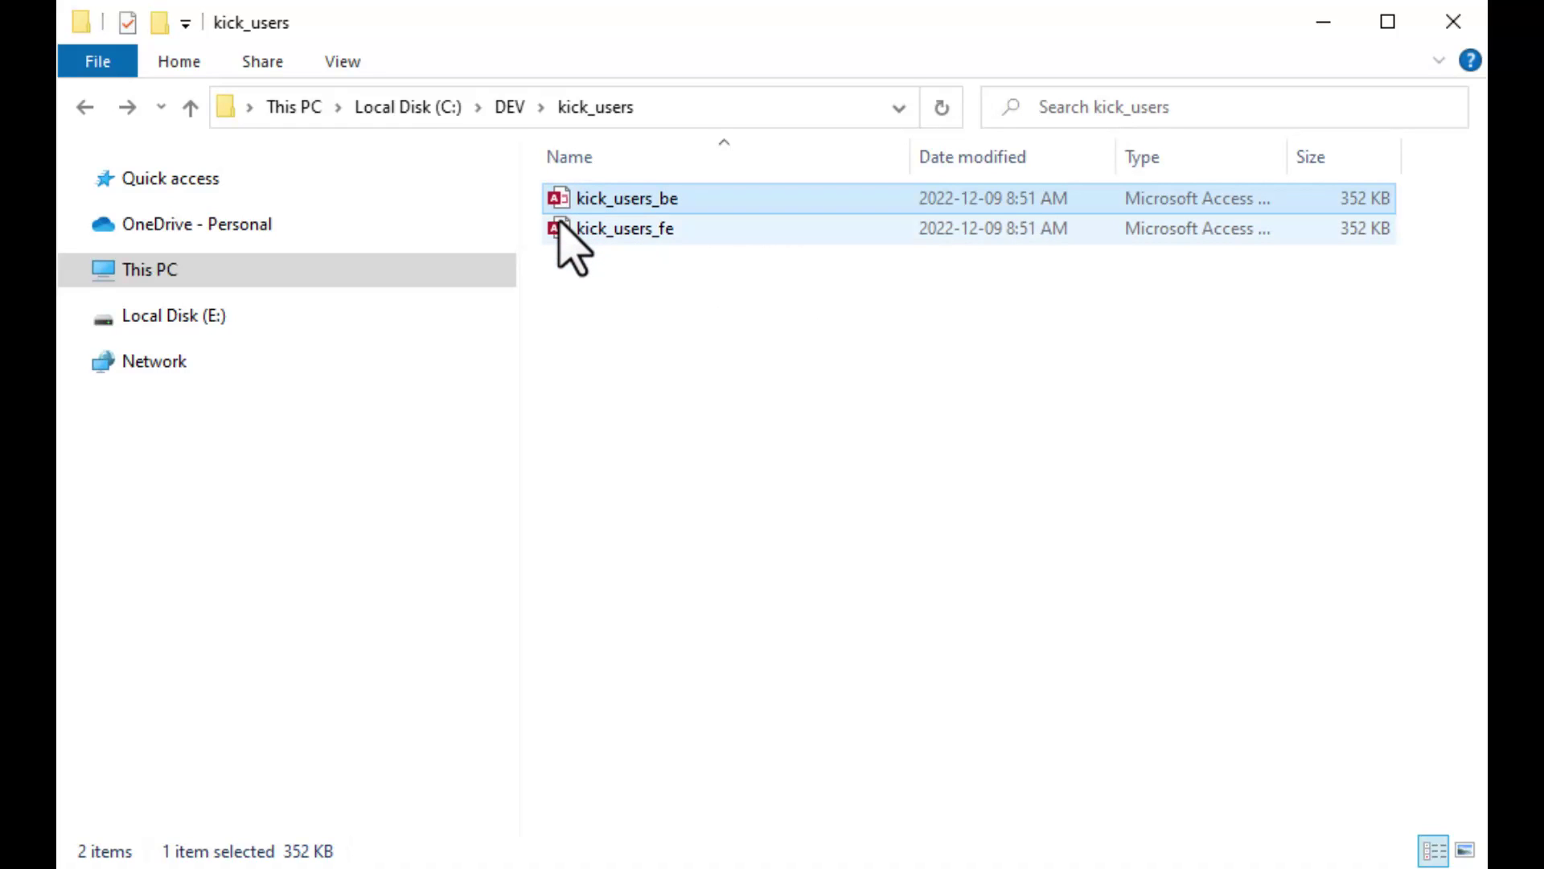
double_click(563, 206)
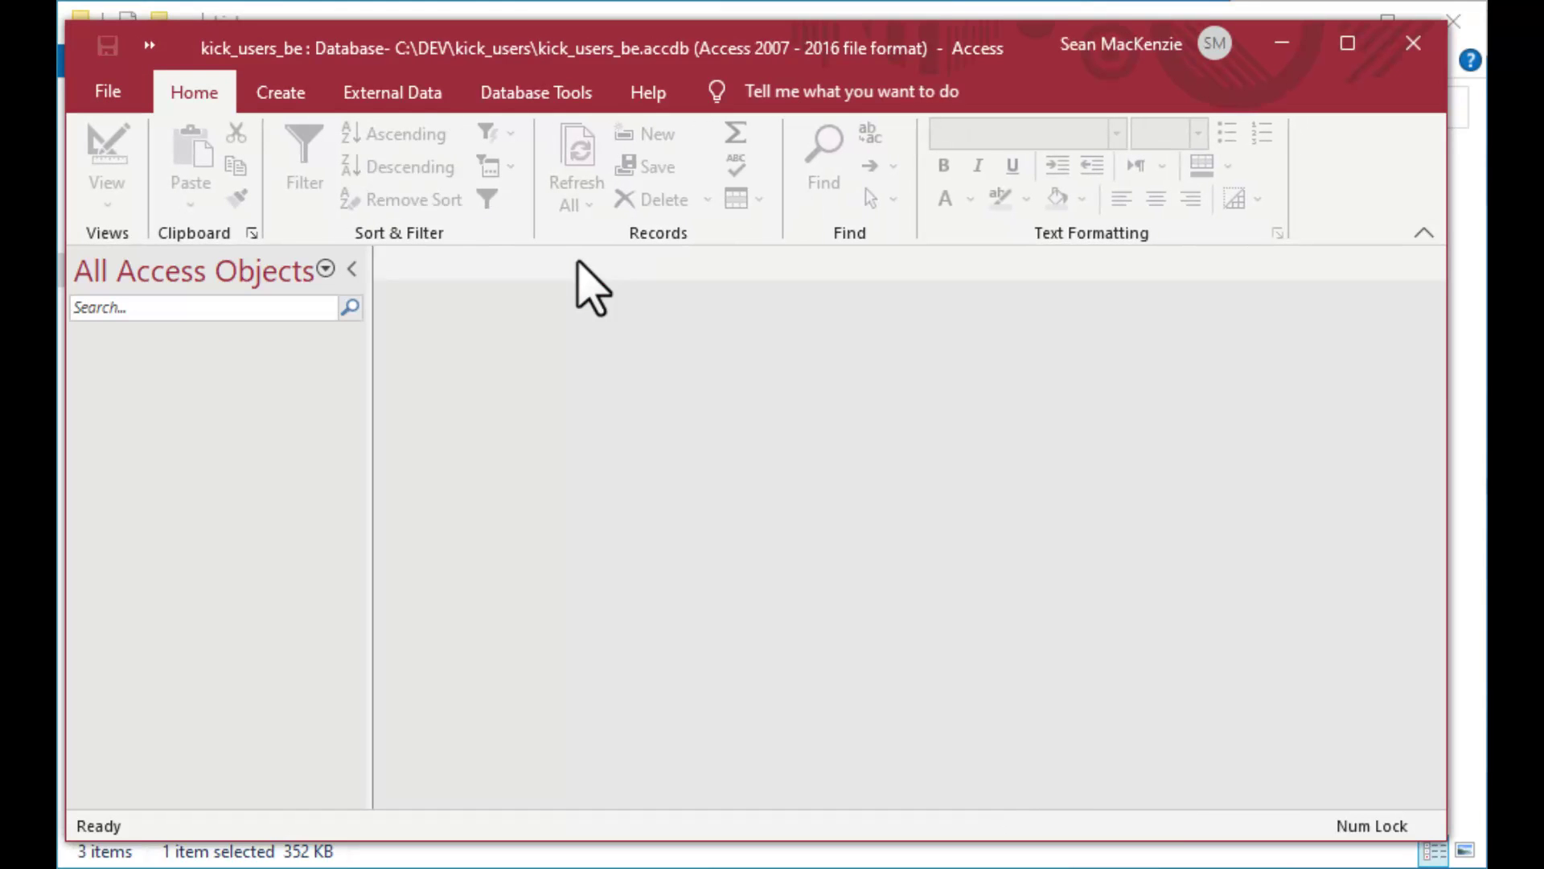
left_click(280, 95)
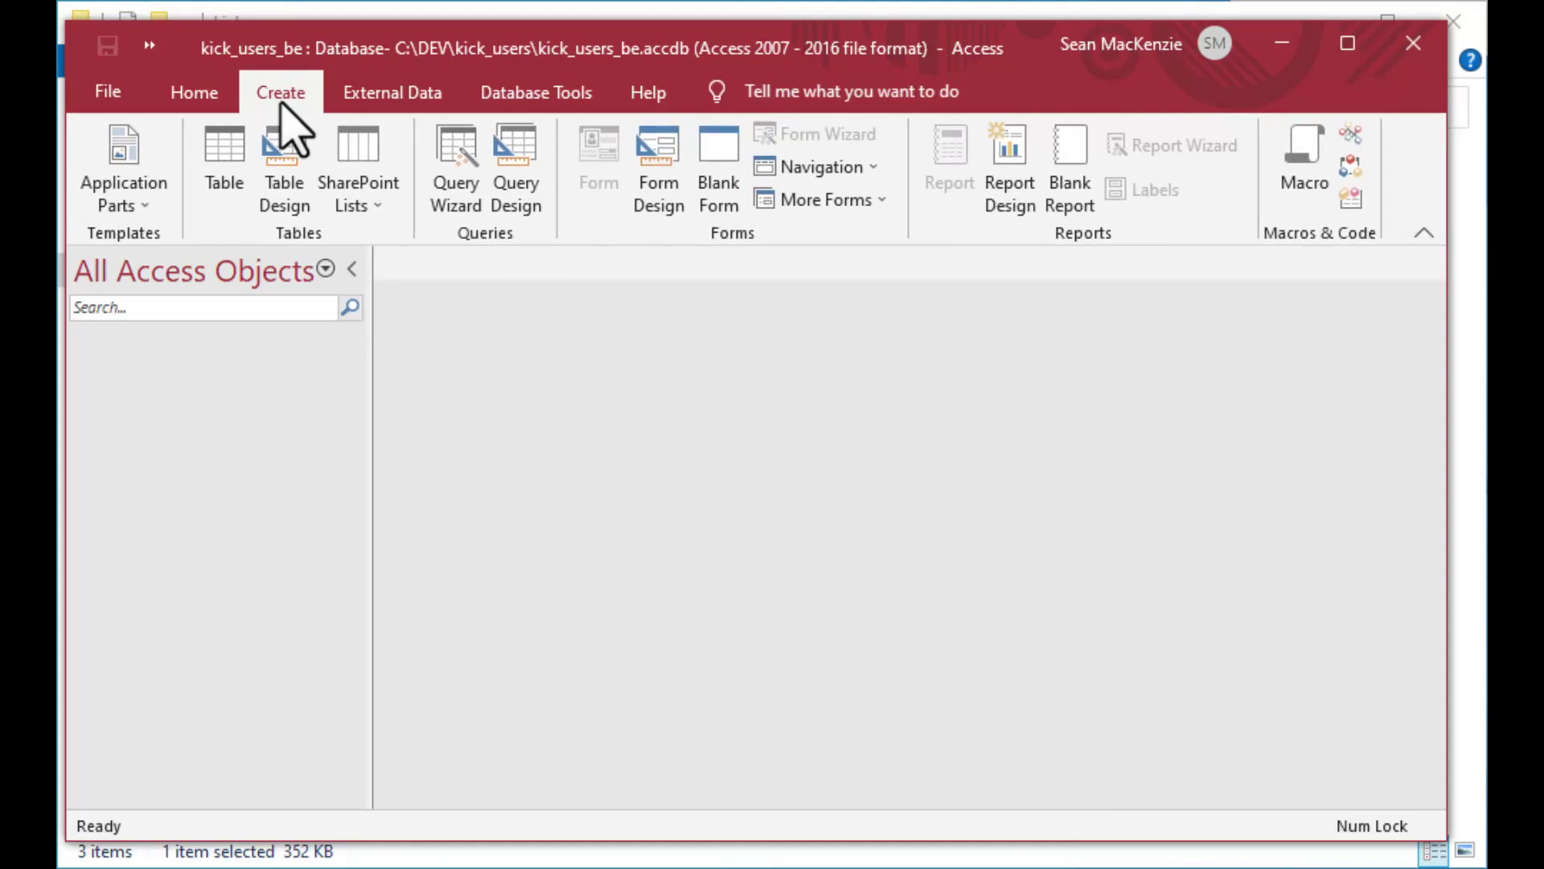
left_click(283, 172)
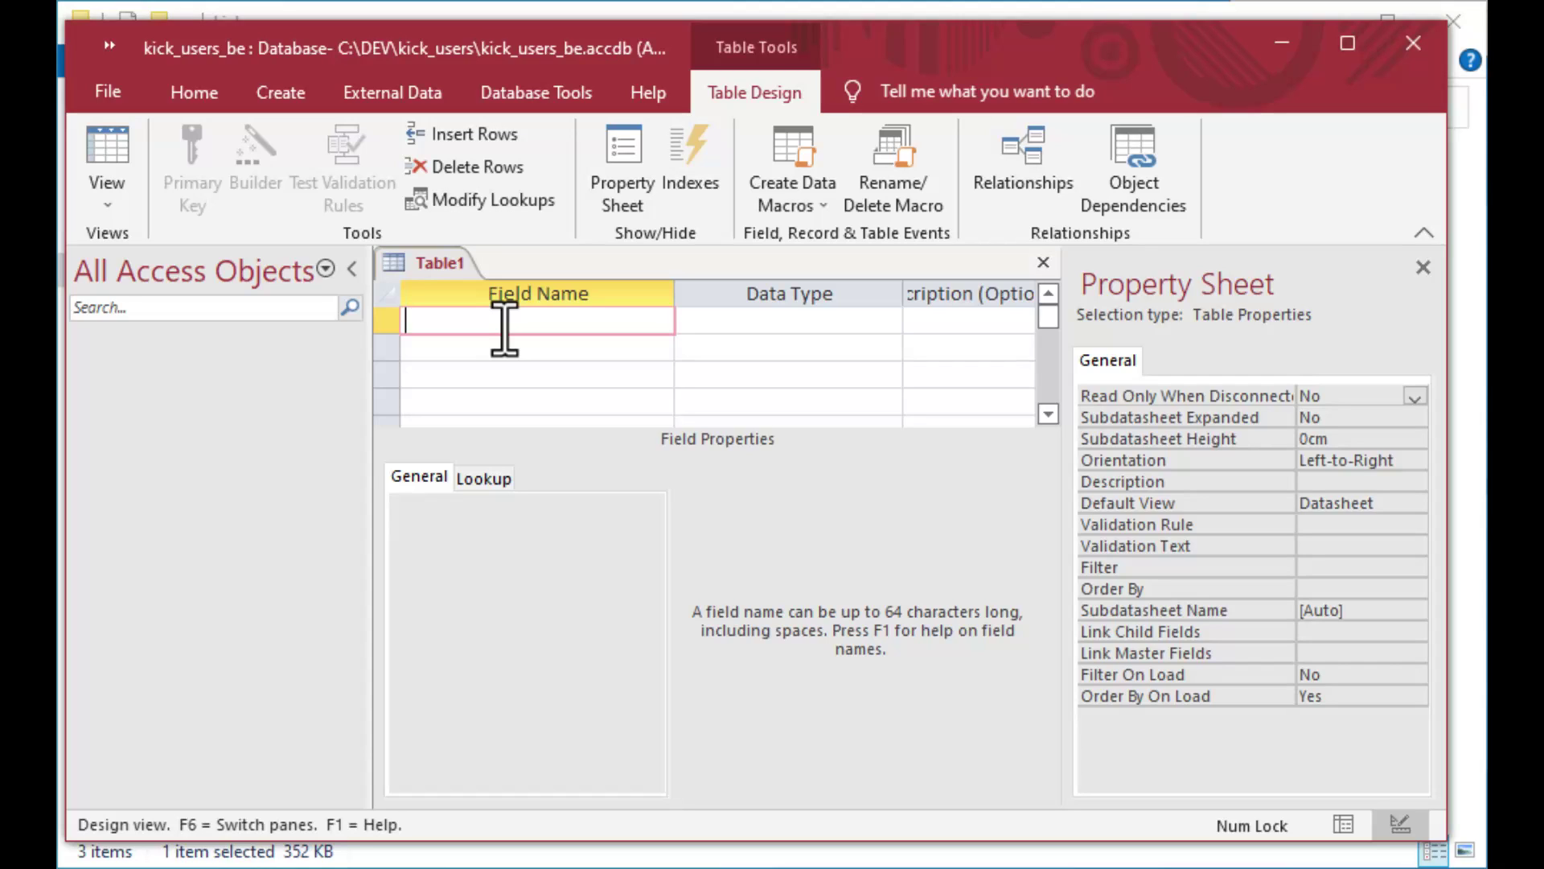
Define the table's first field as StatusID with the Number data type.
type("S")
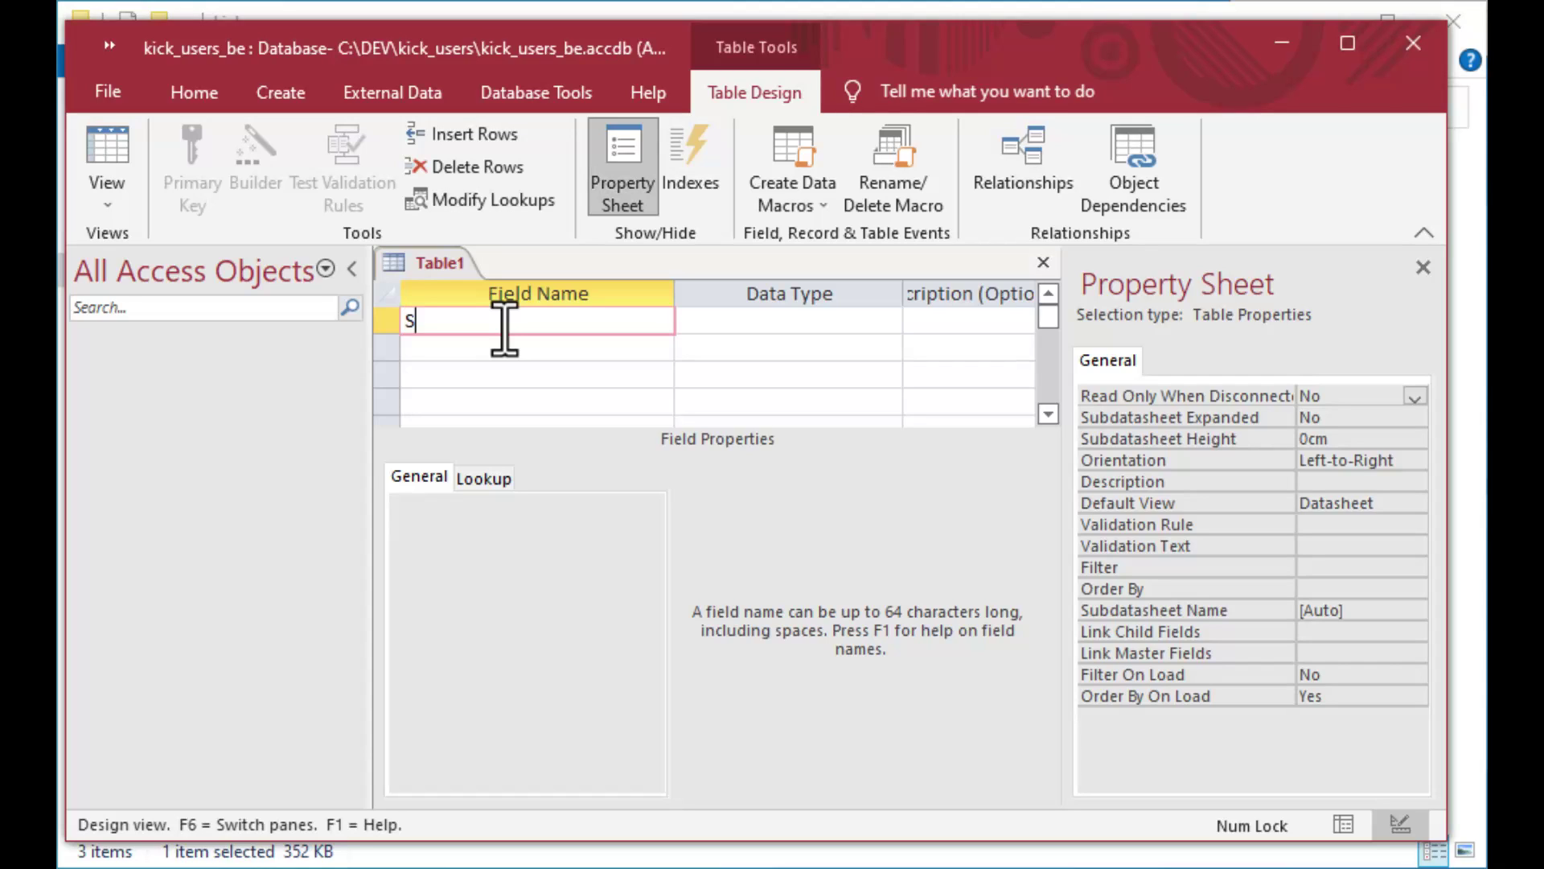
type("tatusID")
key("Tab")
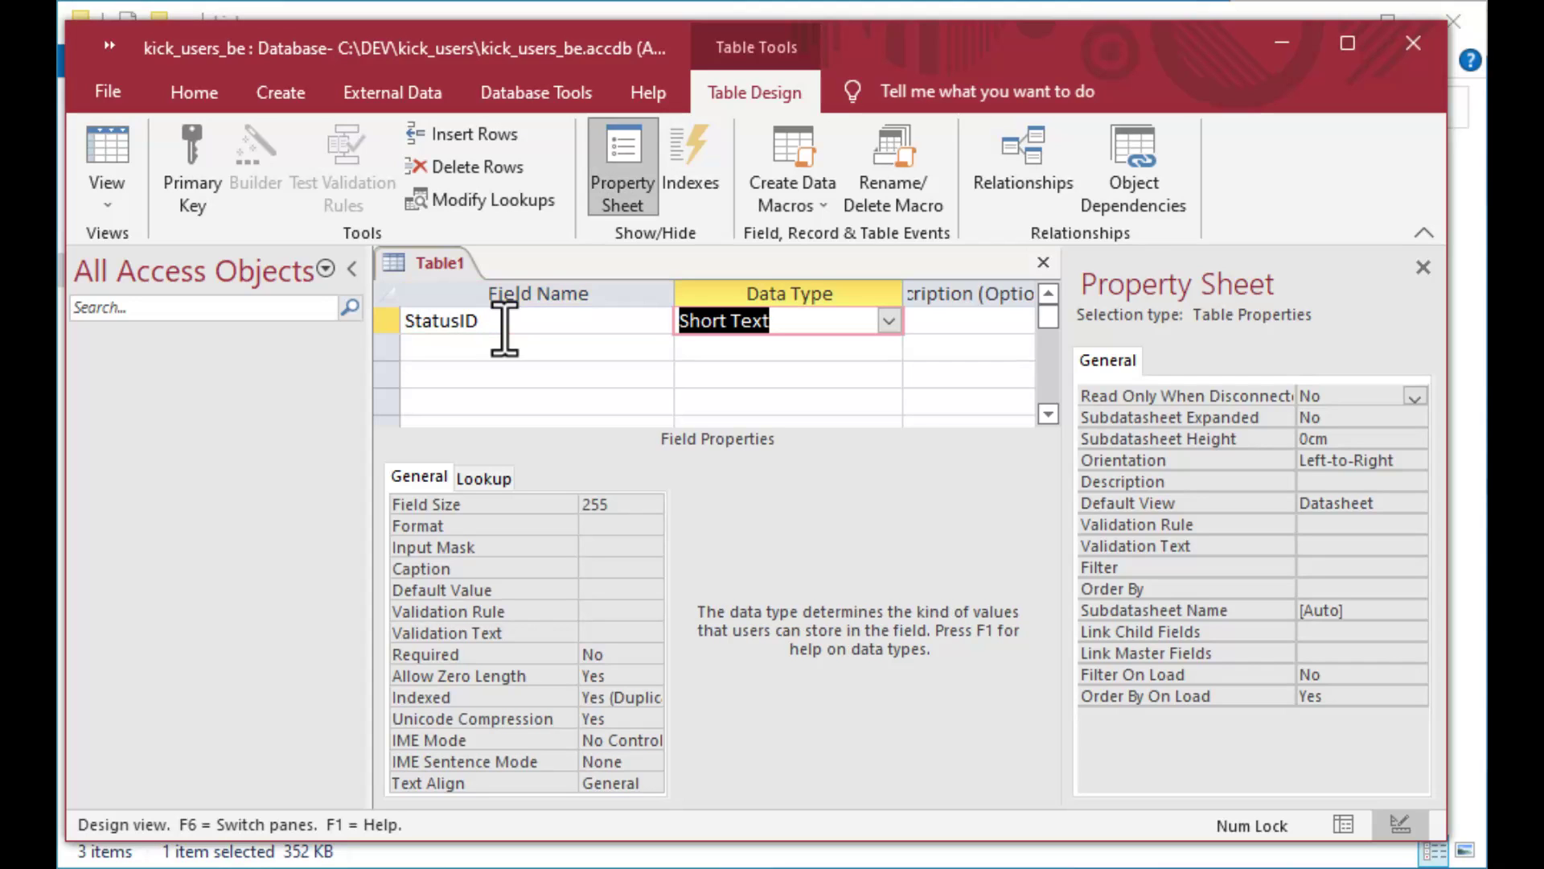
type("n")
key("Tab")
key("Tab")
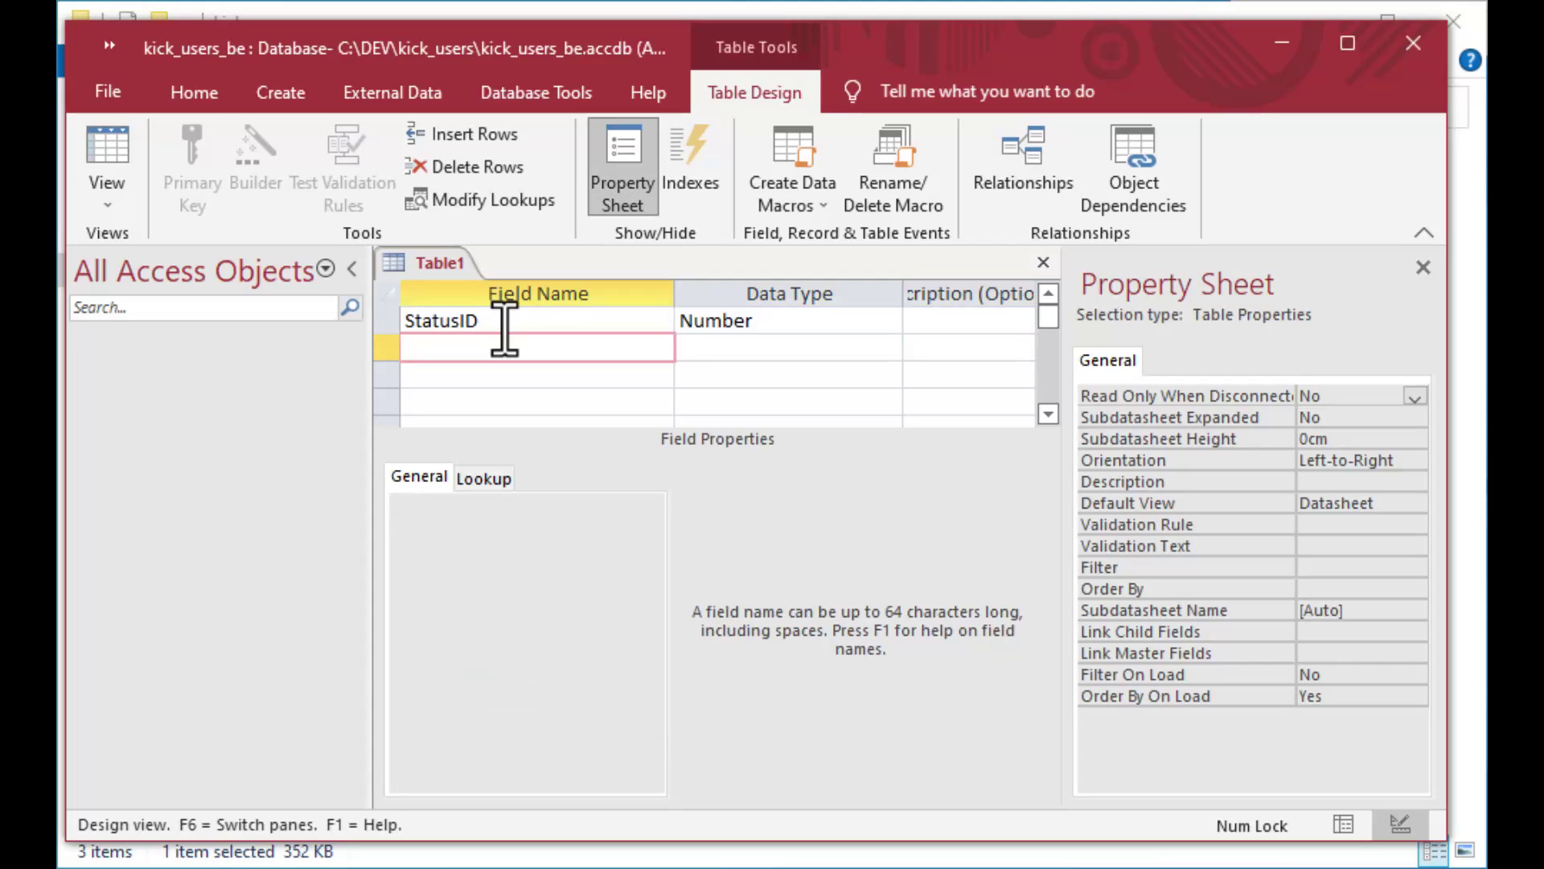
Add a second field named SystemUP with the Yes/No data type.
type("SystemUP")
key("Tab")
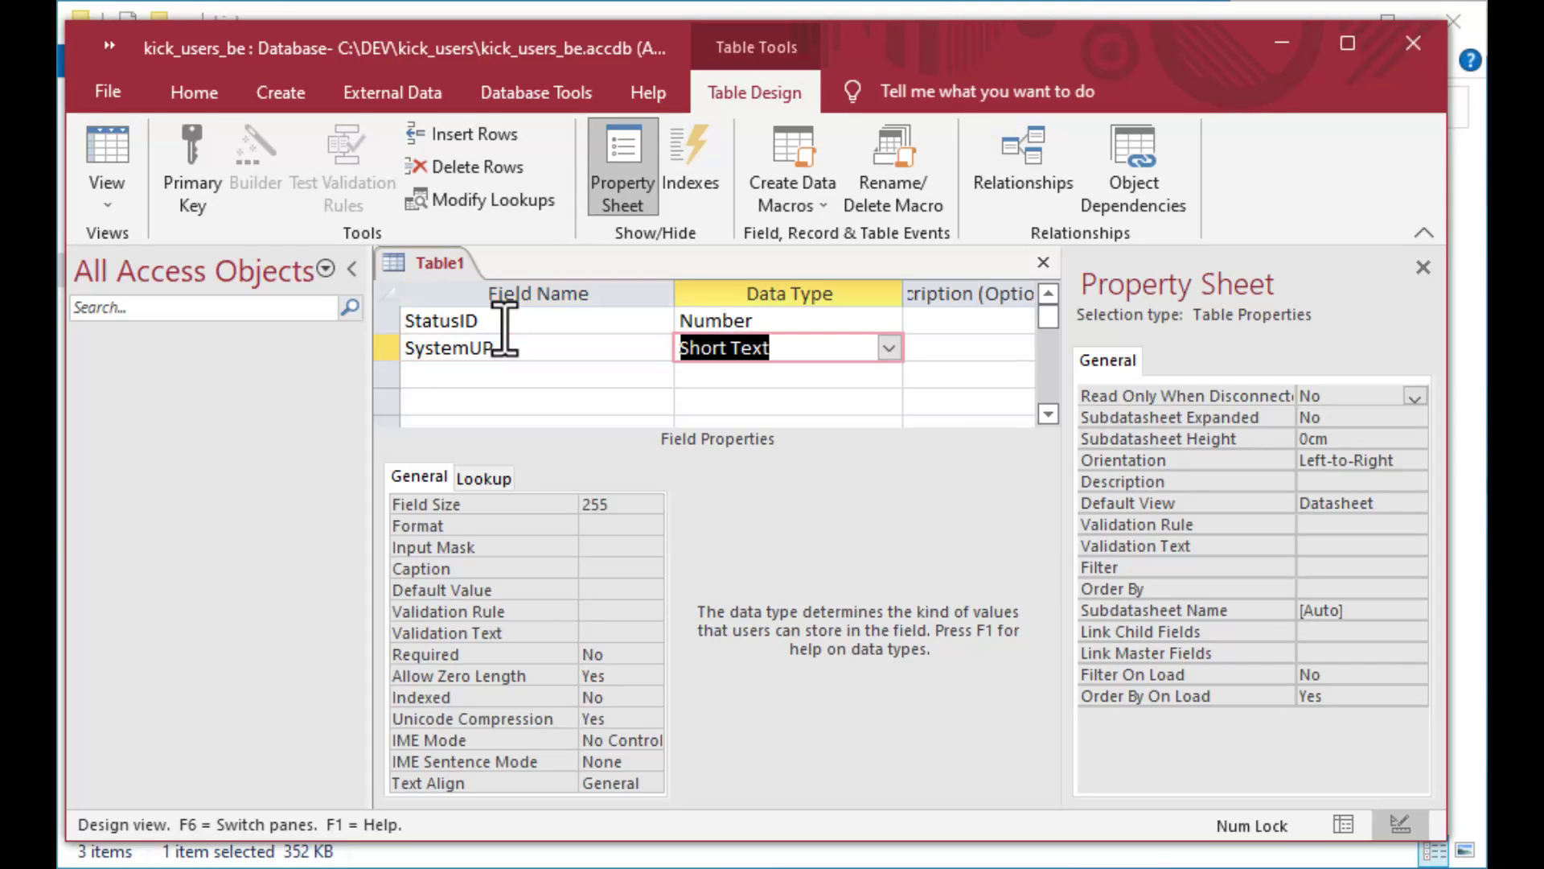
type("yes/No")
key("Tab")
key("Tab")
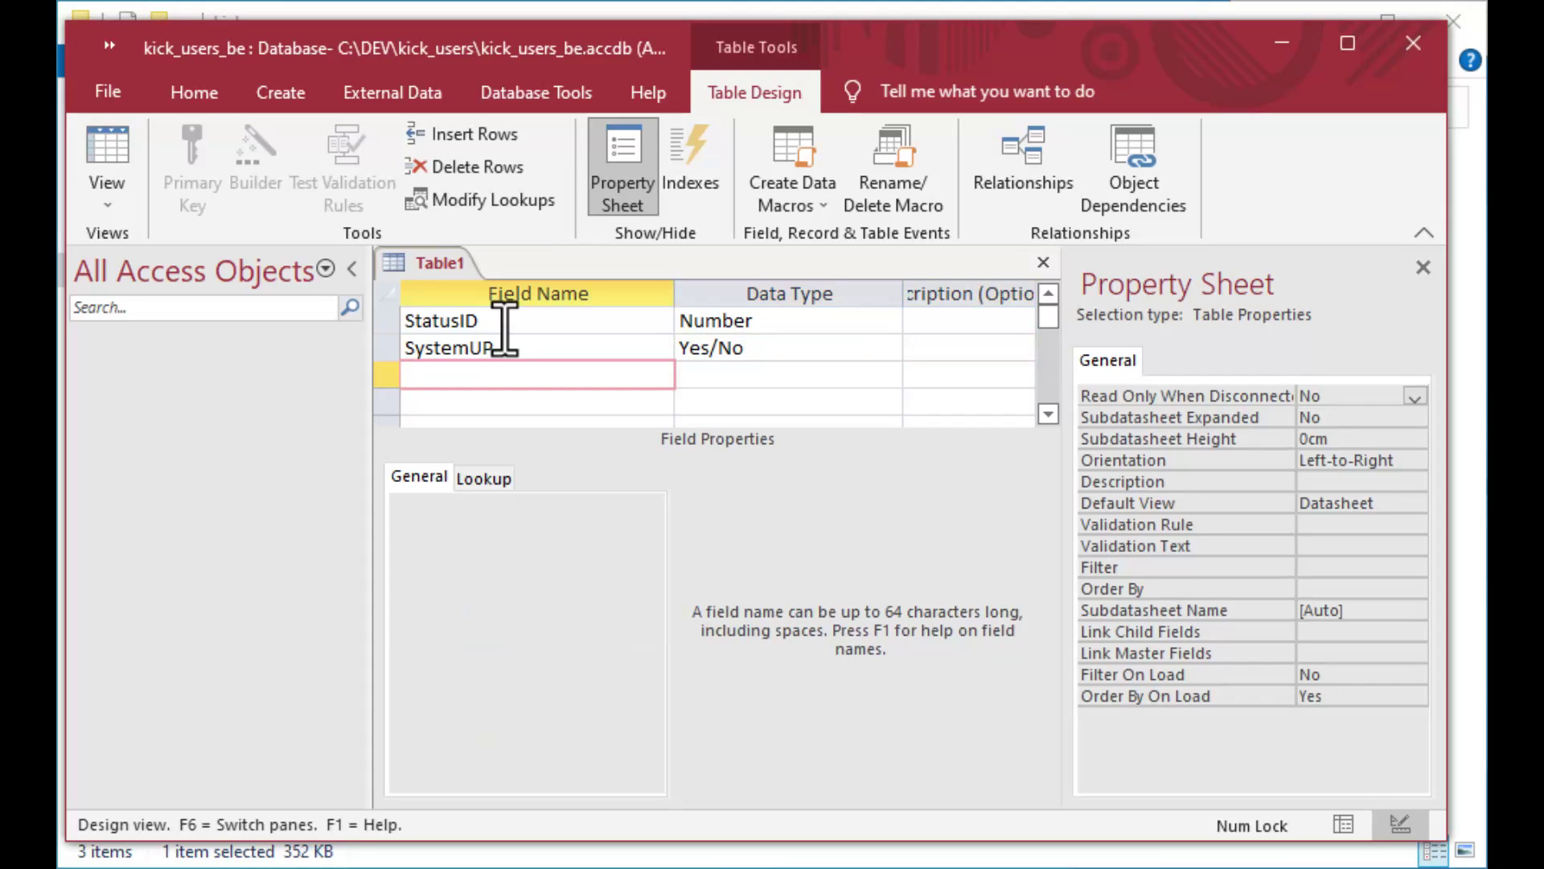
Try to save the table under the name ztblSystemStatus, cancelling the offer to create a primary key automatically.
key("ctrl+s")
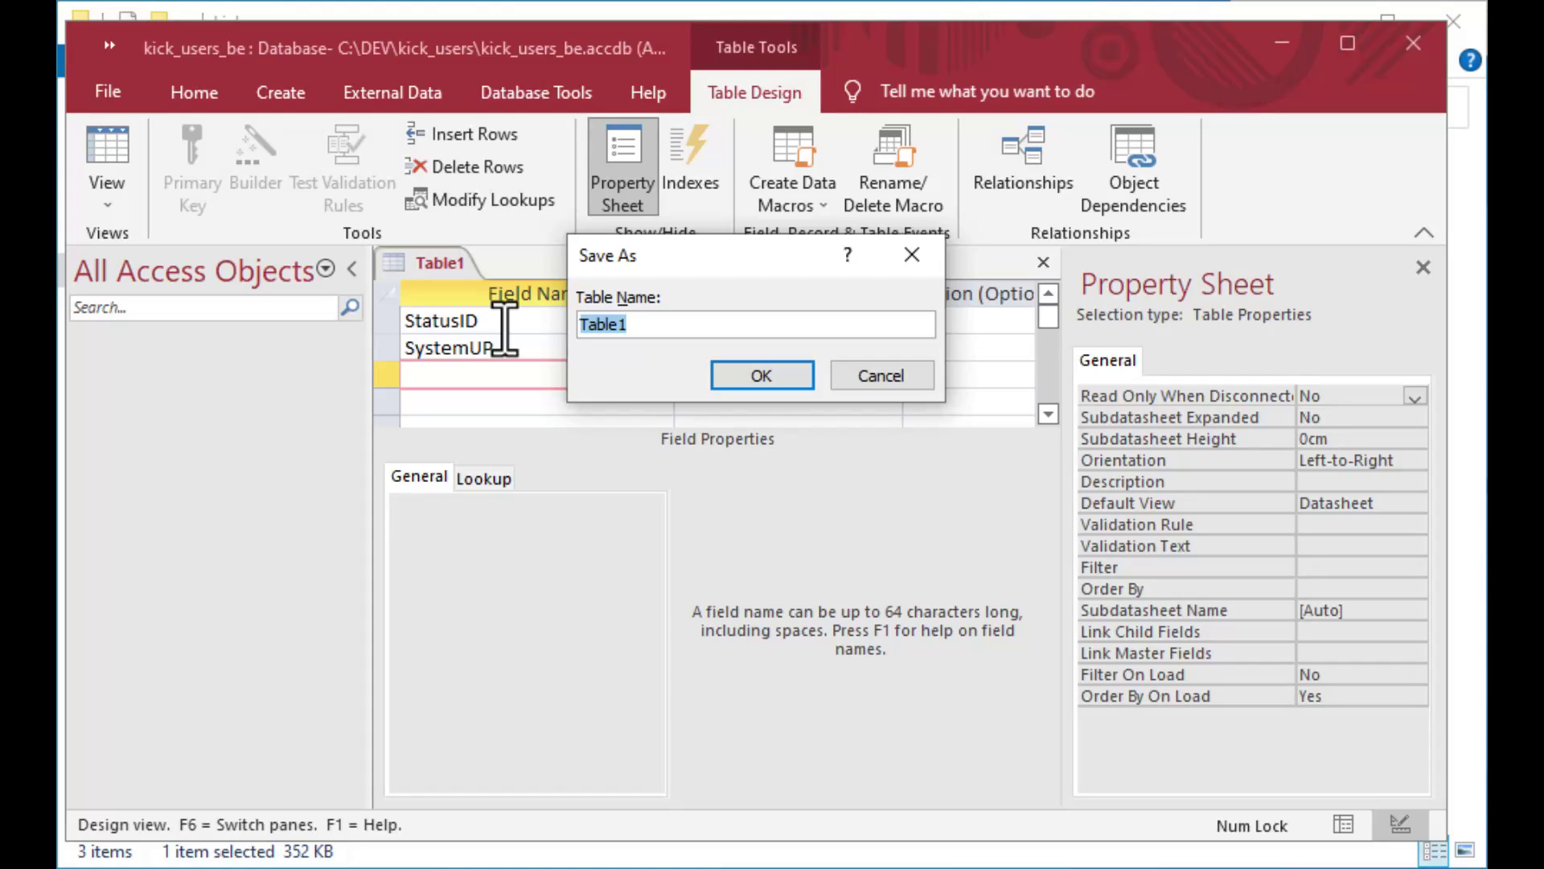
type("ztblSystemStatus")
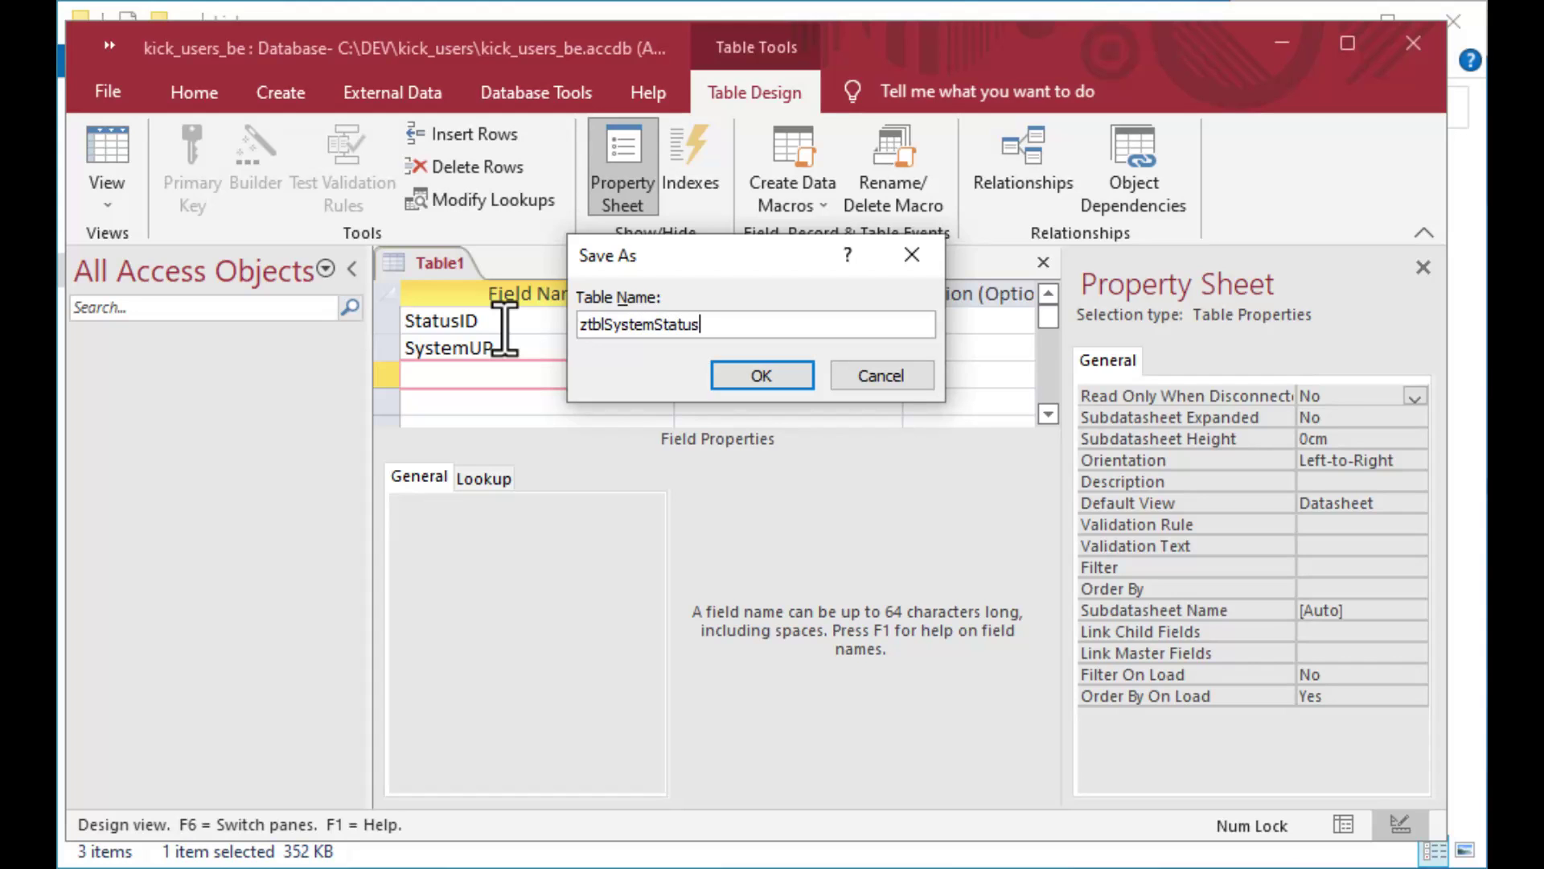
key("Return")
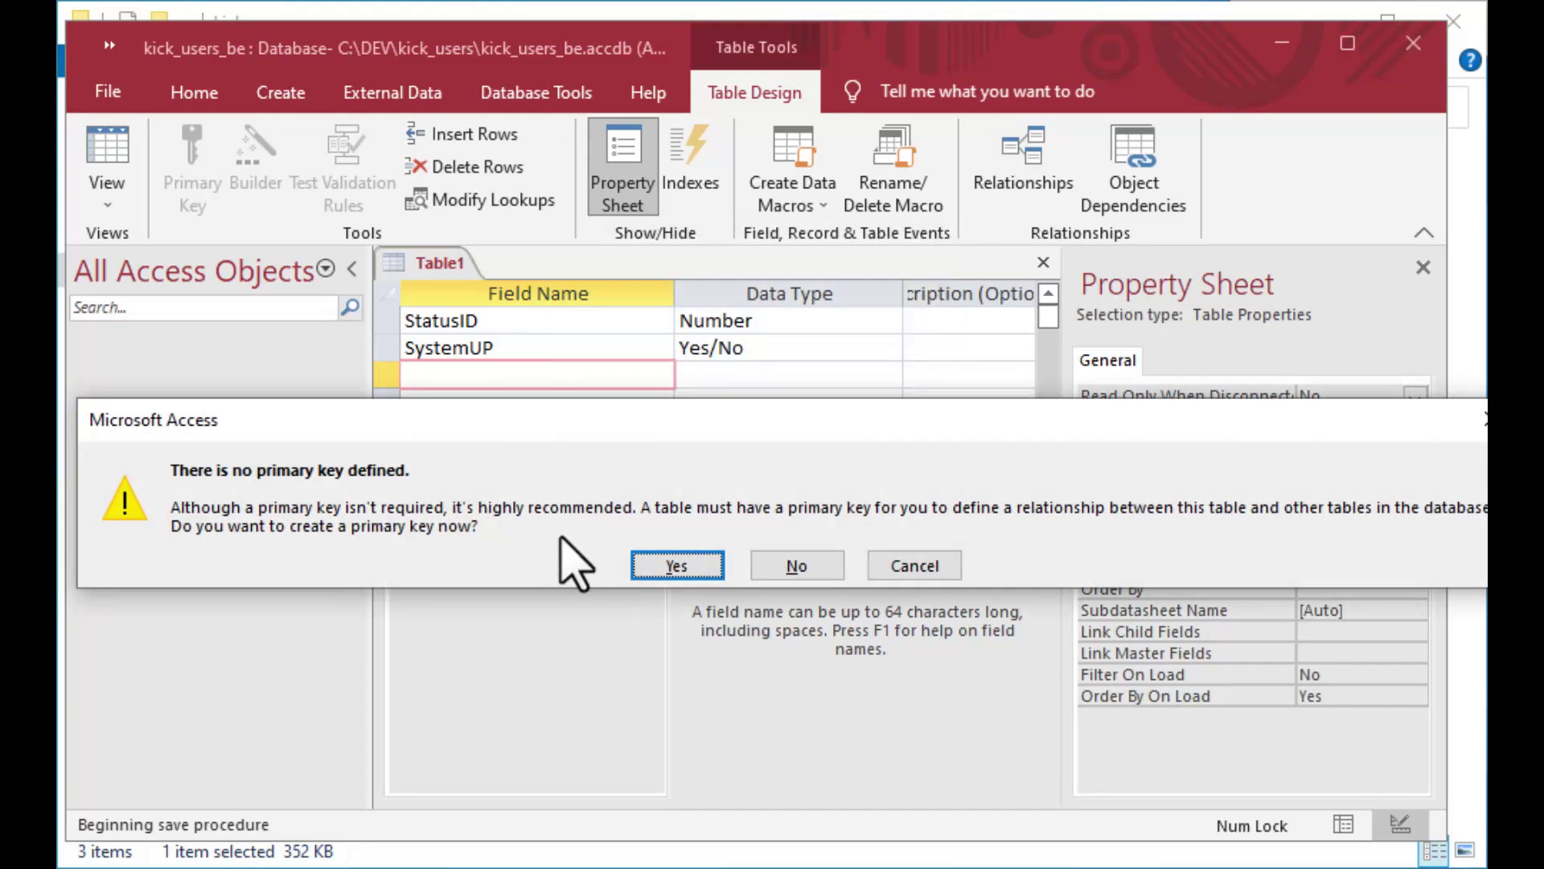
left_click(917, 571)
Make the StatusID field the primary key and save the table as ztblSystemStatus.
left_click(531, 322)
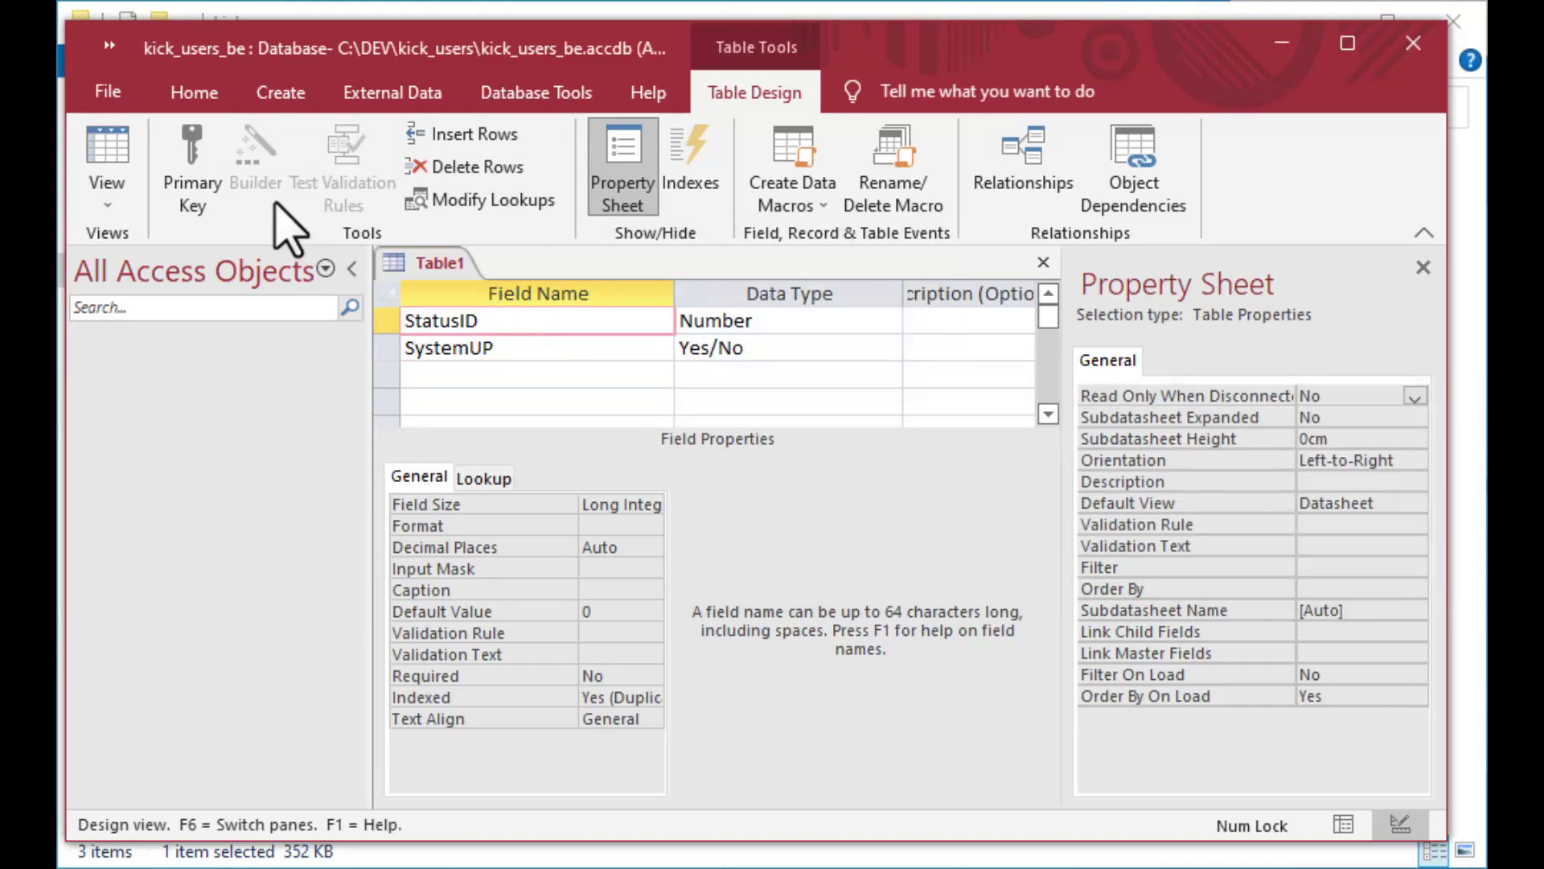
left_click(192, 165)
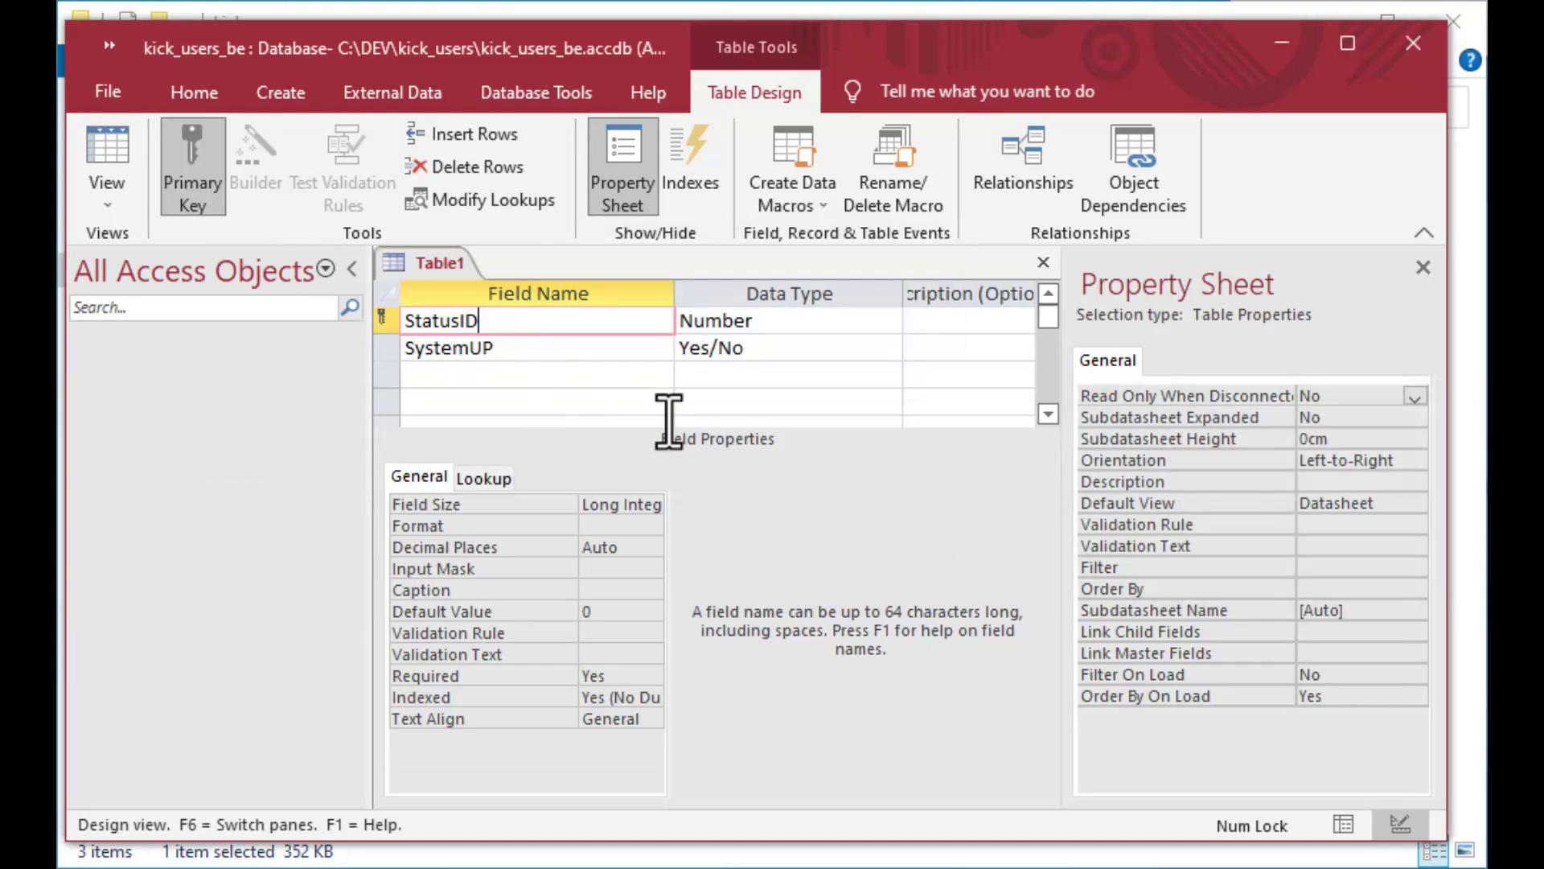
key("ctrl+s")
left_click(757, 380)
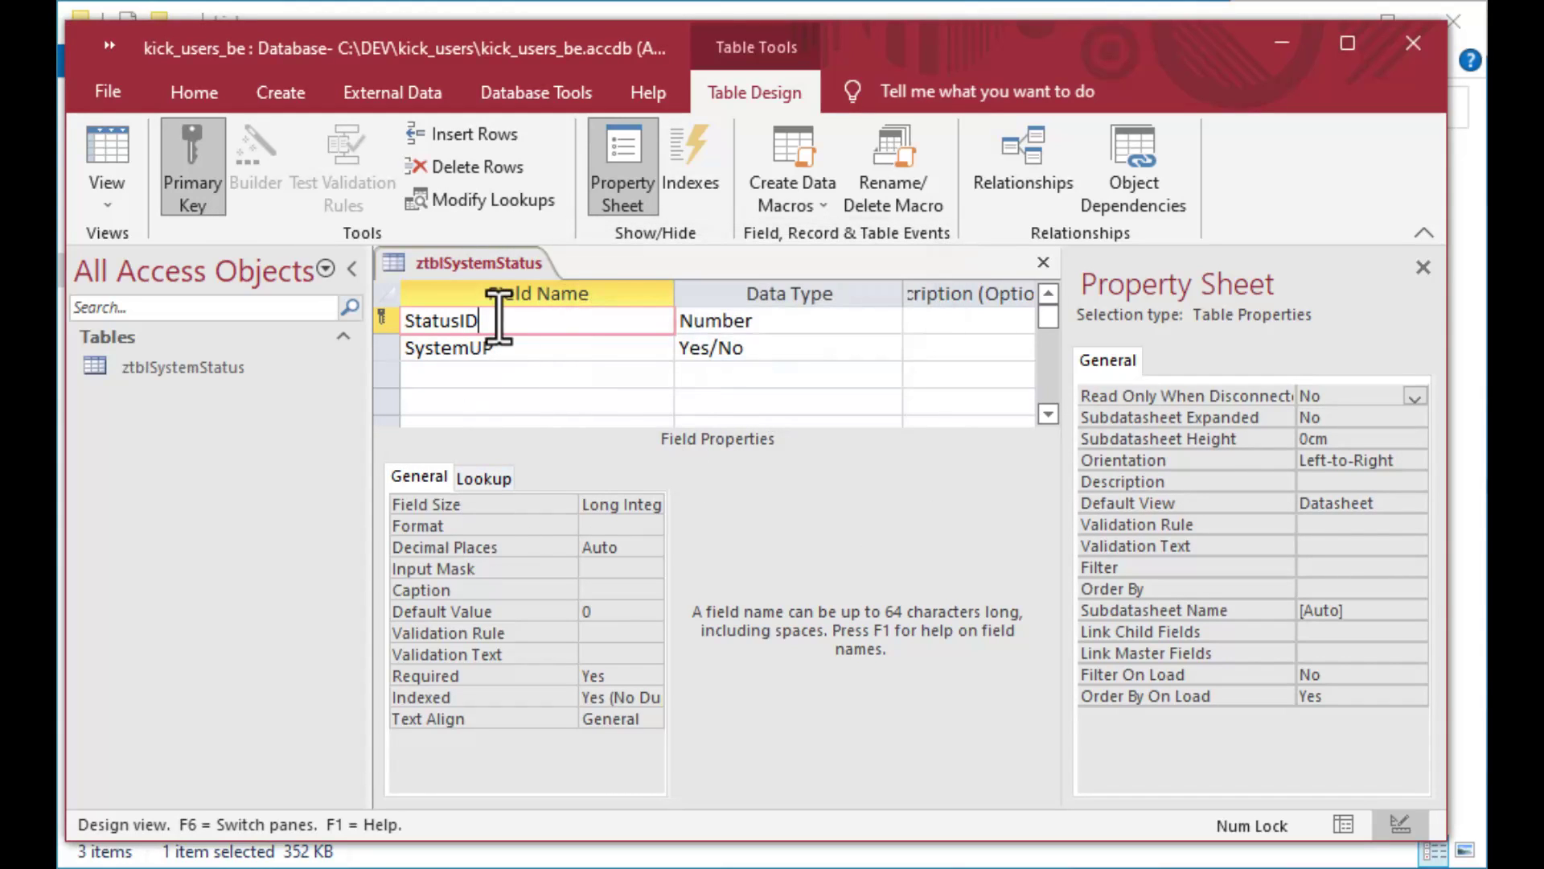
In ztblSystemStatus's datasheet, add a record with StatusID 1 and SystemUP ticked, and close the table and its database.
right_click(480, 264)
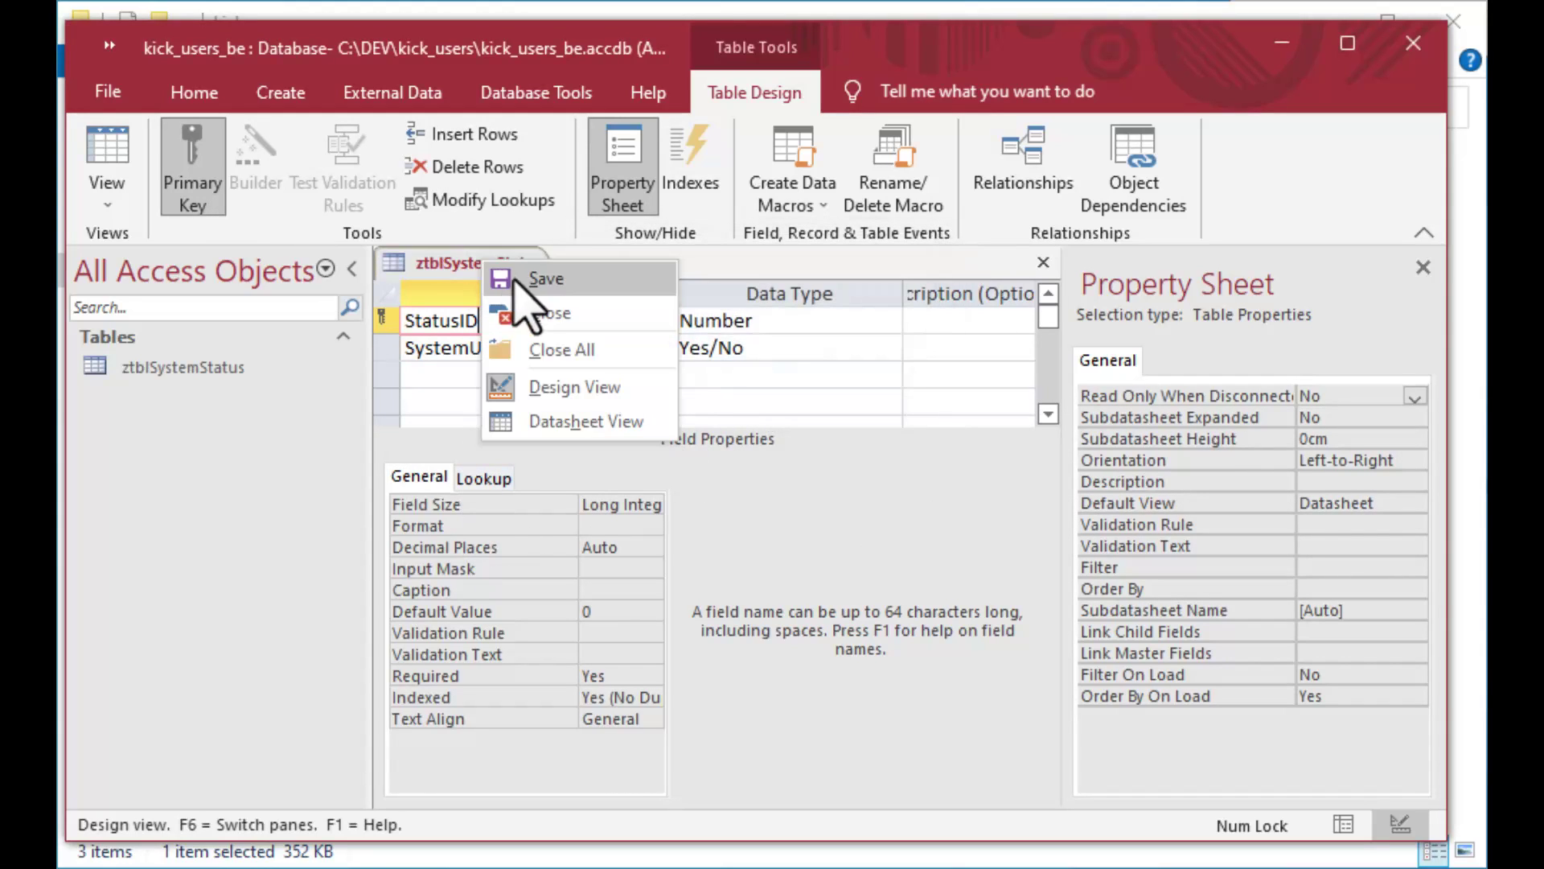
left_click(563, 418)
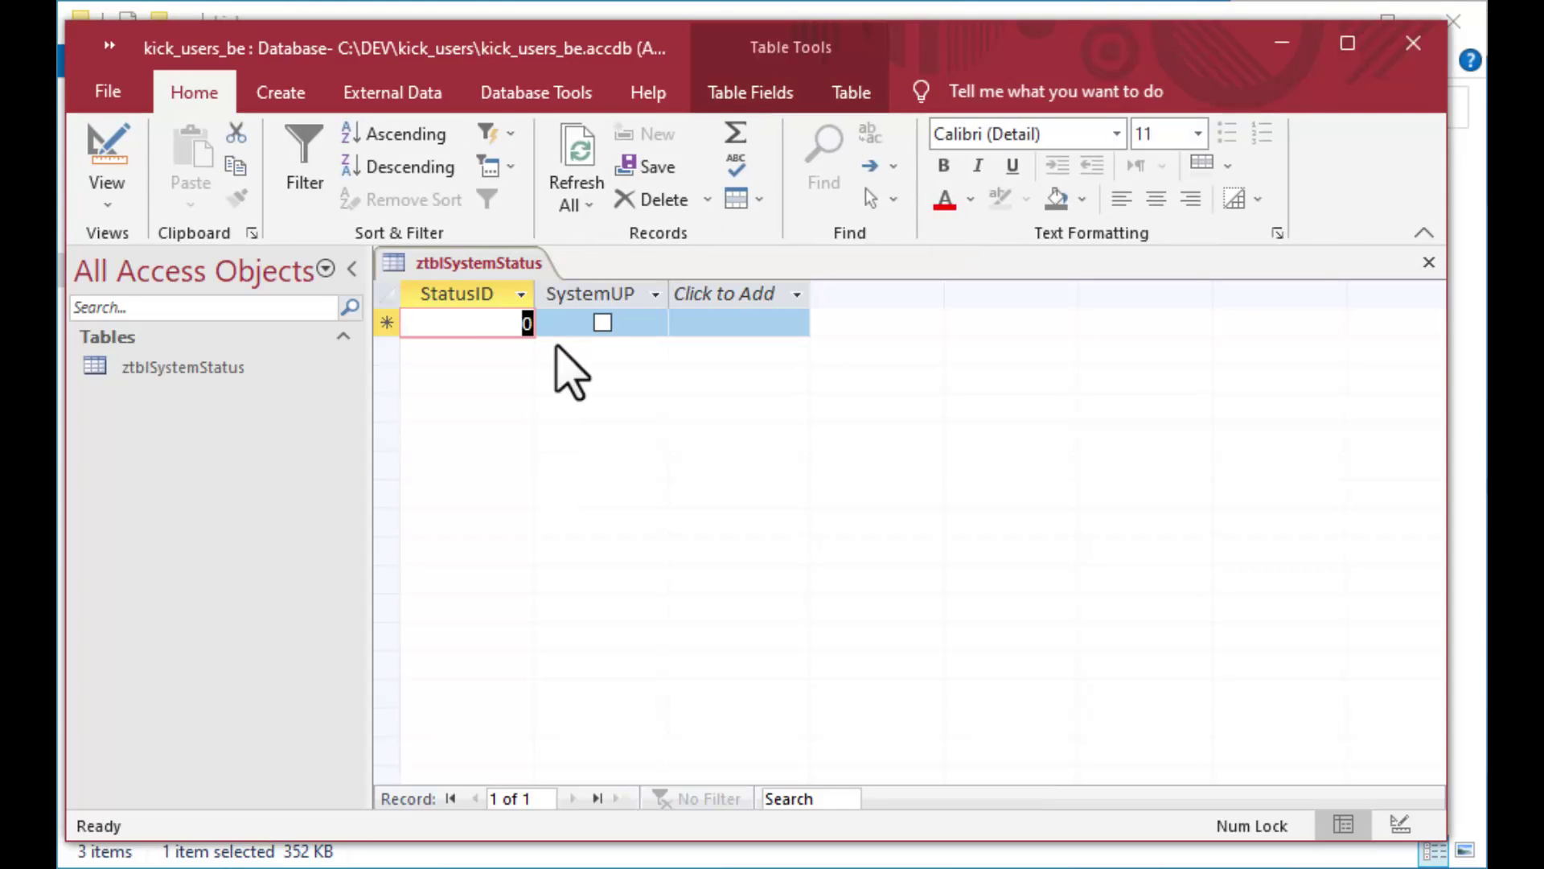
type("1")
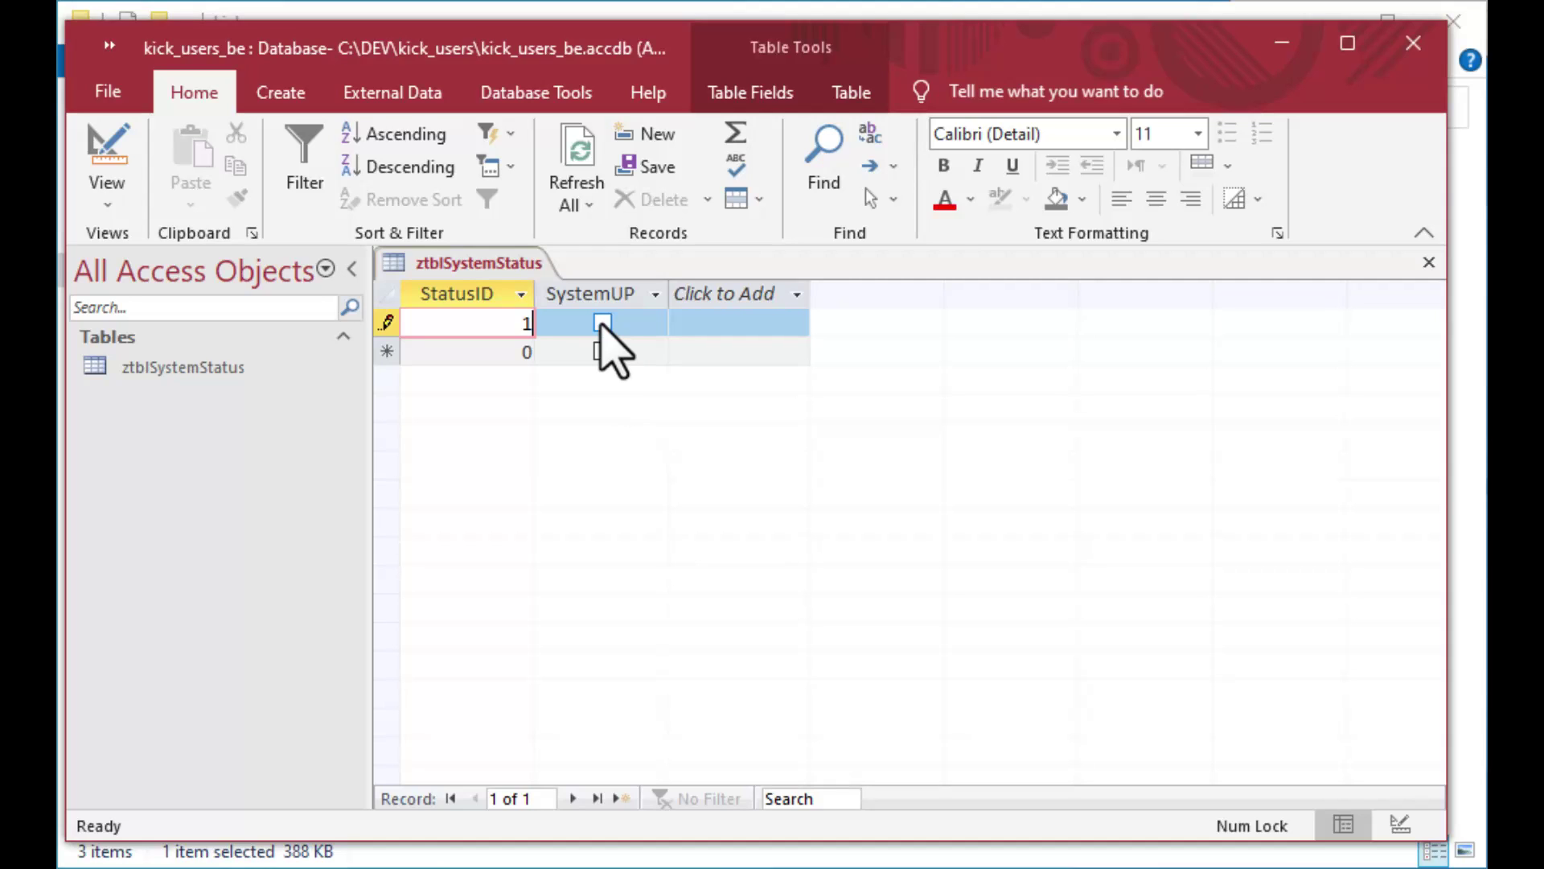
left_click(601, 325)
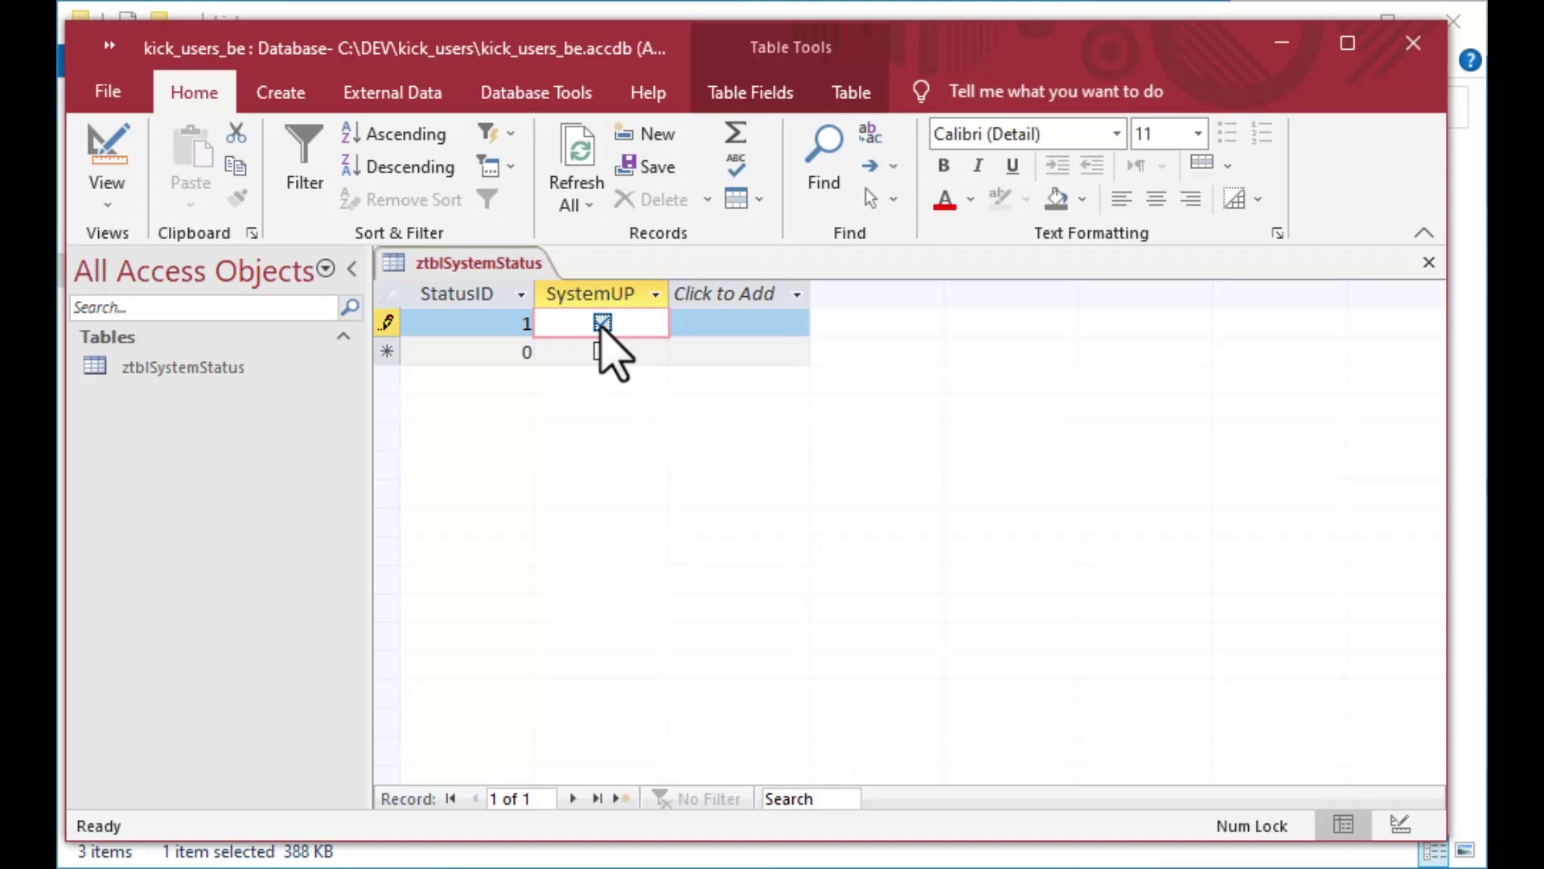
left_click(601, 323)
left_click(601, 323)
left_click(1429, 264)
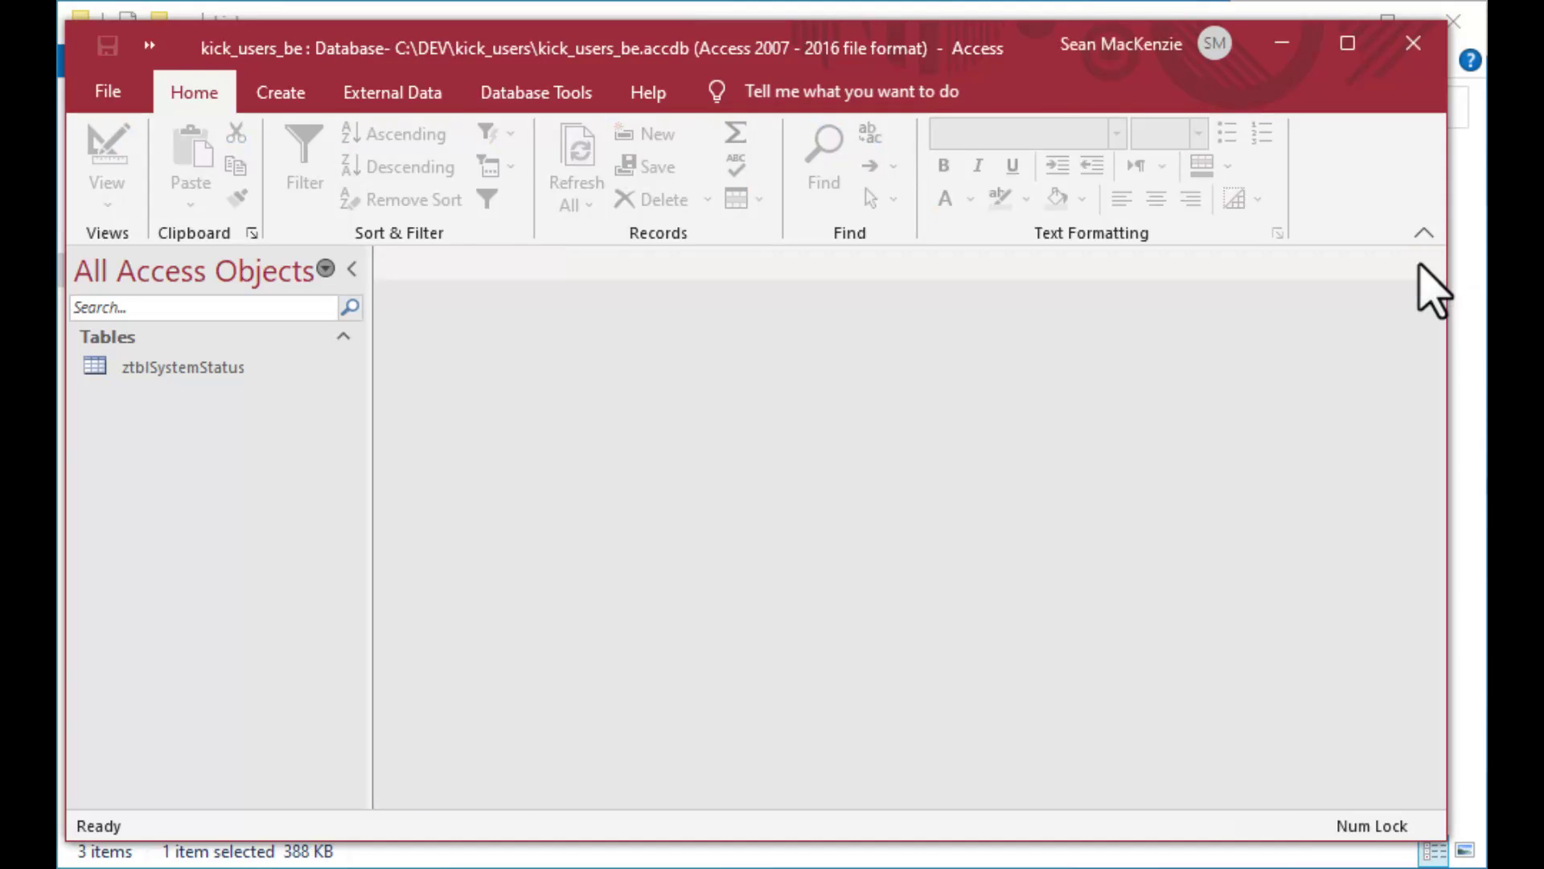
left_click(1422, 49)
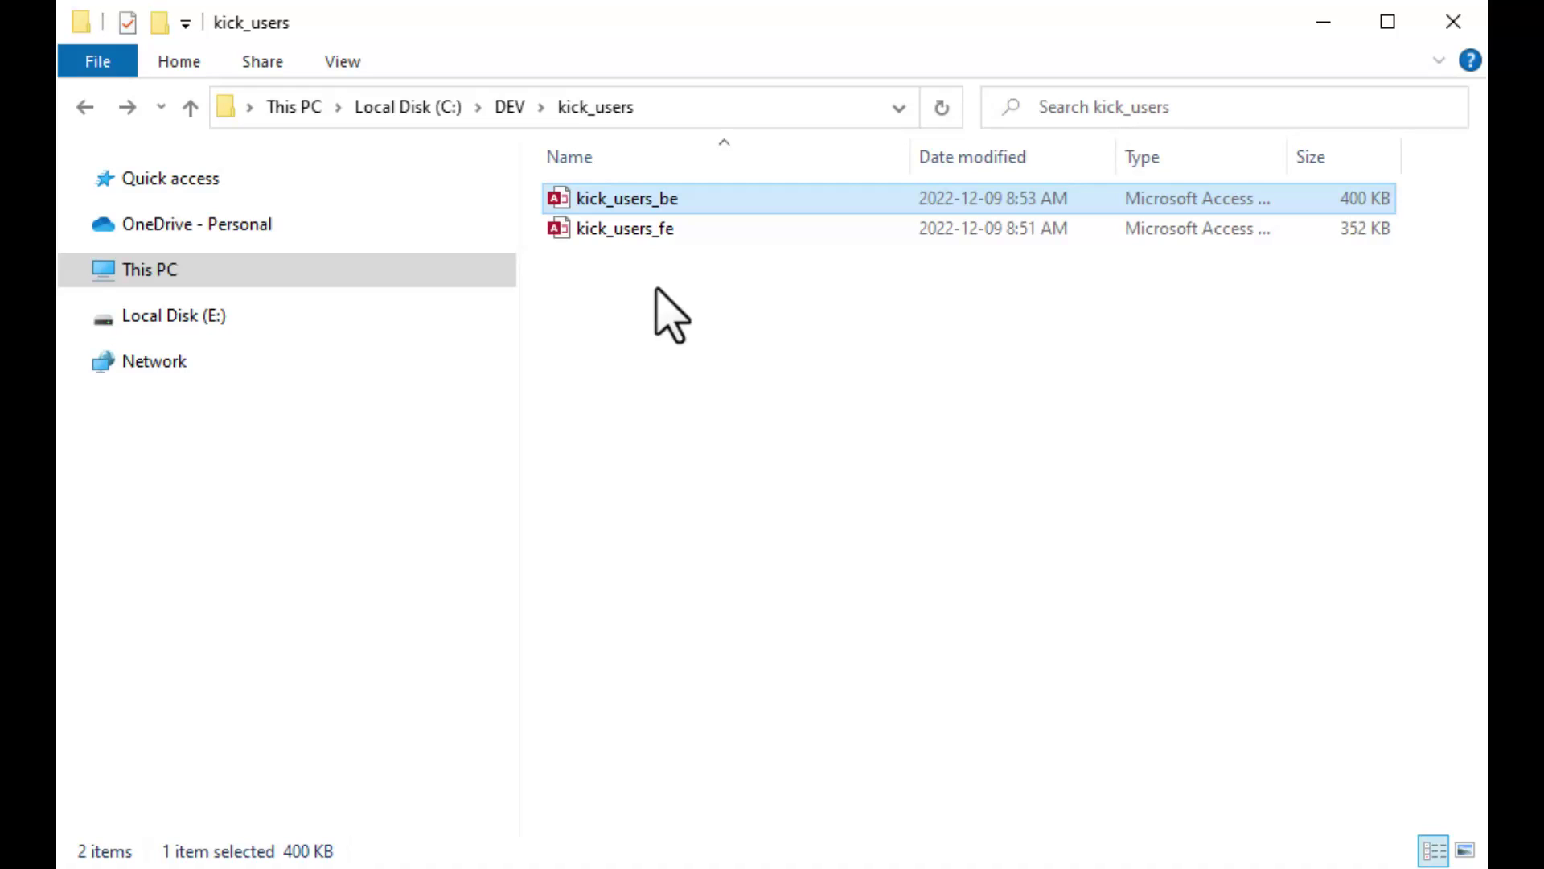
Open the kick_users_fe database and start getting external data from an Access database.
left_click(562, 232)
double_click(562, 241)
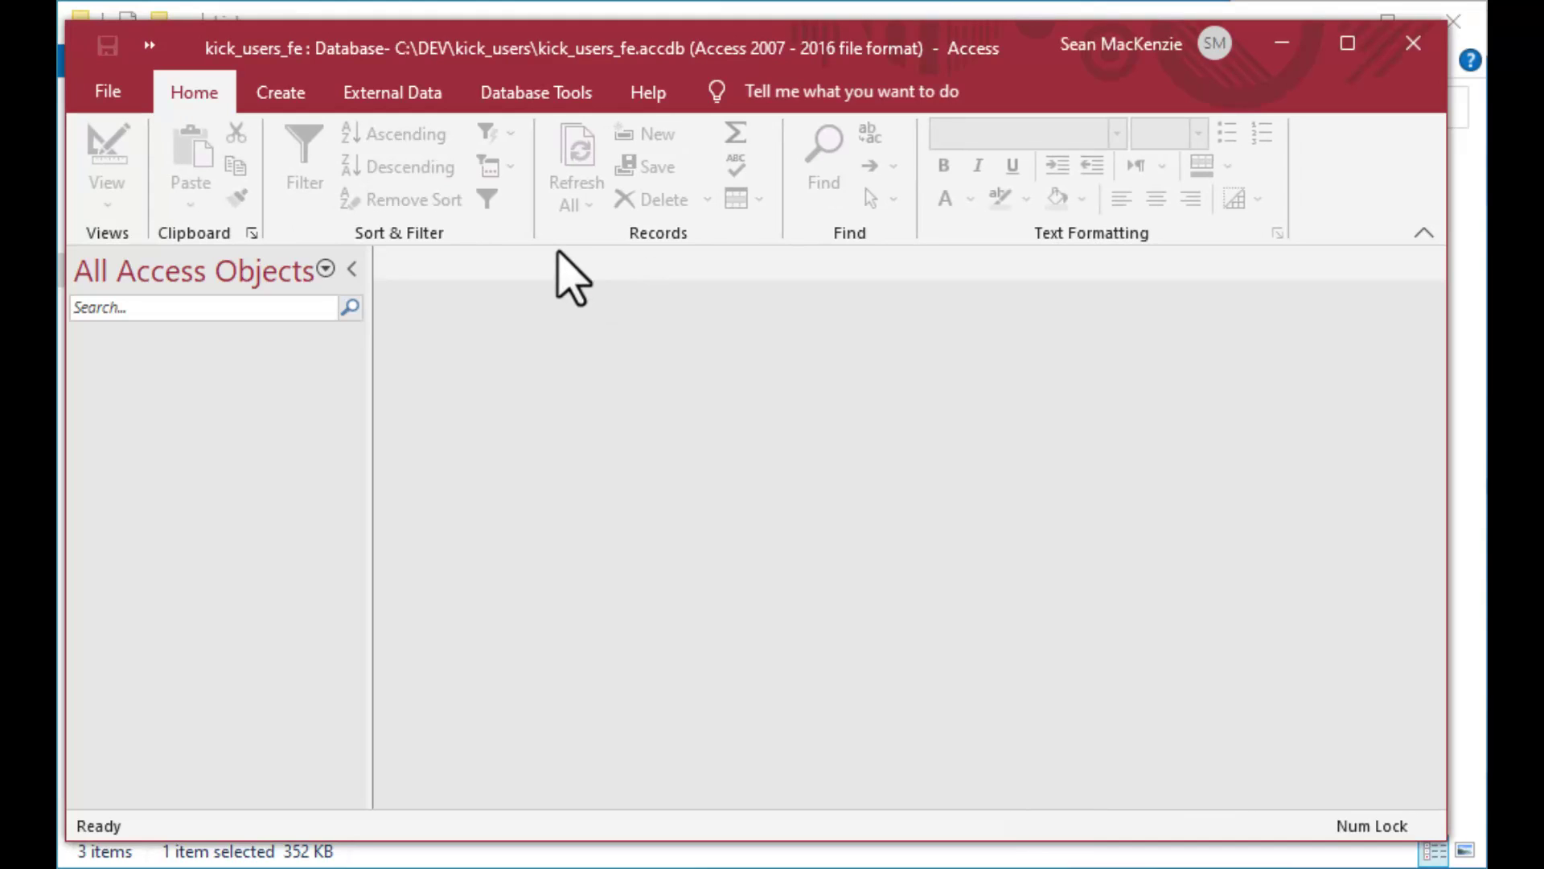
left_click(390, 93)
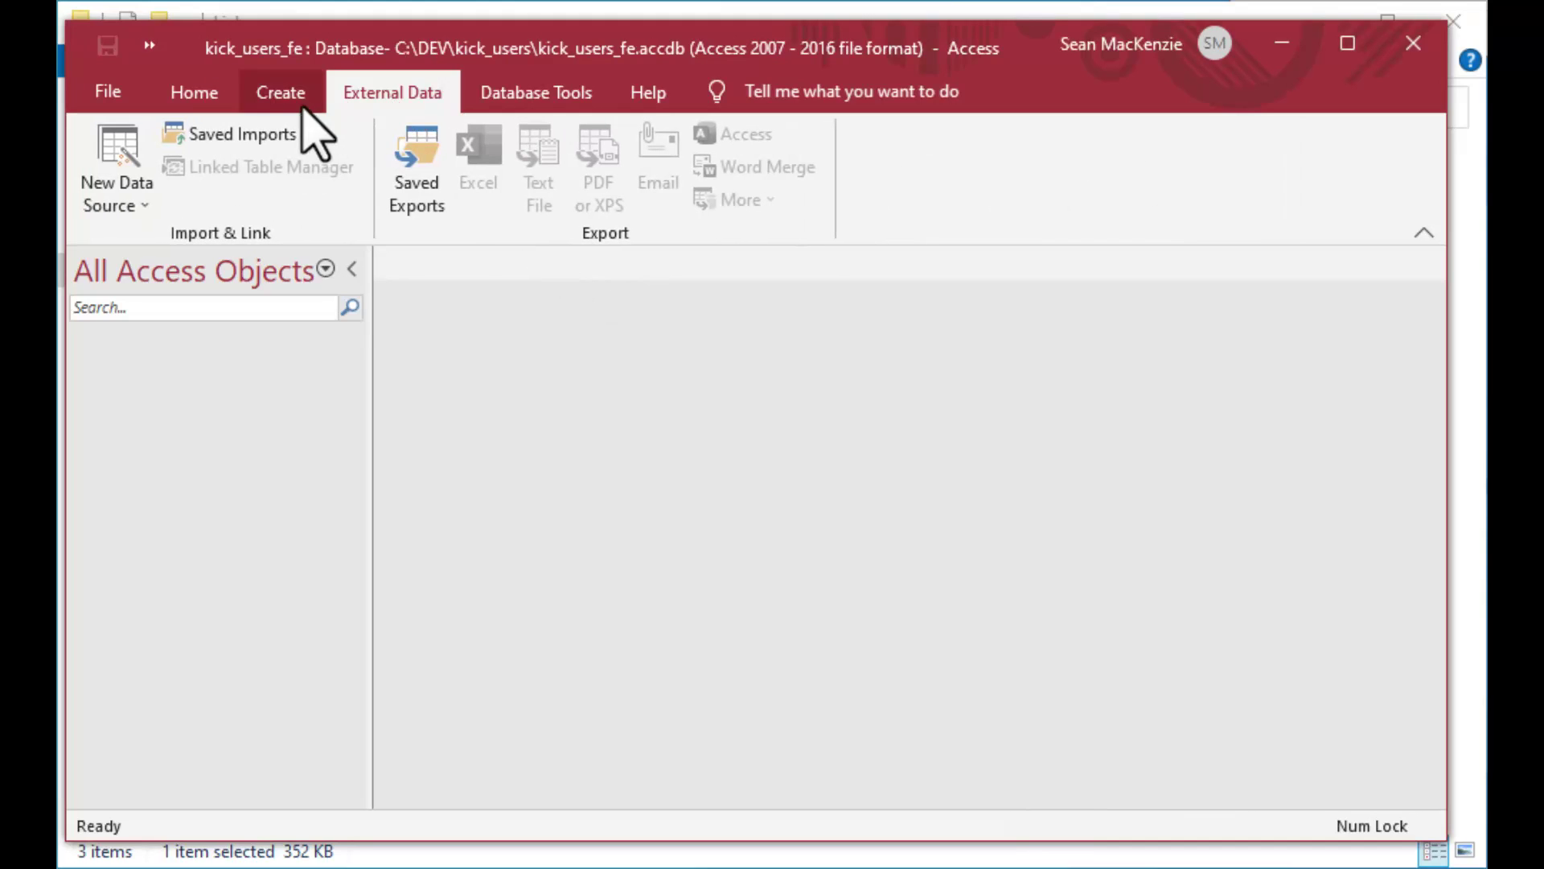
left_click(124, 193)
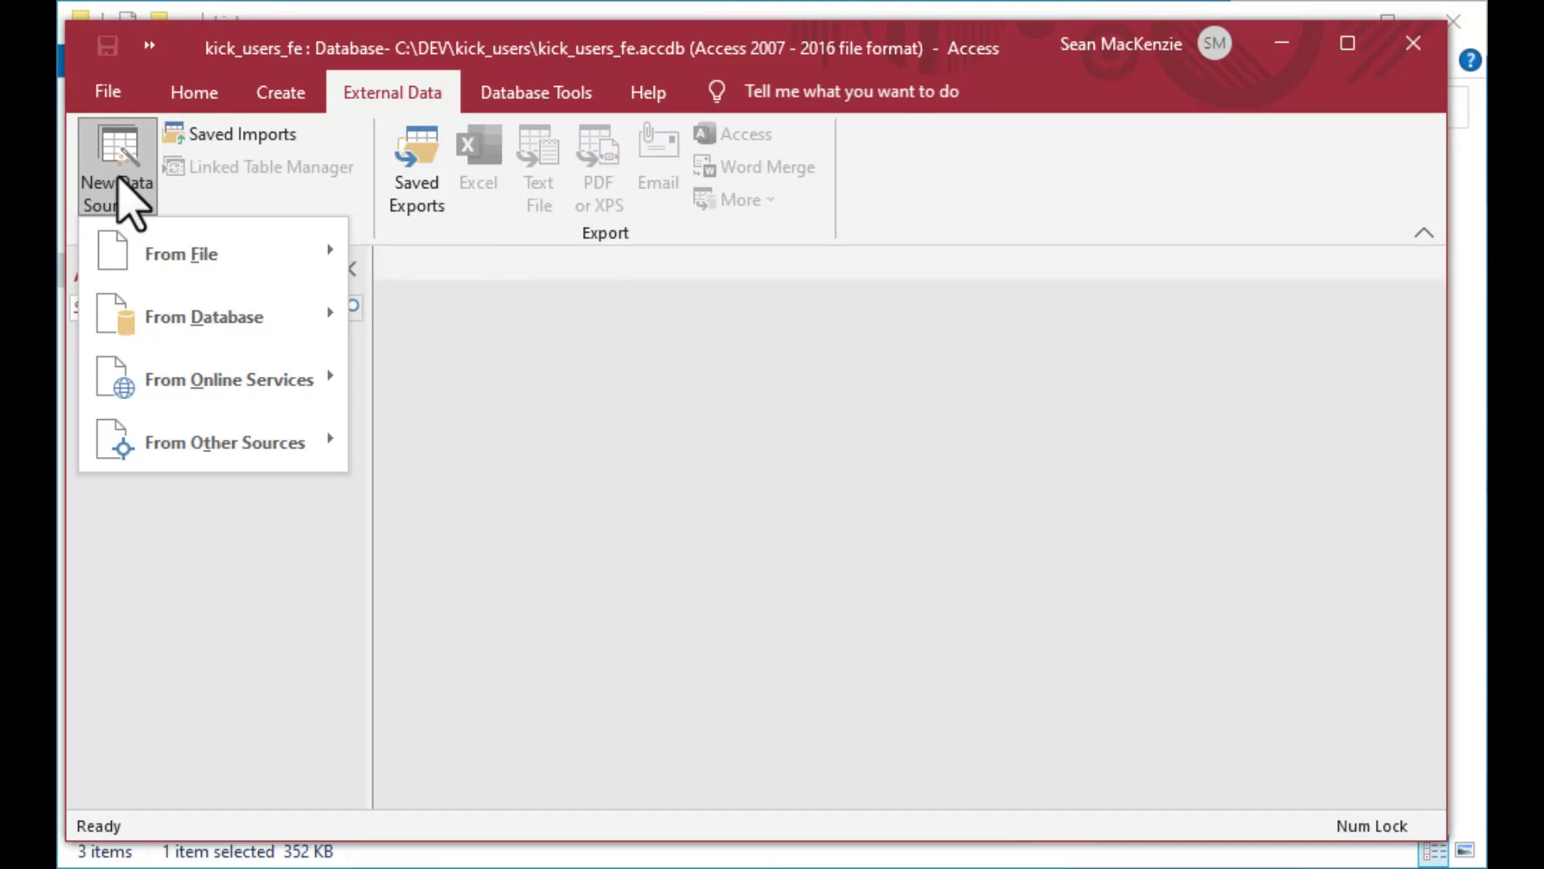
mouse_move(172, 326)
left_click(440, 319)
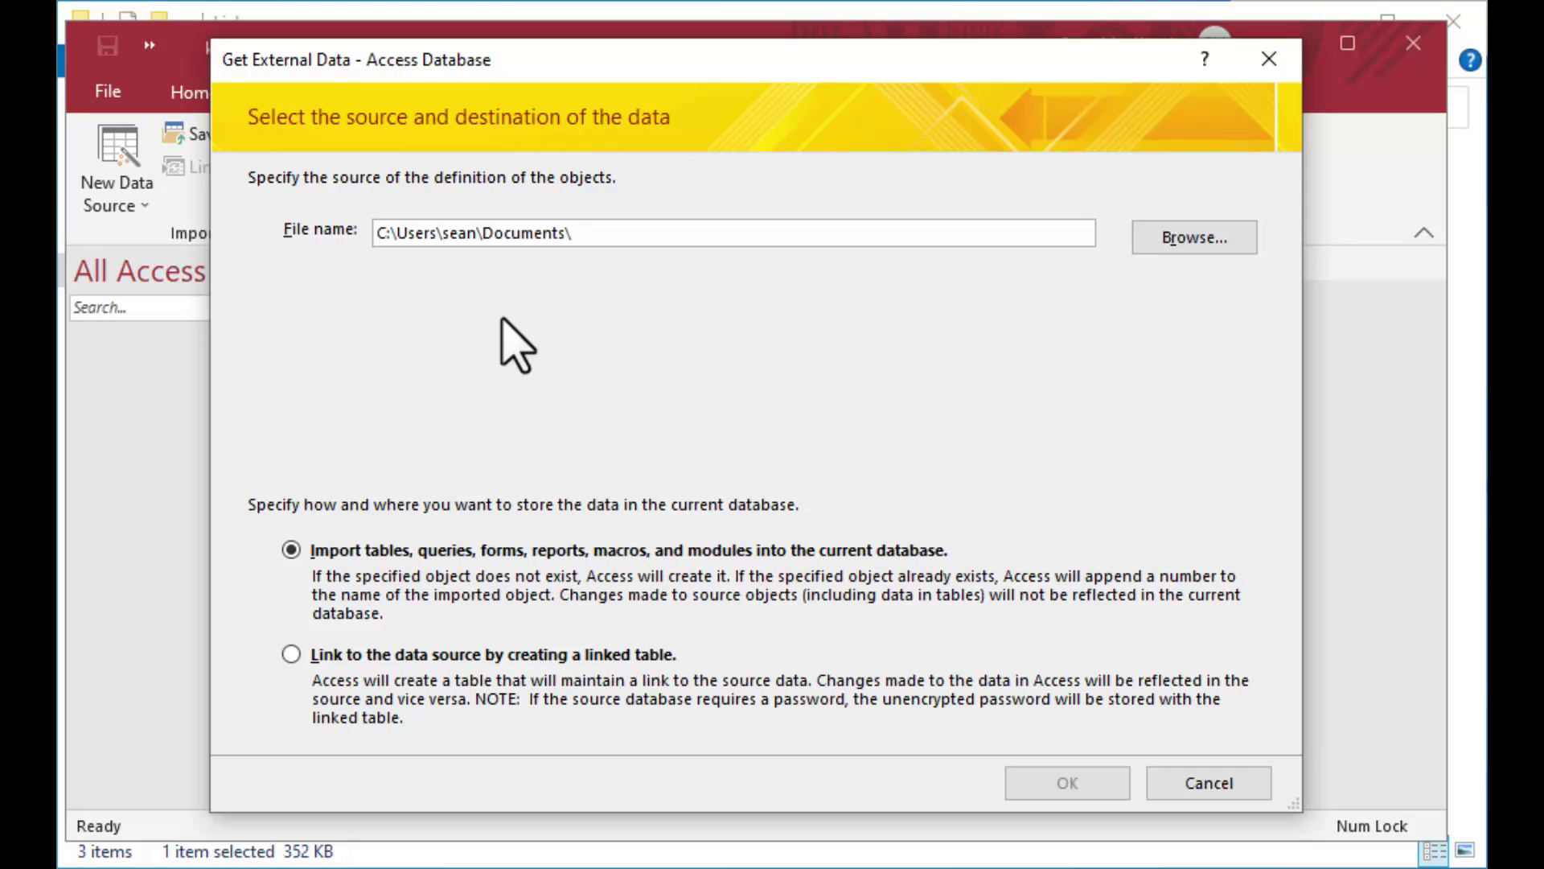
Set the external data source file to kick_users_be.accdb in C:\DEV\kick_users.
left_click_drag(395, 232, 641, 233)
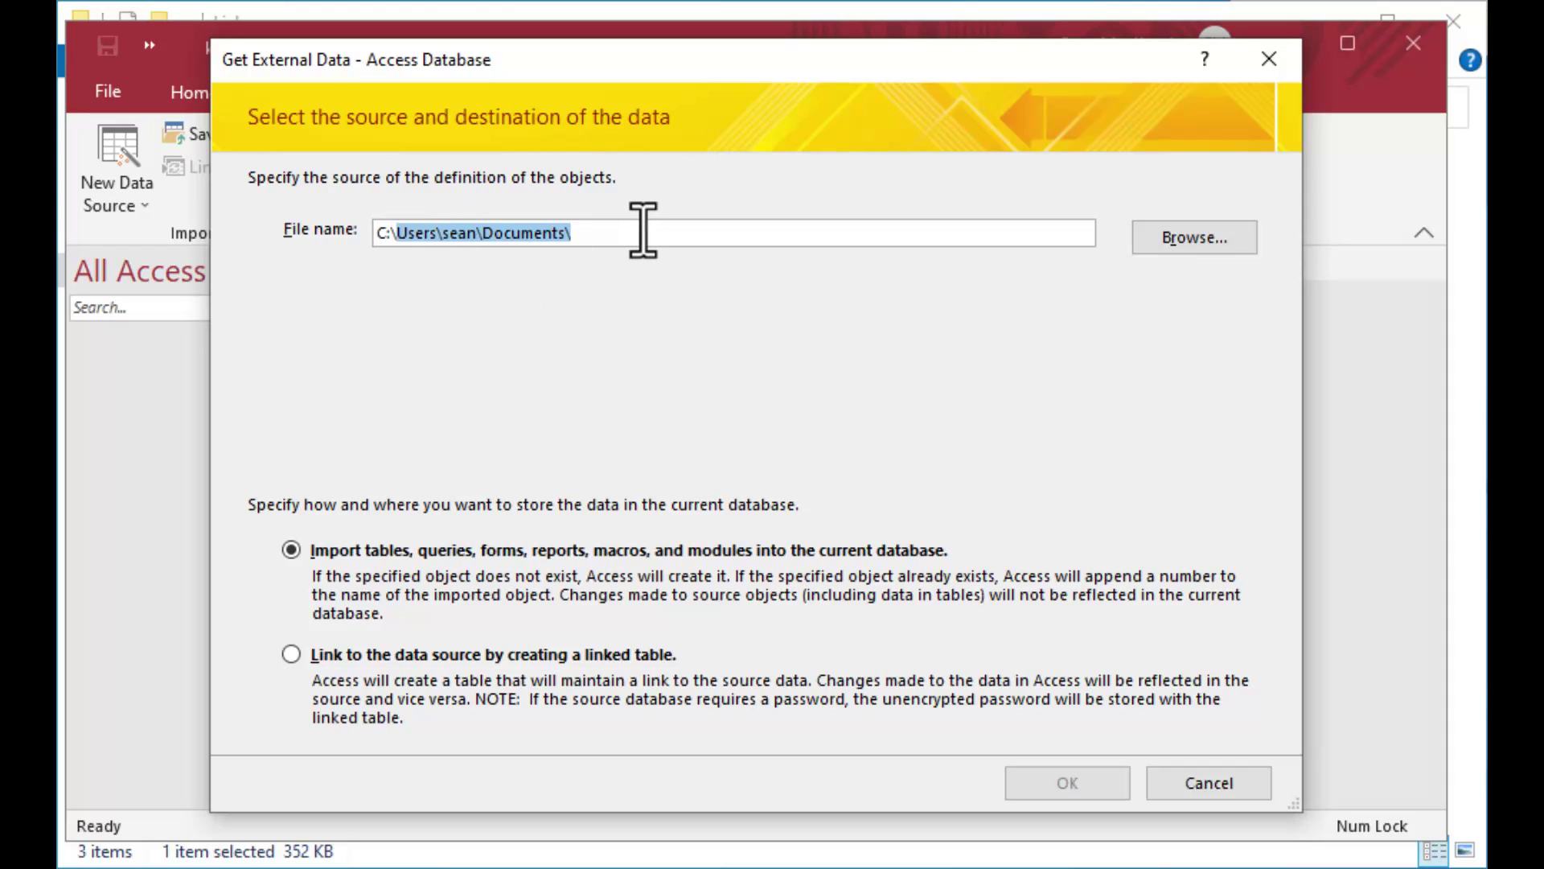
type("dev")
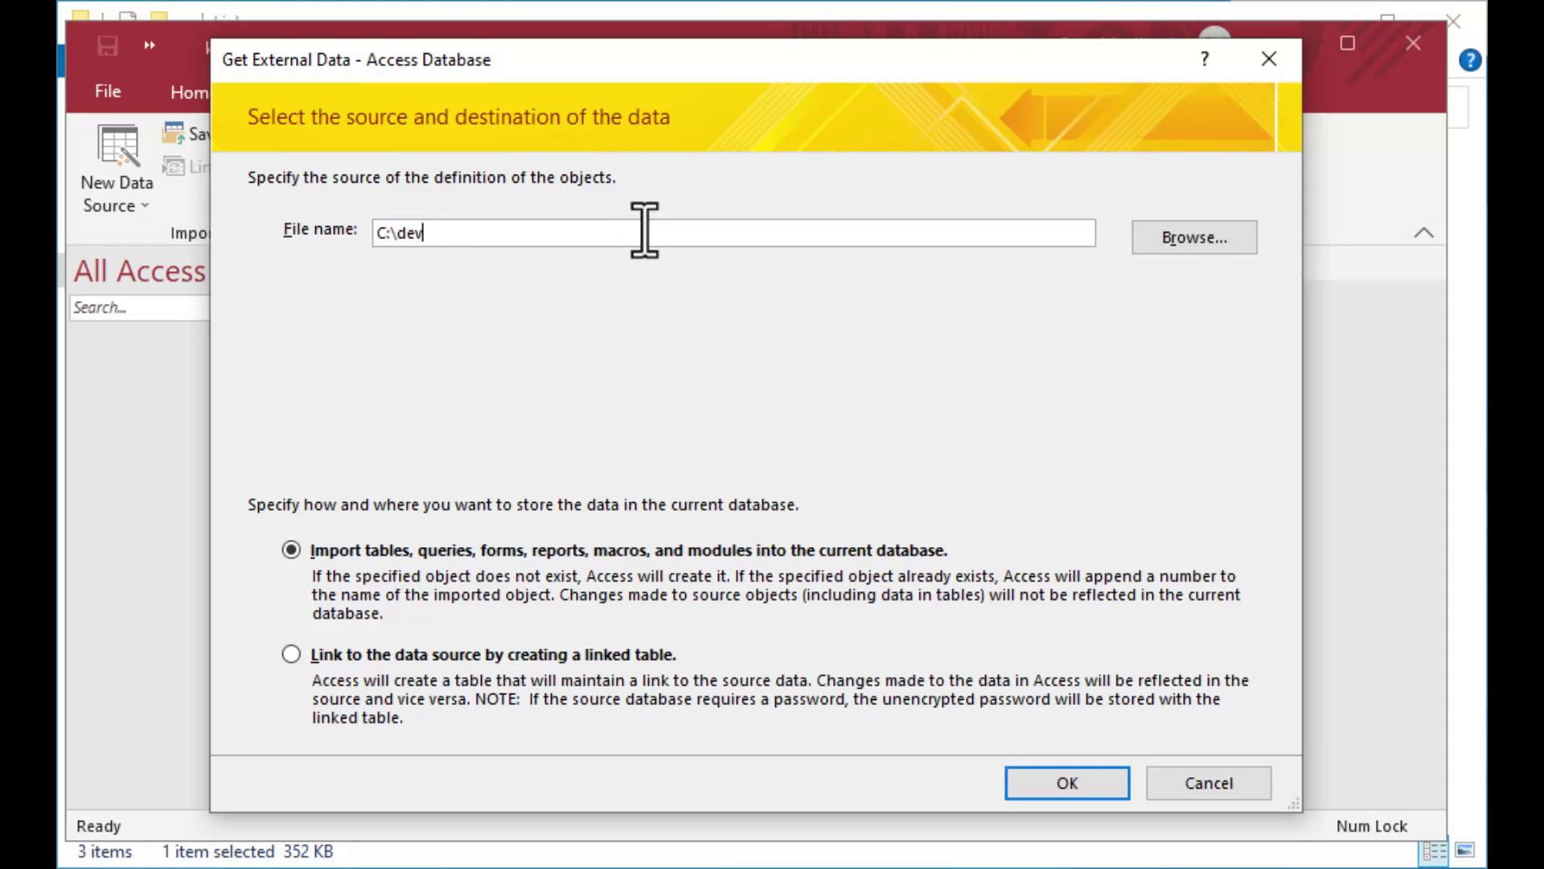
type("\\kick_users")
left_click(1151, 237)
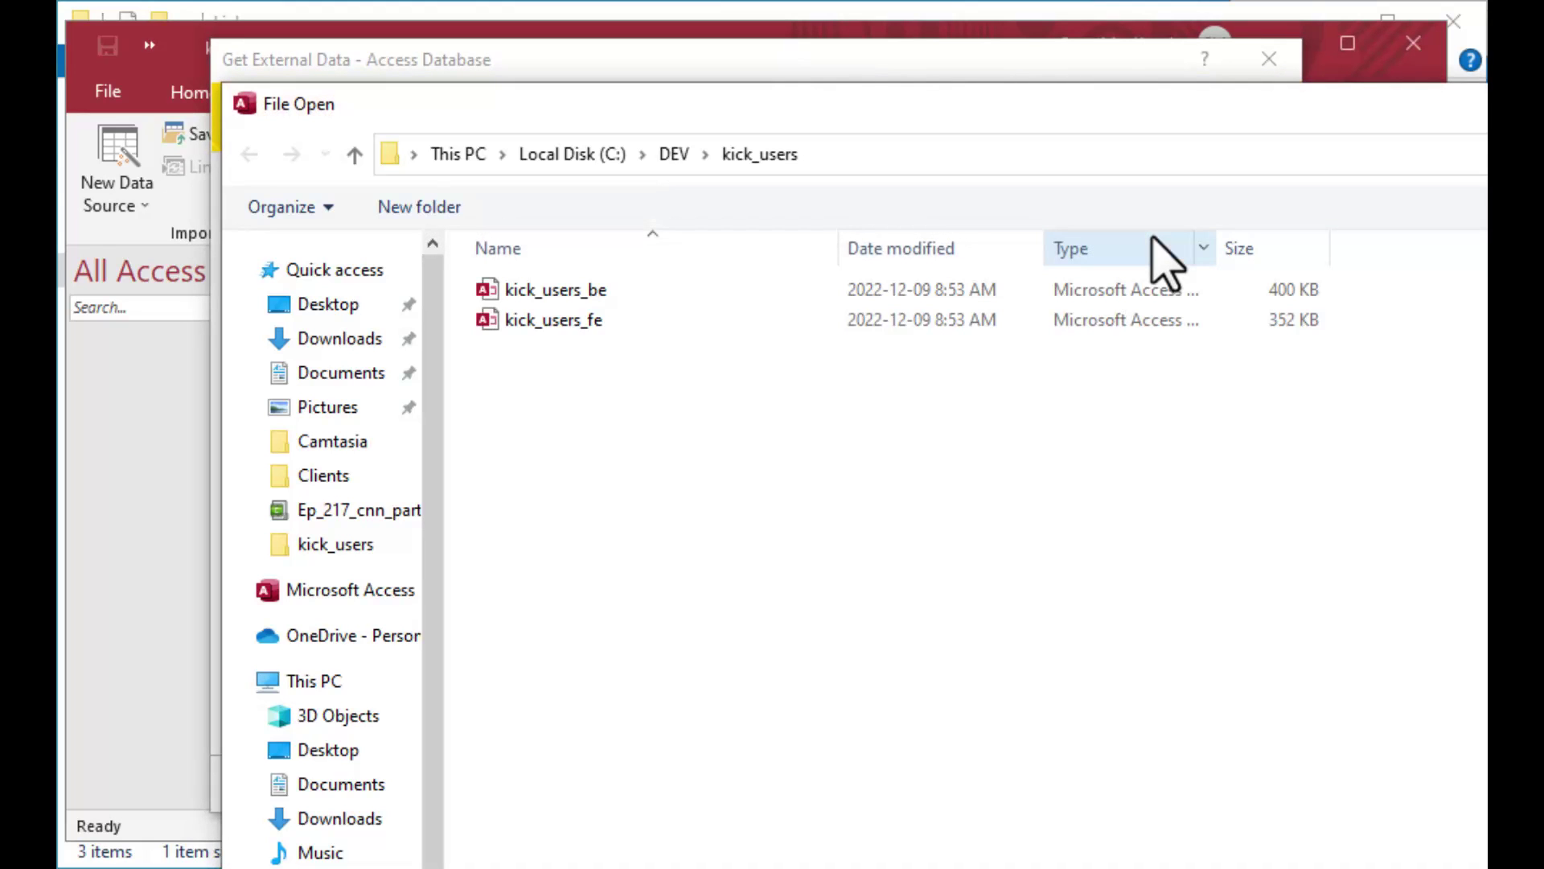
left_click(1087, 300)
left_click(1034, 724)
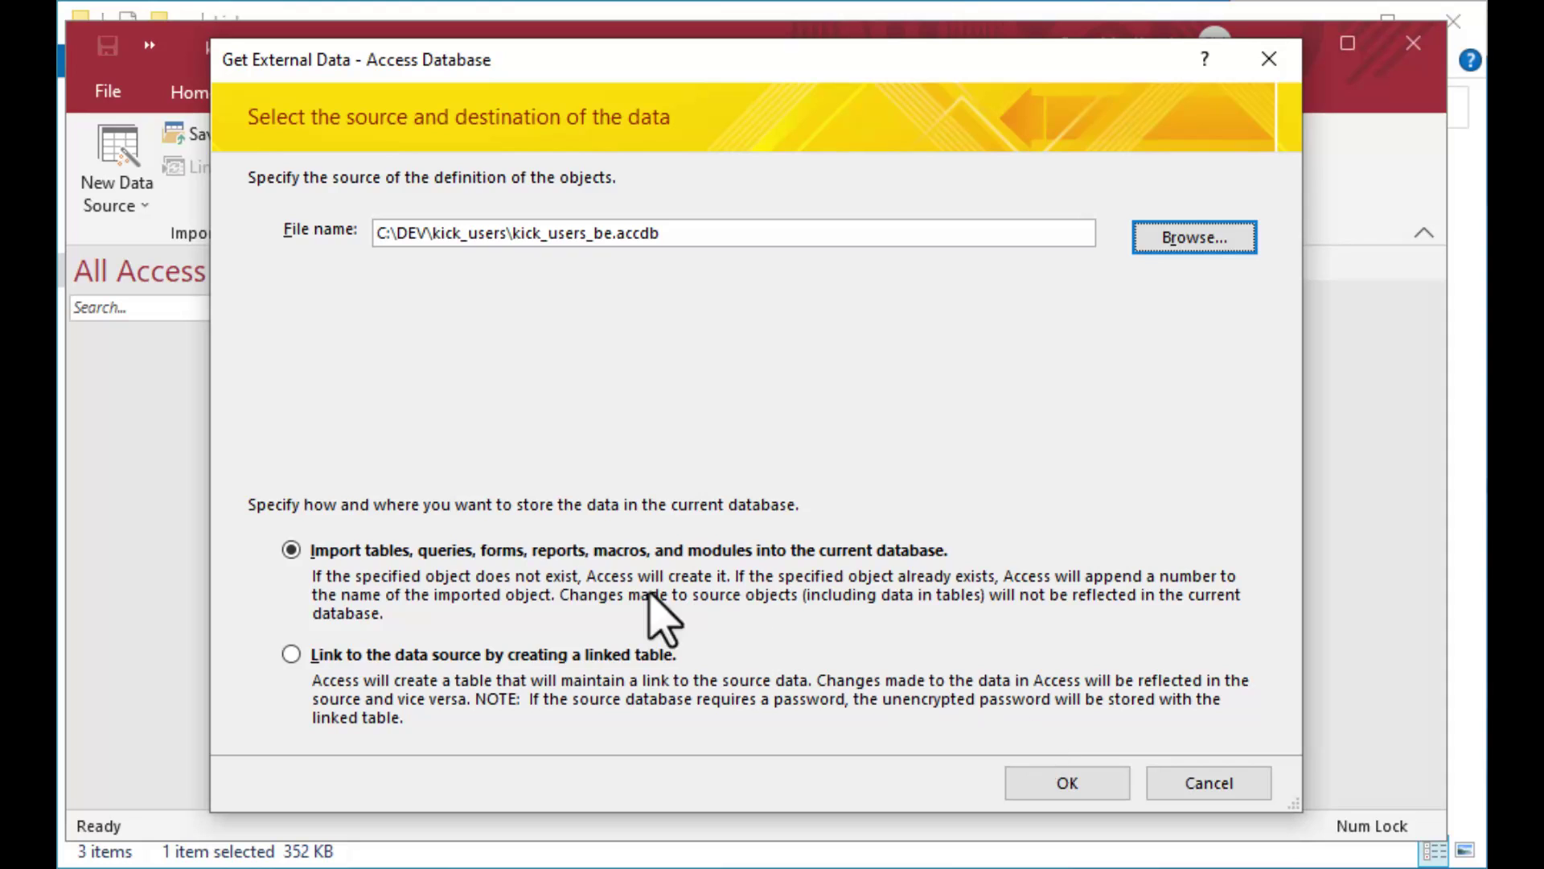
Link the ztblSystemStatus table from kick_users_be into the front-end database as a linked table.
left_click(293, 654)
left_click(1066, 792)
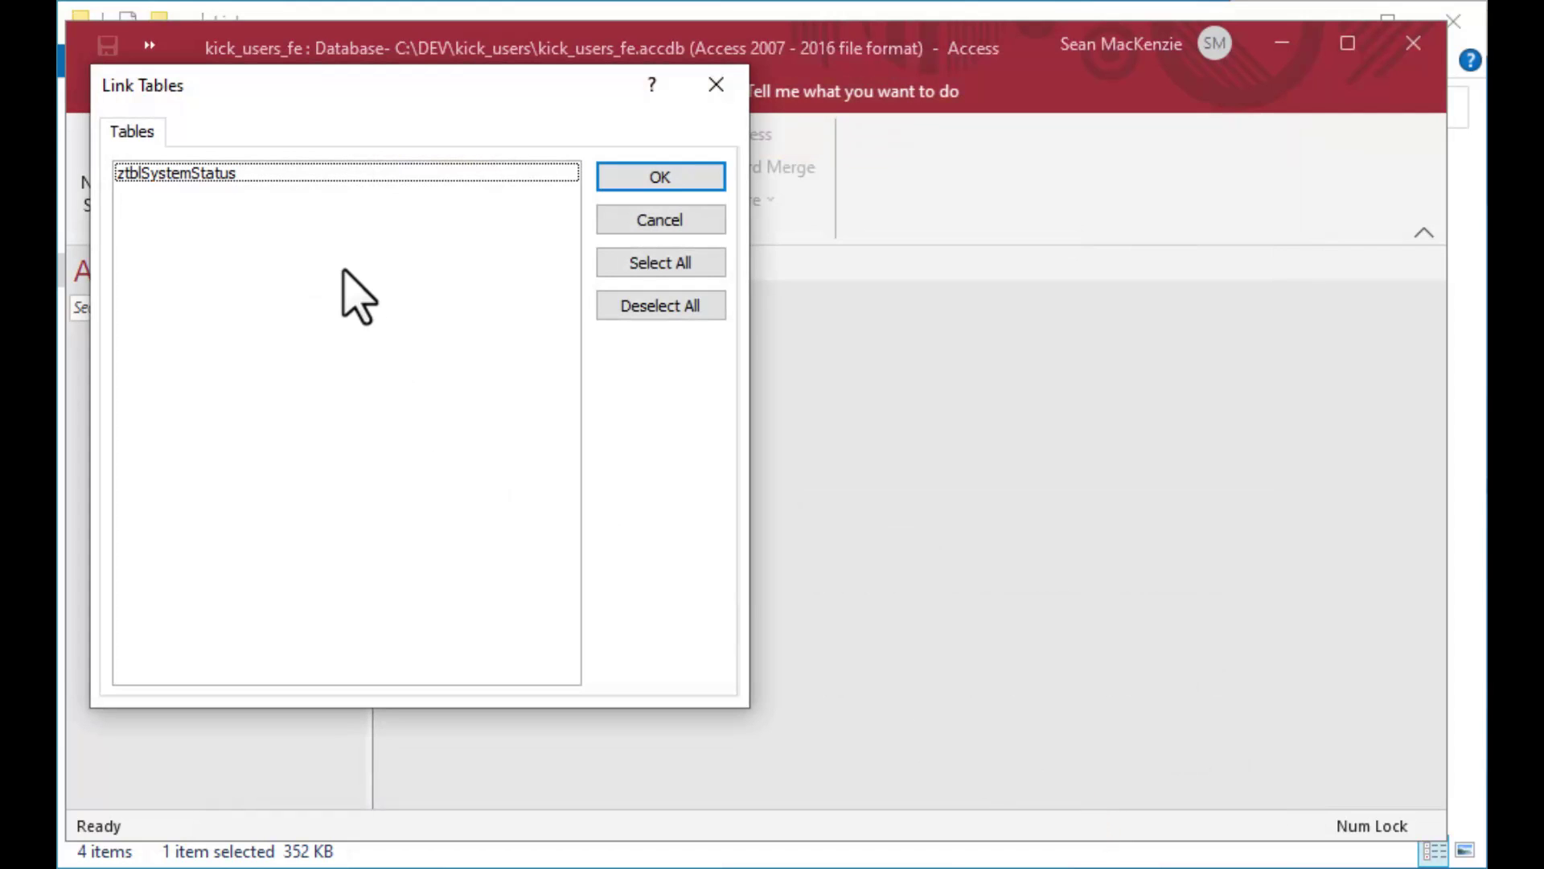
left_click(336, 172)
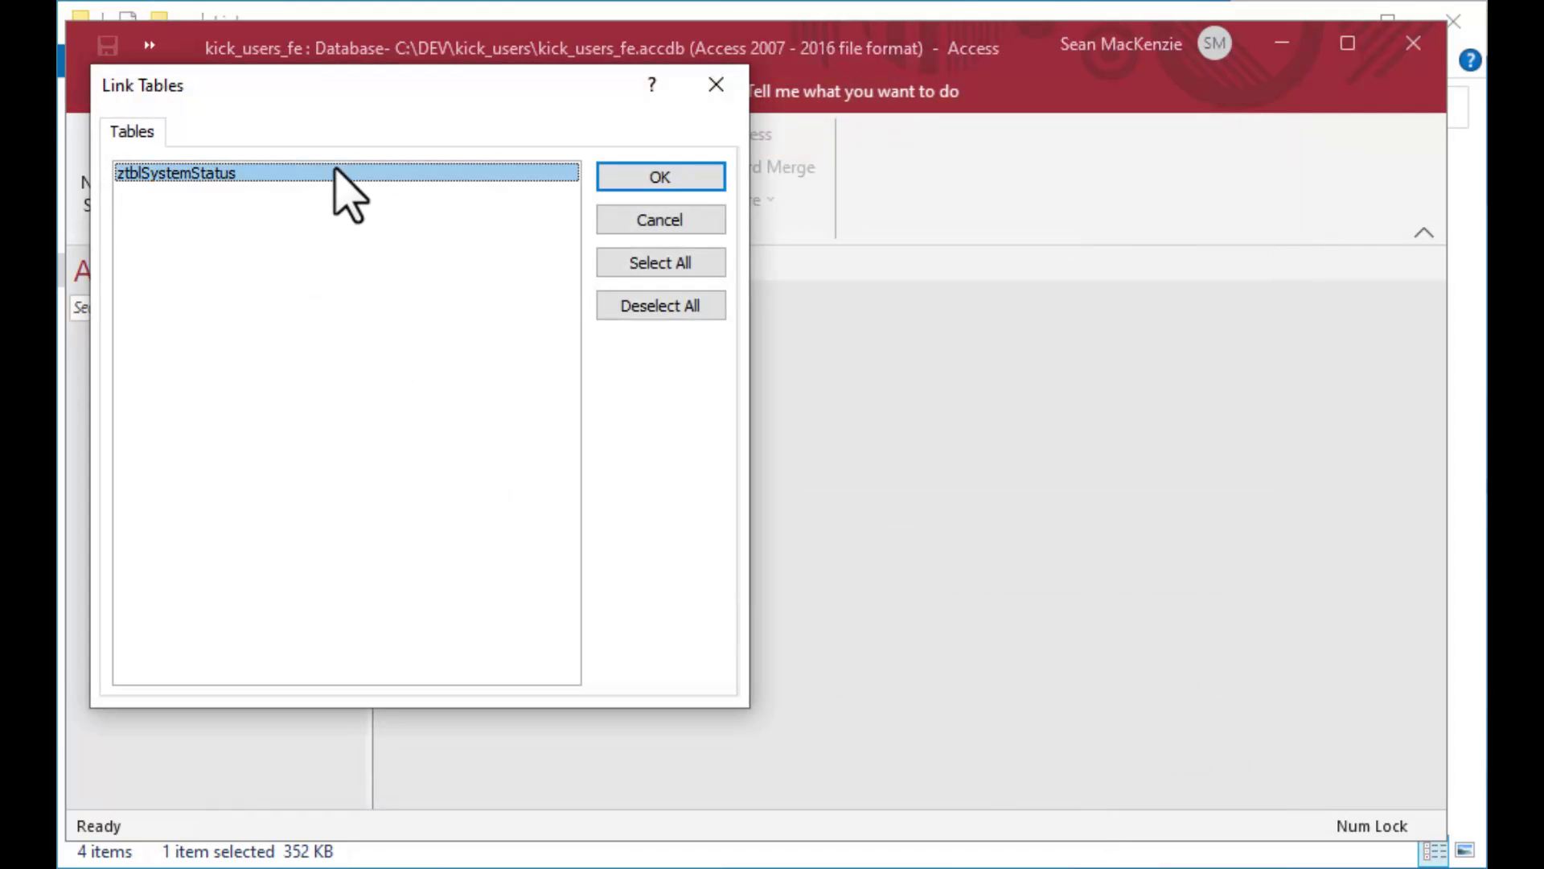
left_click(659, 178)
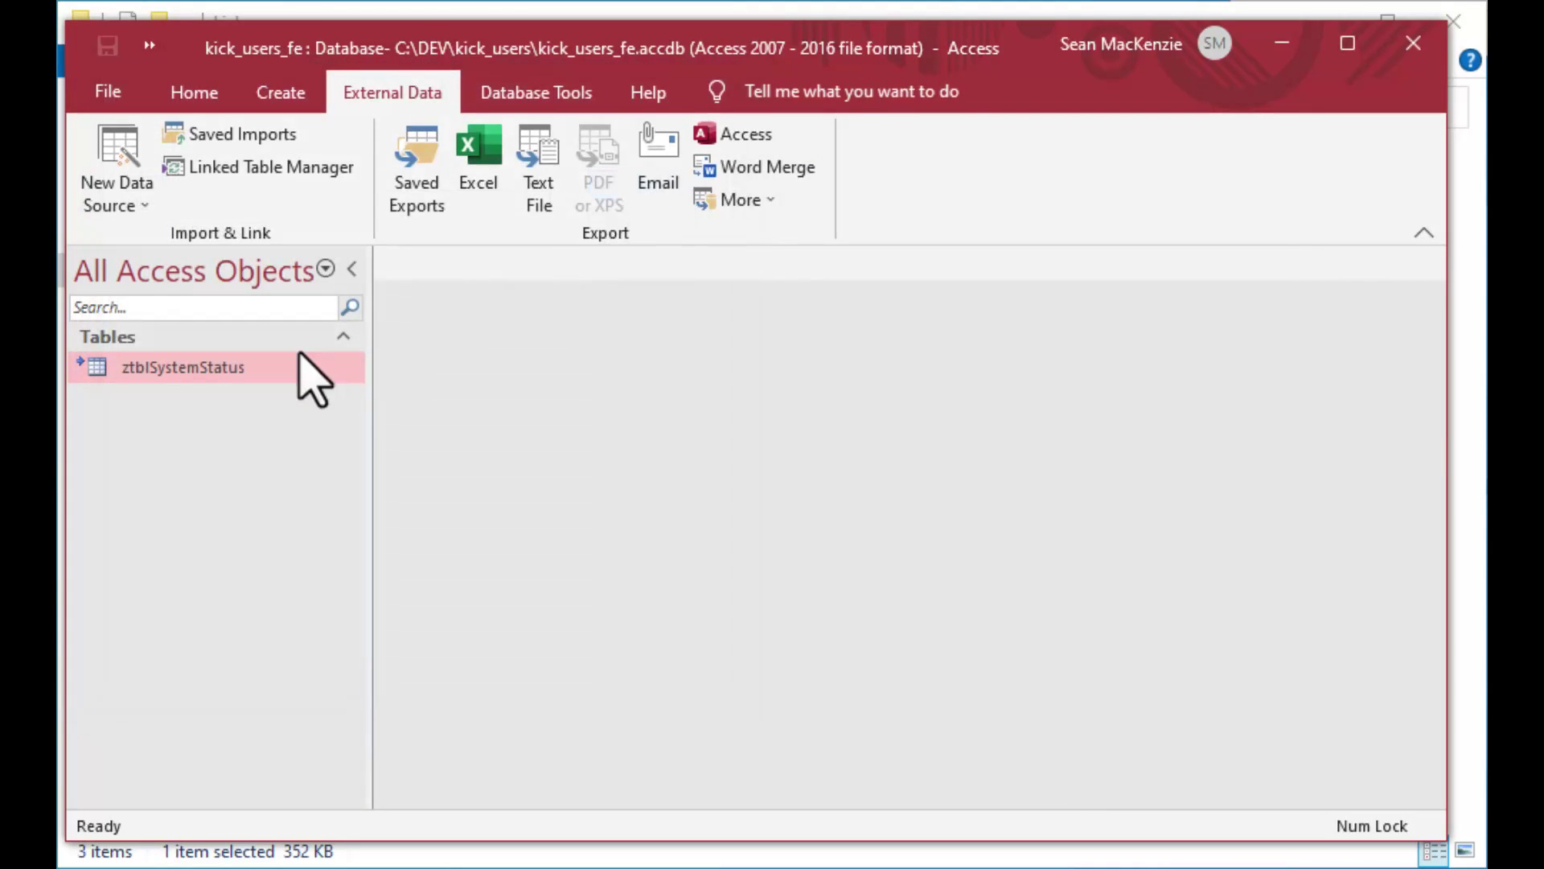
Examine the linked ztblSystemStatus table's record in its datasheet and close the table.
mouse_move(148, 375)
double_click(105, 364)
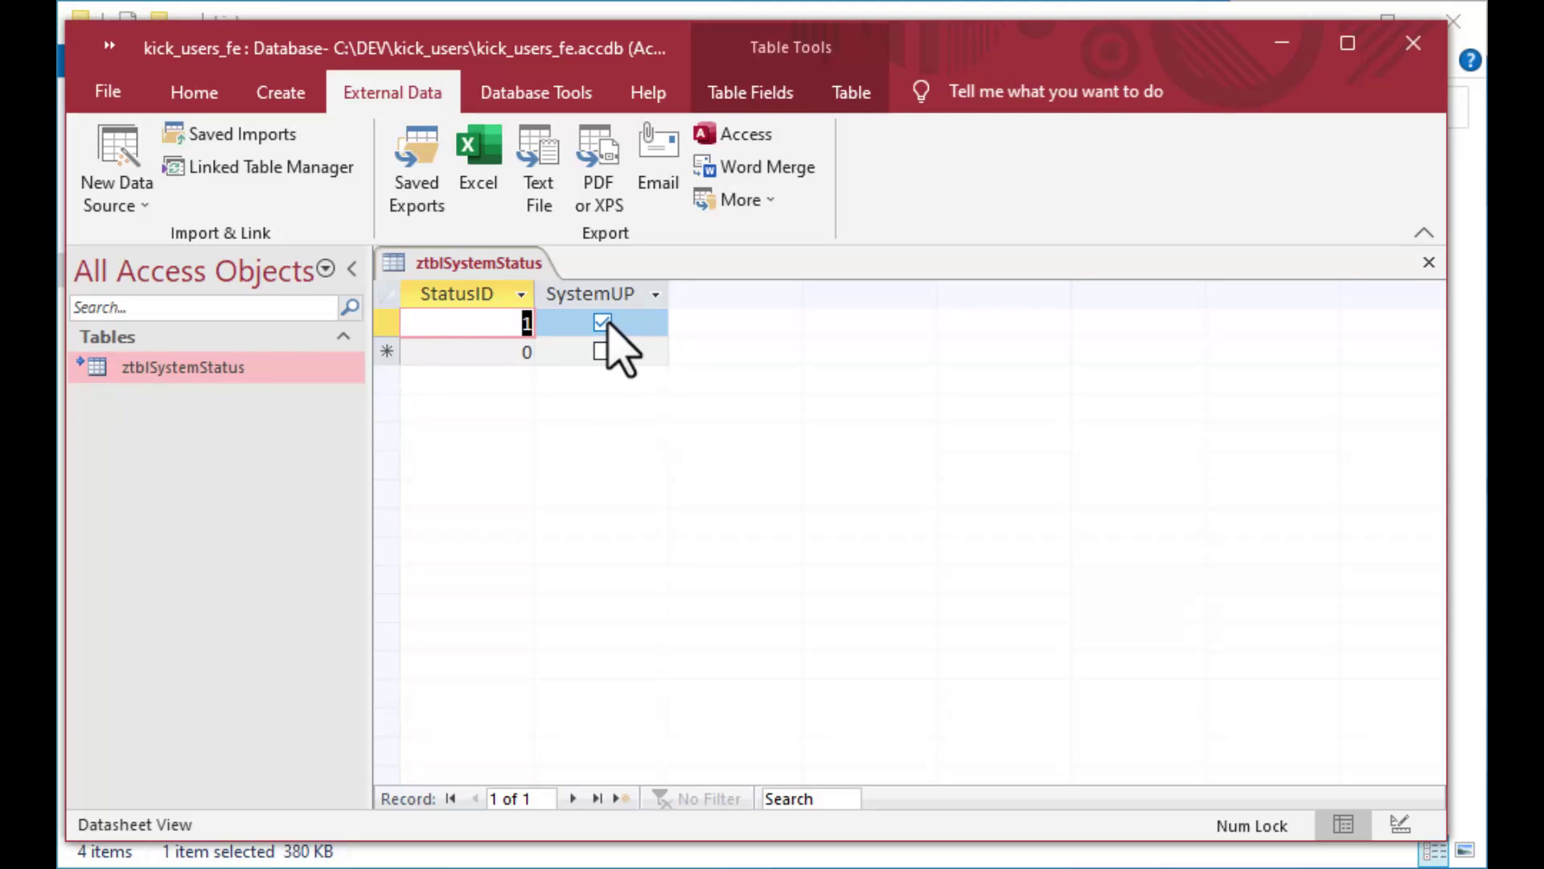
left_click(1431, 263)
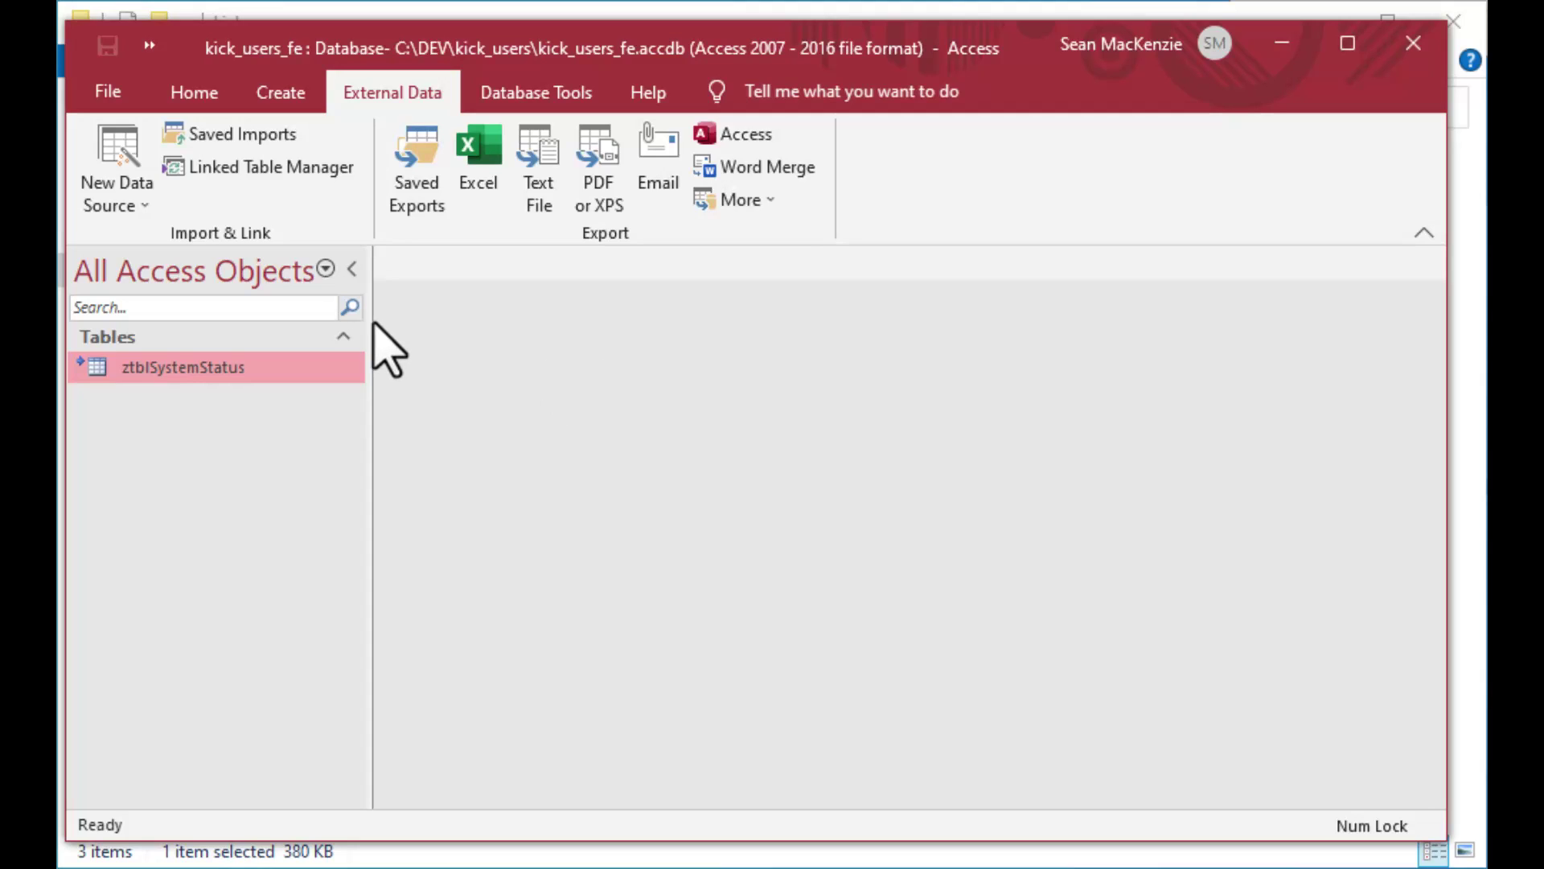
Create a blank form in Design view and shrink its detail area to about 7.8 wide by 5 high on the rulers.
left_click(286, 105)
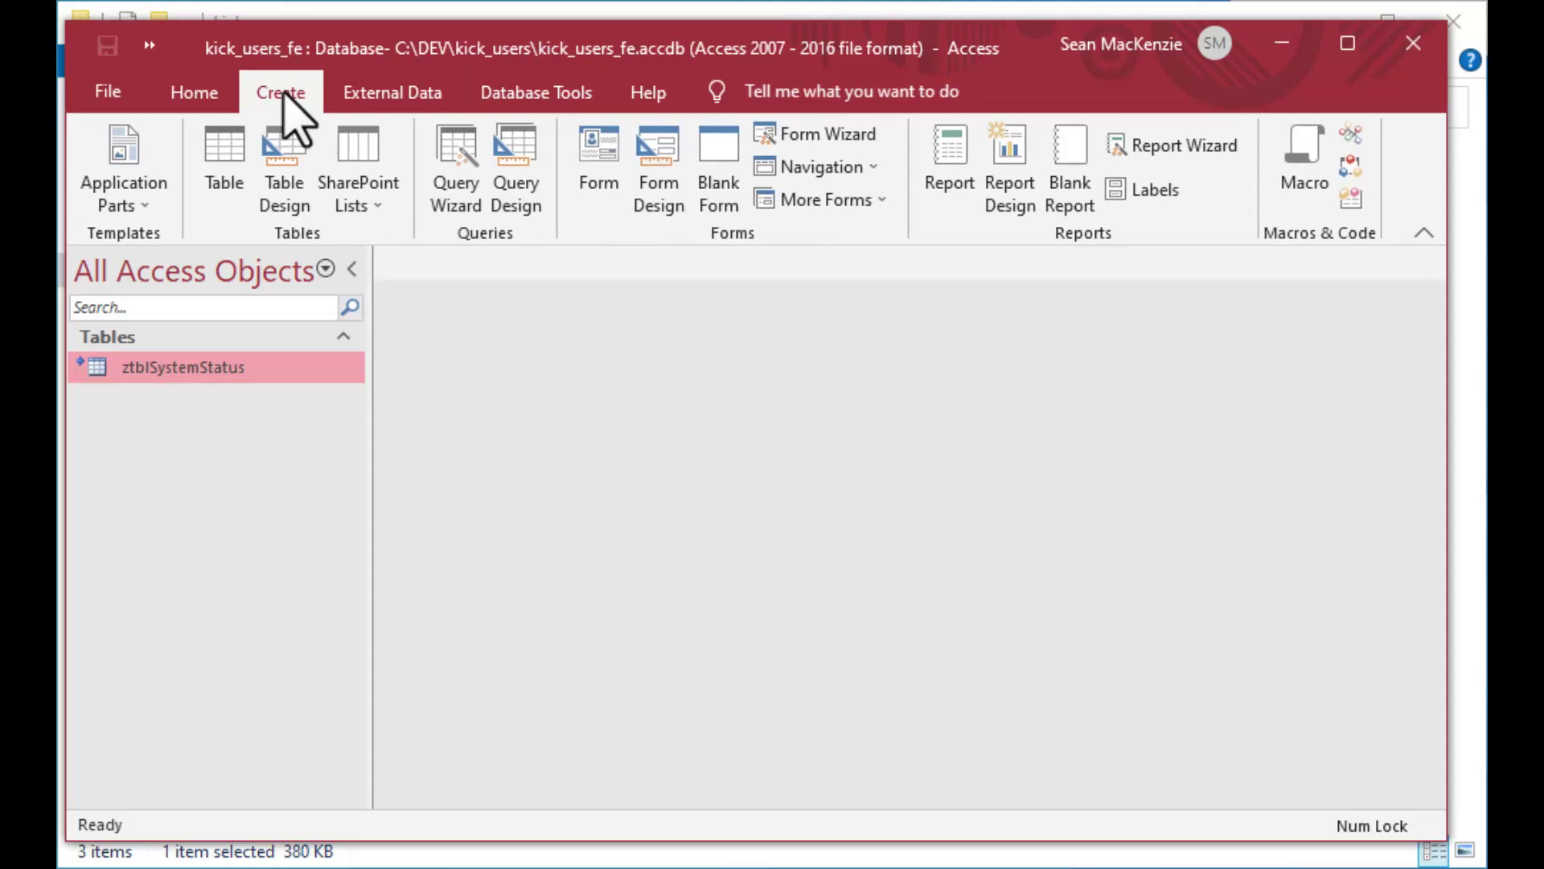
left_click(657, 169)
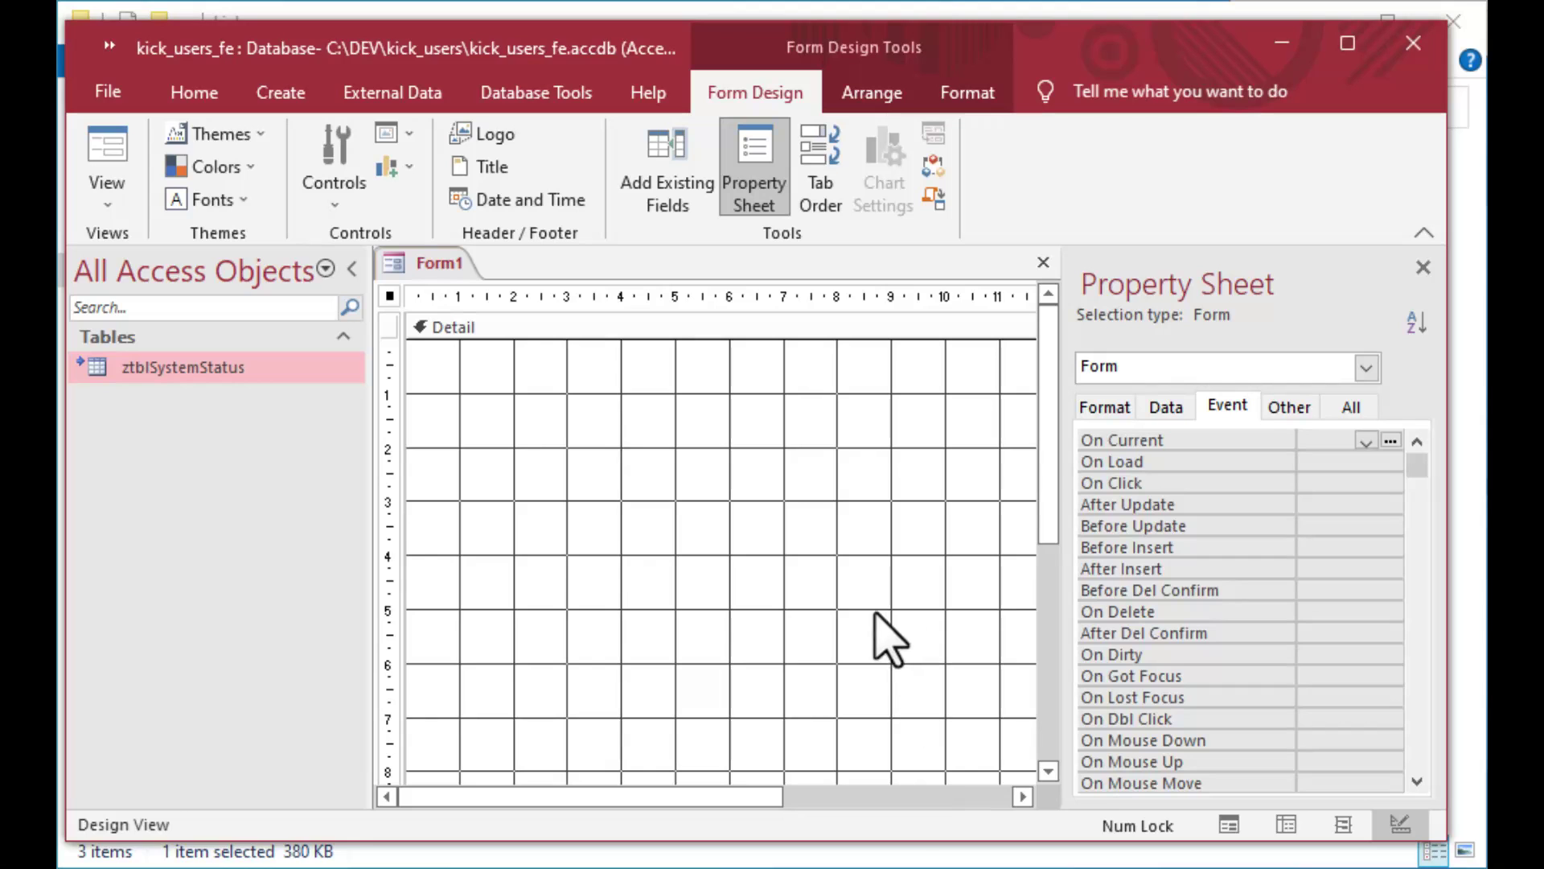
left_click_drag(1051, 493, 1051, 623)
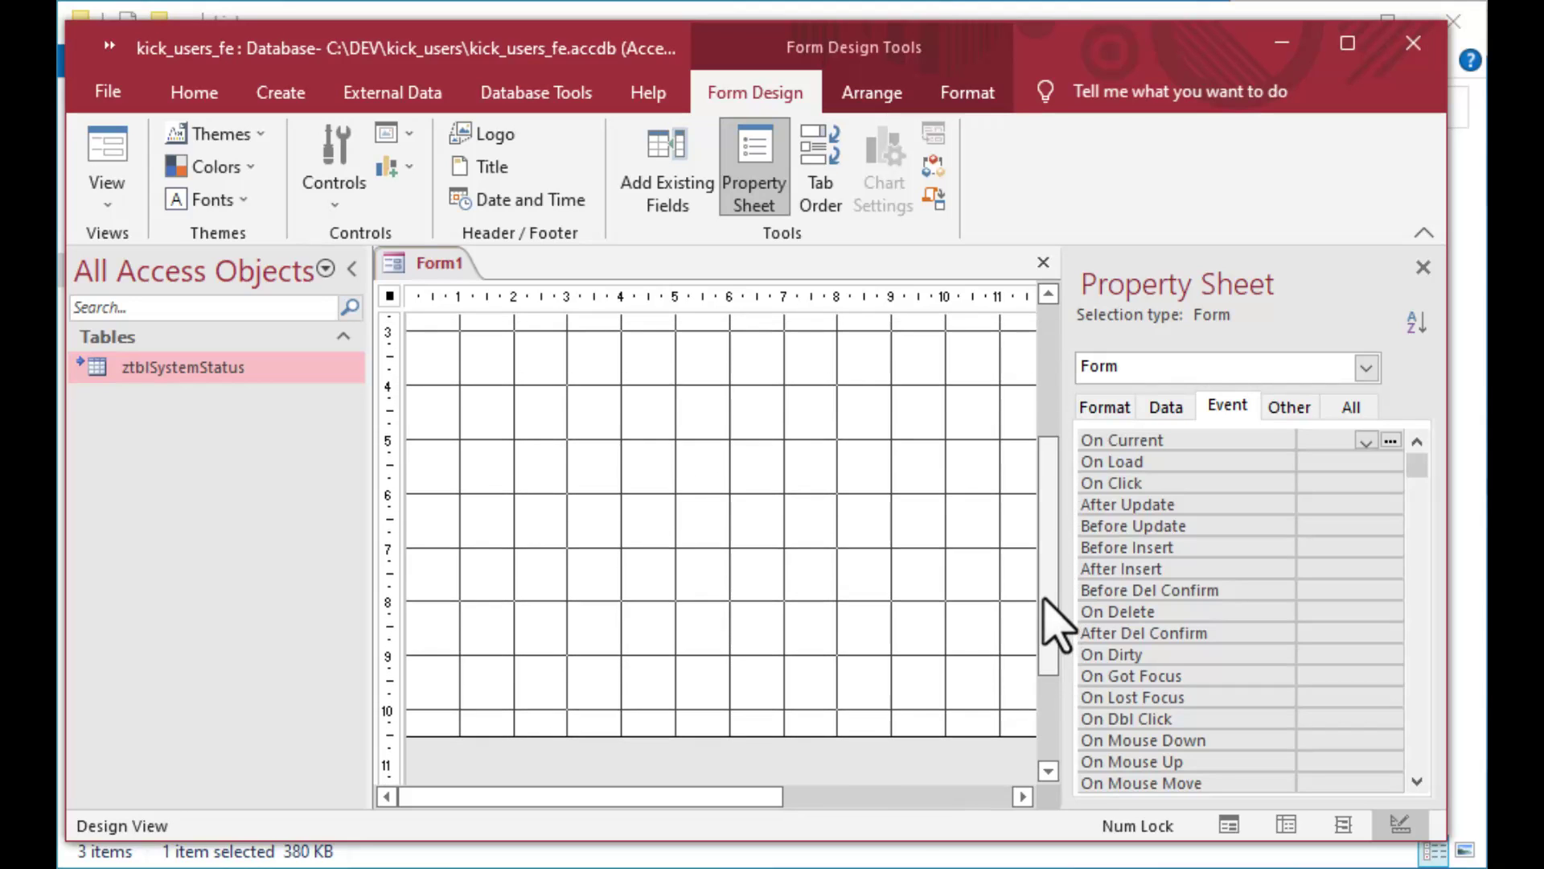
left_click_drag(868, 732, 869, 439)
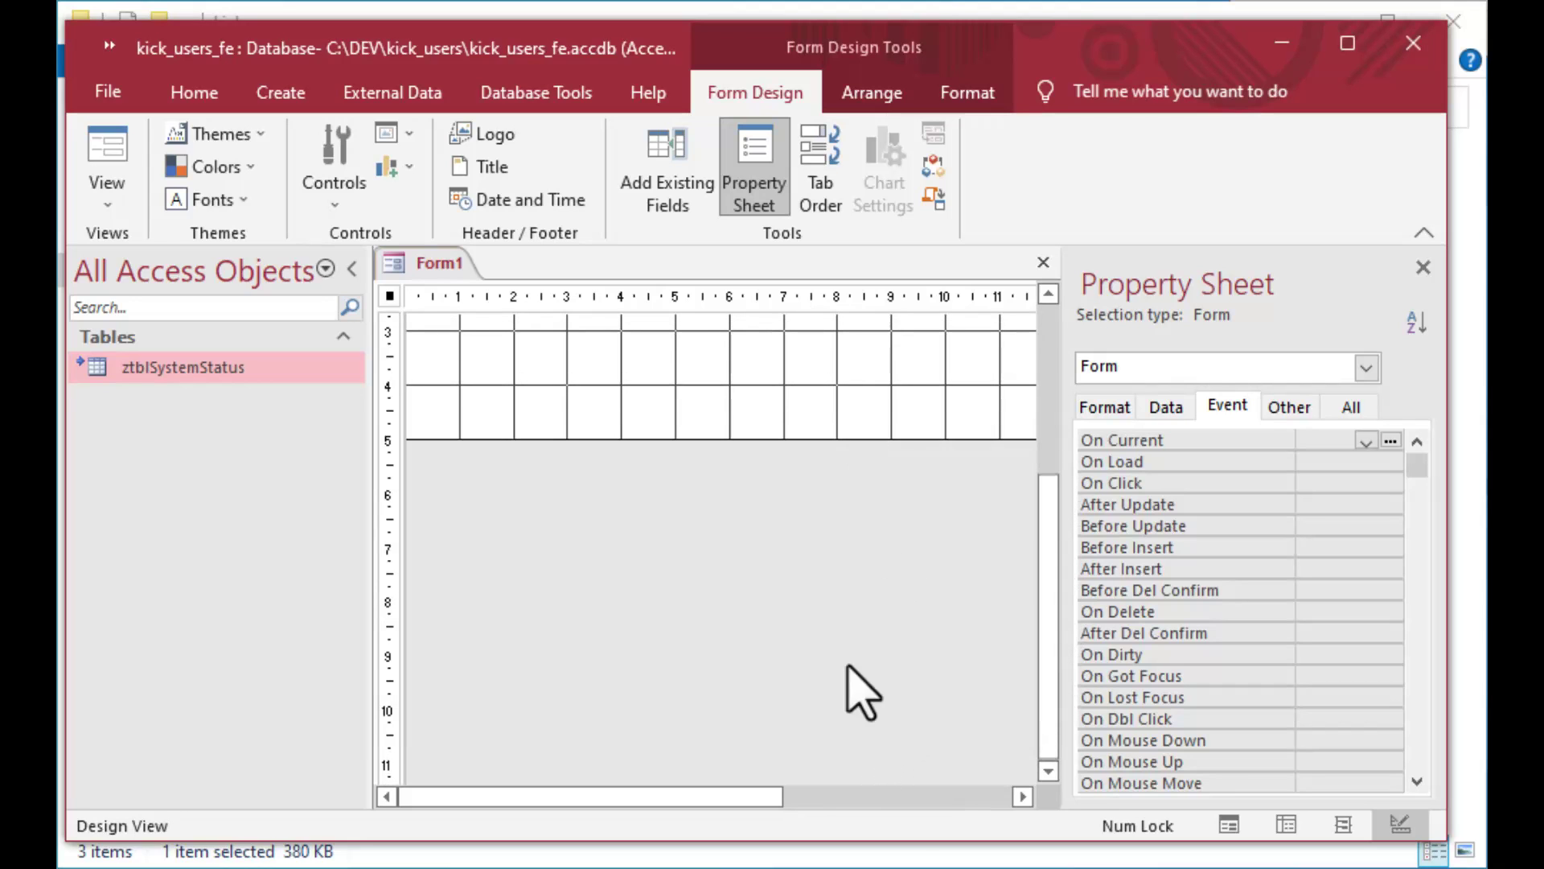
left_click_drag(751, 796, 970, 793)
left_click_drag(1051, 707, 1060, 500)
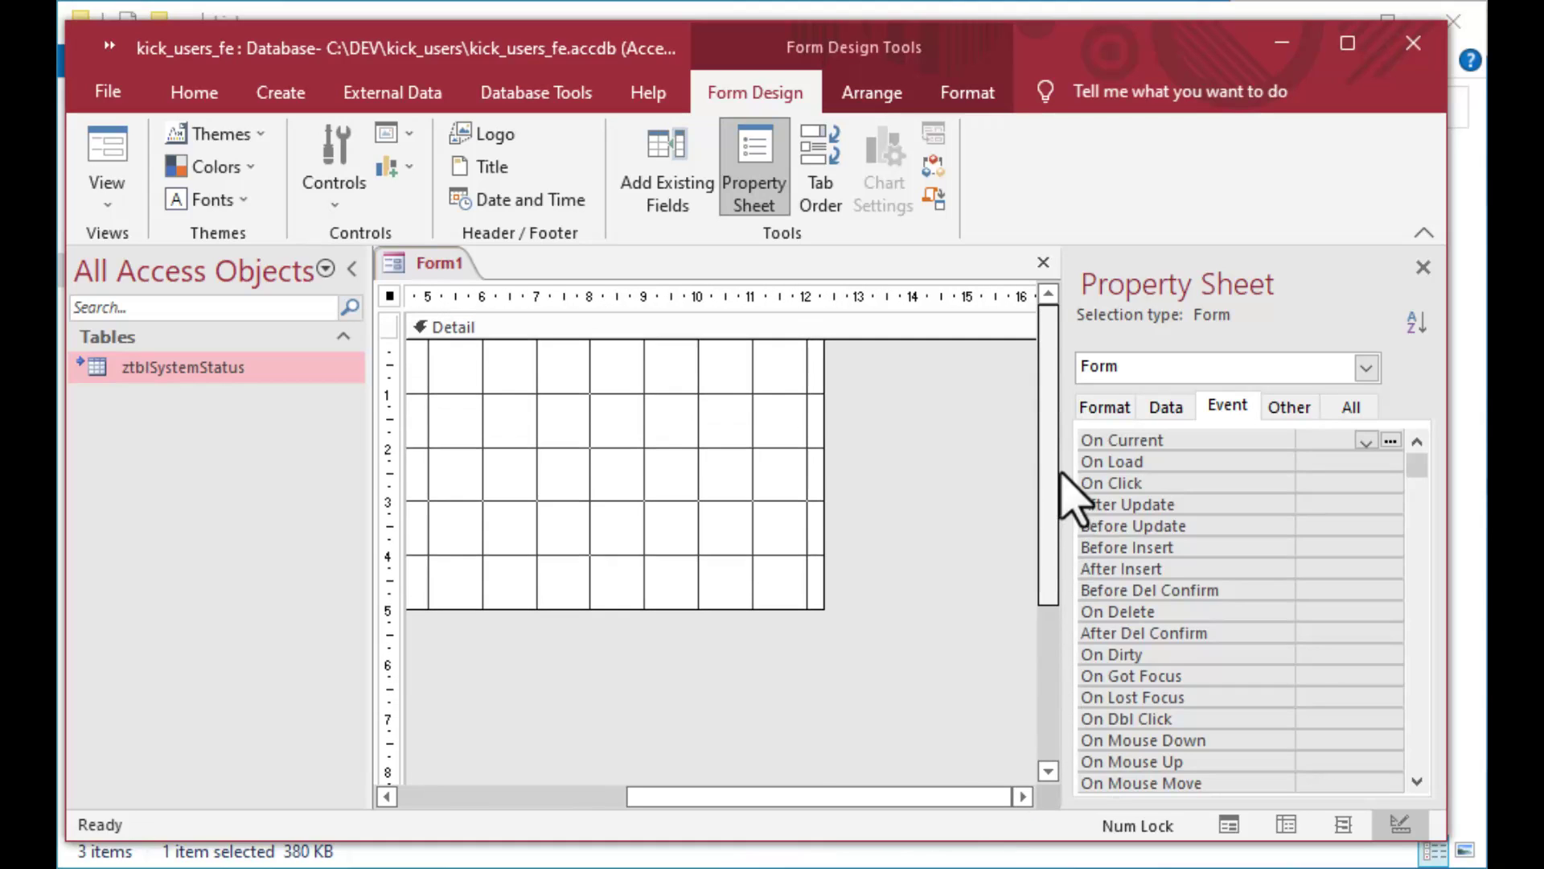
left_click_drag(829, 465, 579, 467)
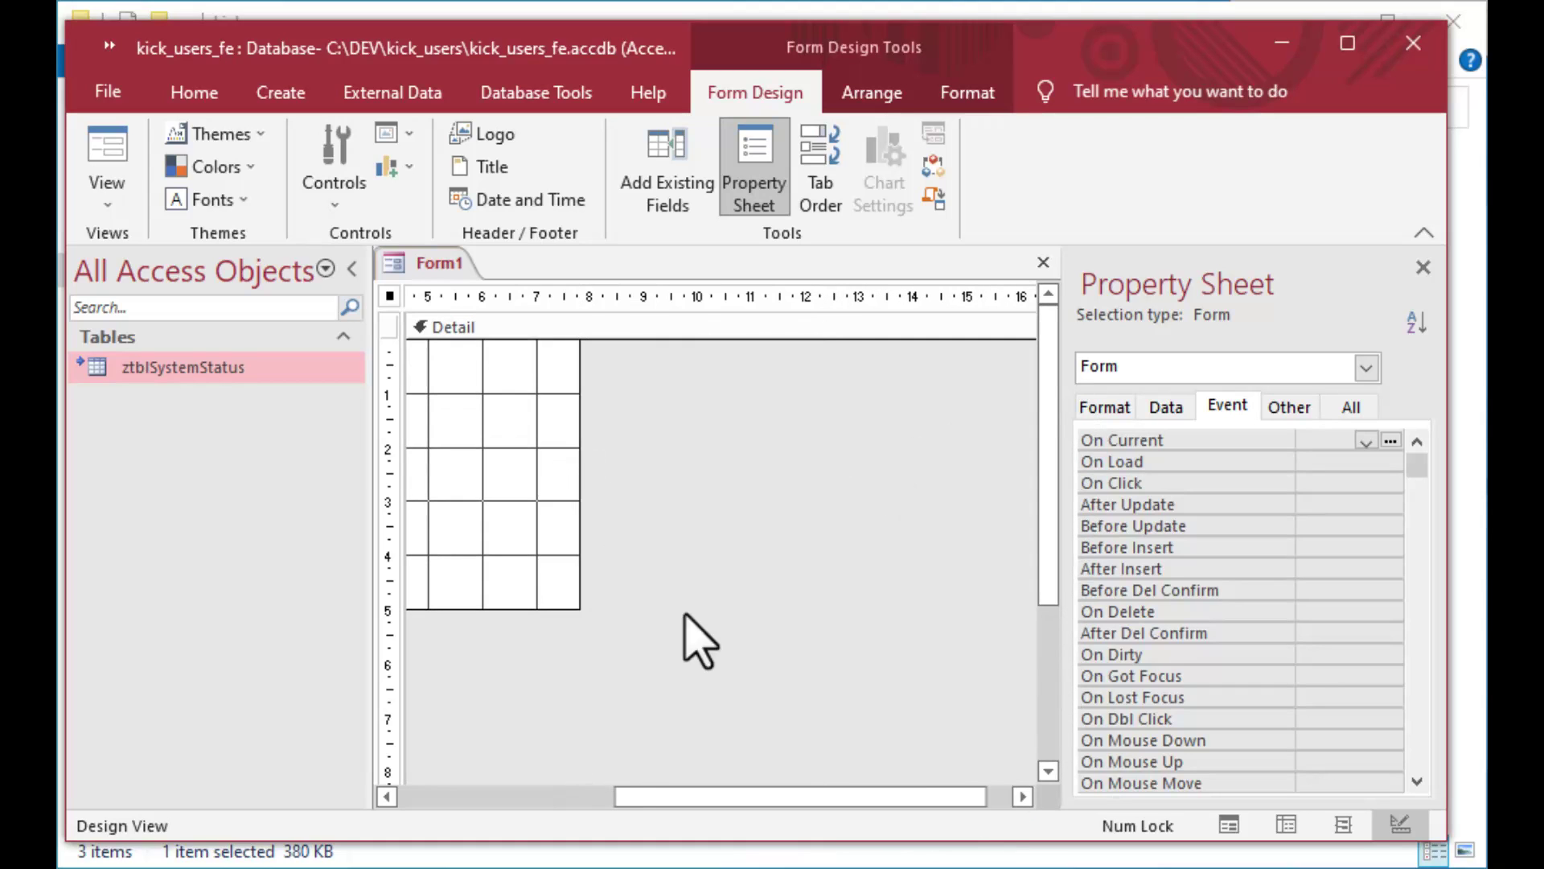
left_click_drag(761, 794, 466, 796)
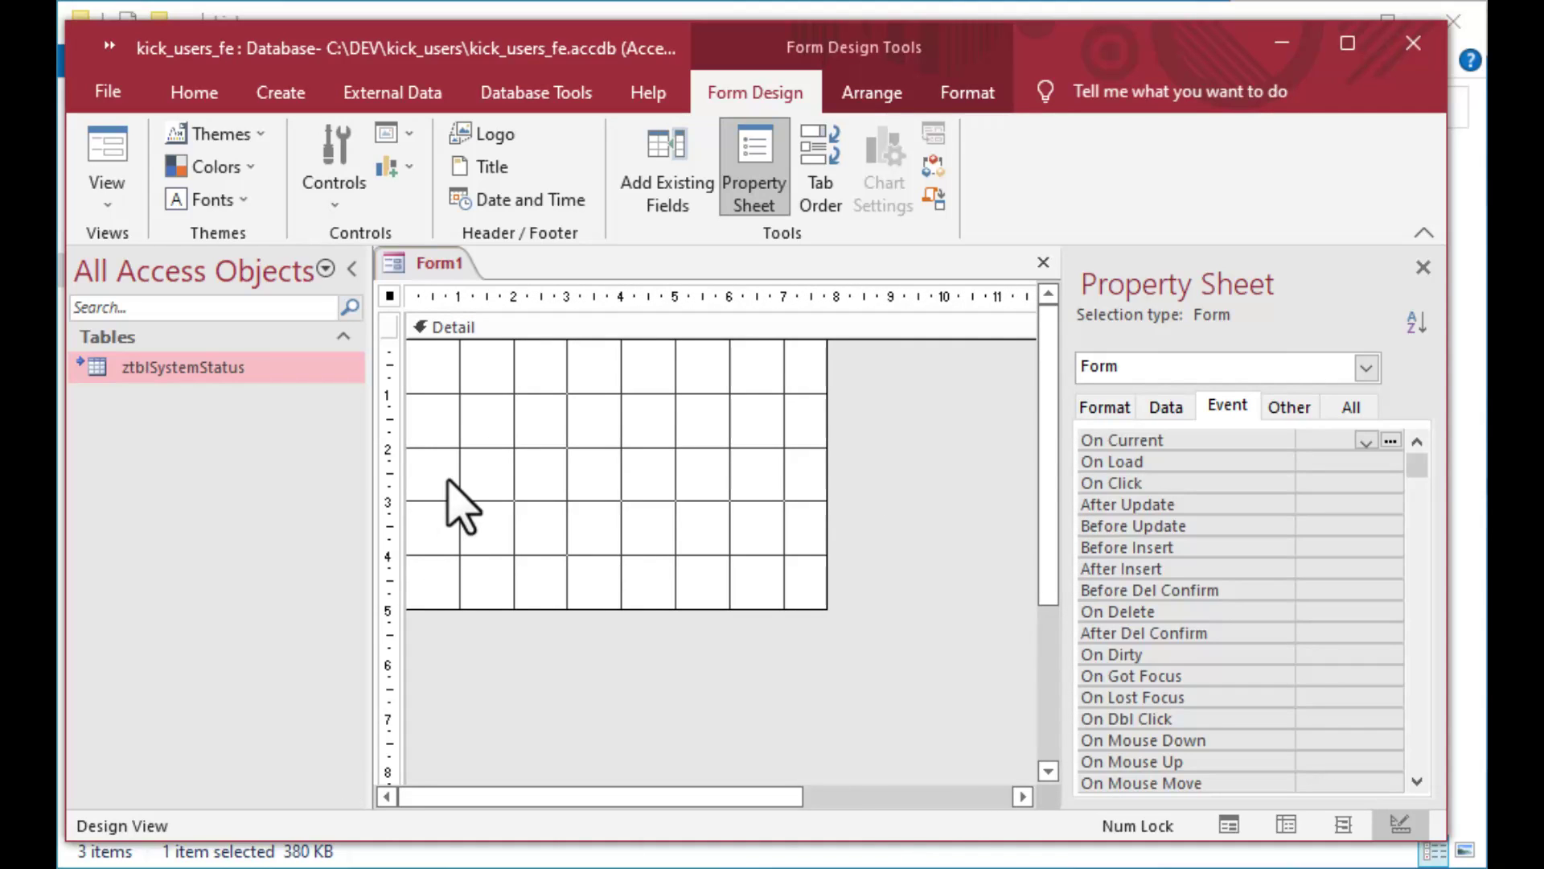
Add a label reading "The system will exit in 10 seconds.." across the form, about 6.7 wide and 1.2 high on the rulers.
left_click(327, 222)
left_click(447, 250)
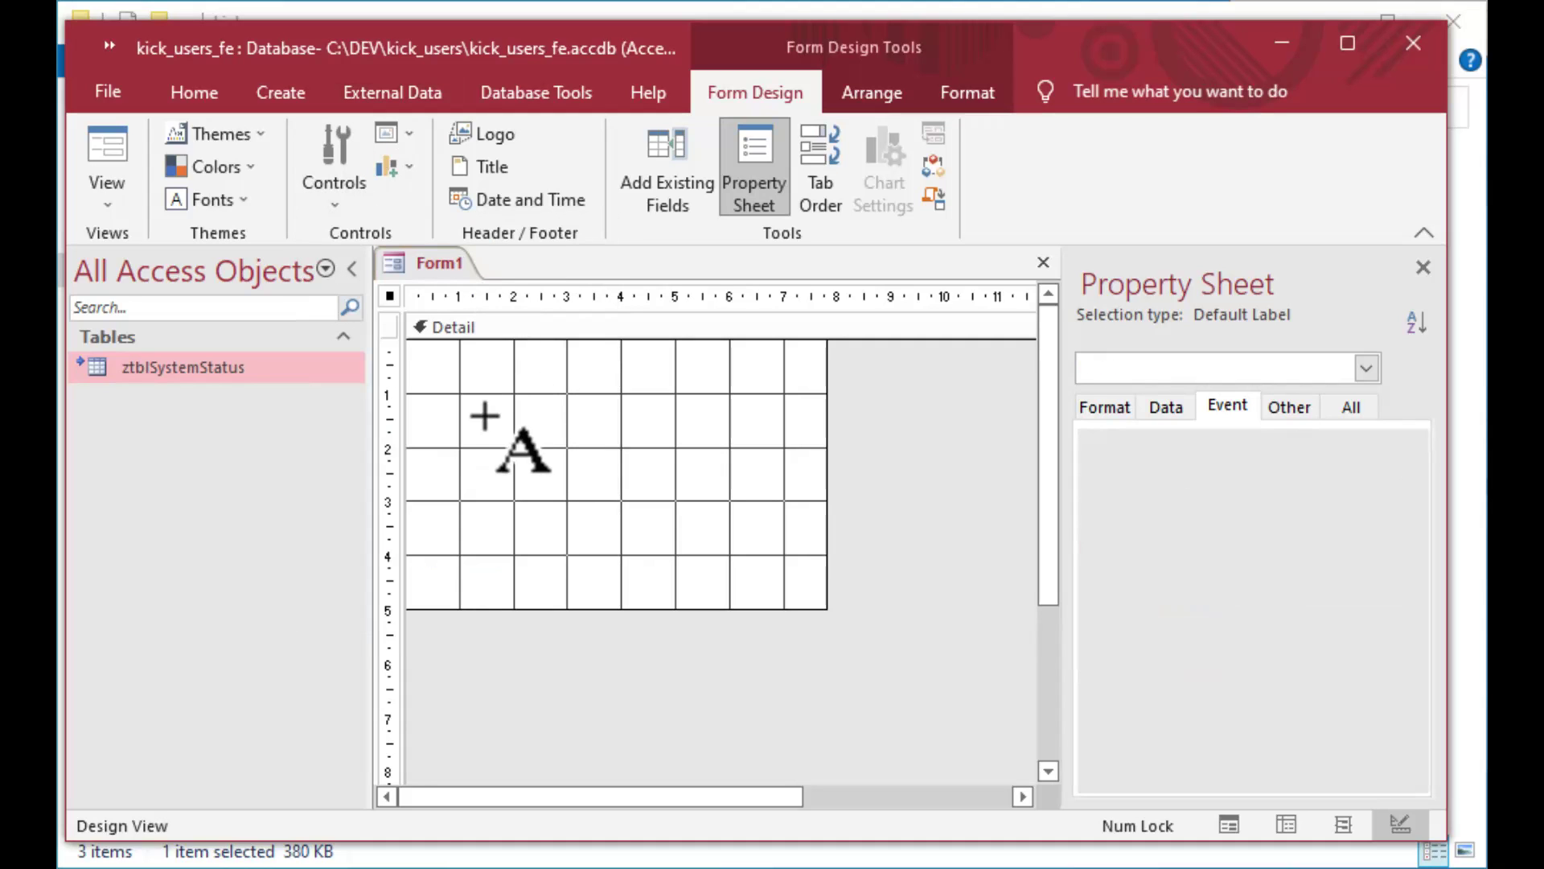
left_click_drag(426, 404, 788, 532)
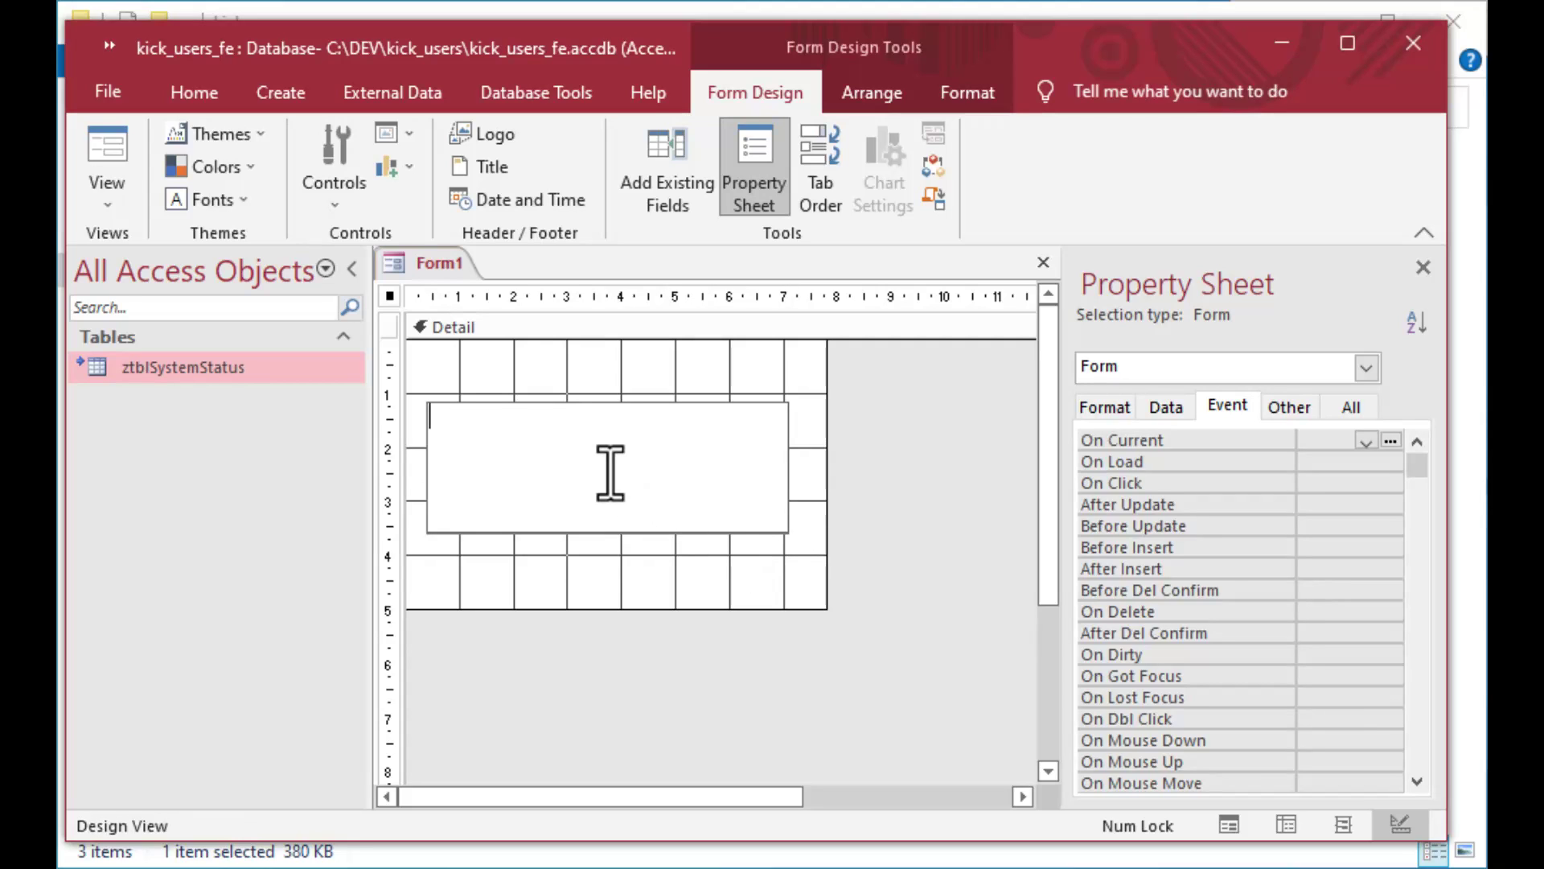
type("The system will exit i")
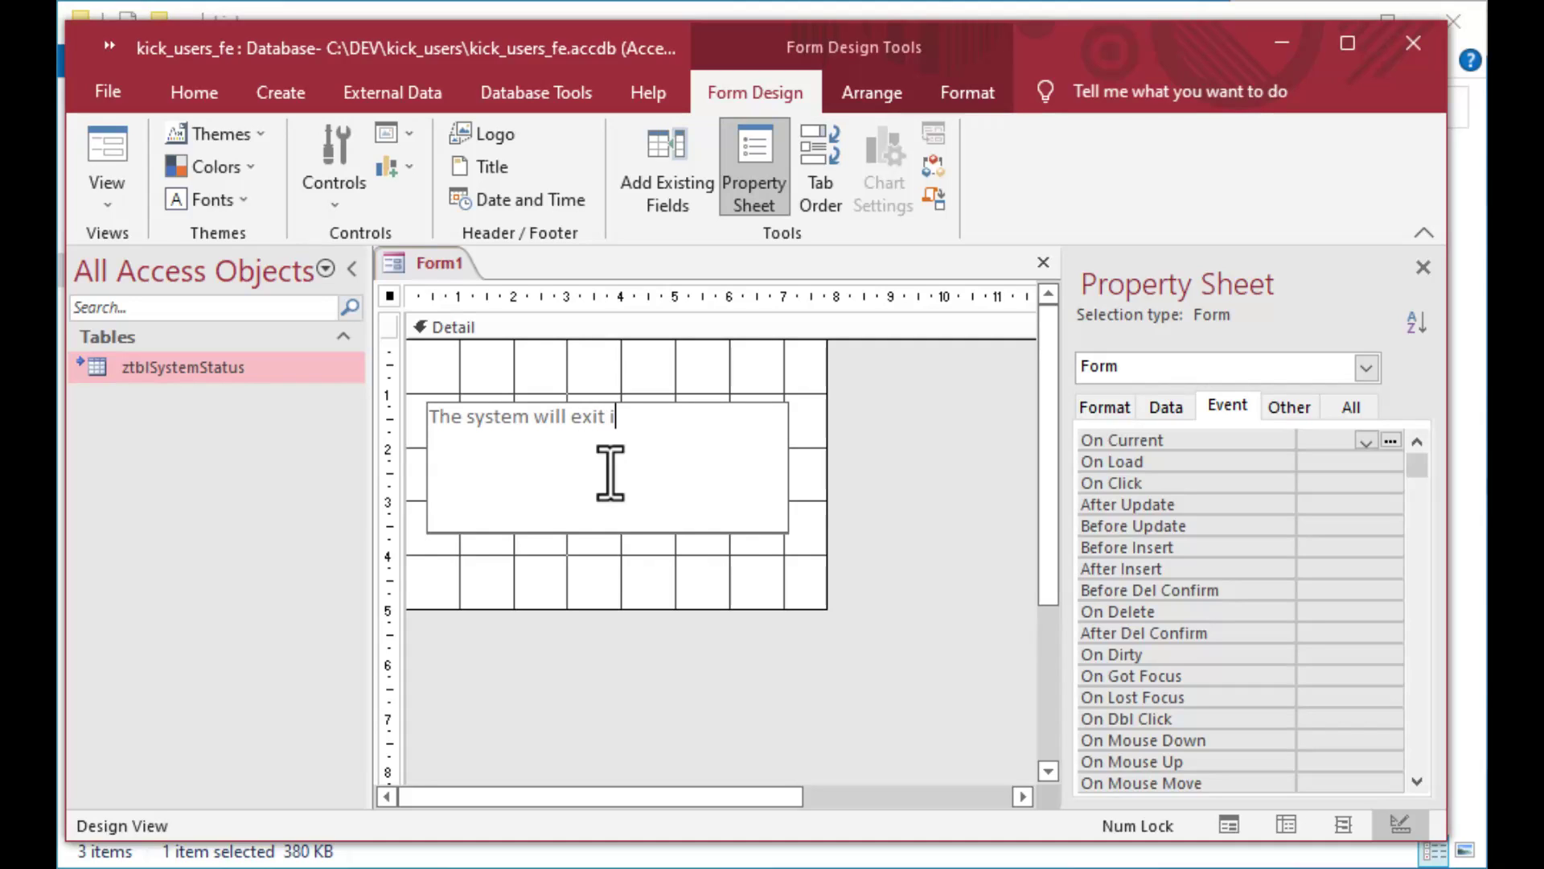
type("n 10 seconds..")
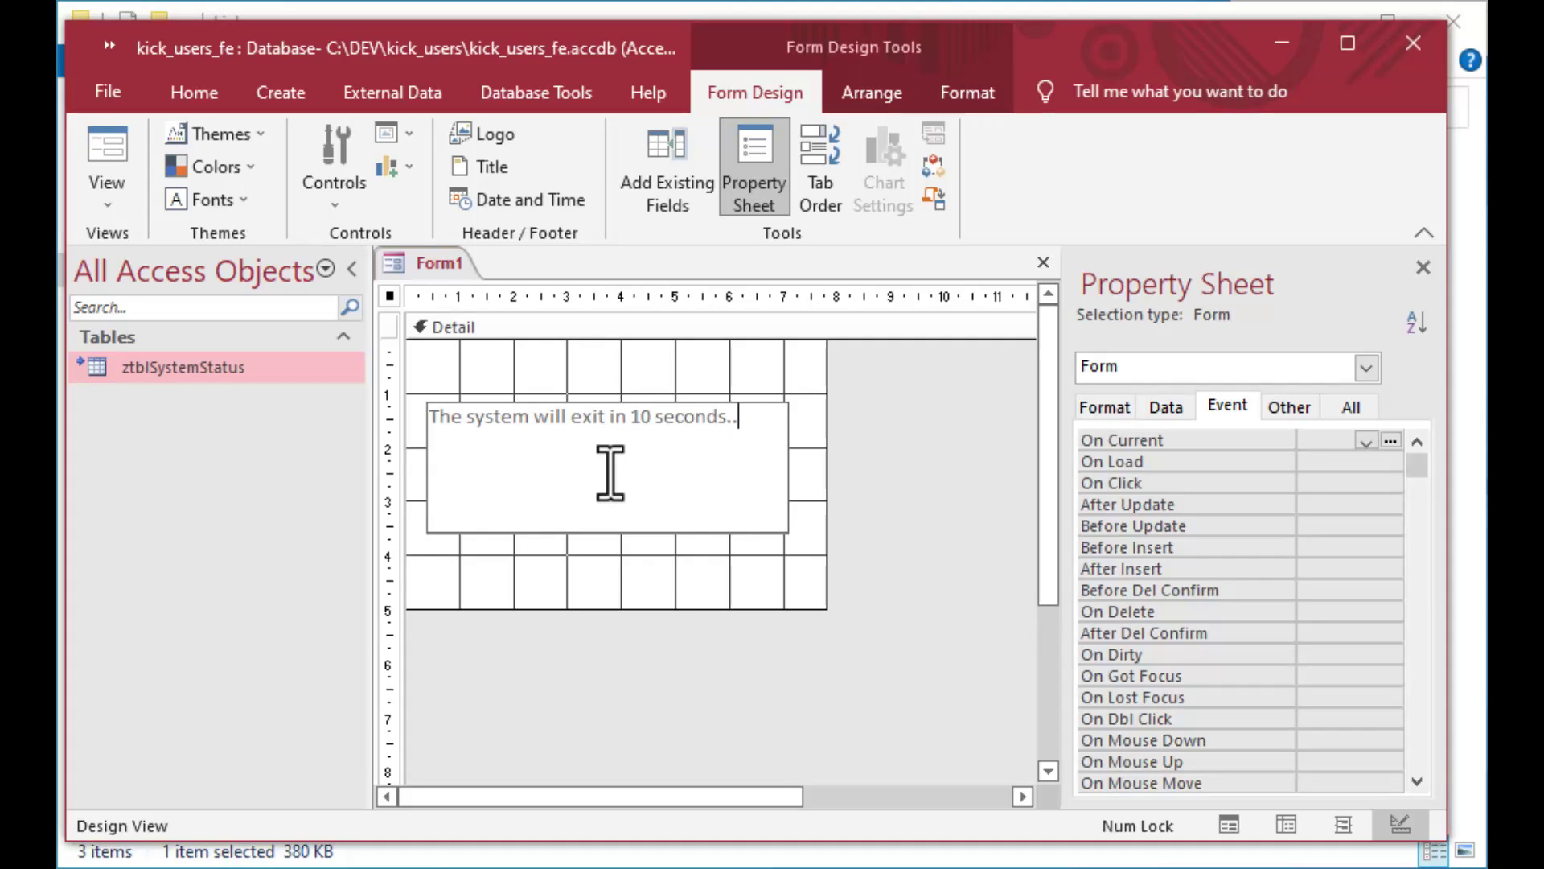
left_click(644, 576)
left_click(628, 516)
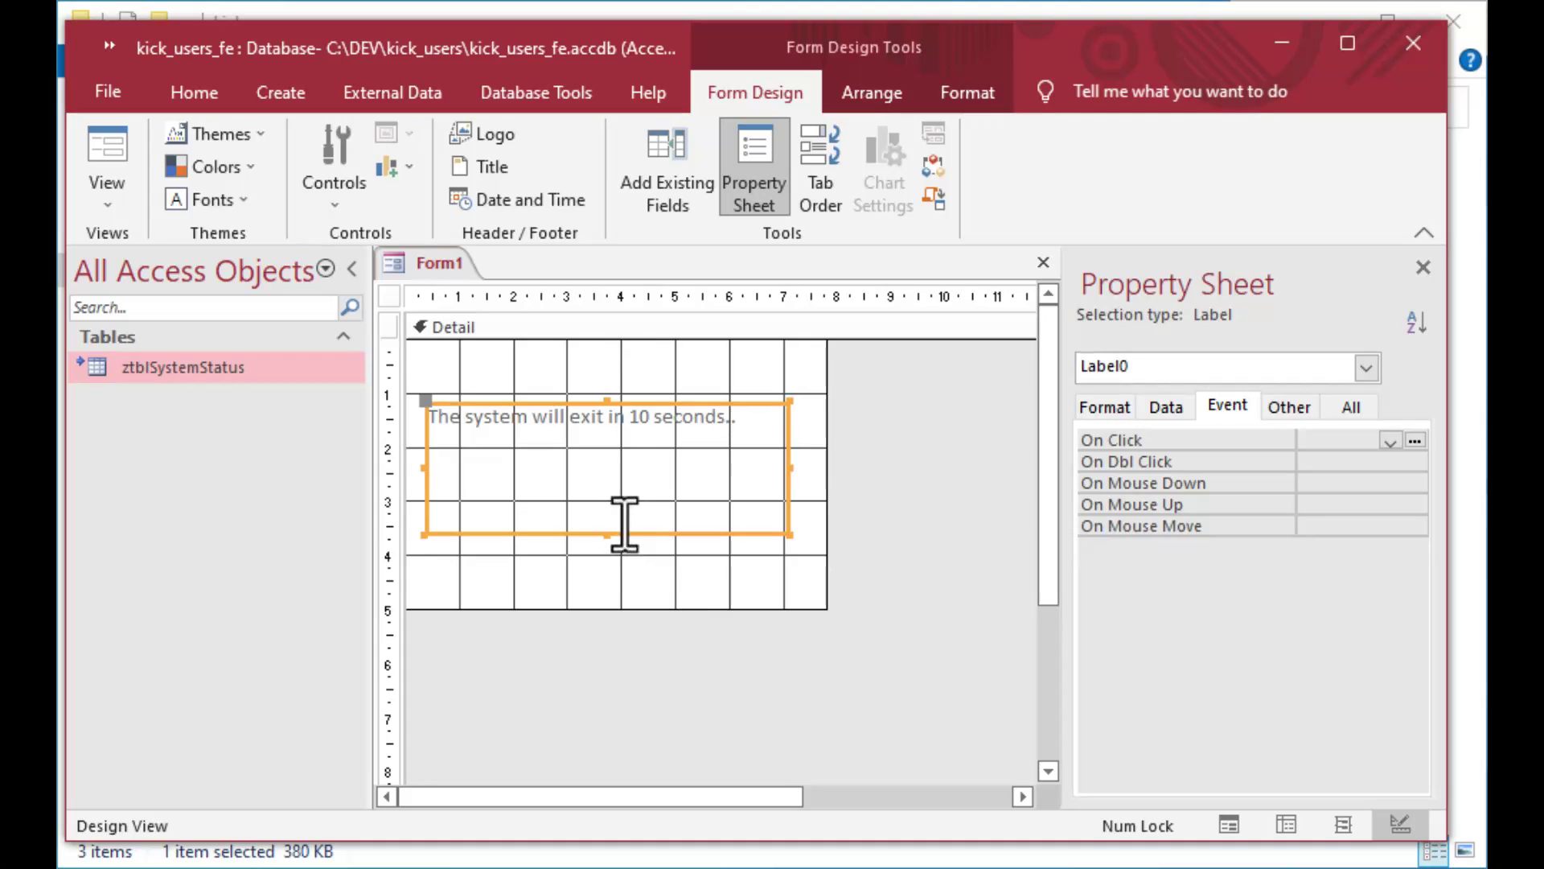
left_click_drag(608, 534, 613, 465)
left_click(648, 520)
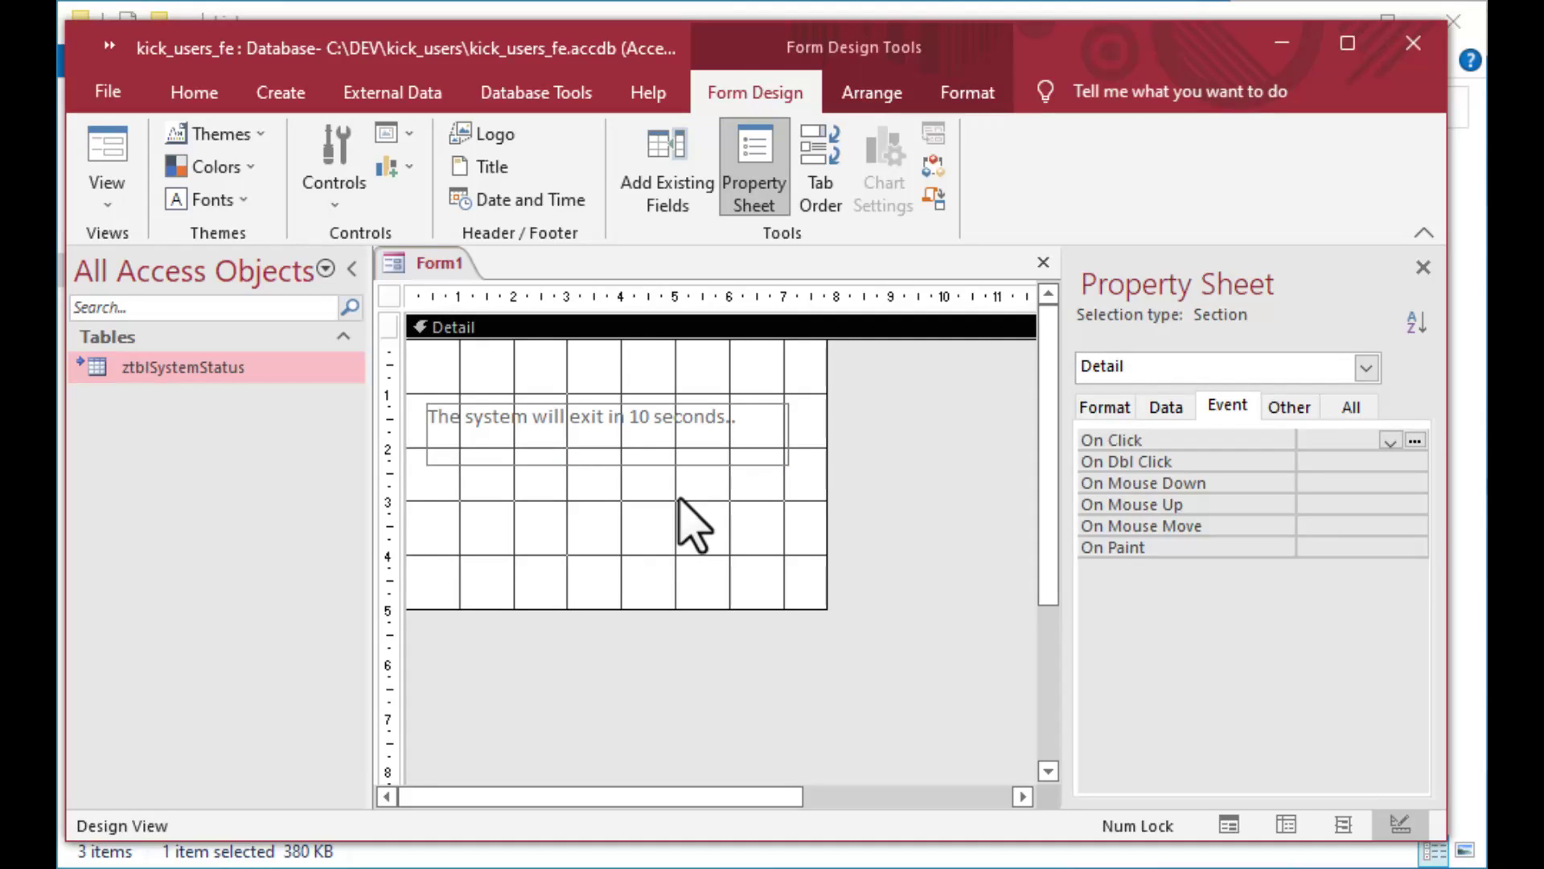
Save the new form as frmSystemExit.
key("ctrl+s")
type("frmSystemStatus")
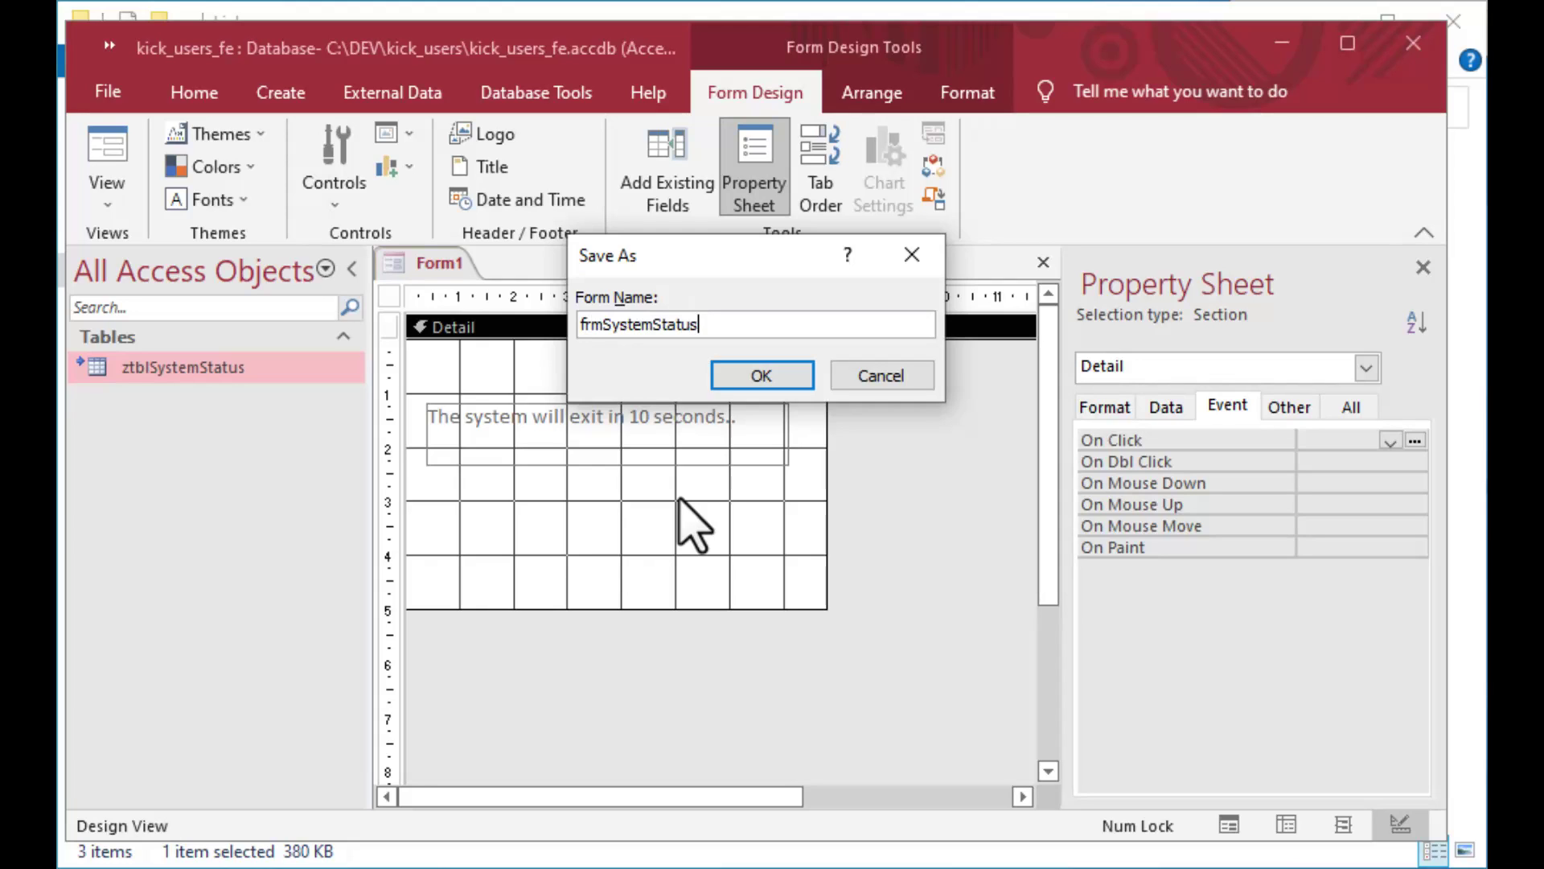
key("BackSpace")
key("BackSpace")
key("BackSpace")
key("BackSpace")
key("BackSpace")
key("BackSpace")
type("Exit")
key("Return")
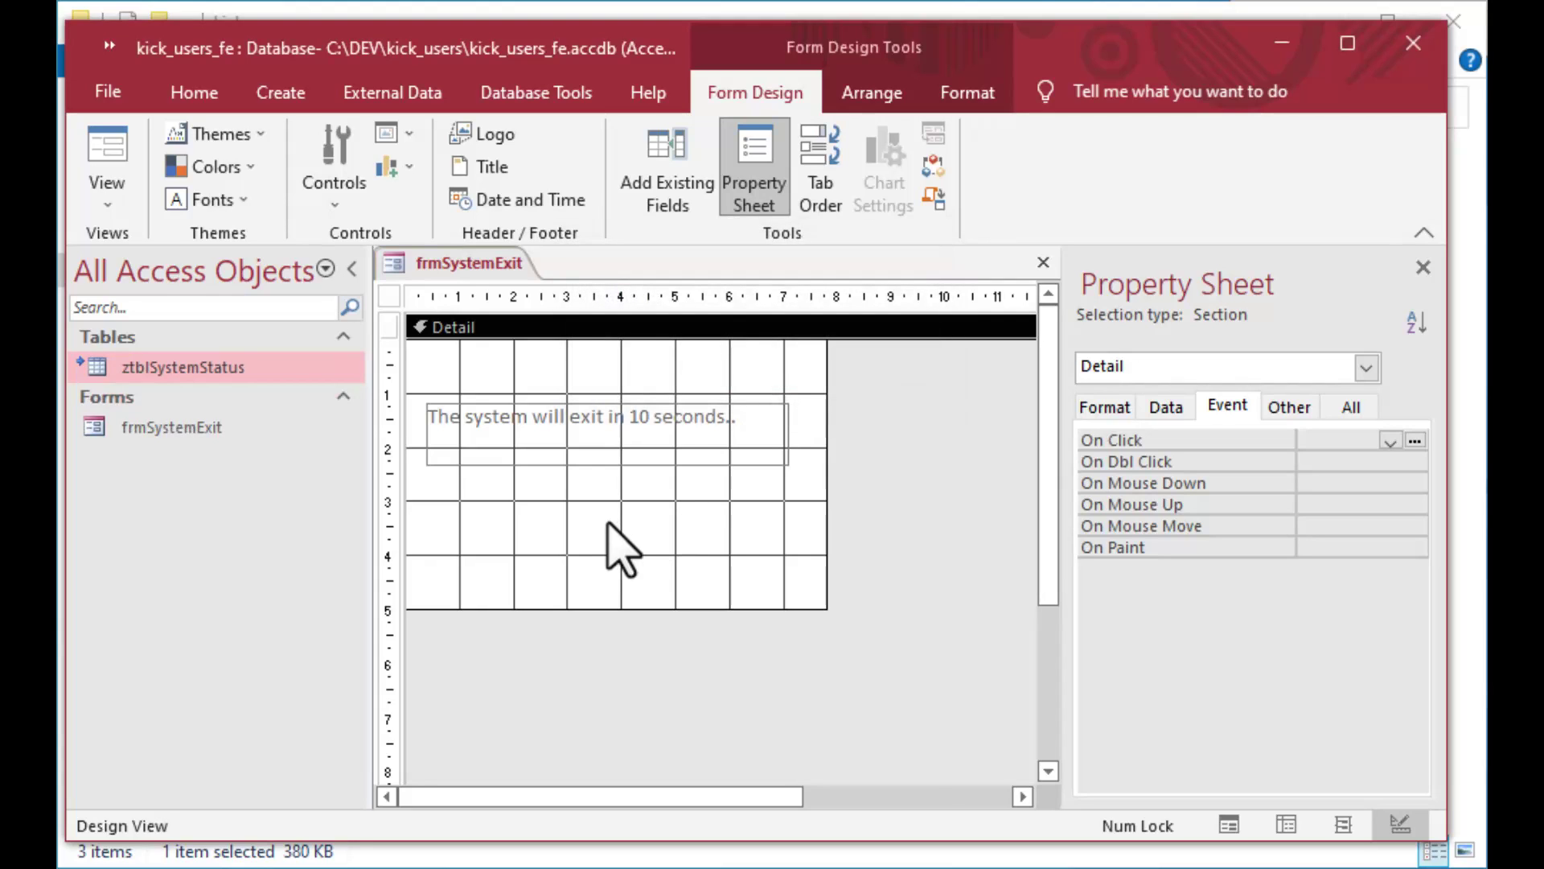
Create an On Timer event procedure for the frmSystemExit form that runs DoCmd.Quit, and close the code editor.
left_click(607, 453)
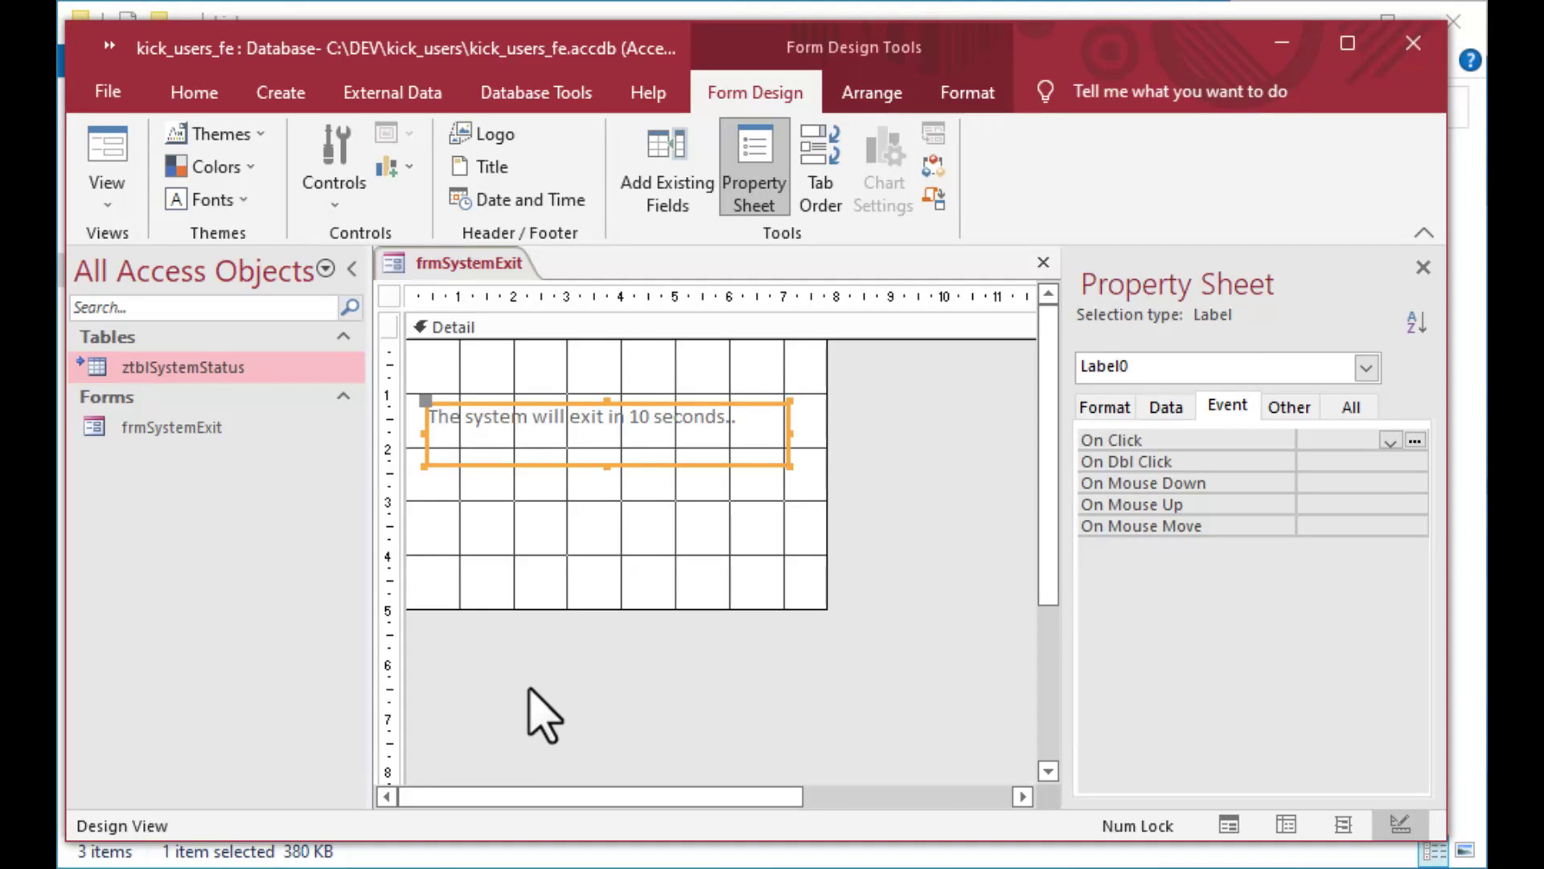
left_click(914, 518)
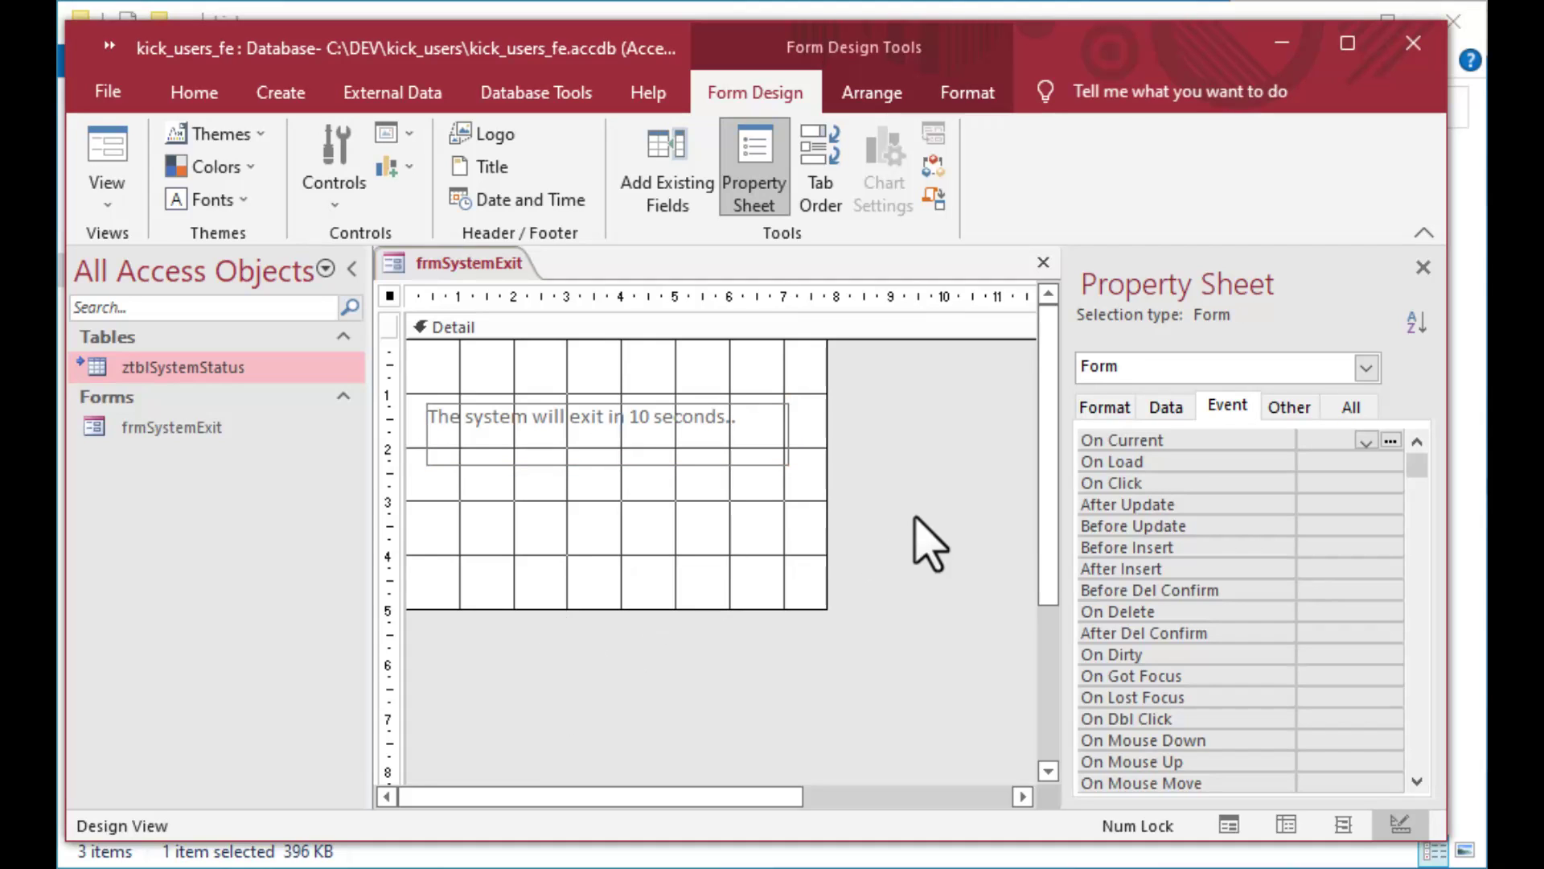
left_click_drag(1413, 463, 1415, 670)
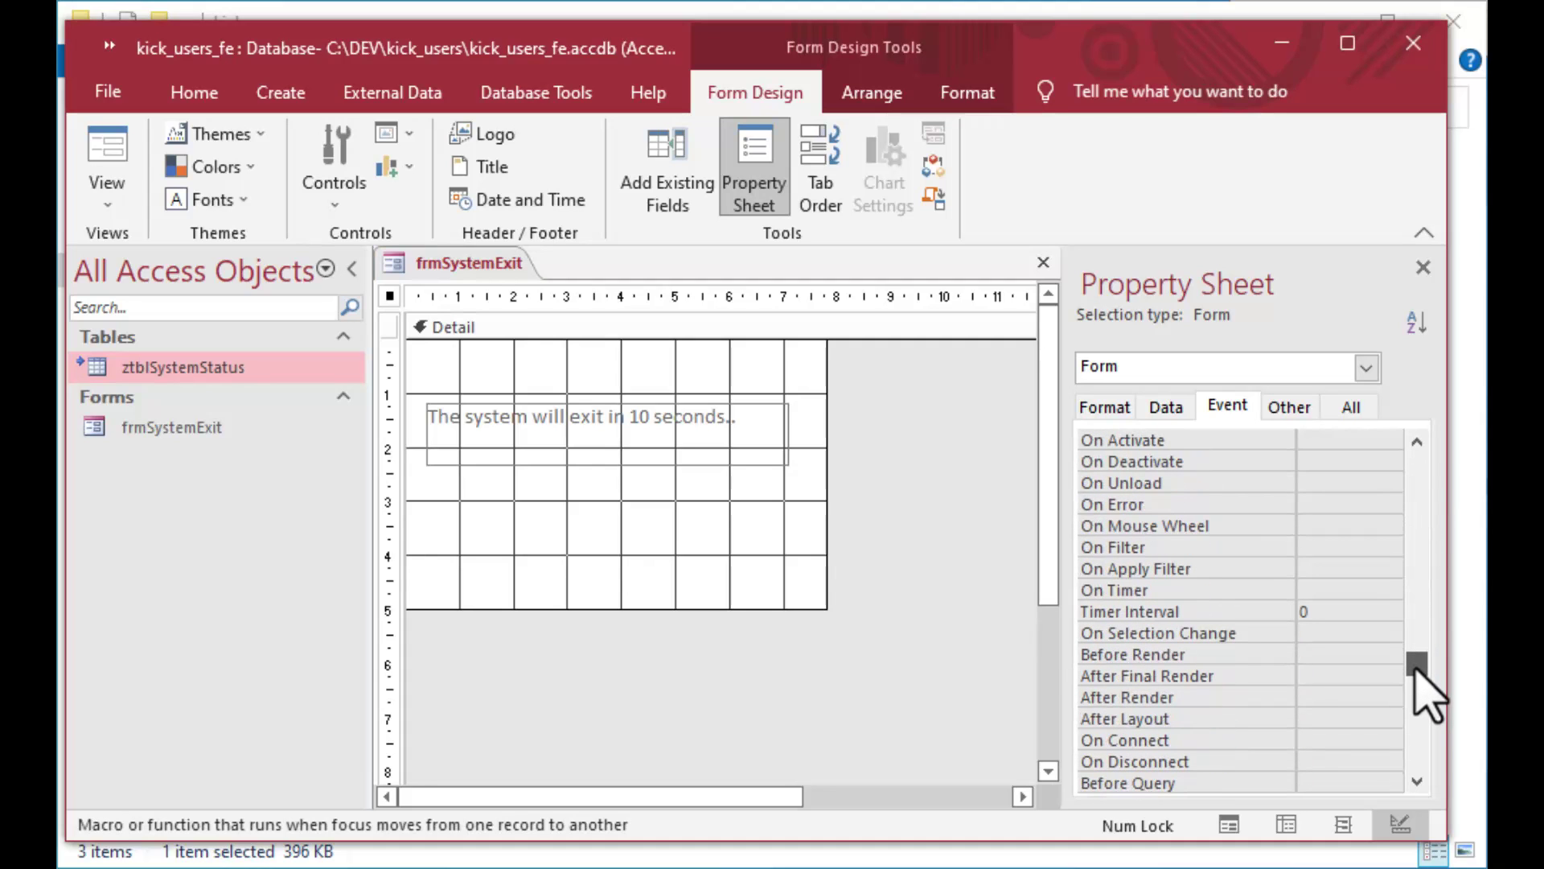
left_click(1321, 592)
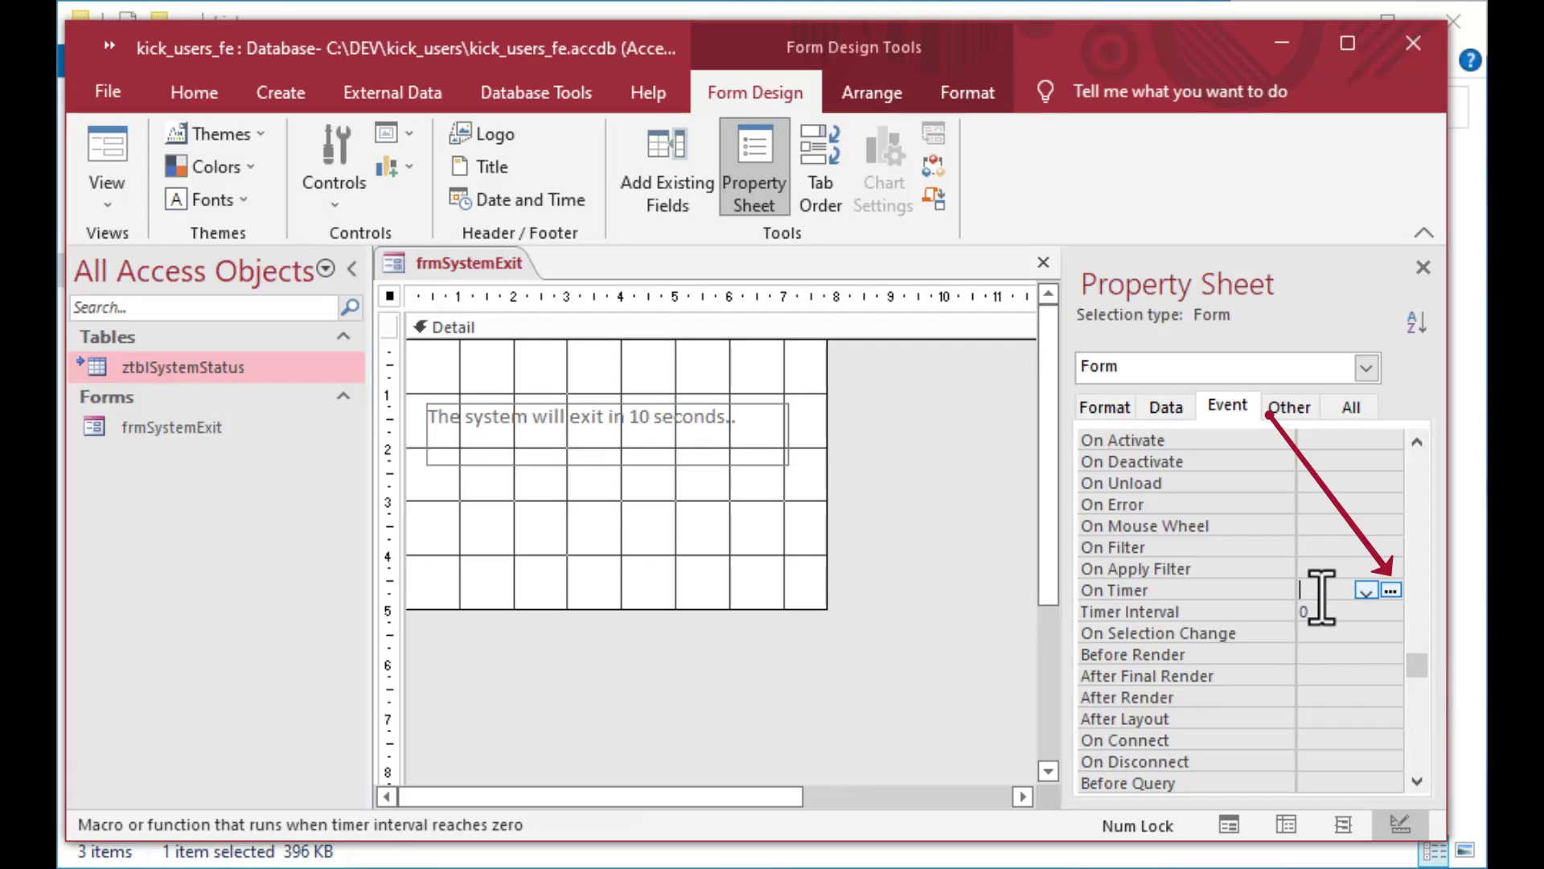
left_click(1391, 590)
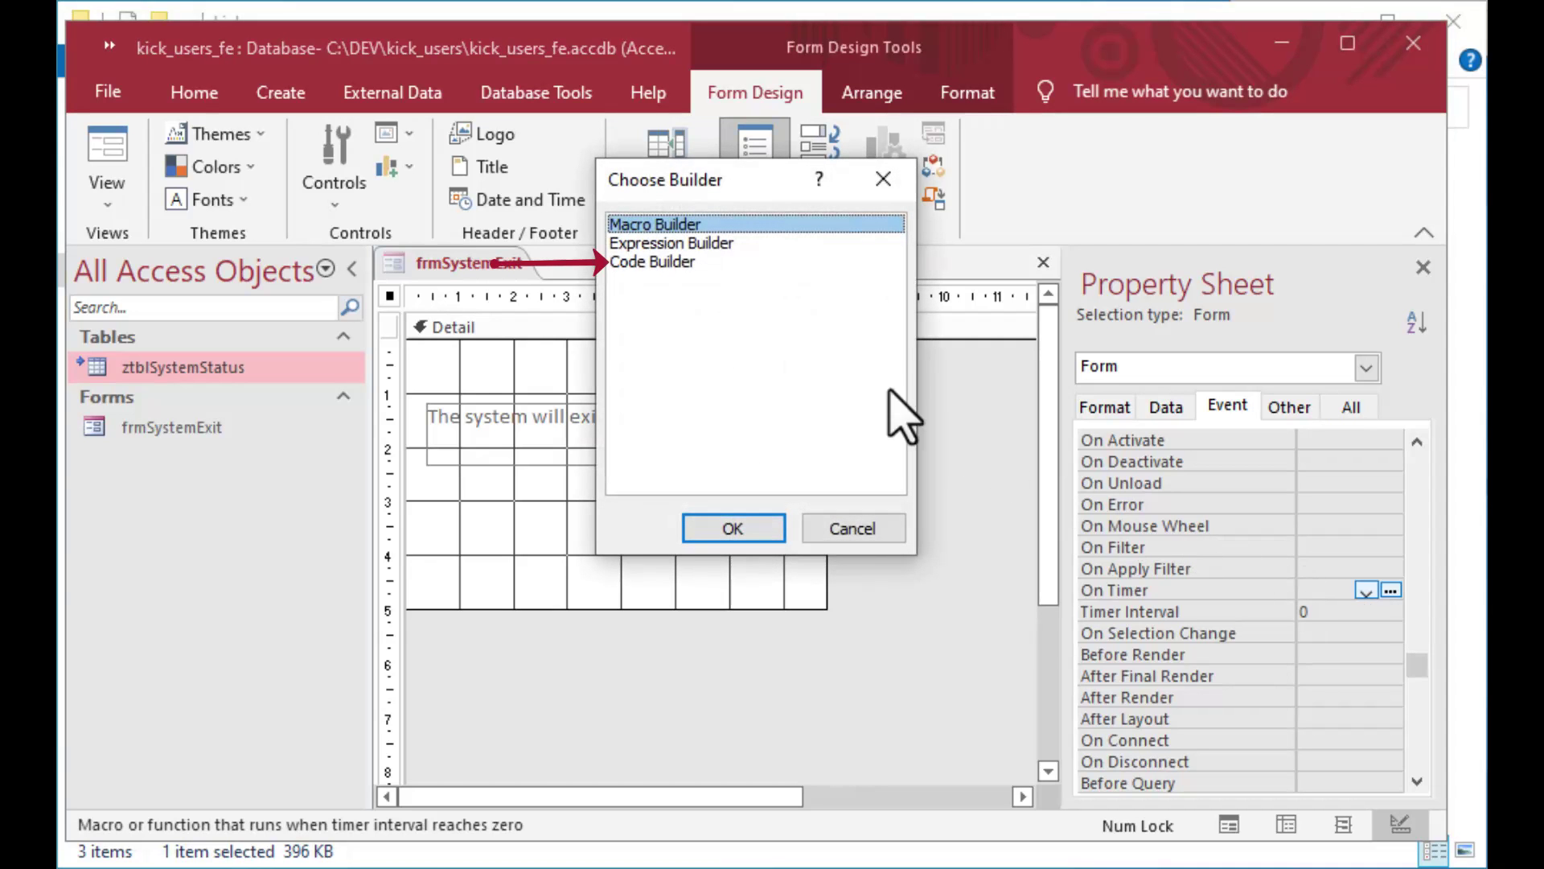
double_click(659, 262)
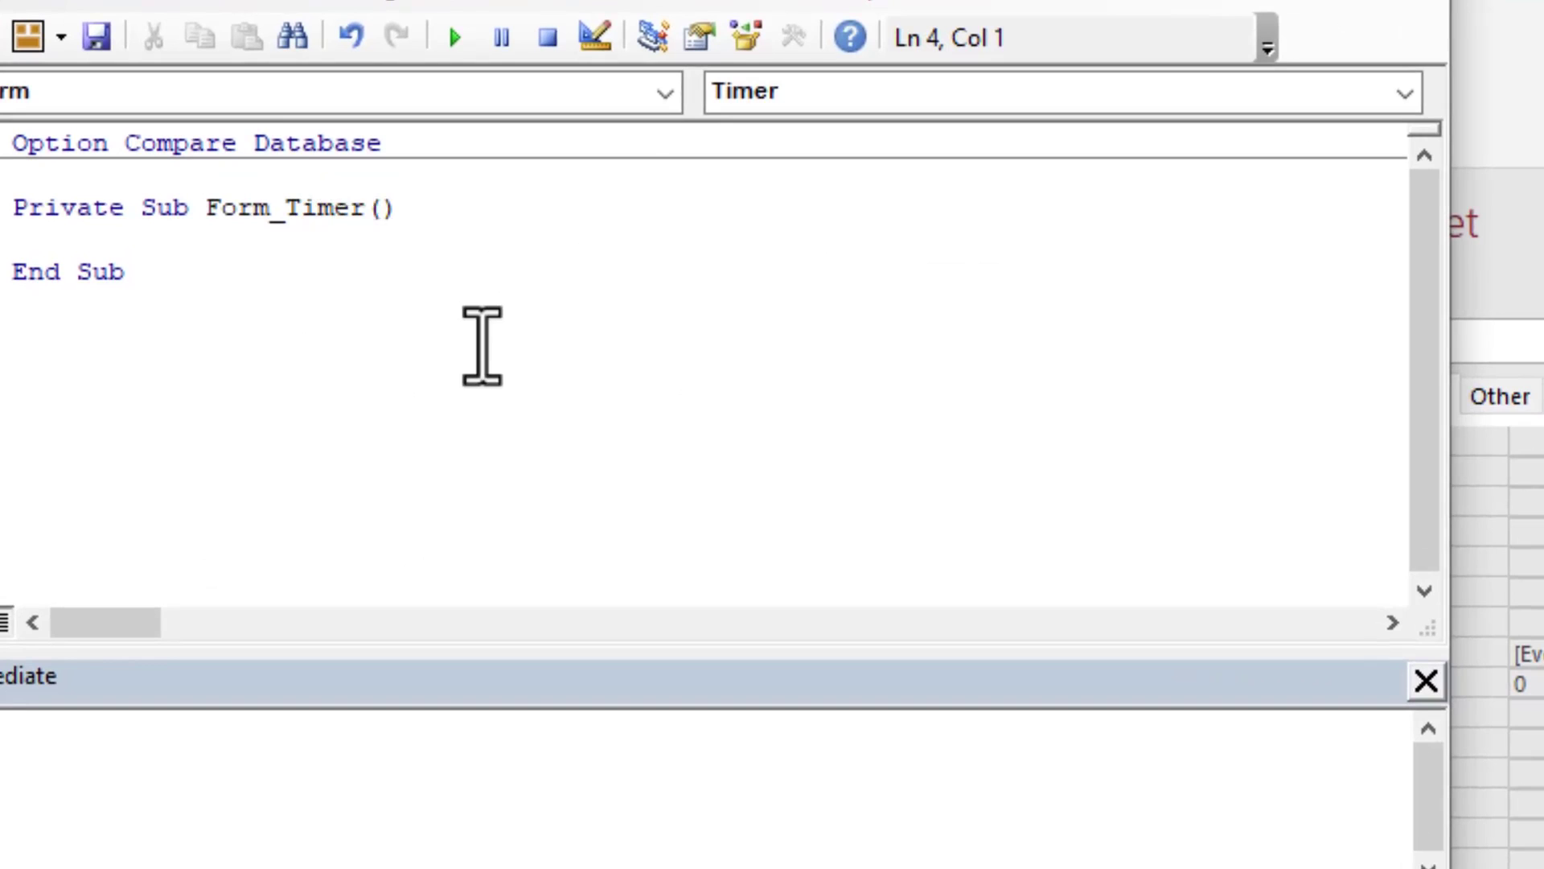
key("Tab")
type("DoCmd.Qui")
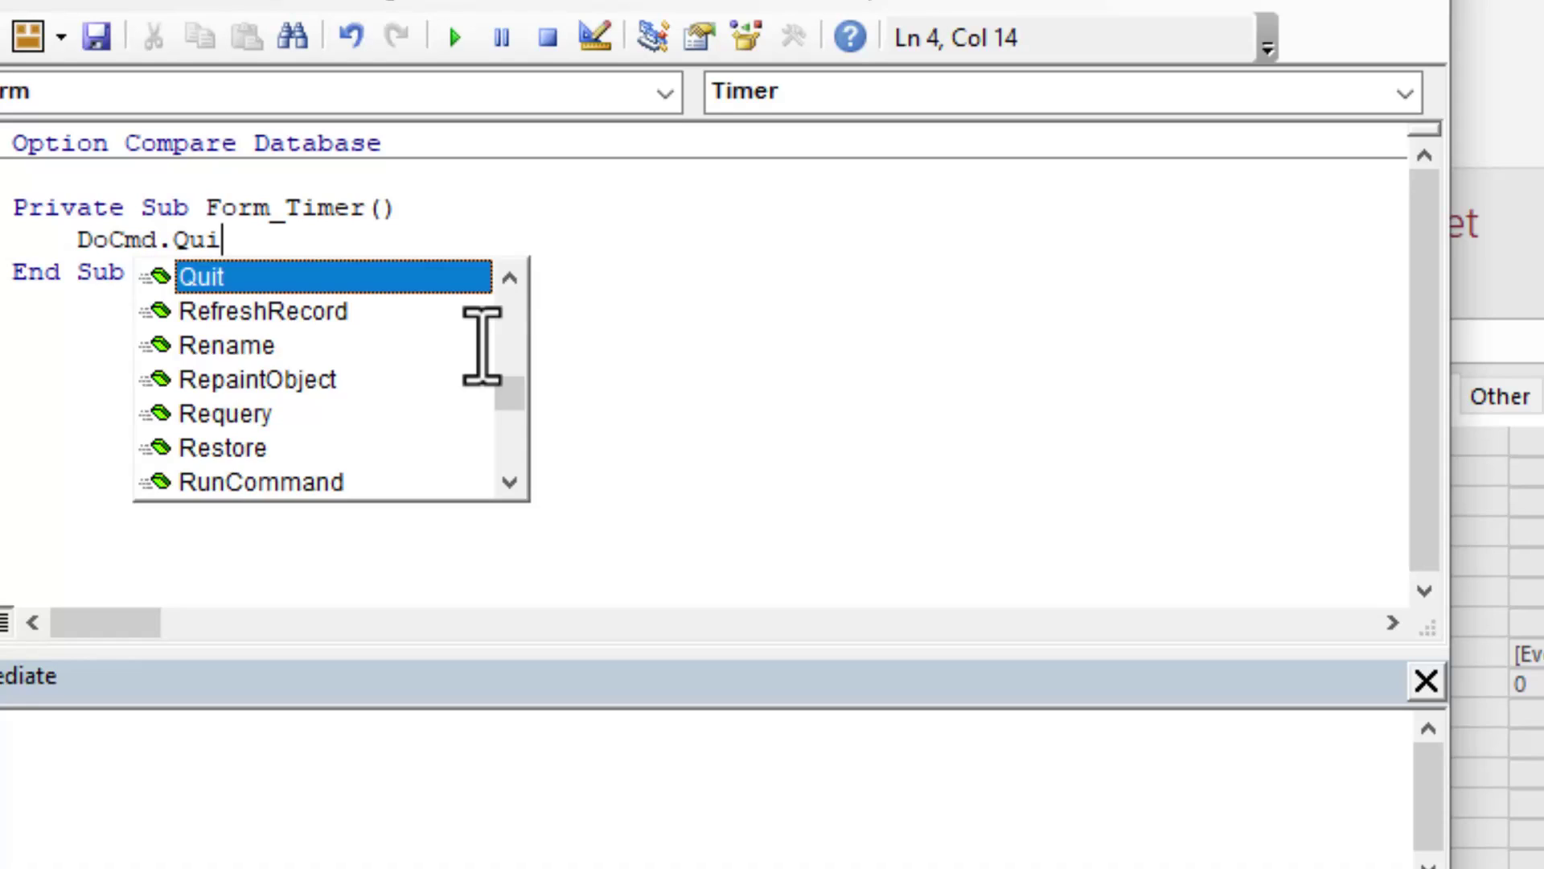
key("Tab")
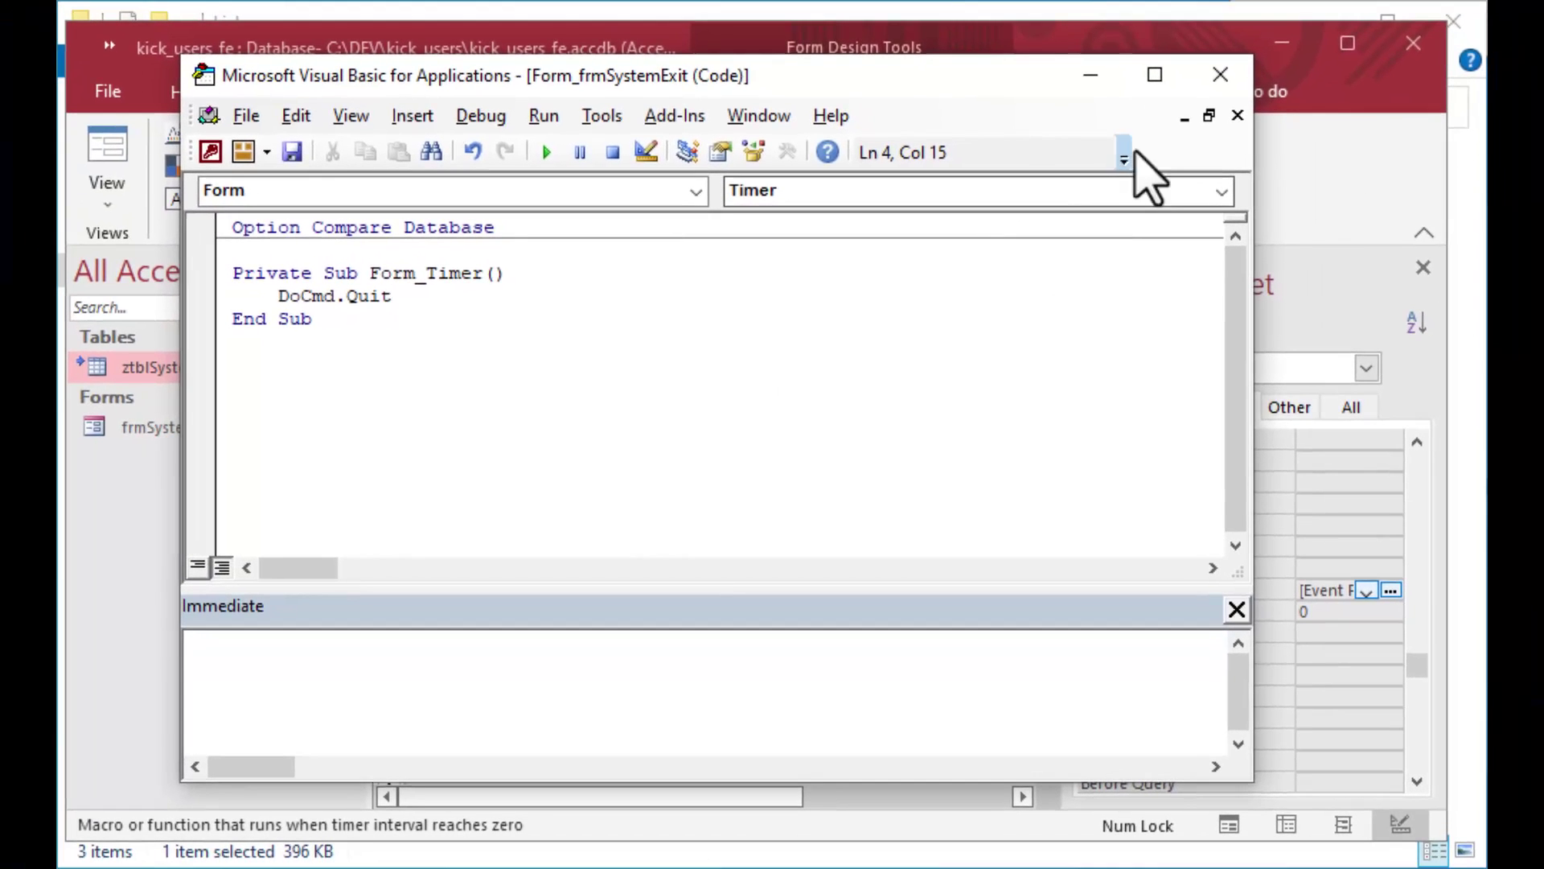
left_click(1221, 75)
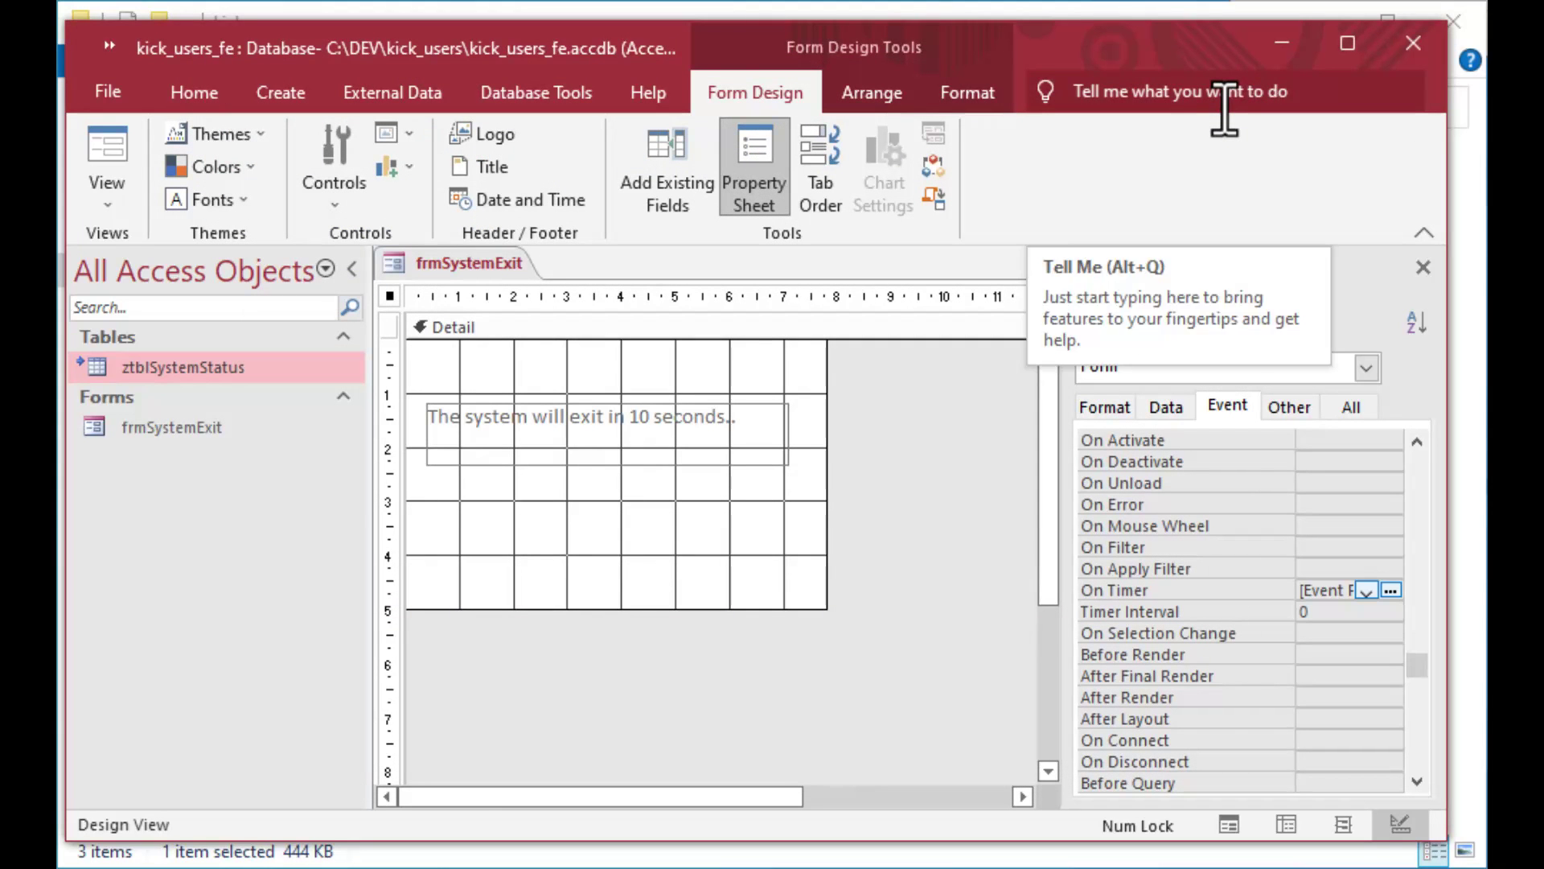
Set the form's Timer Interval to 10000 and run the form in Form view to test the timed exit.
left_click(1282, 611)
type("10000")
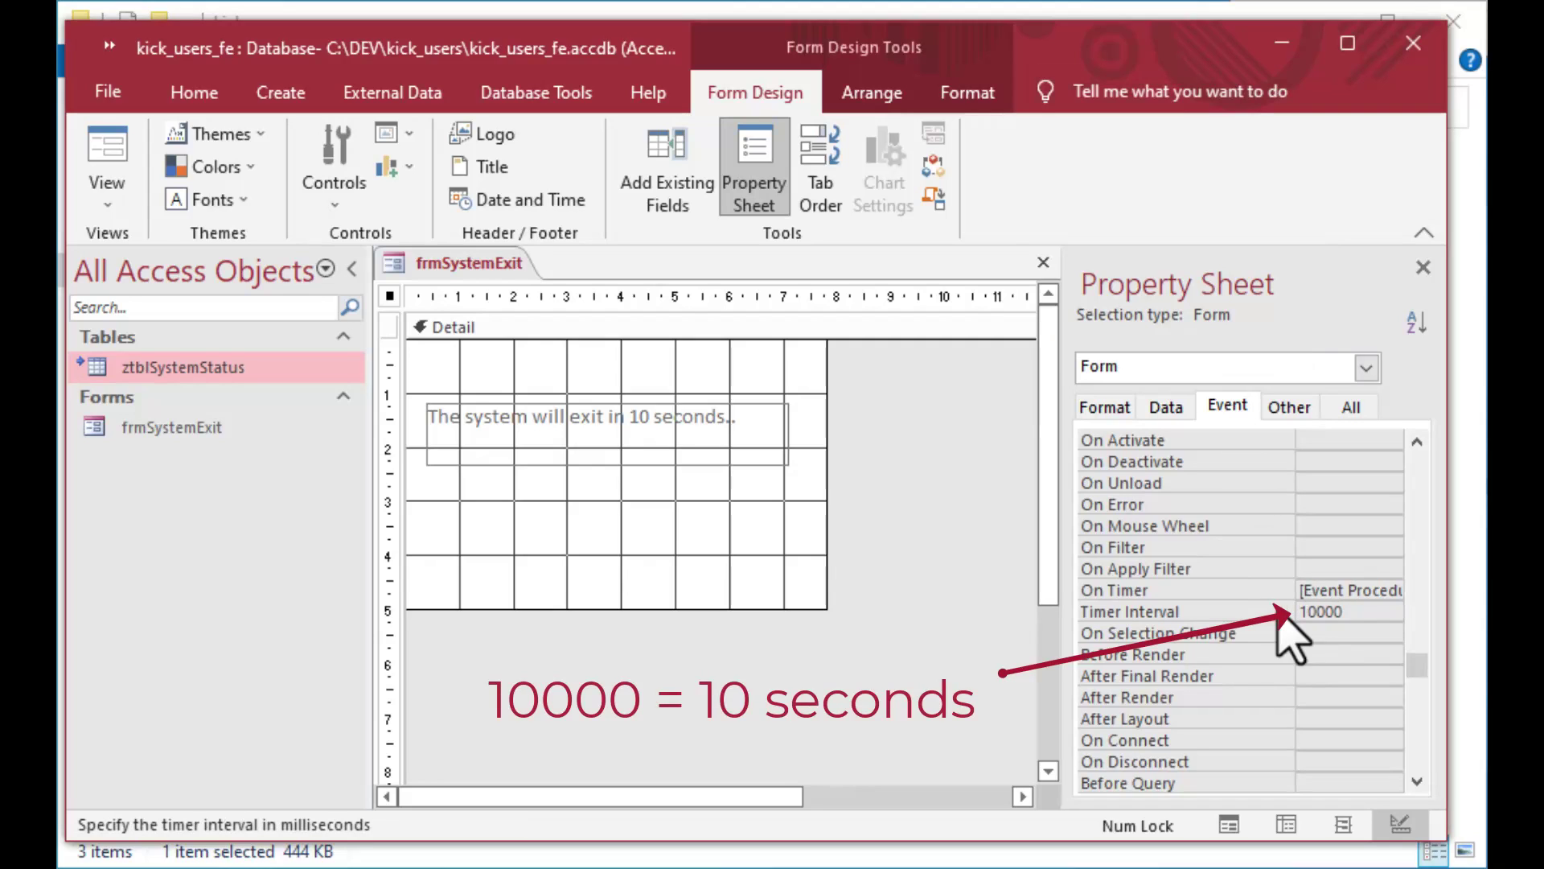
left_click_drag(1368, 613, 1310, 613)
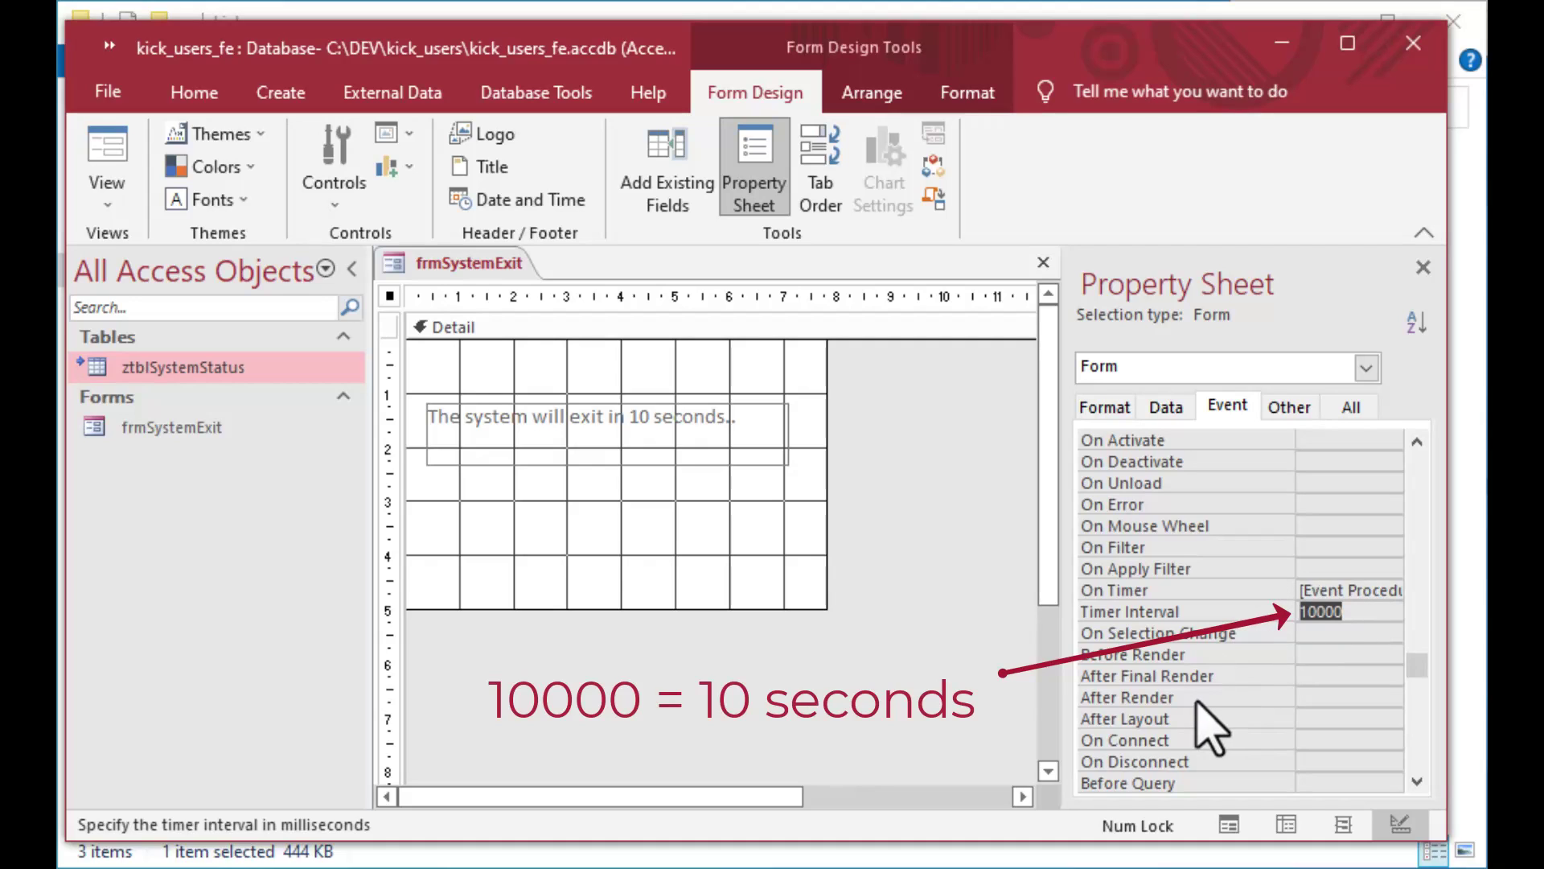
left_click(952, 559)
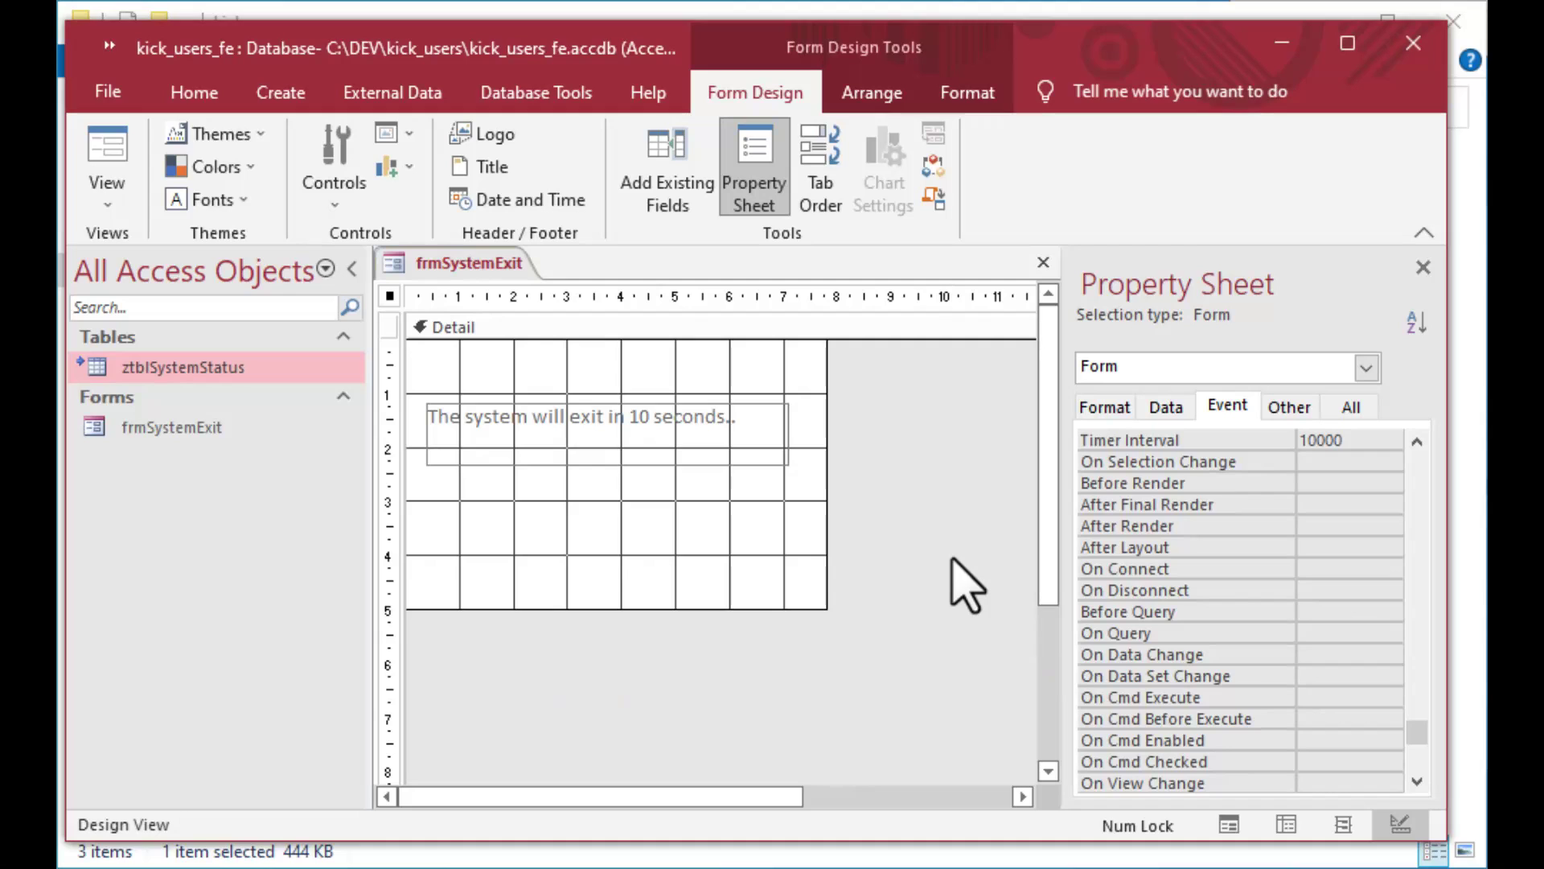
left_click(106, 143)
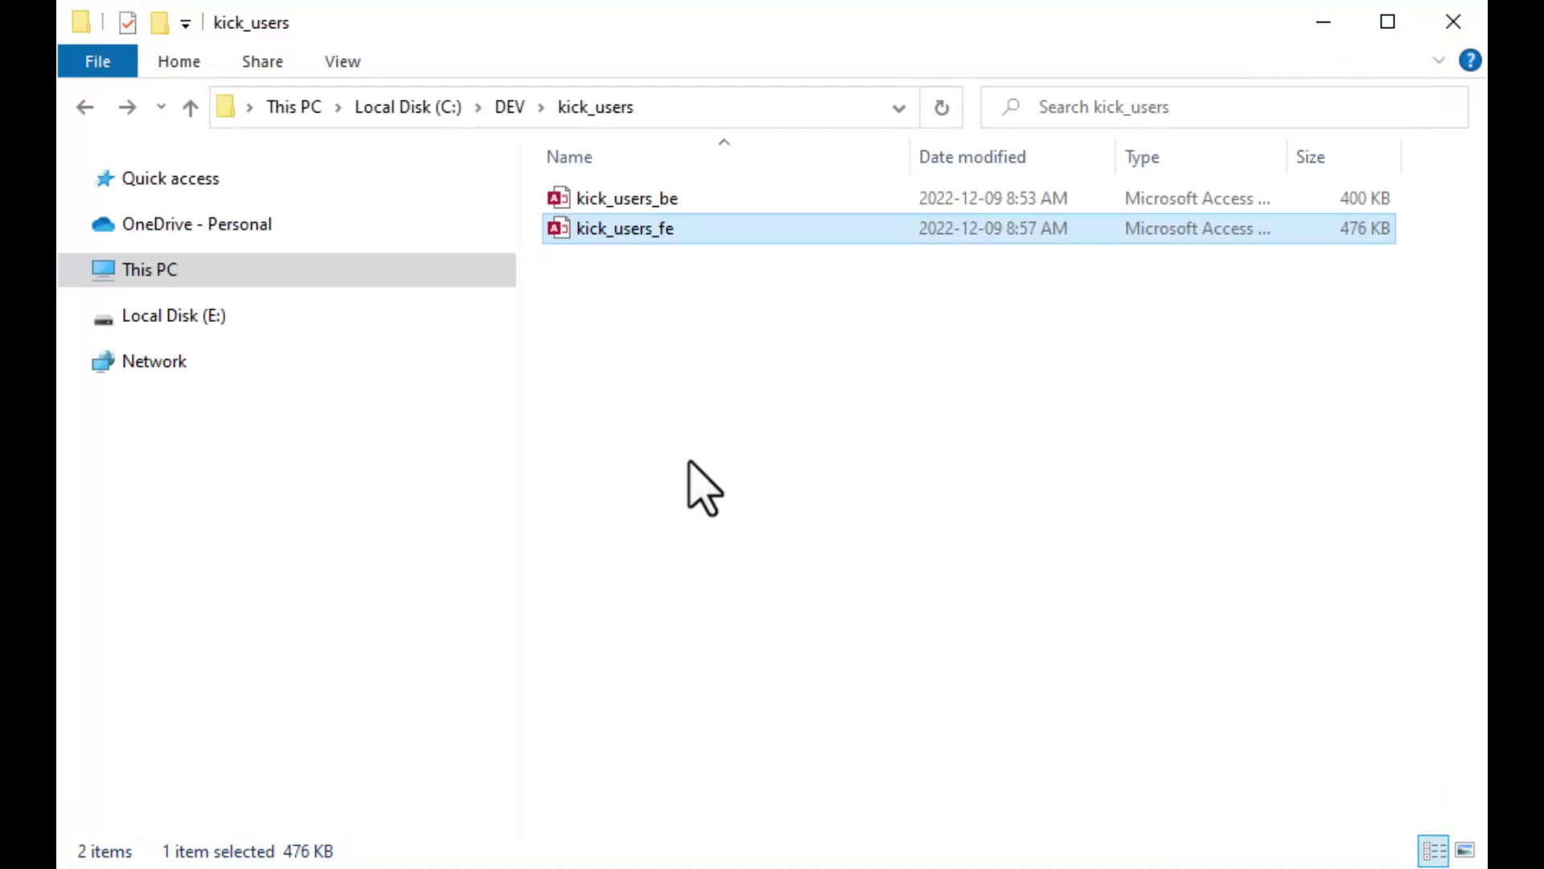
left_click(563, 197)
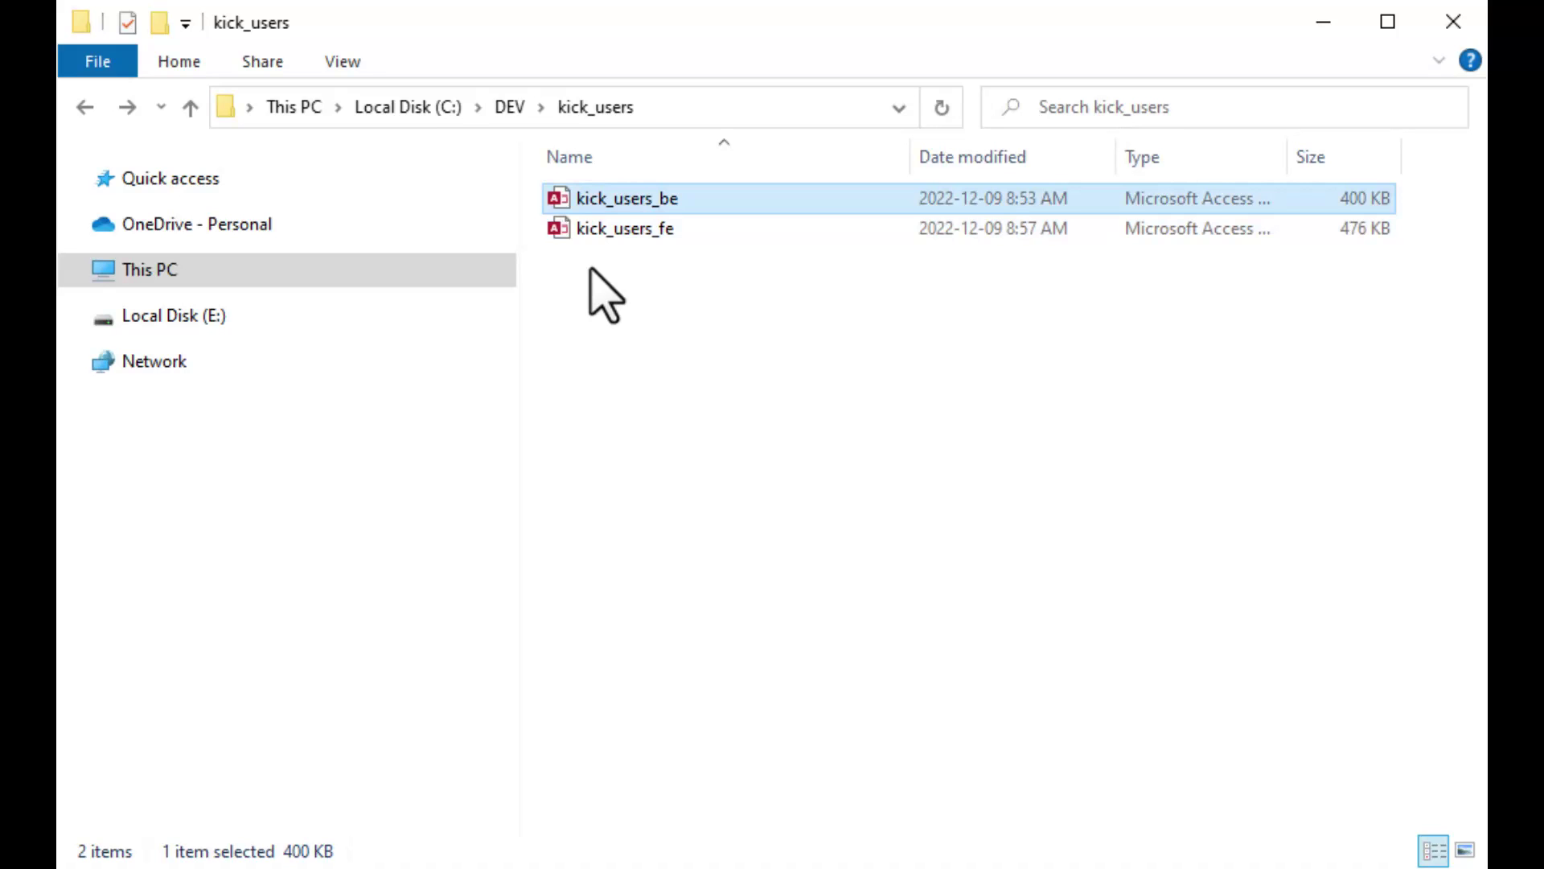
left_click(563, 231)
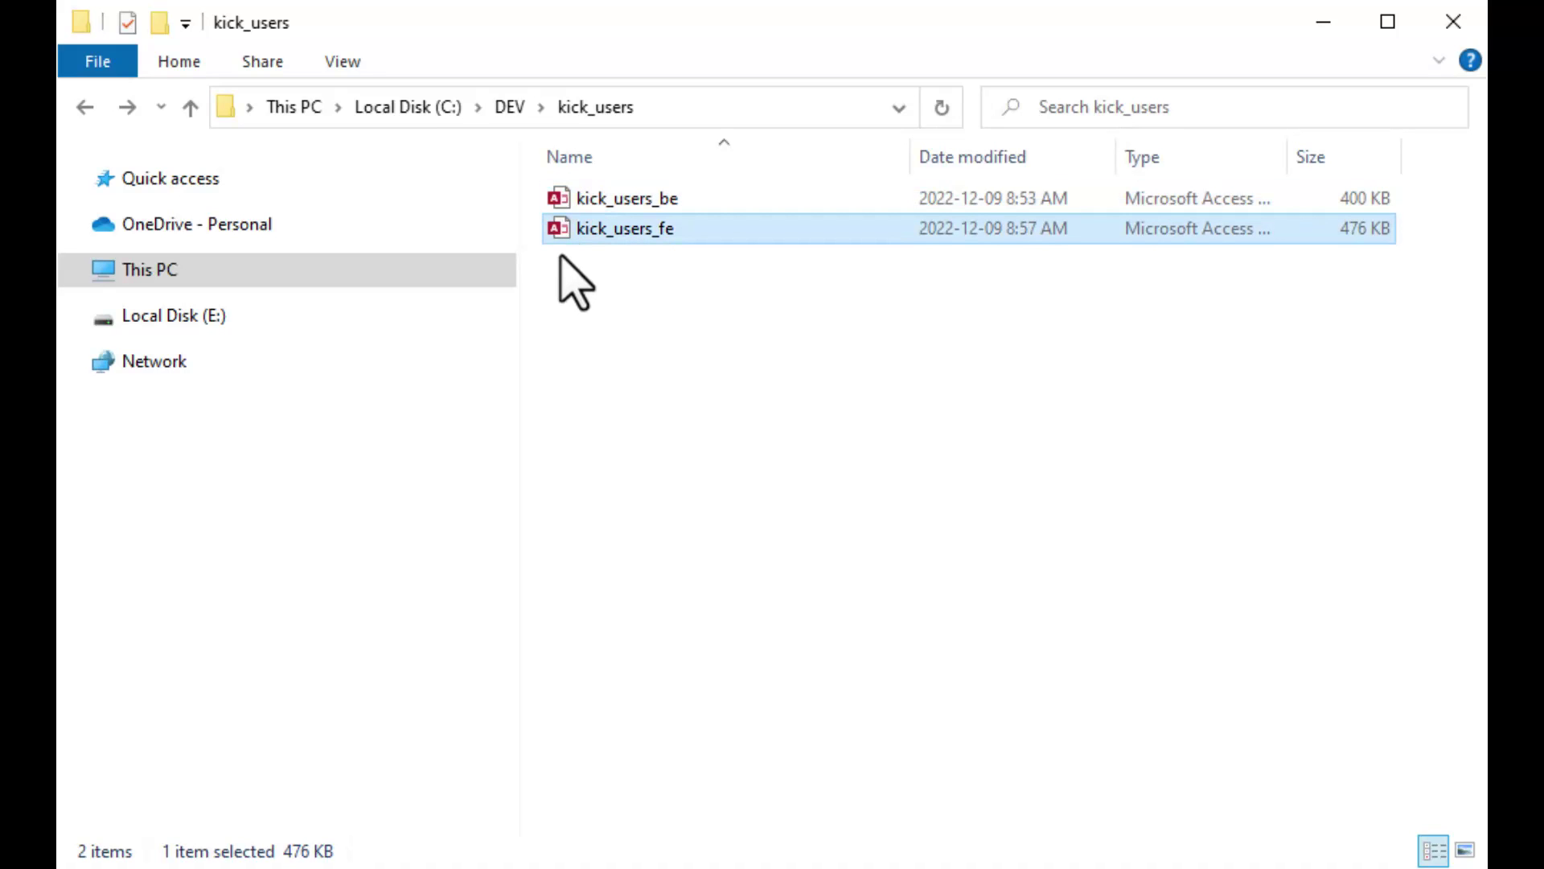
Reopen the kick_users_fe database and open the frmSystemExit form in Design view.
double_click(560, 230)
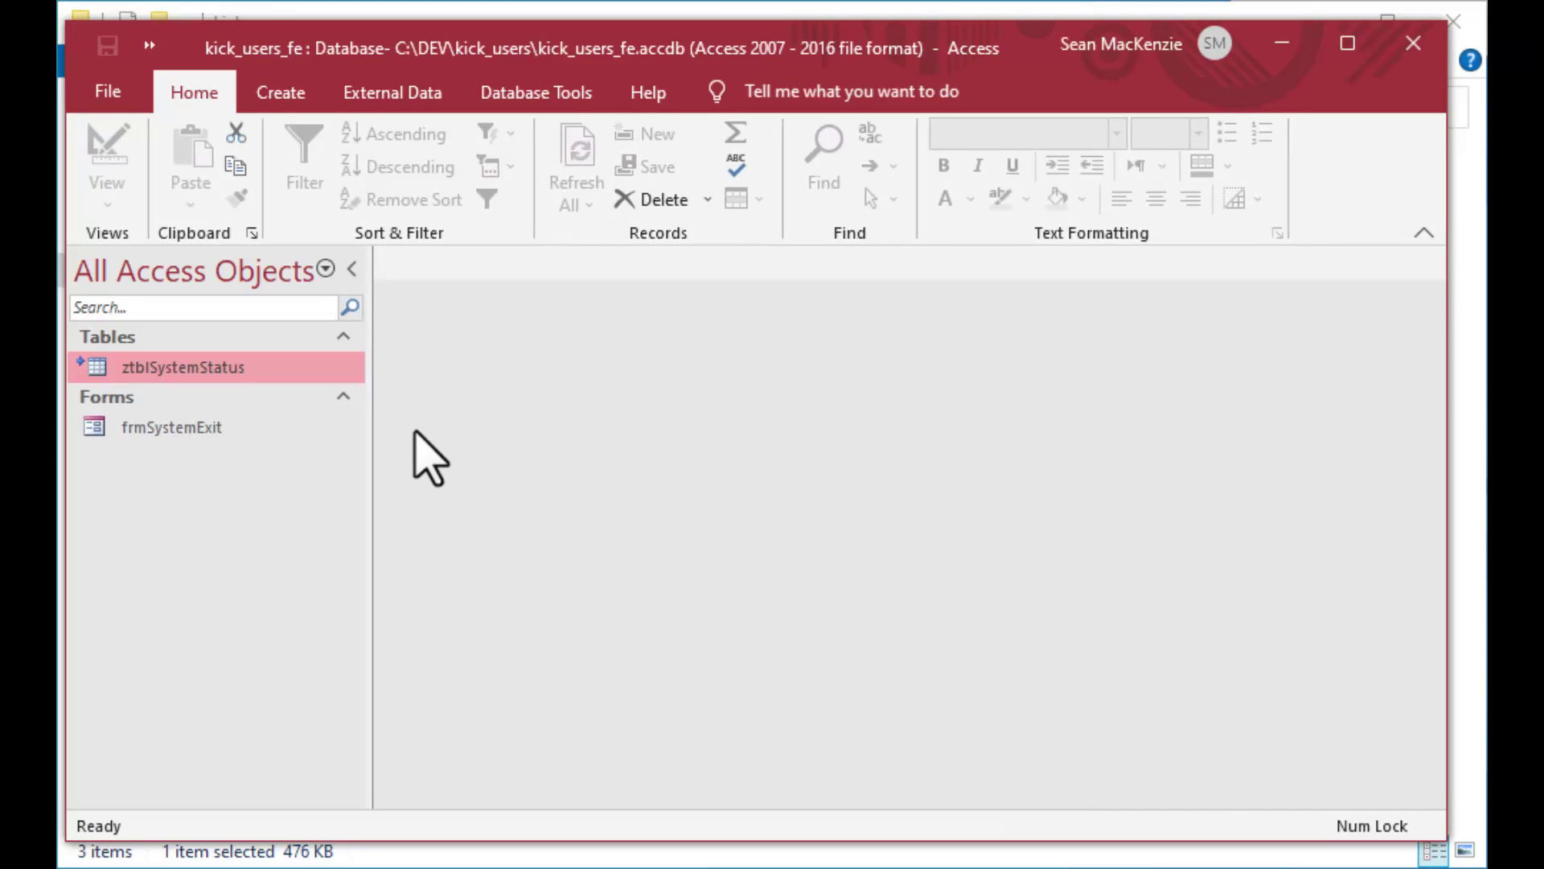
right_click(165, 432)
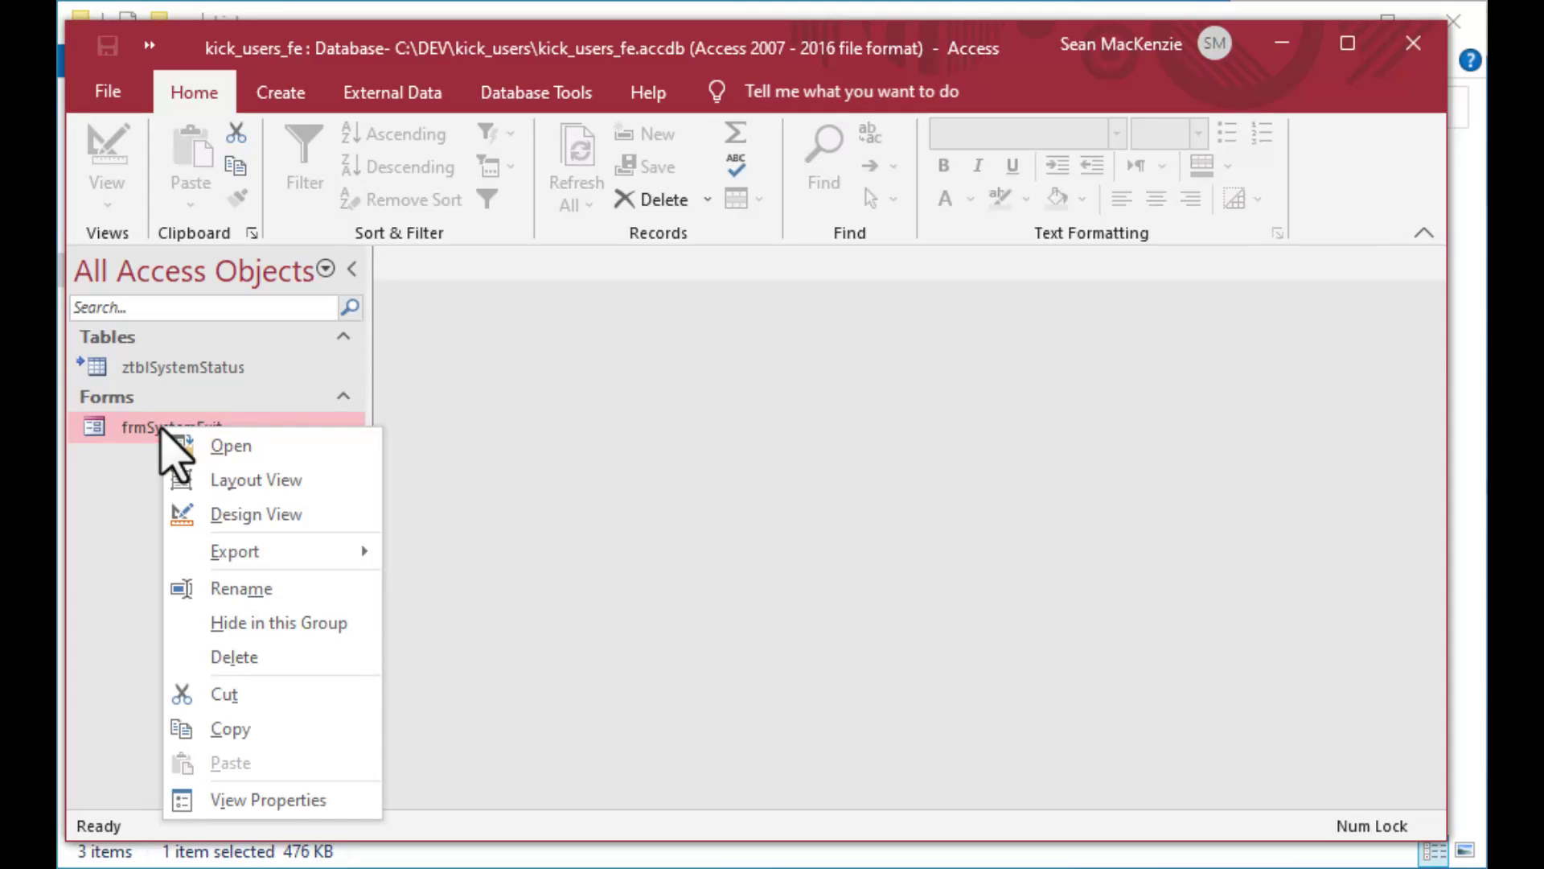
left_click(251, 517)
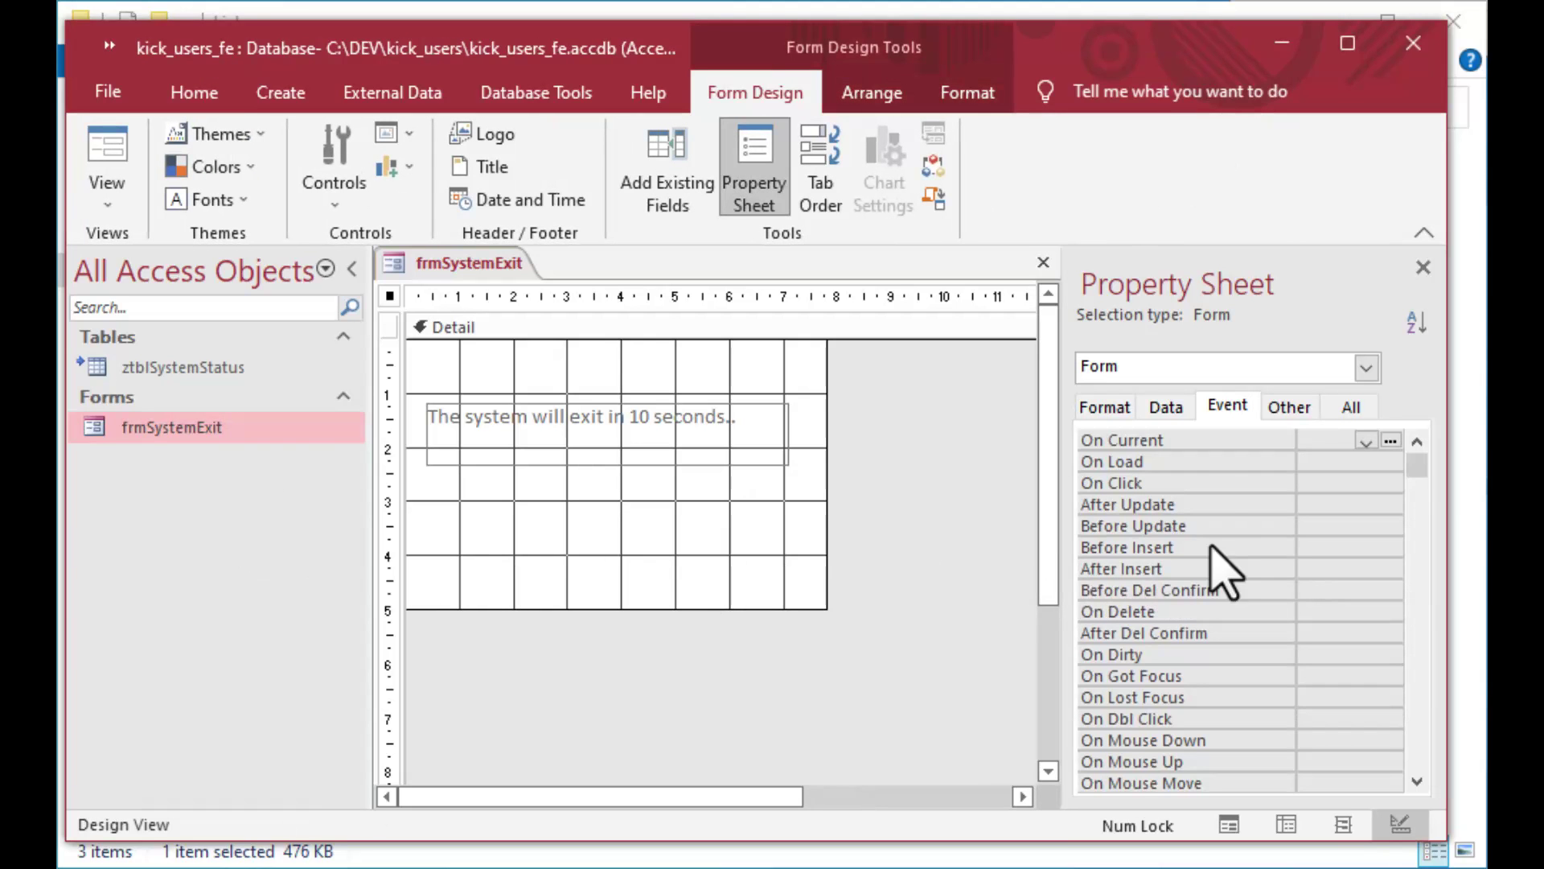
Set the frmSystemExit form's Pop Up property to Yes, then close the form and save its design changes.
left_click(1289, 407)
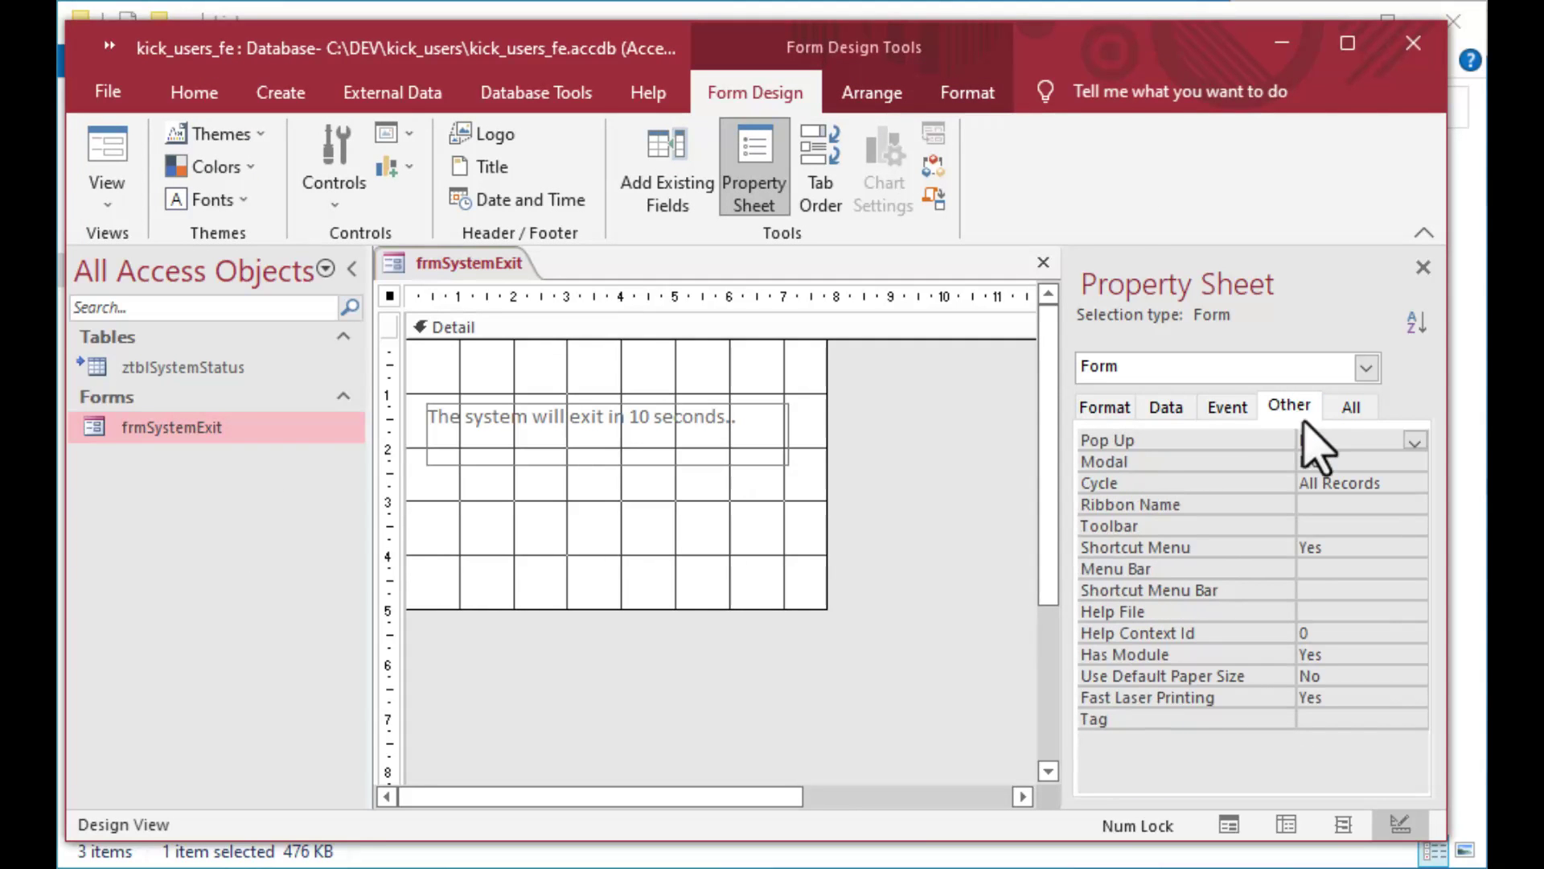
left_click(1311, 440)
type("yes")
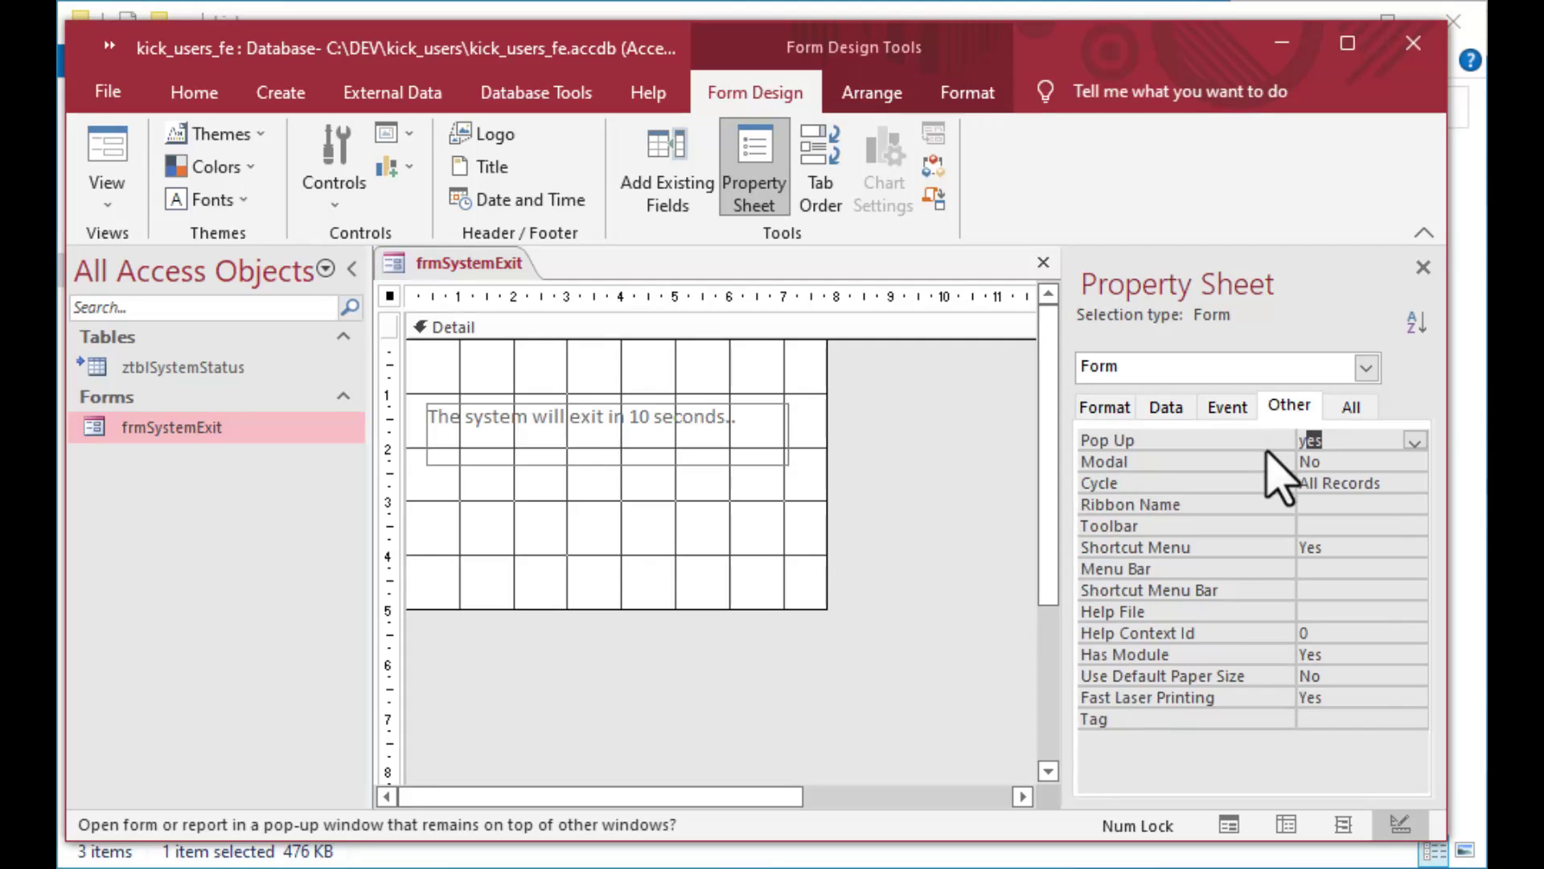
key("Return")
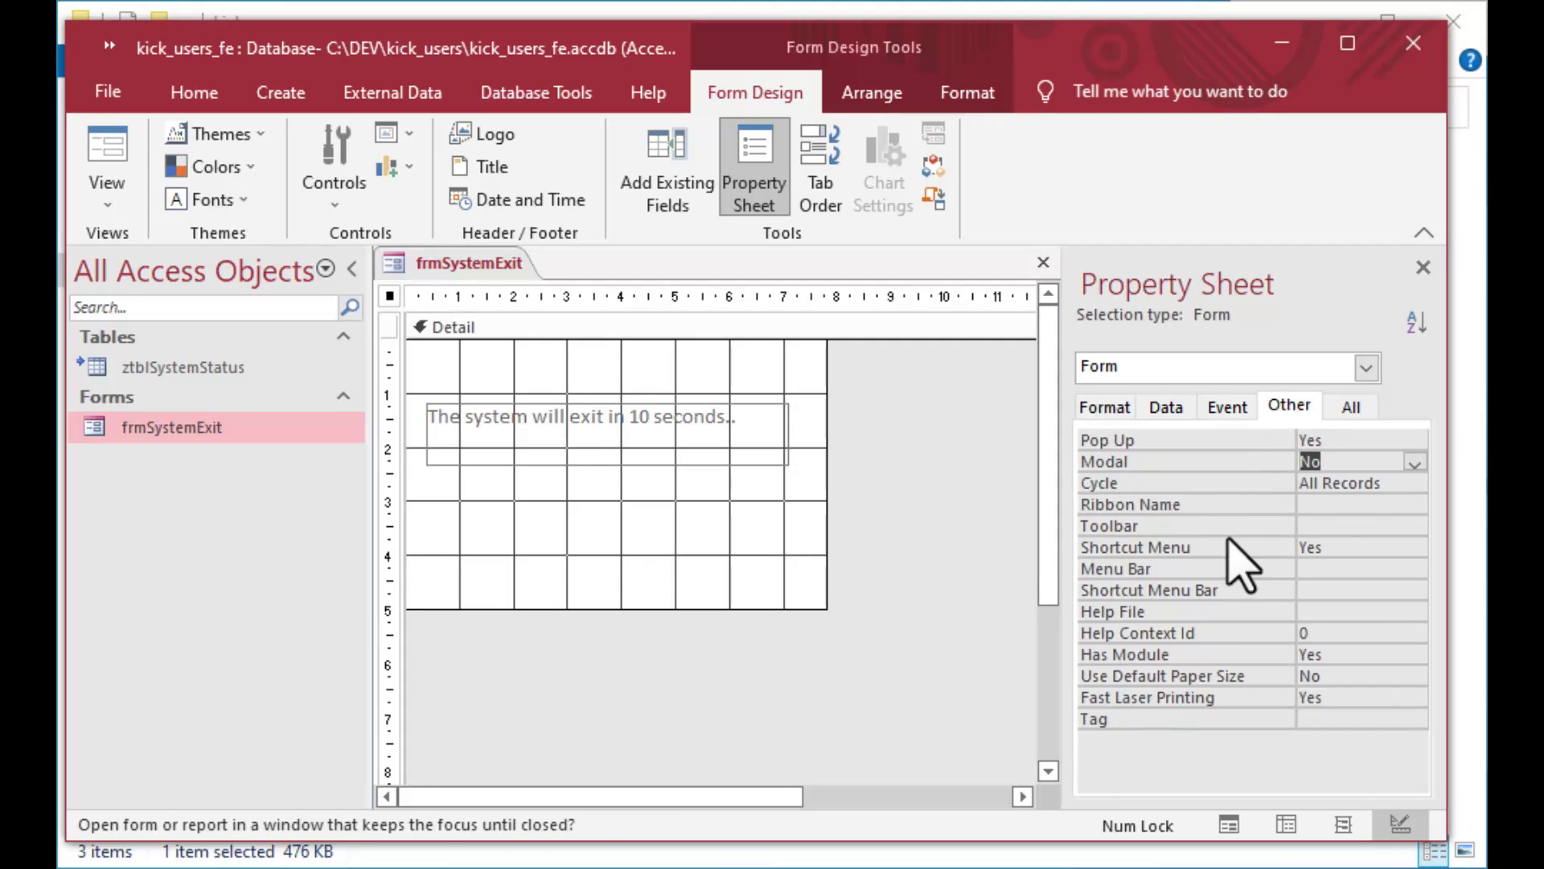
left_click(1341, 482)
left_click(1287, 461)
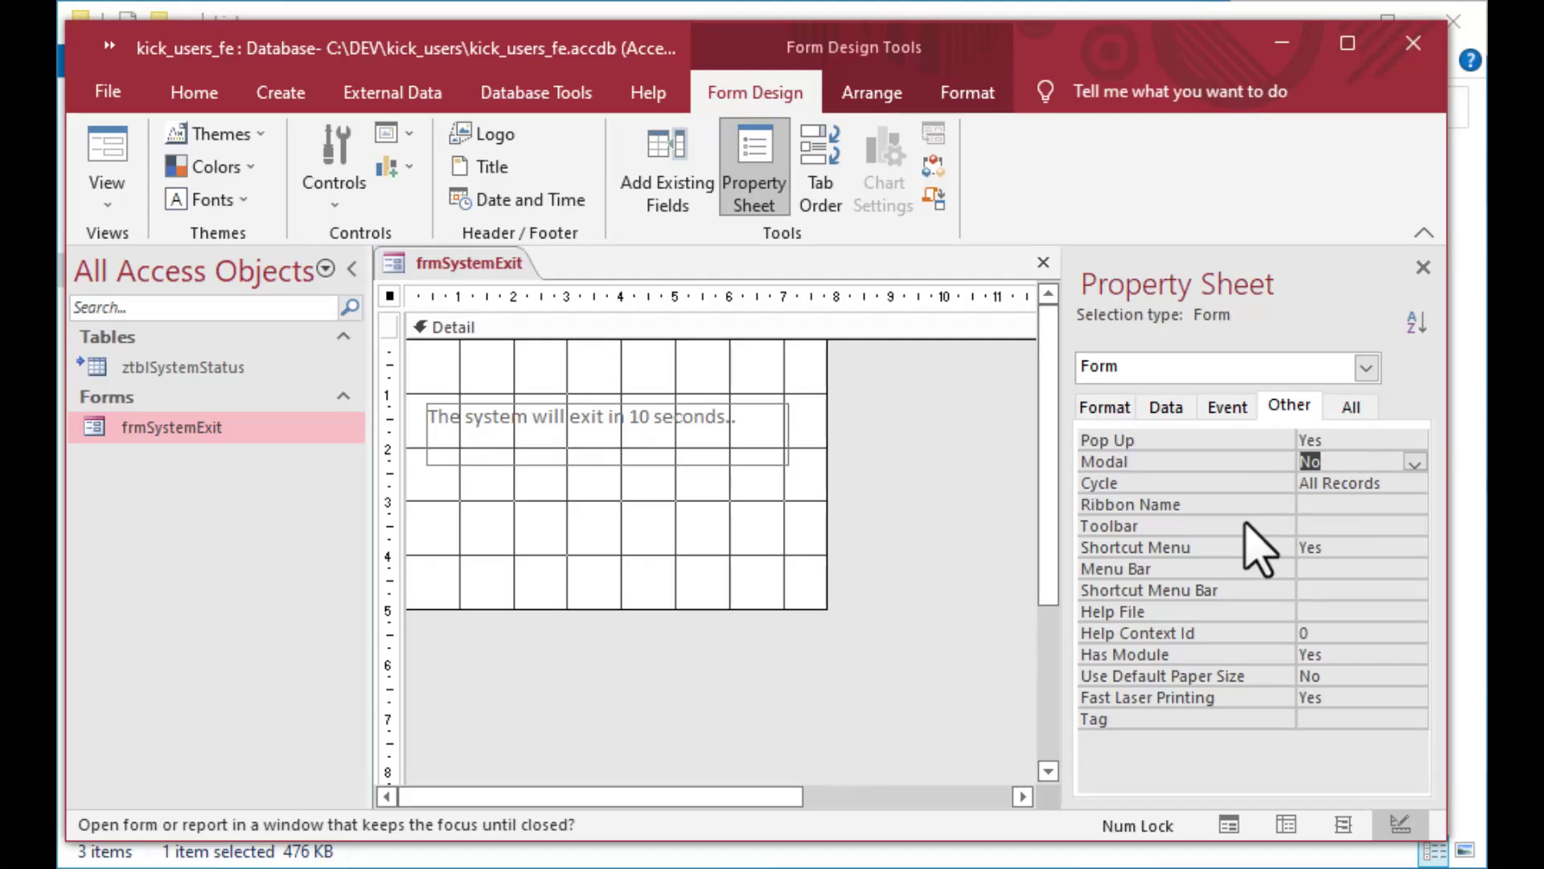
left_click(938, 477)
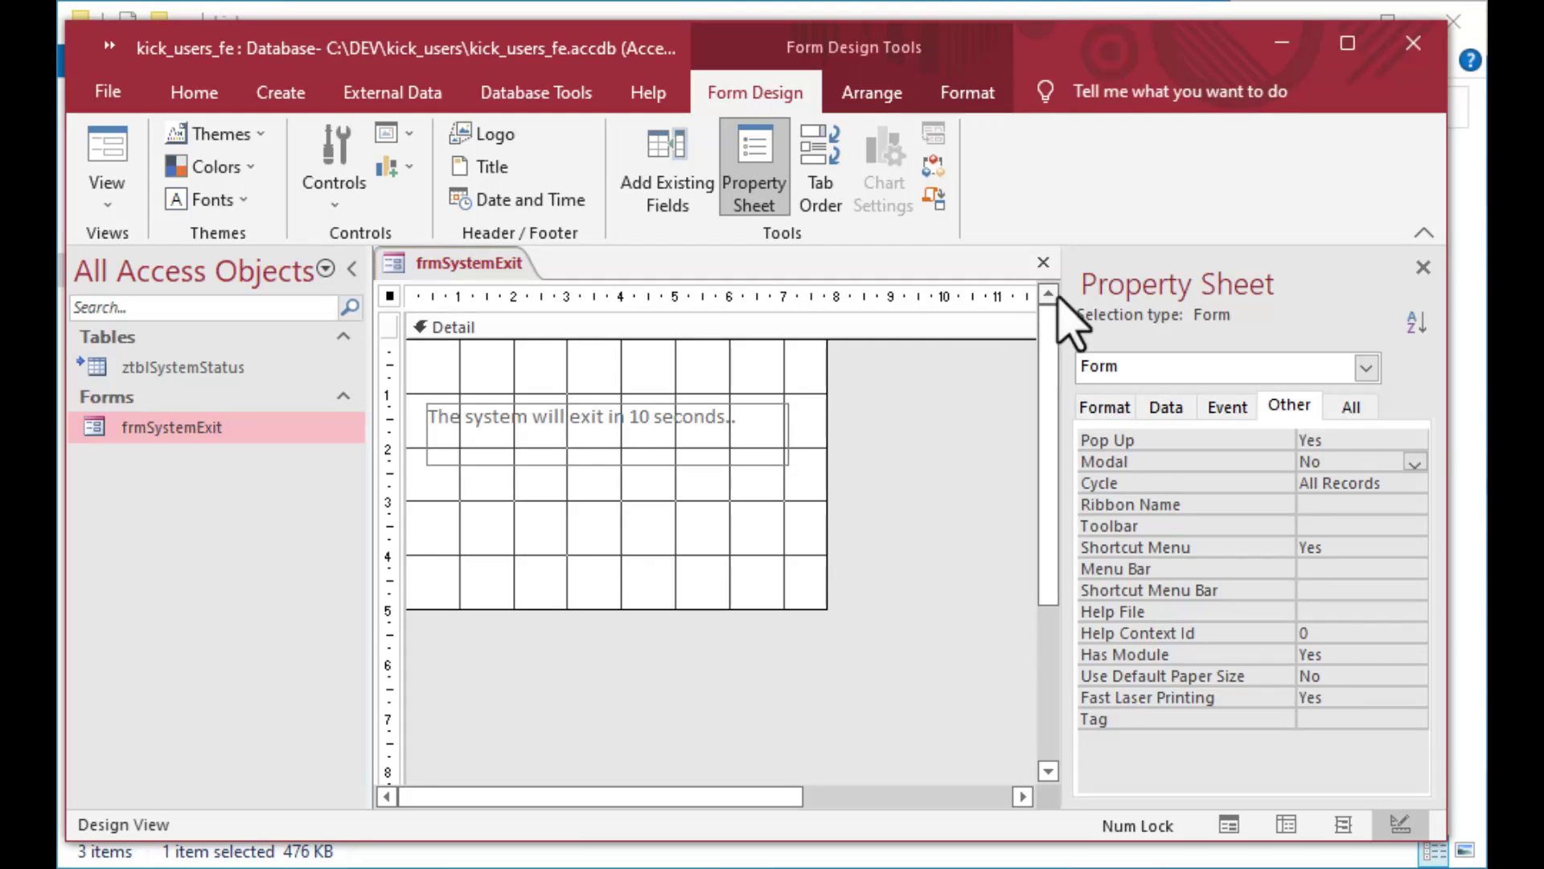
left_click(1043, 263)
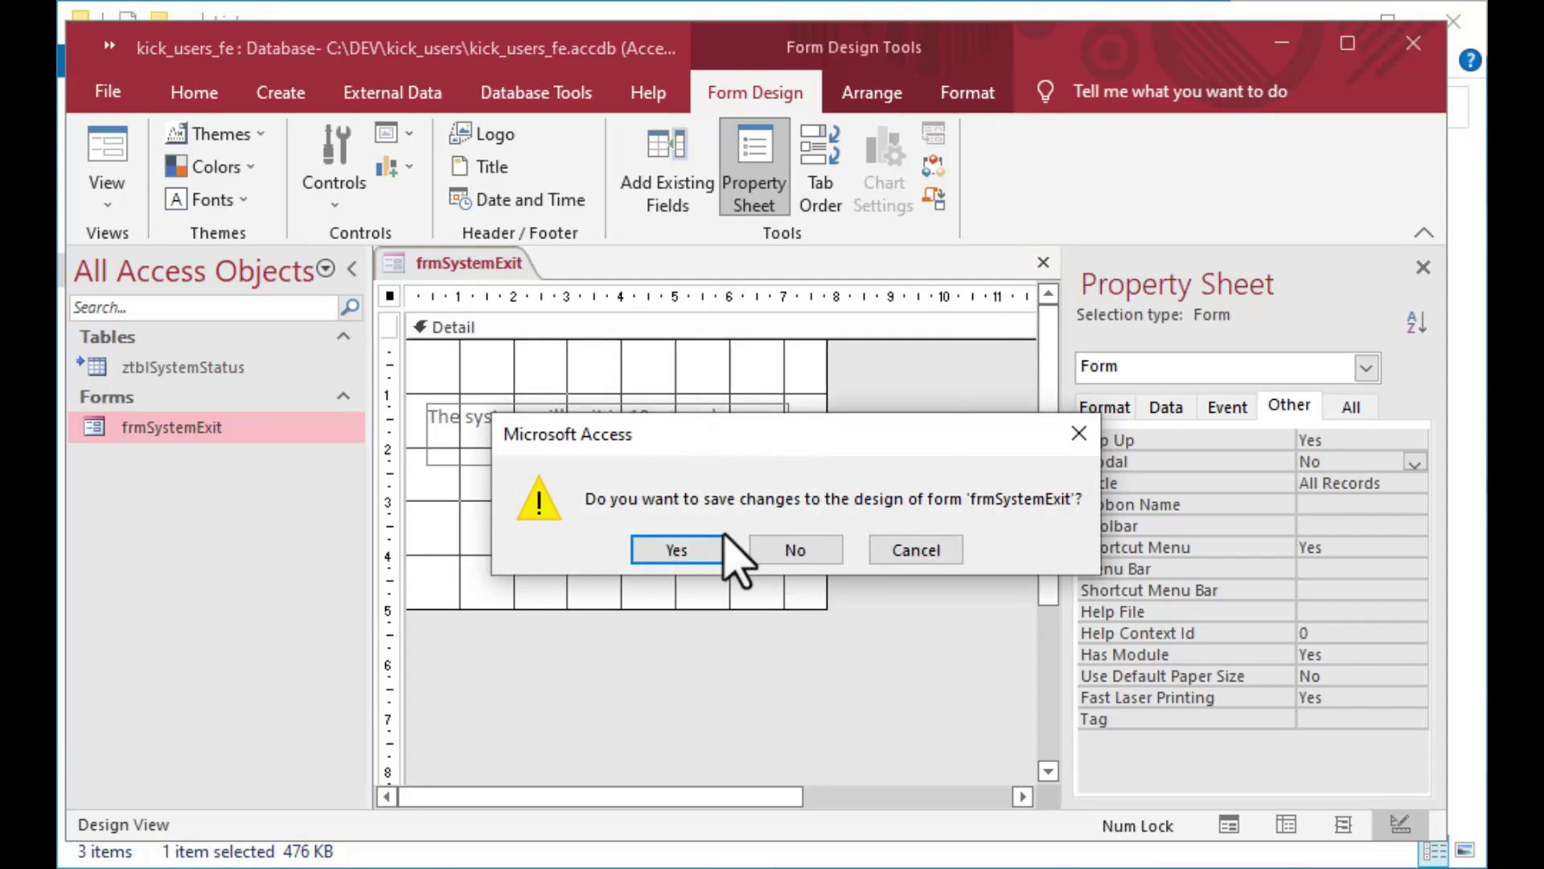
left_click(696, 551)
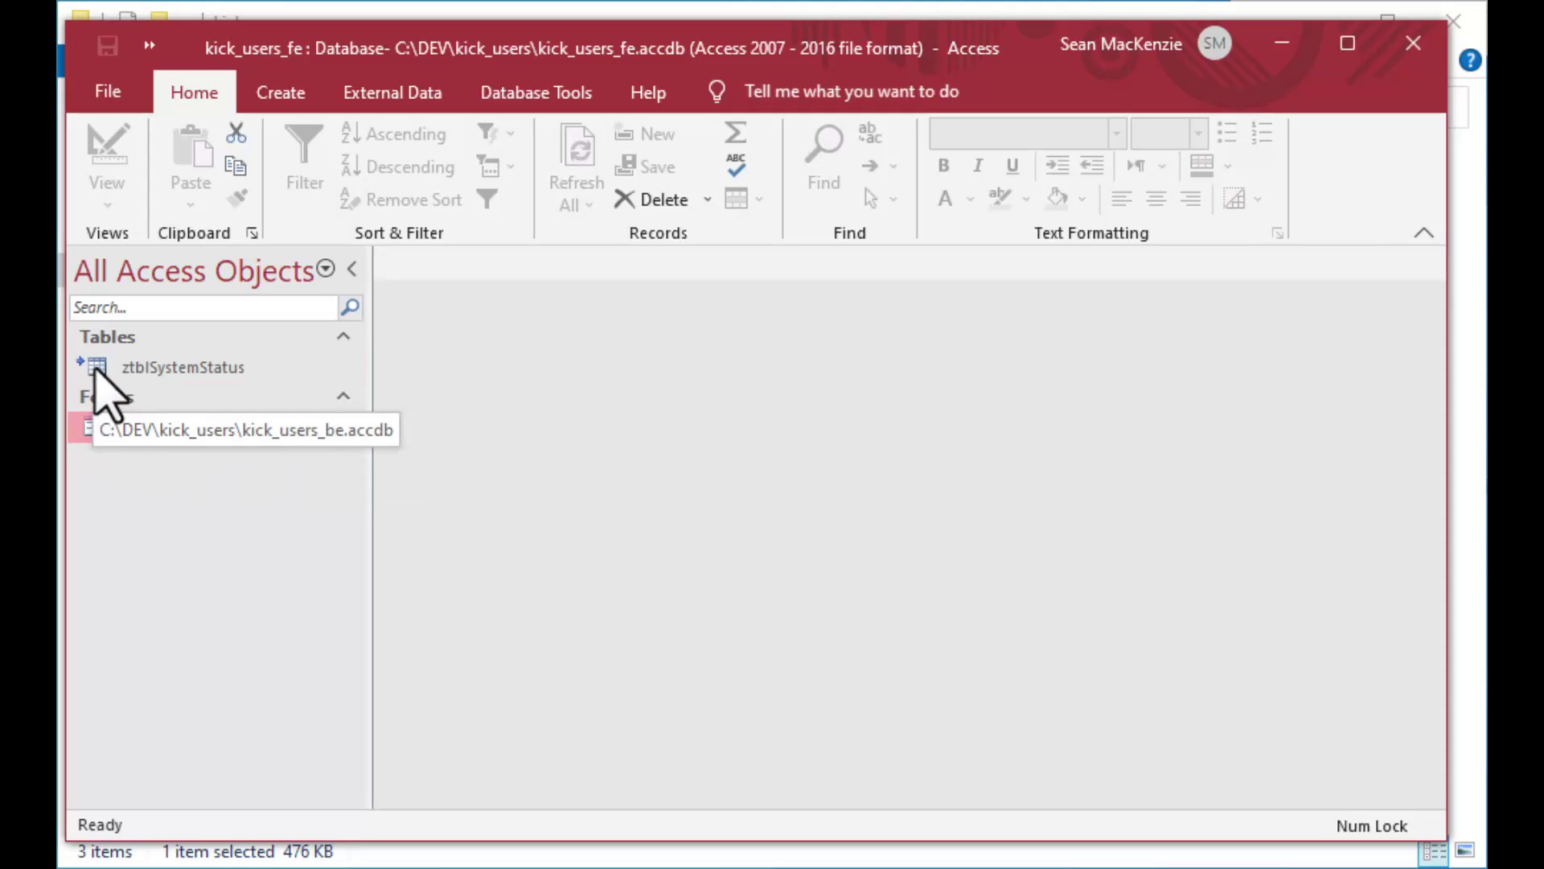
Create a blank form in Design view and add a "Main Menu" label near the top, about 7 wide and 1.4 high on the rulers.
left_click(95, 368)
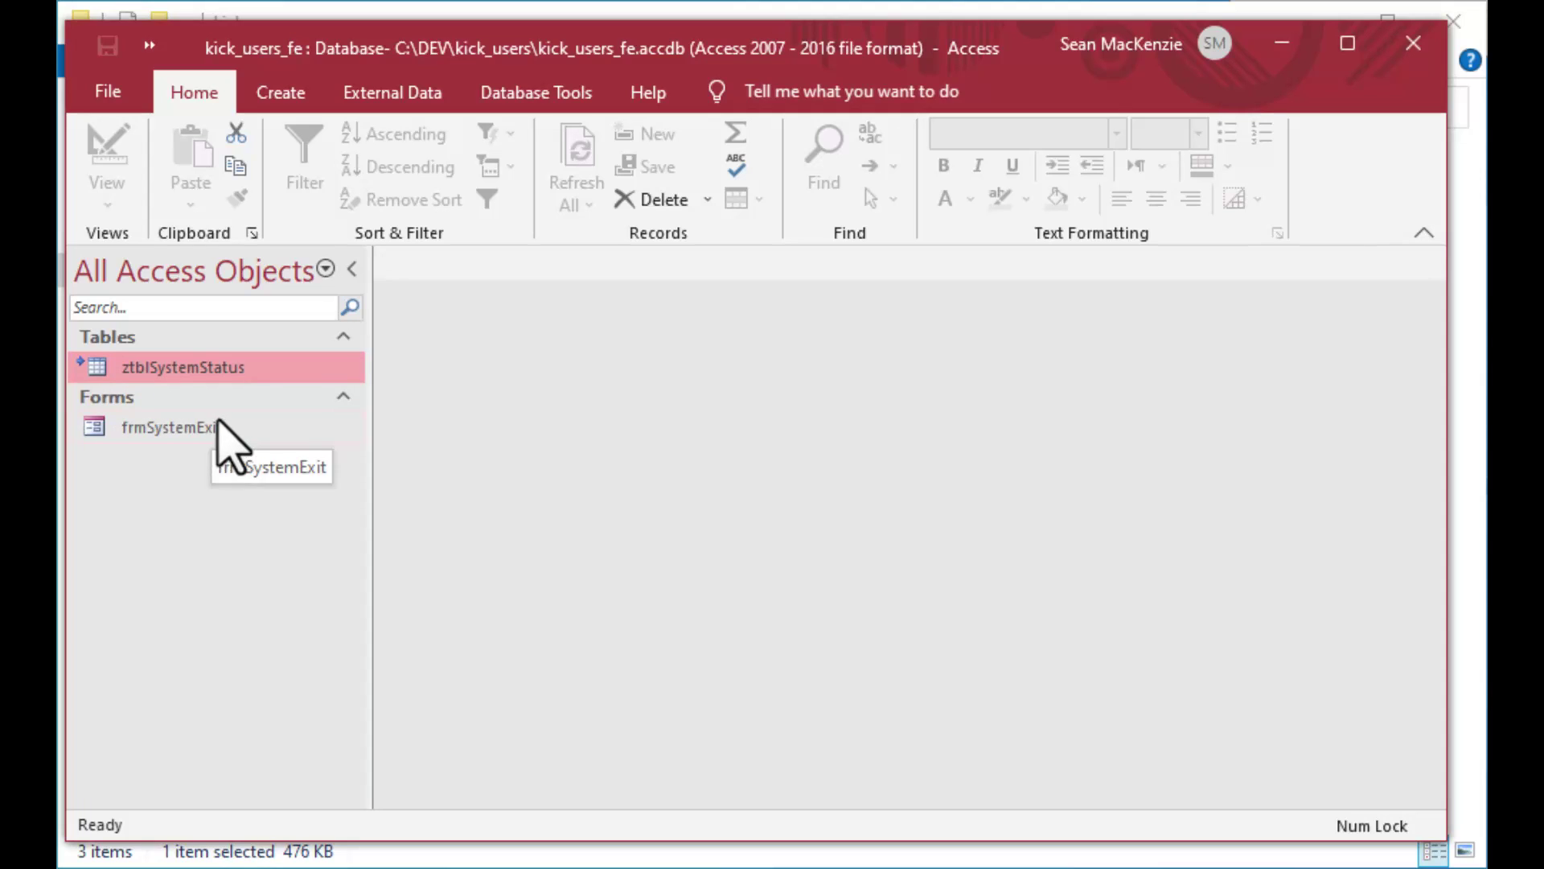
left_click(280, 98)
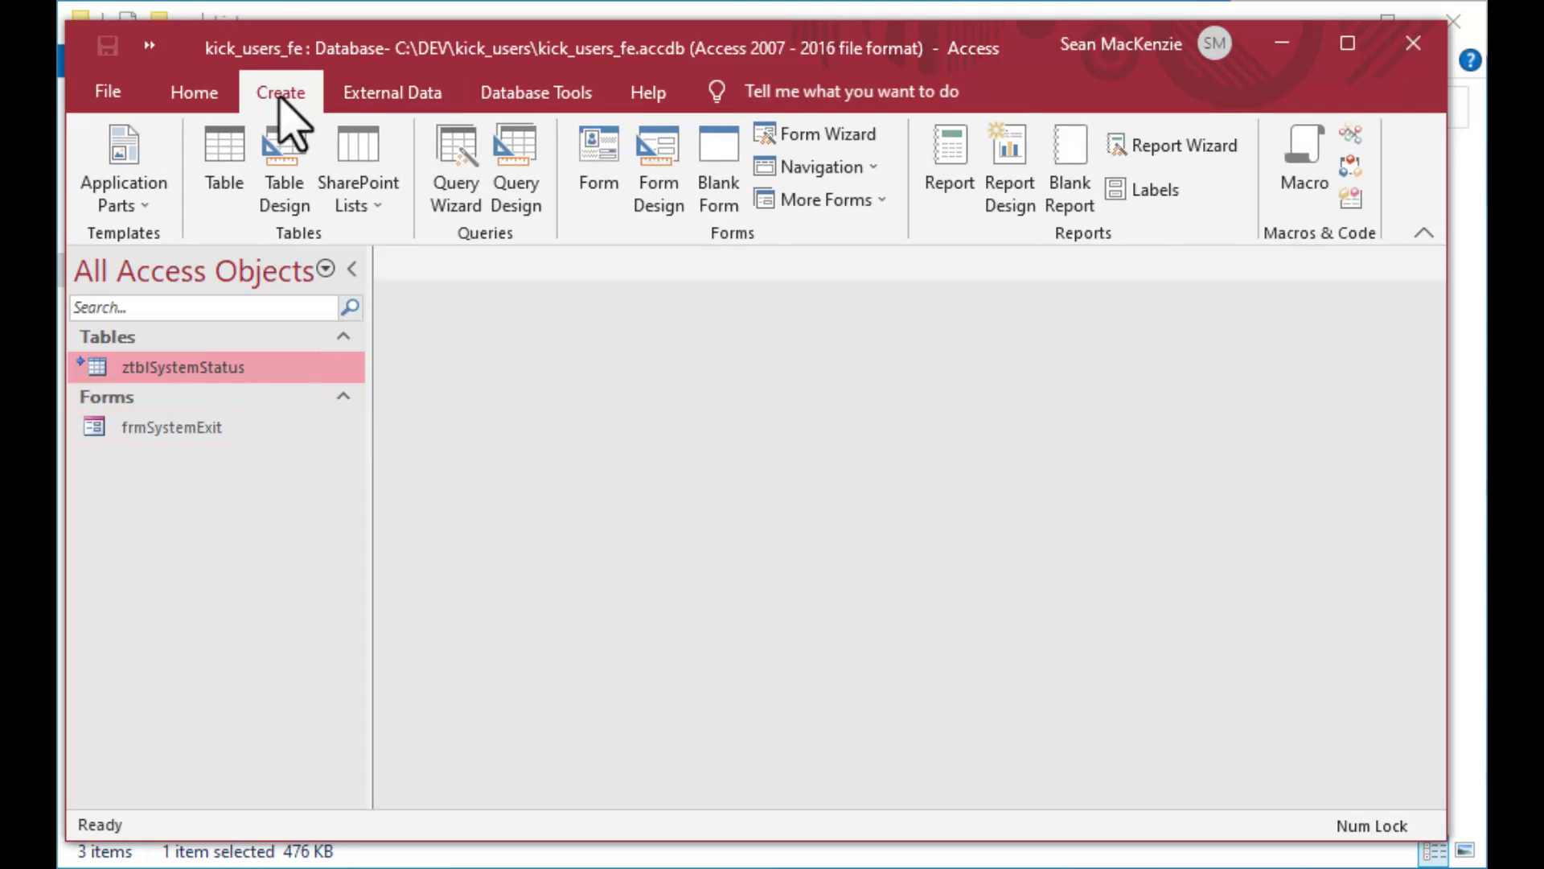
left_click(656, 161)
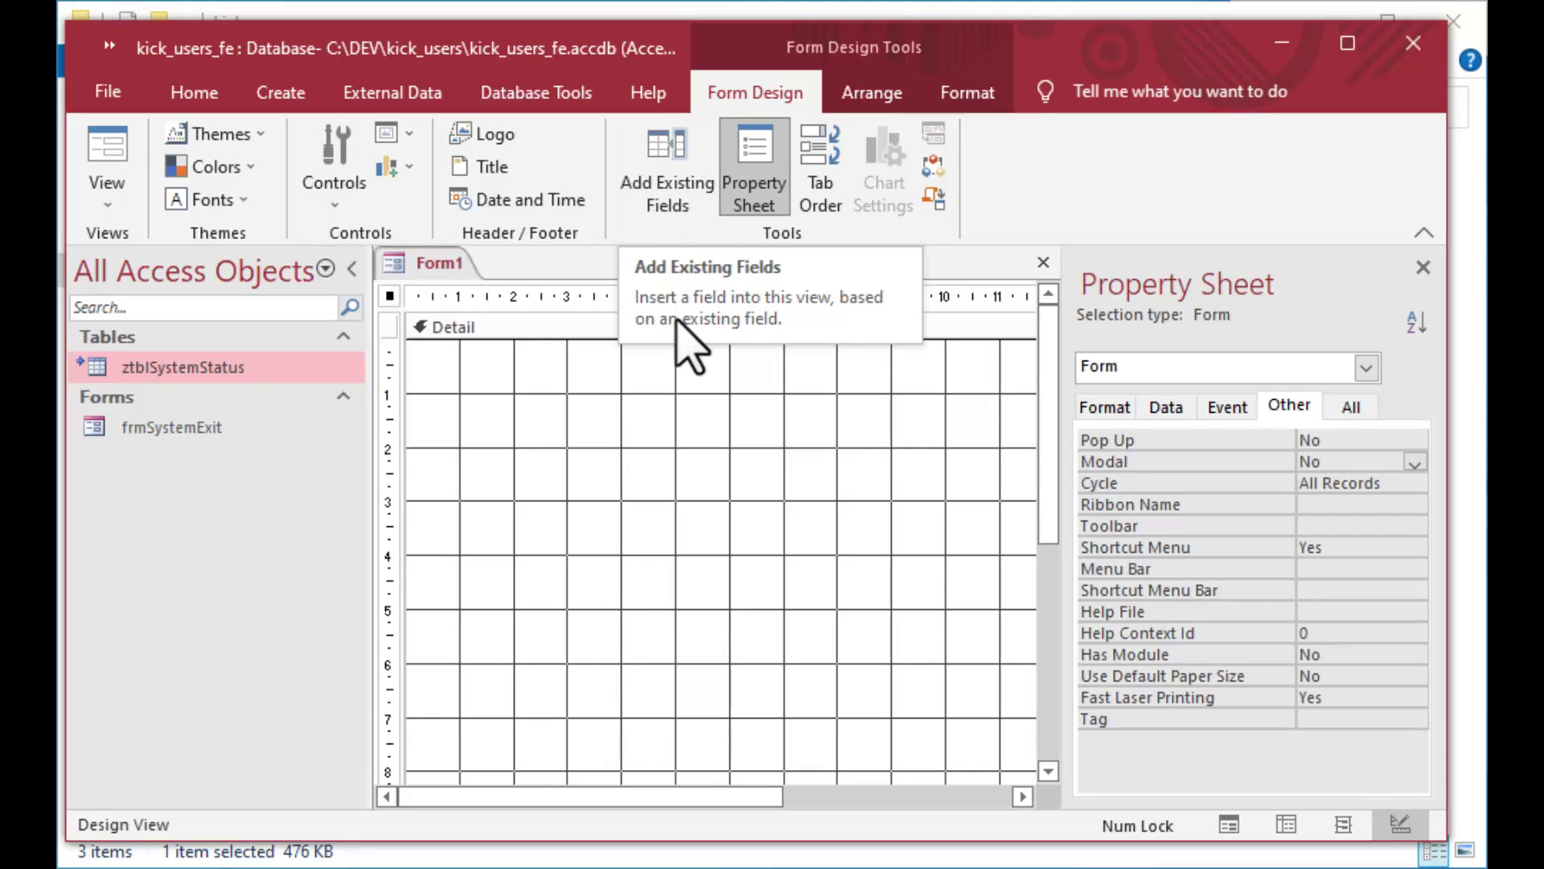
left_click(332, 192)
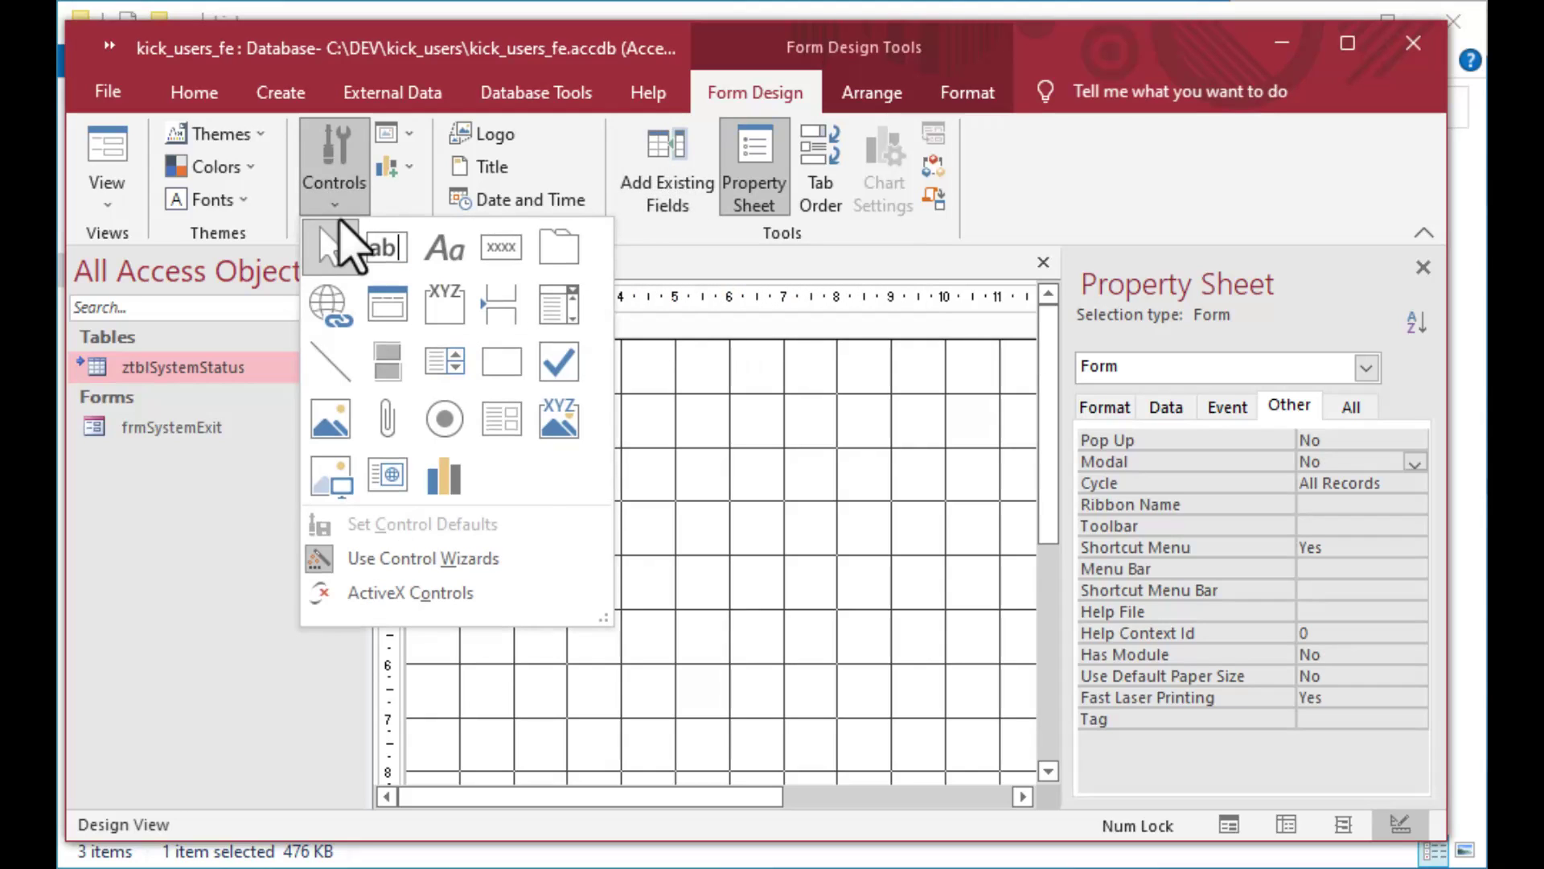
left_click(414, 247)
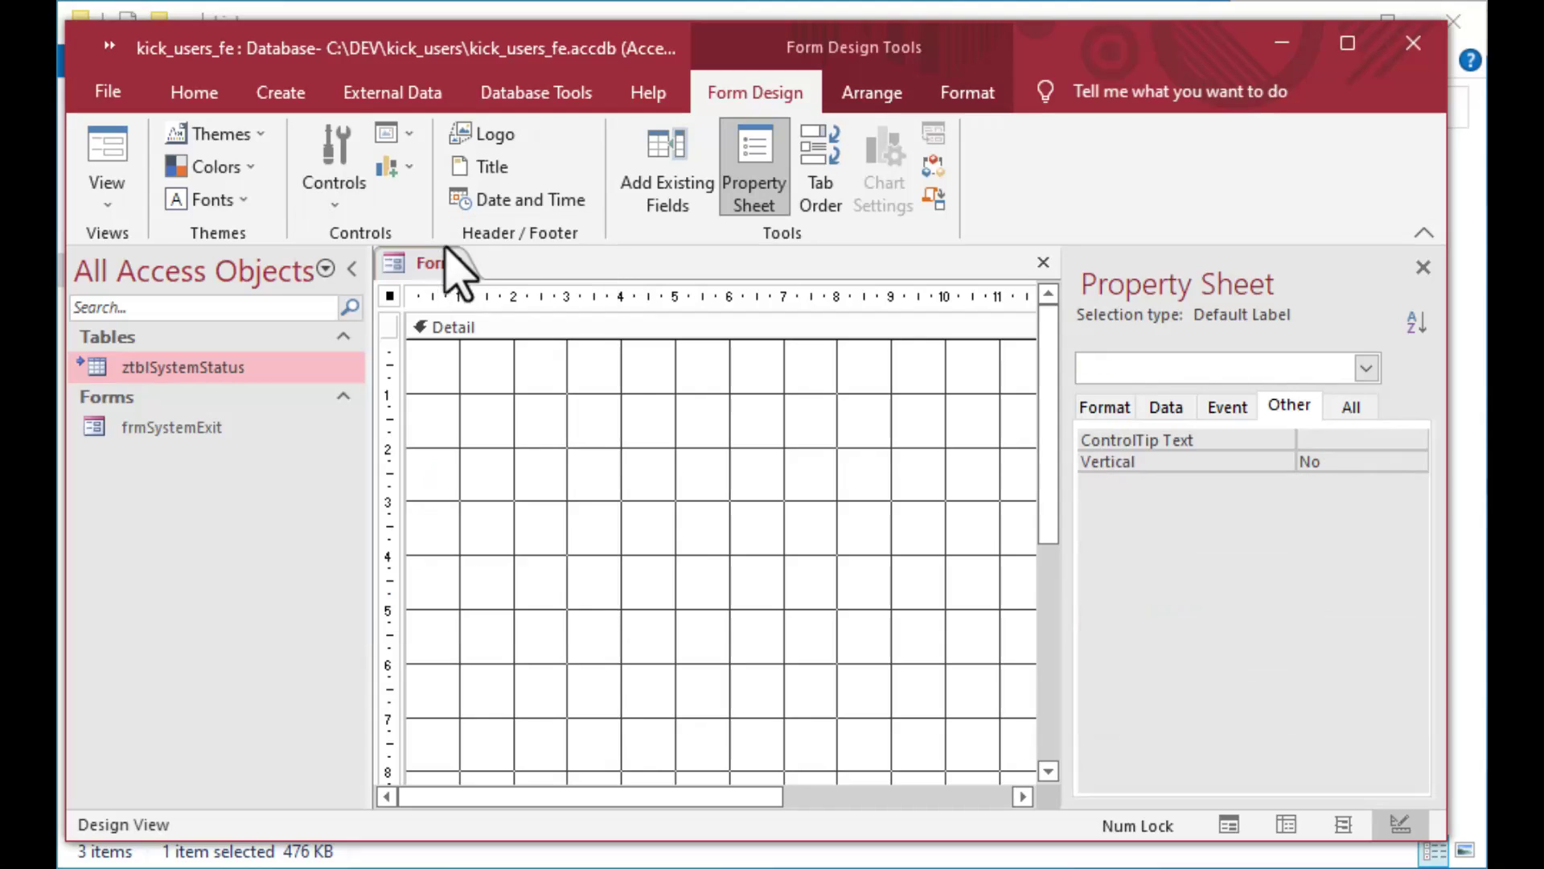
left_click_drag(542, 372, 918, 446)
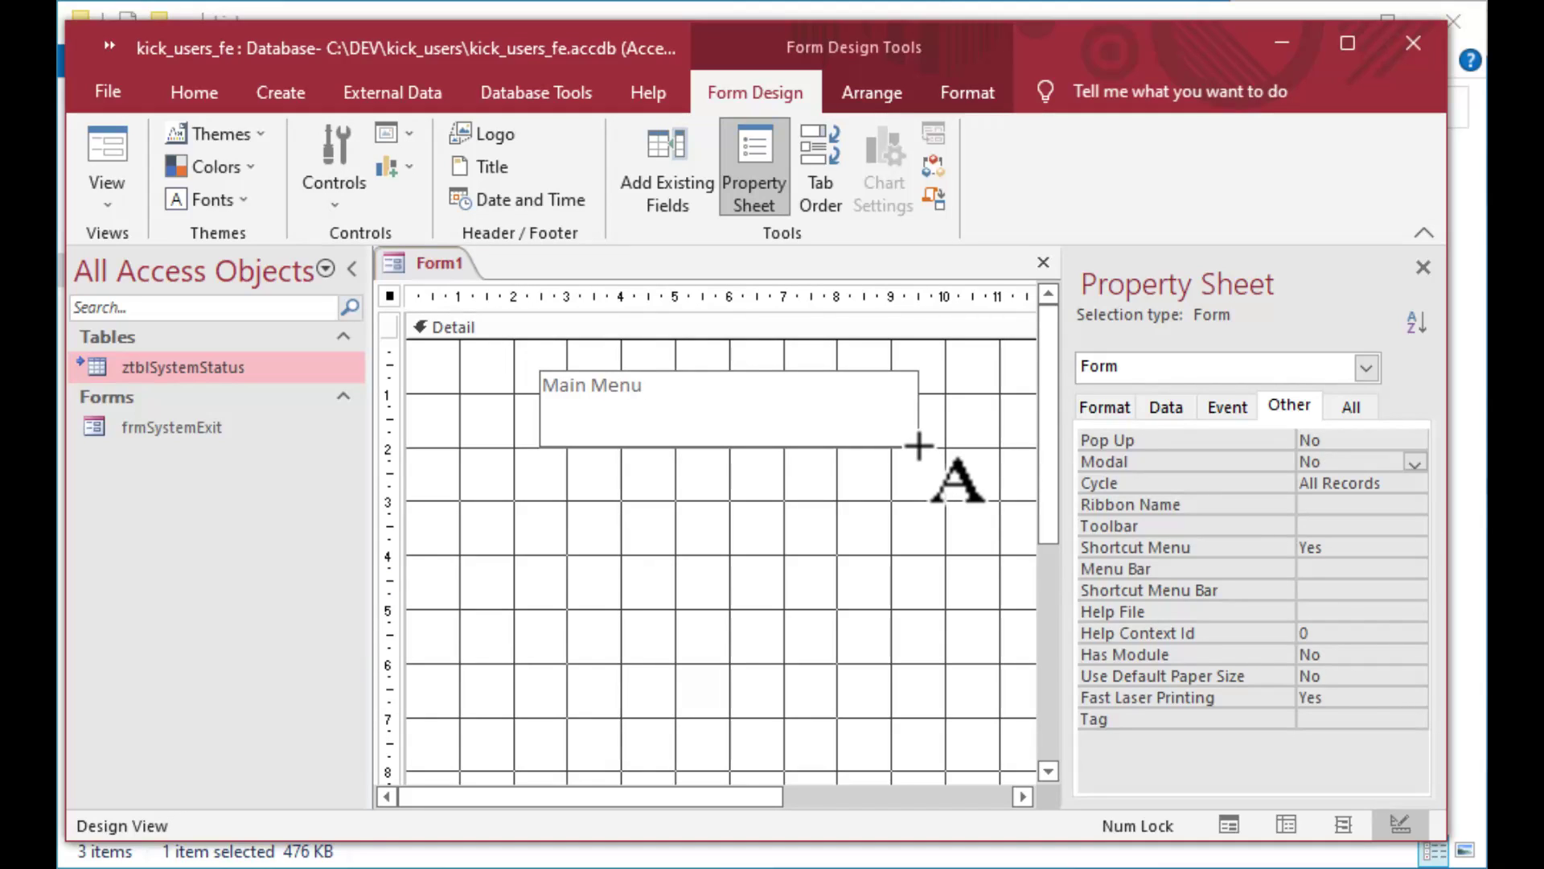
left_click(762, 499)
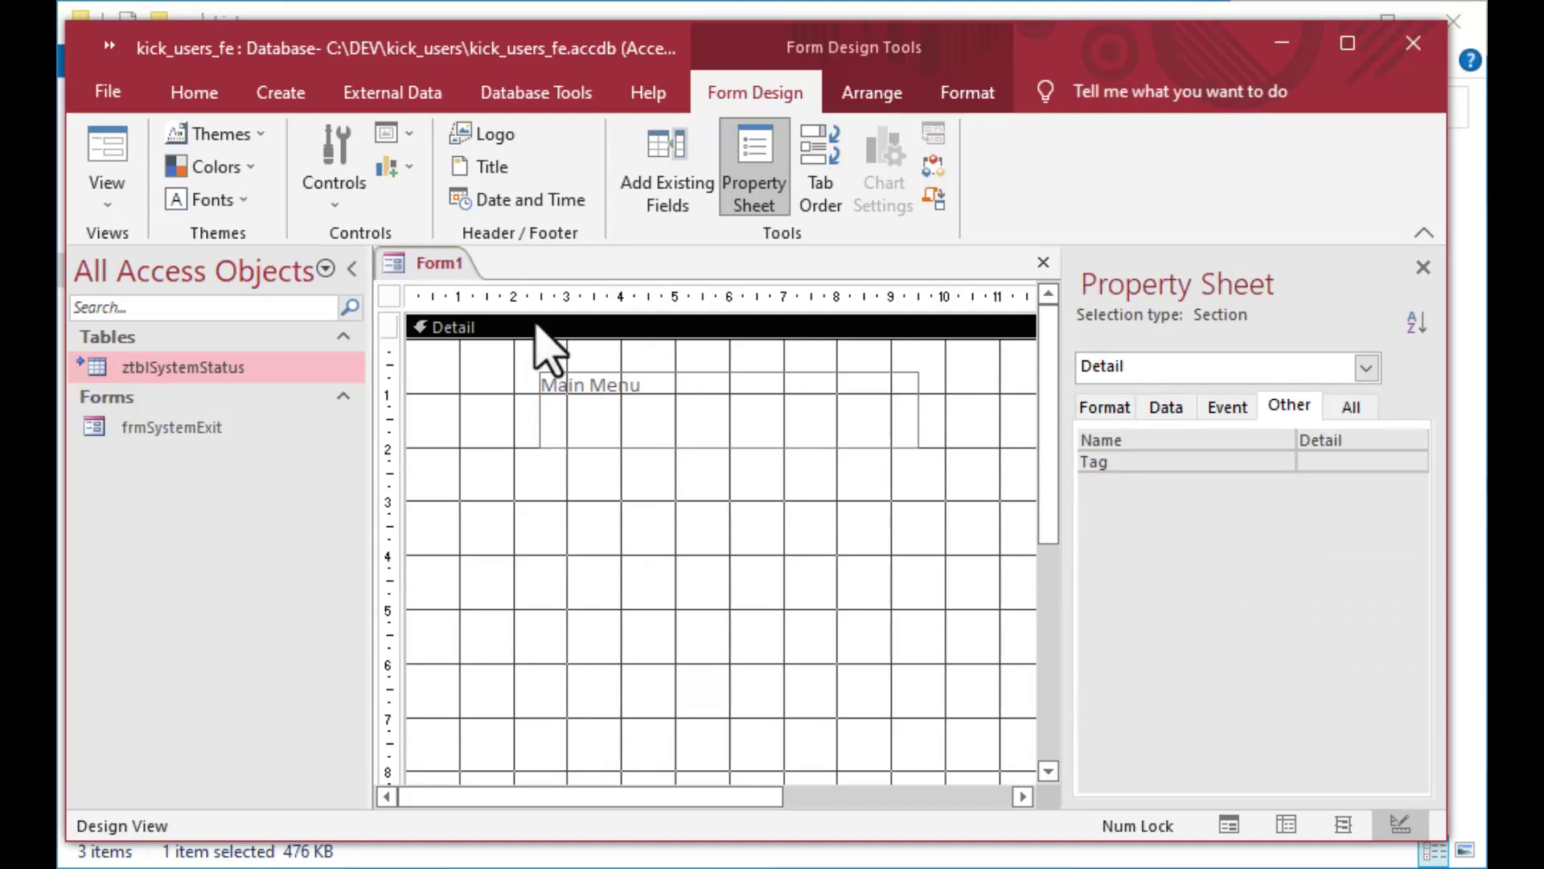
Add a command button about 6 wide and 1.2 high below the label without the wizard, and duplicate it three times into a column.
left_click(338, 173)
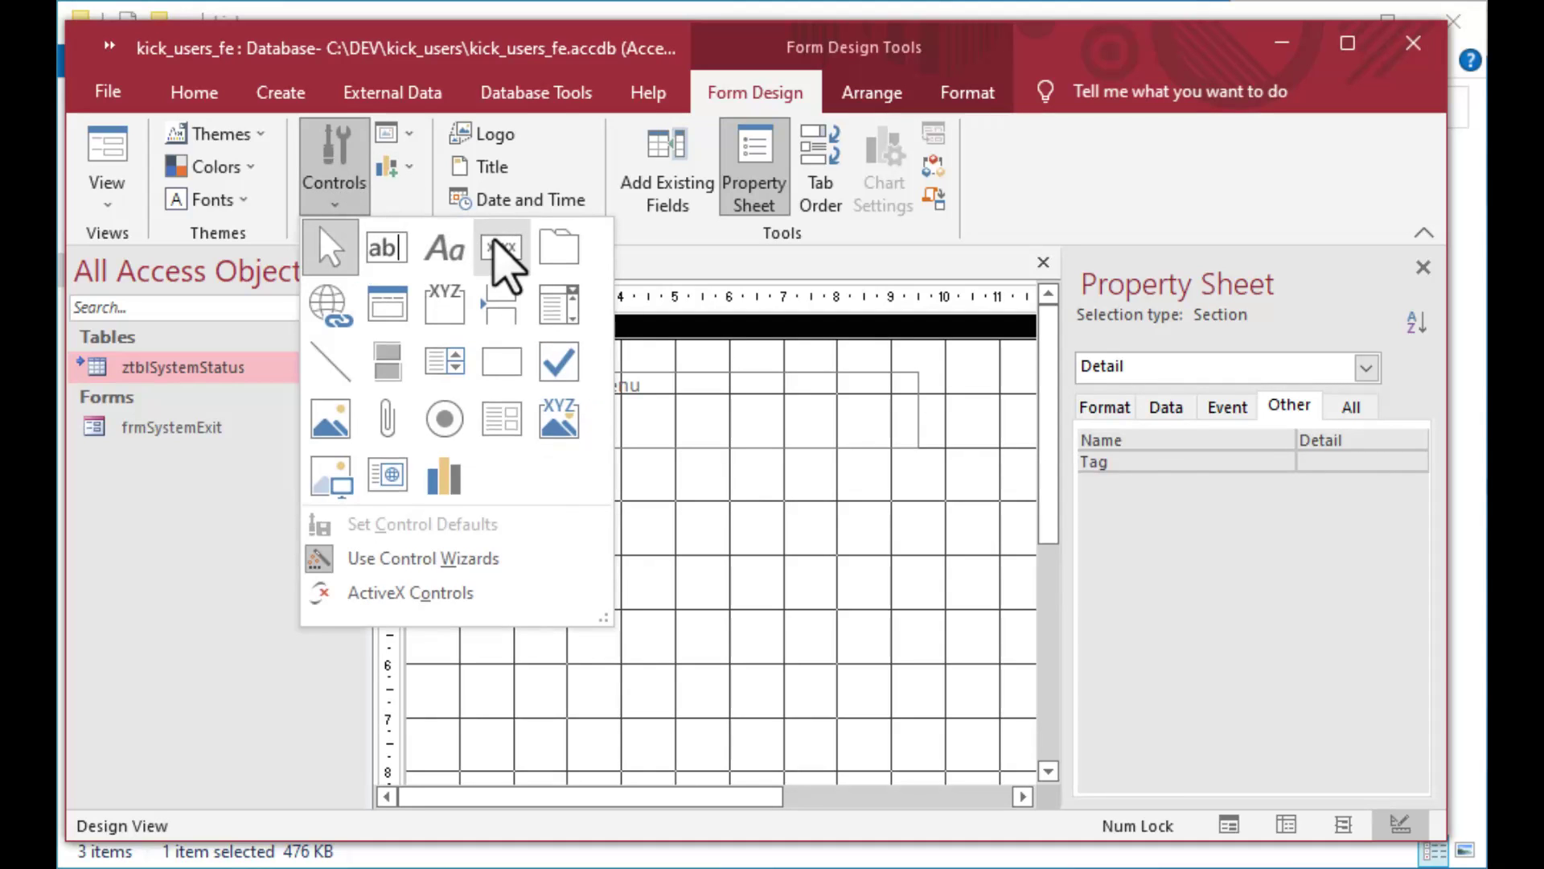
left_click(501, 247)
left_click_drag(542, 472, 883, 555)
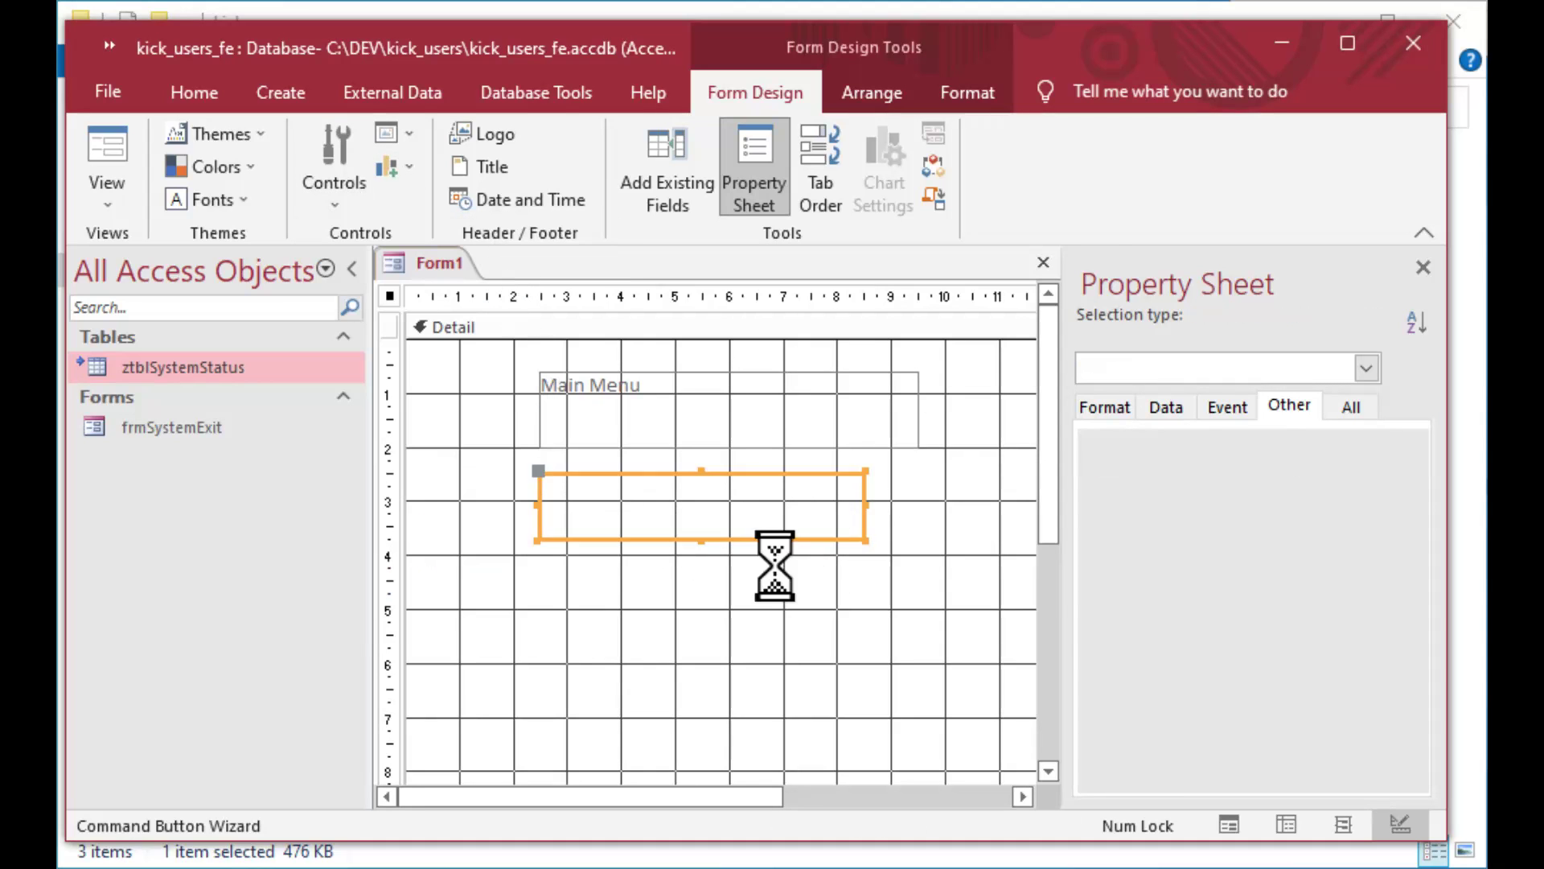
left_click(658, 561)
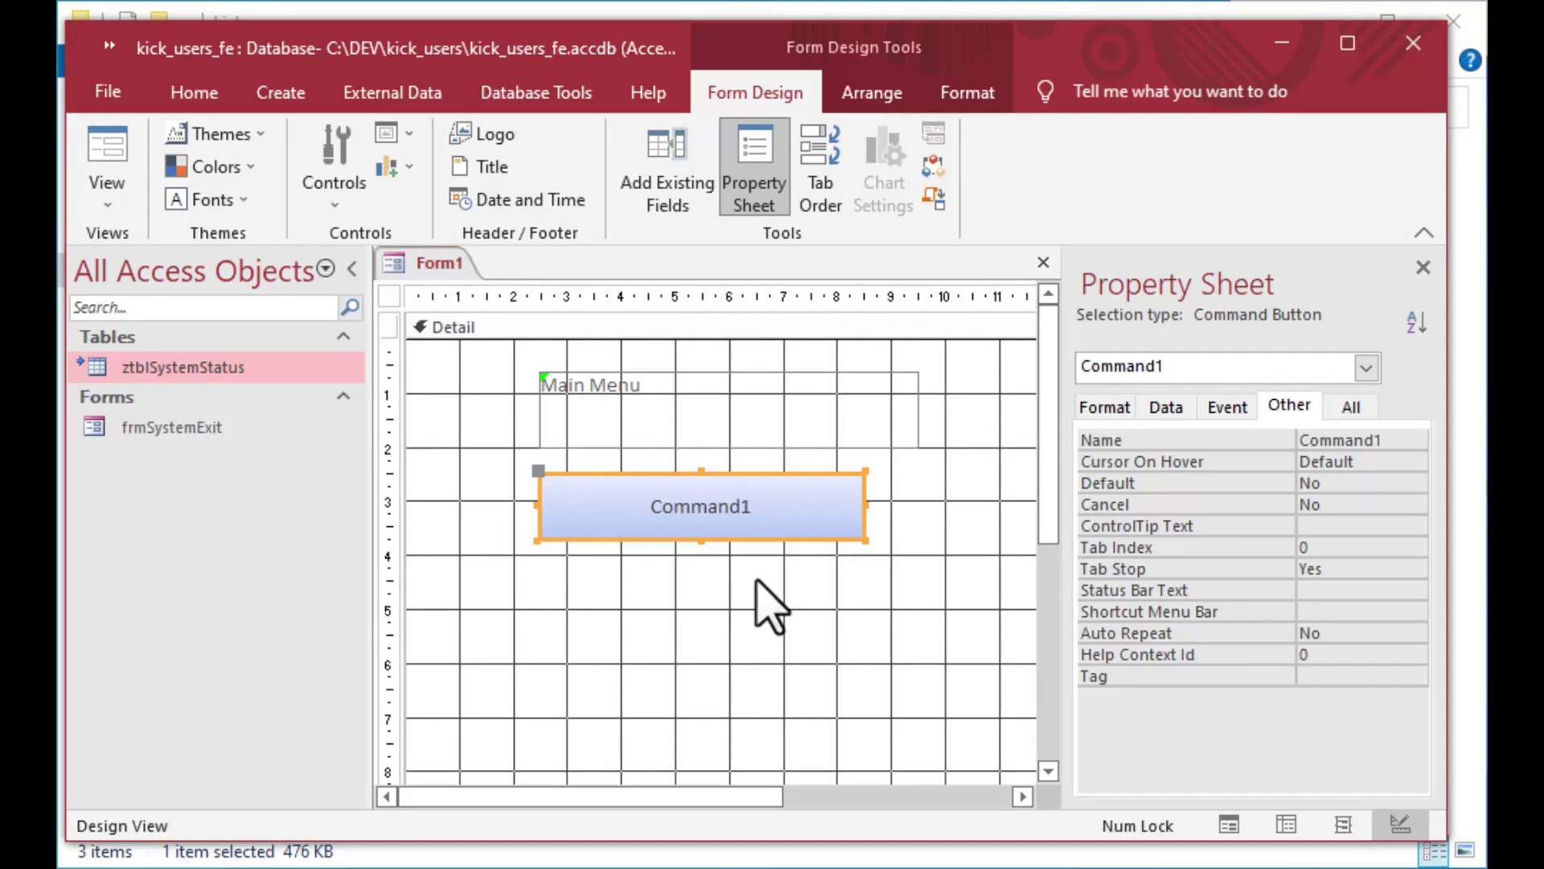
key("ctrl+d")
key("ctrl+d")
key("ctrl+d")
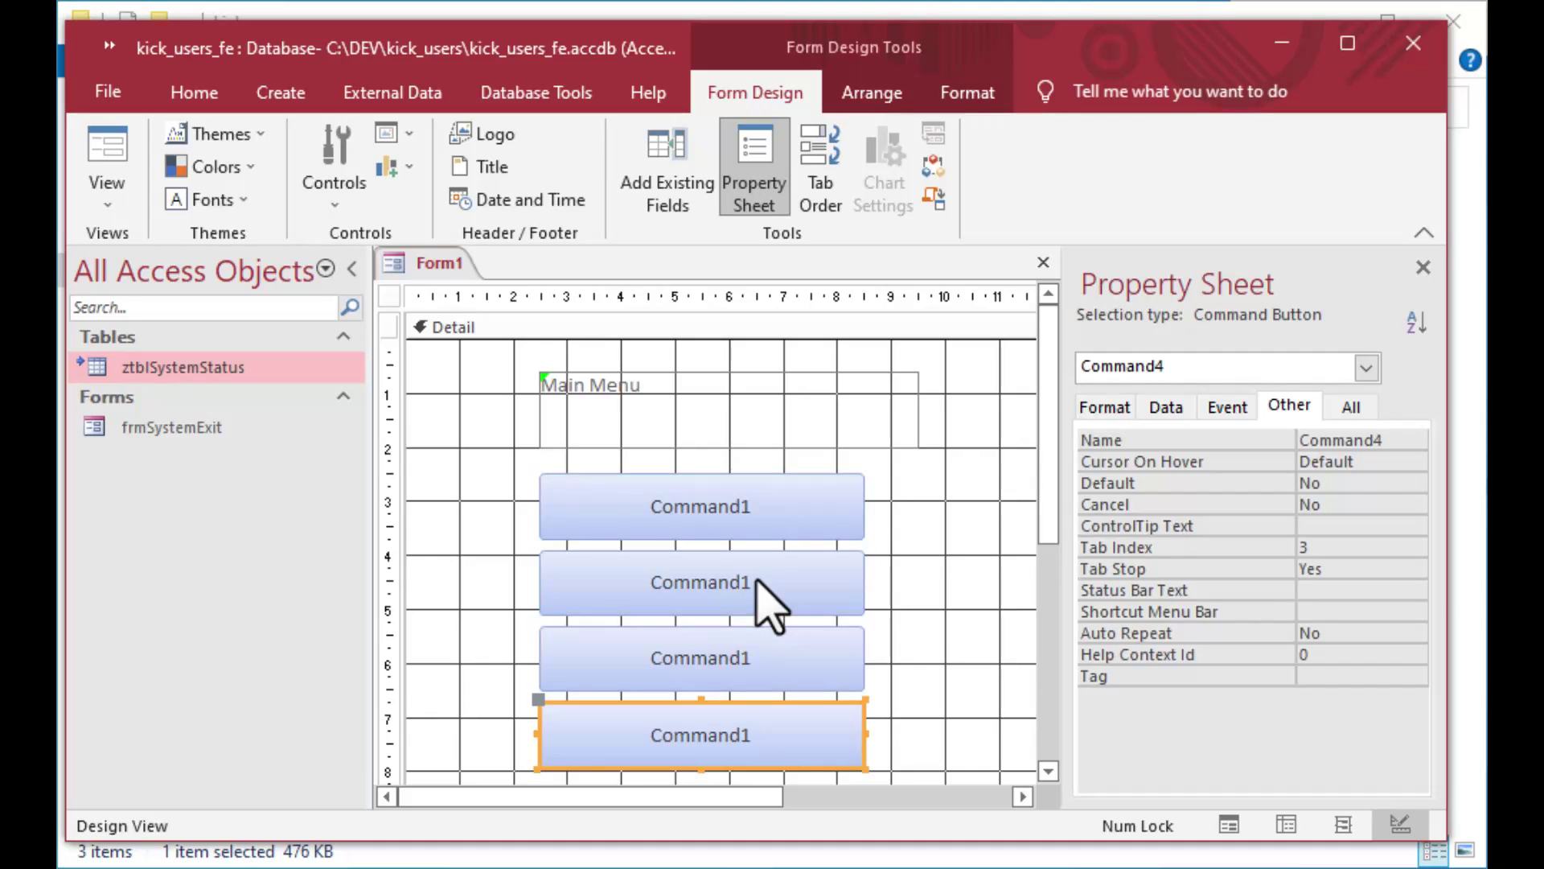
Caption the first command button Sales and the second one Operations.
left_click(505, 493)
left_click(740, 508)
left_click(764, 506)
left_click_drag(765, 507, 620, 506)
type("Sales")
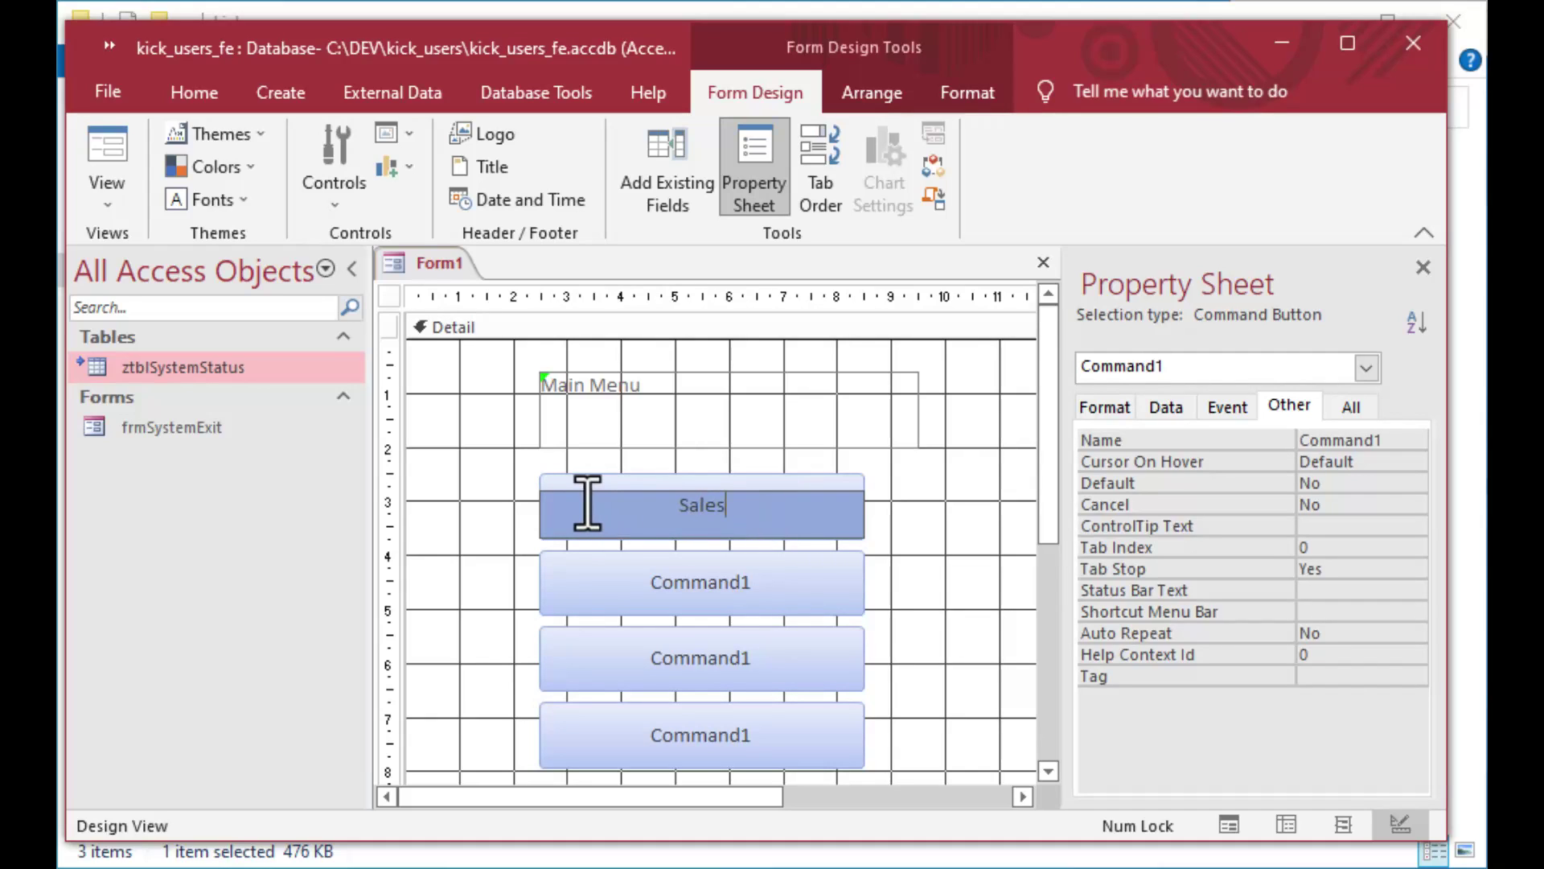
key("Tab")
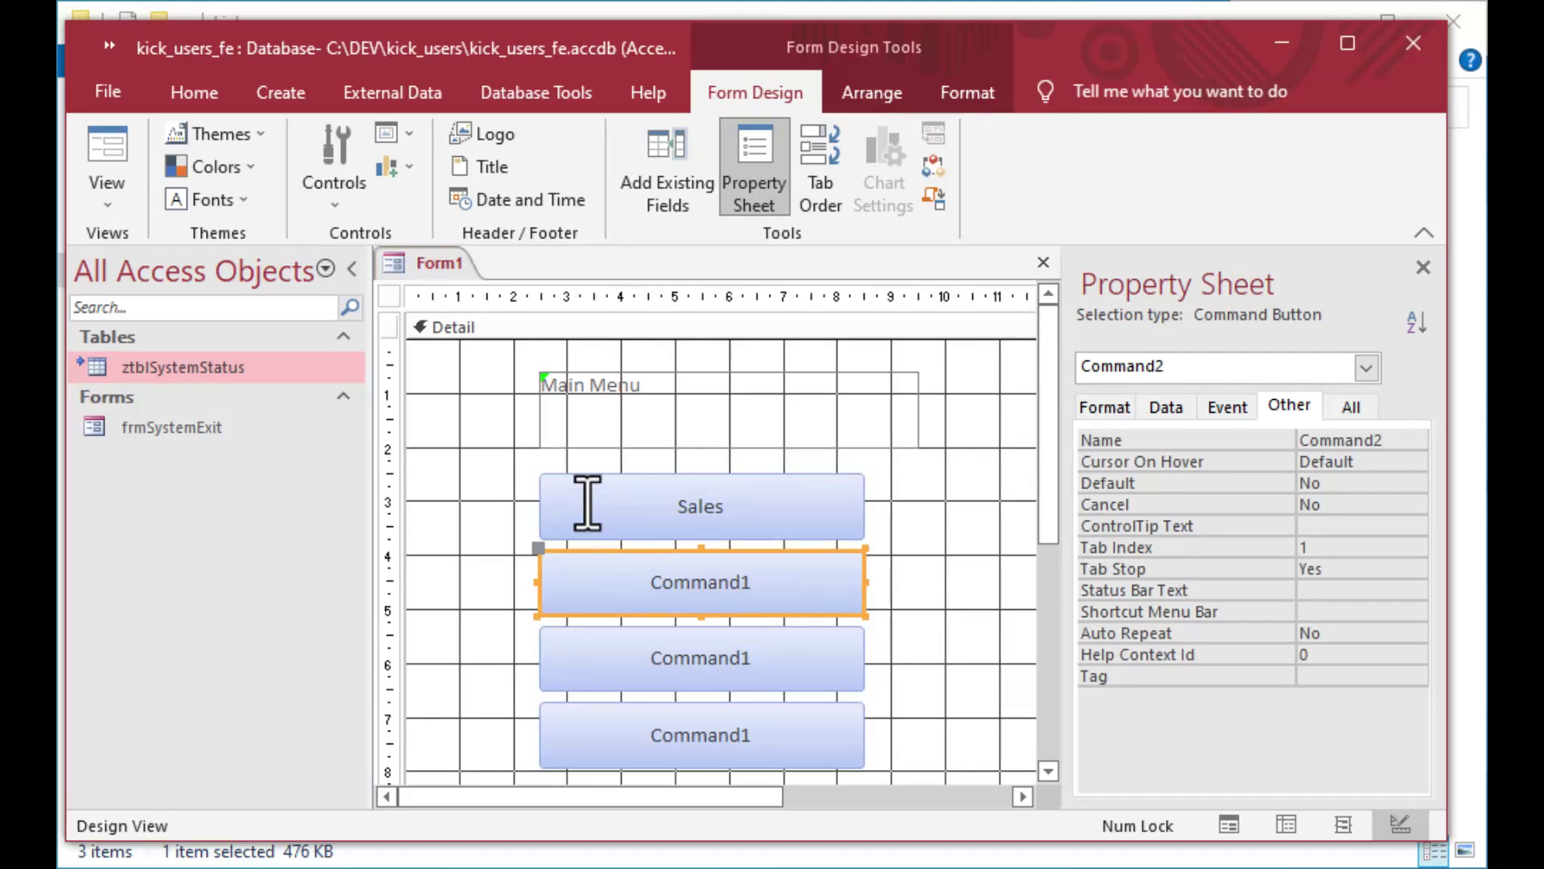
left_click(786, 587)
left_click_drag(785, 586, 595, 577)
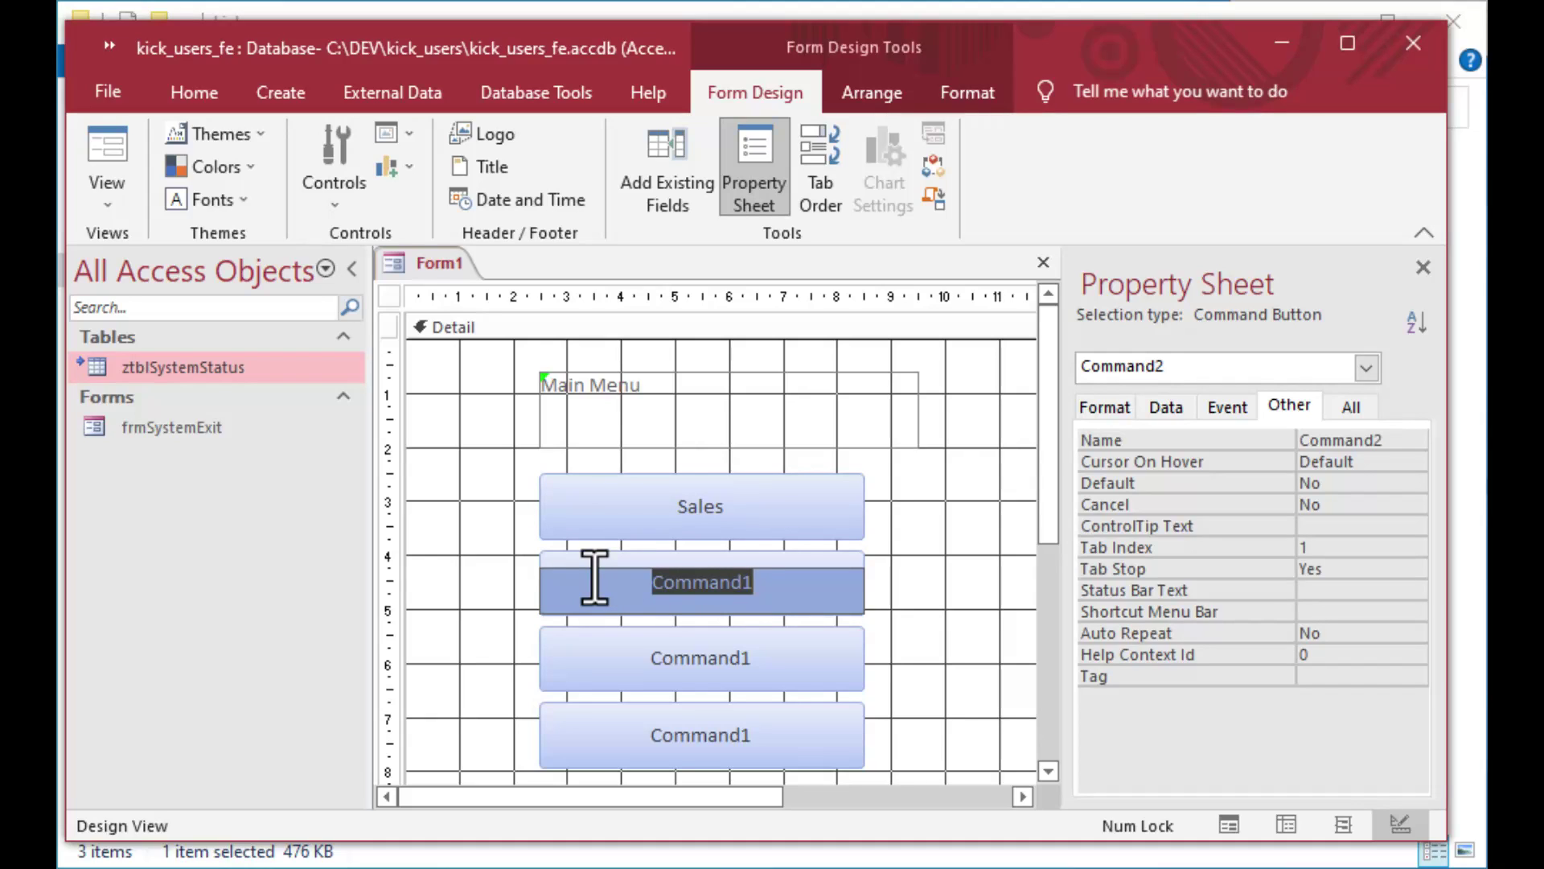
type("Operations")
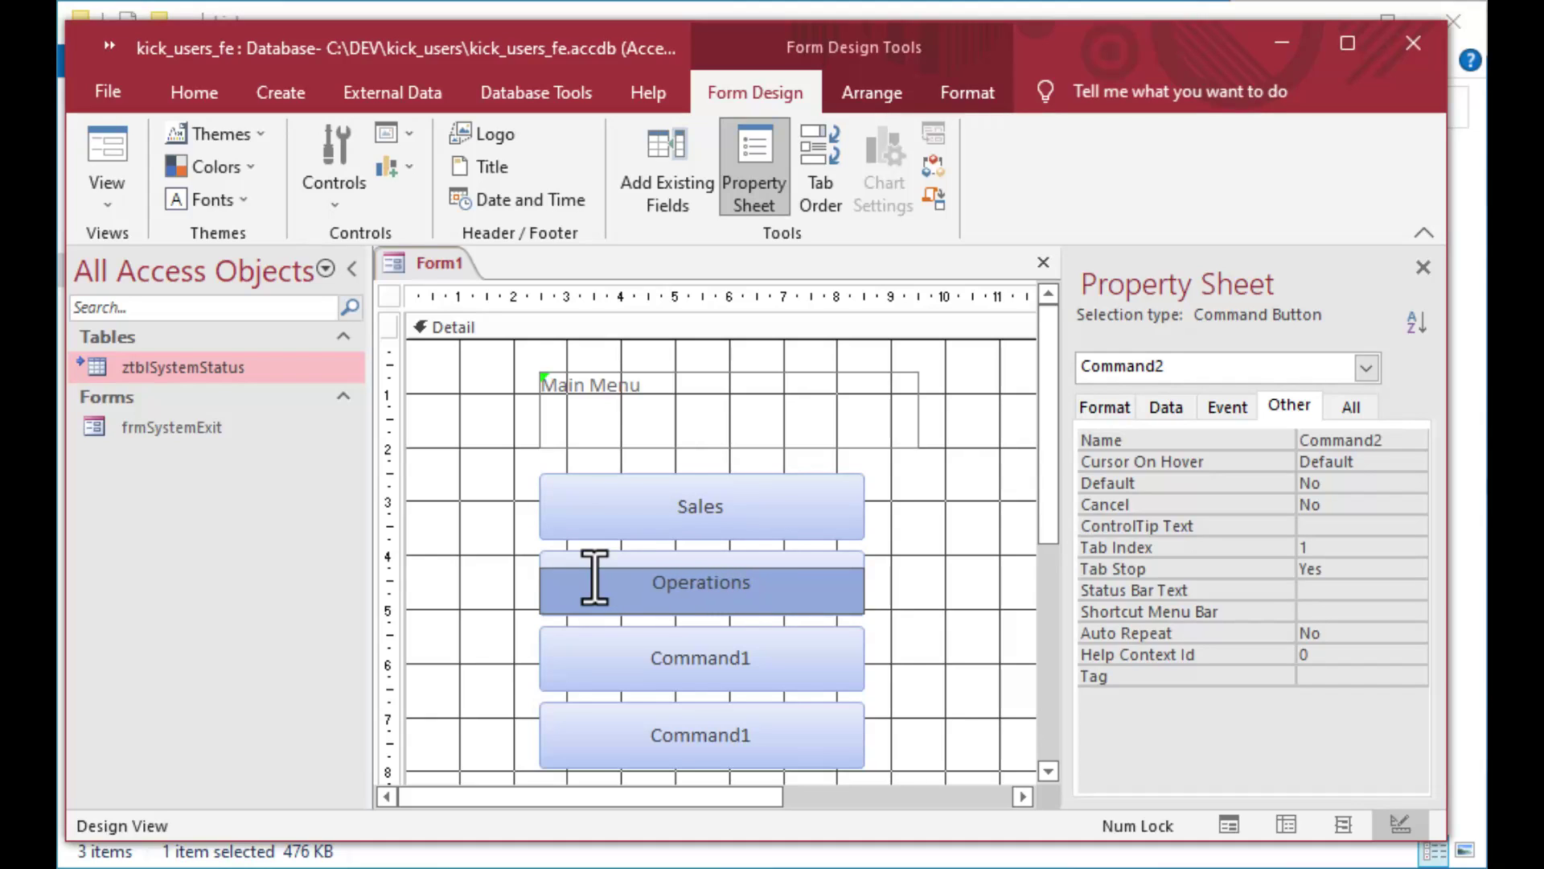
Change the third command button's caption to Finance.
left_click(786, 683)
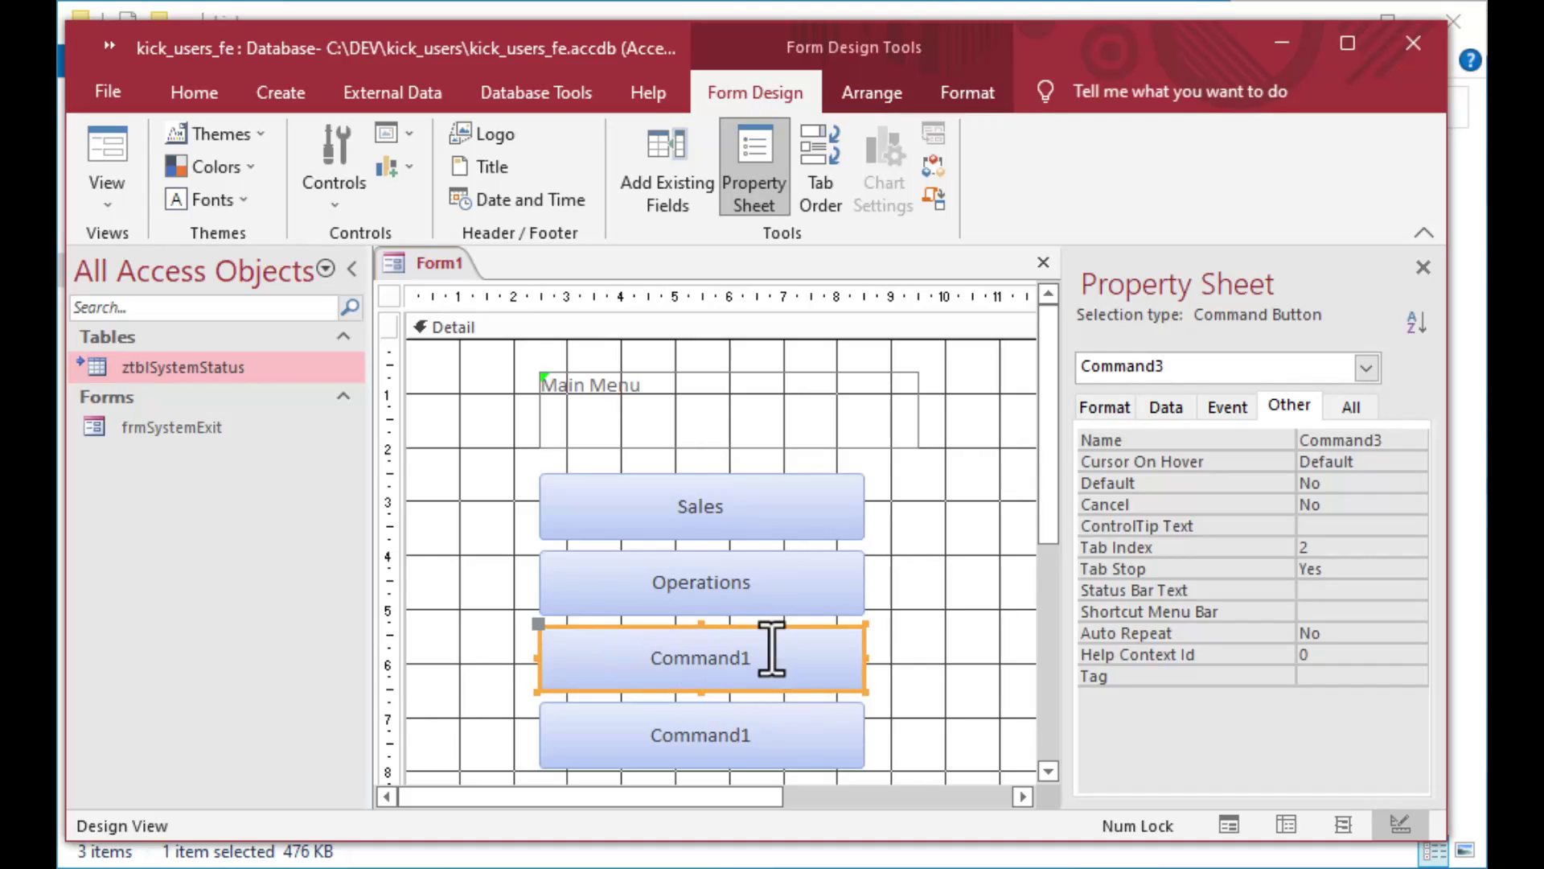
left_click(765, 657)
left_click_drag(765, 657, 558, 662)
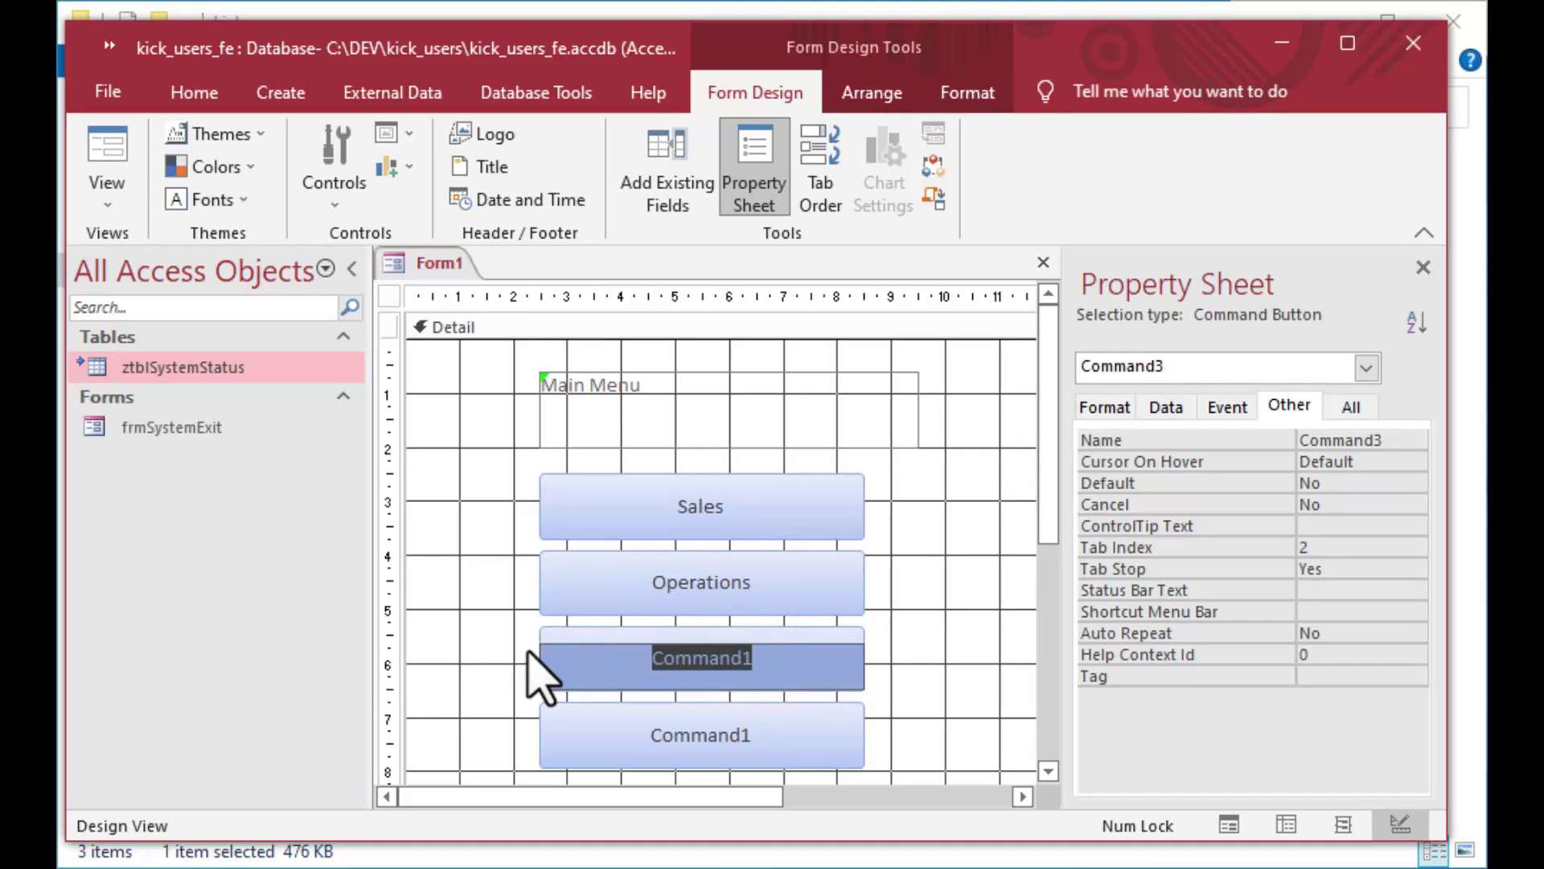
type("Finance")
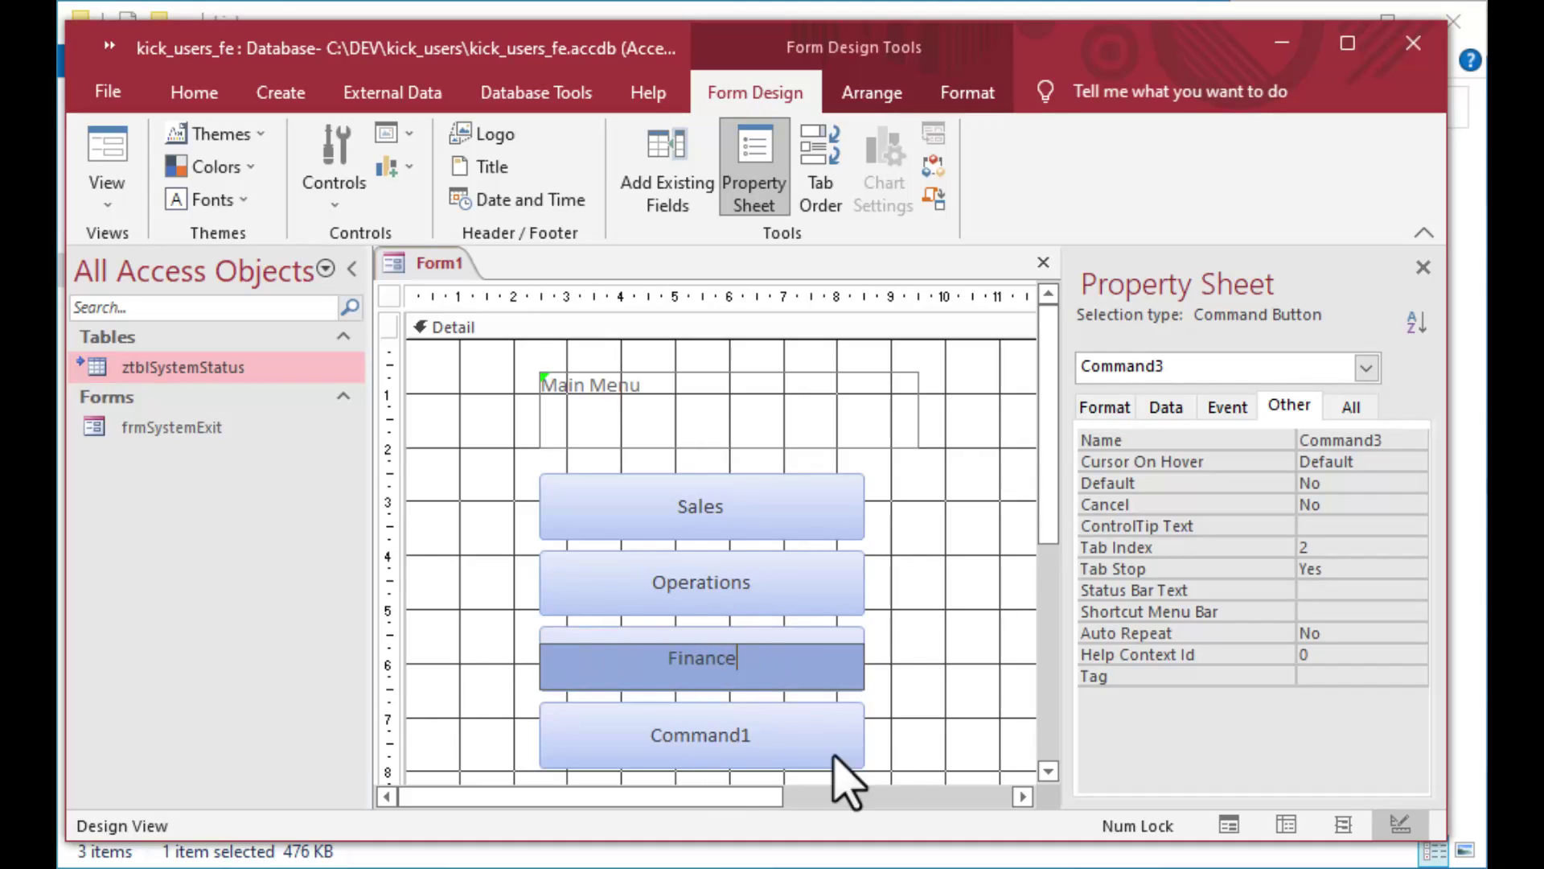
Change the fourth command button's caption to Receiving.
left_click(879, 758)
left_click(774, 733)
left_click(774, 734)
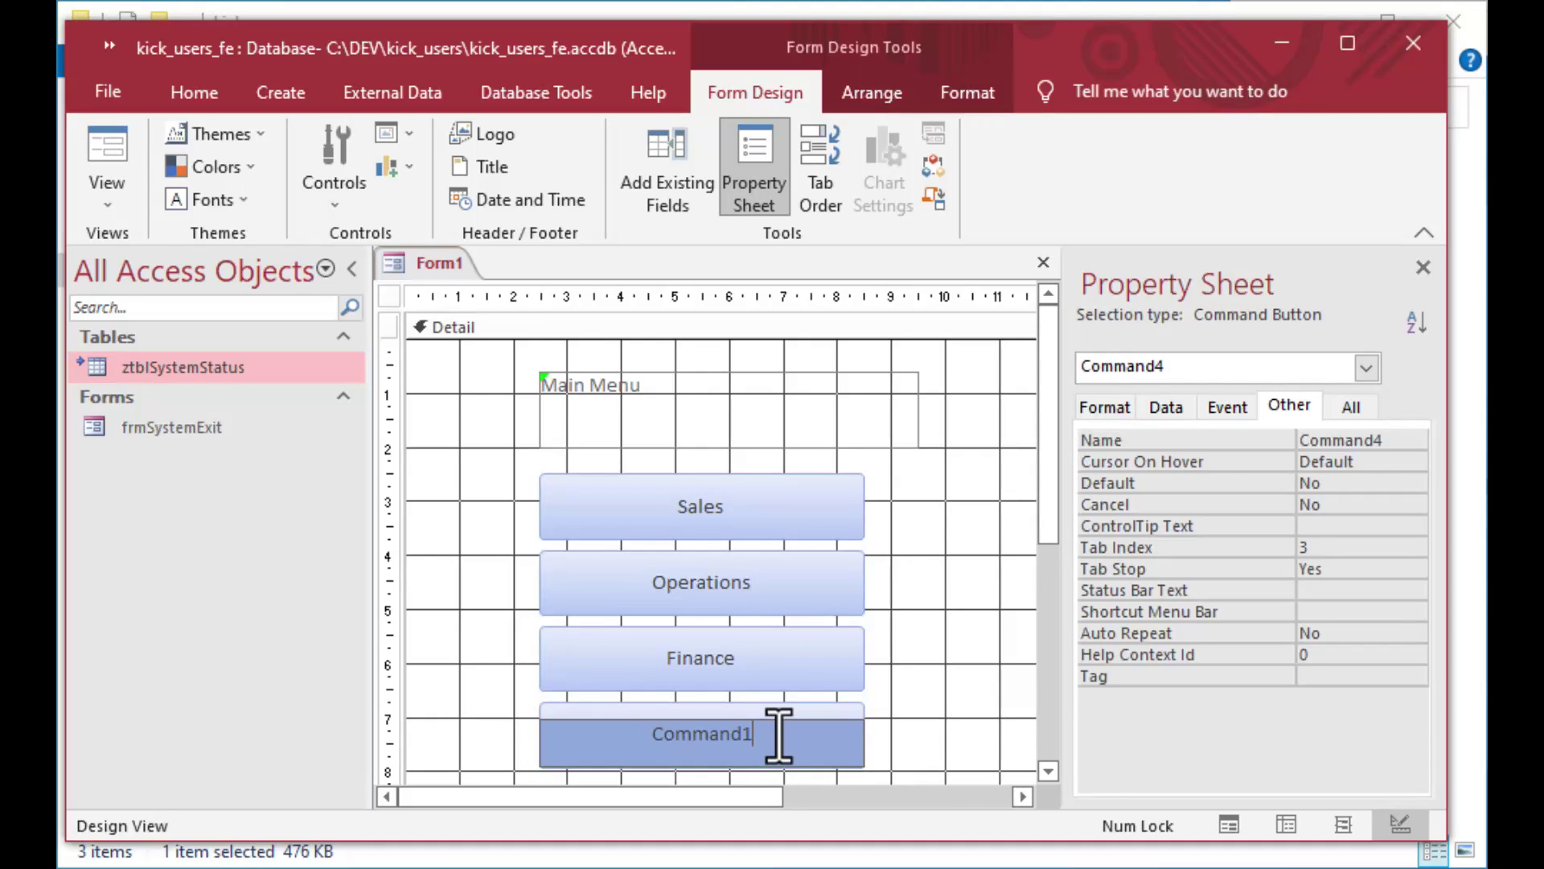
left_click_drag(779, 730, 478, 712)
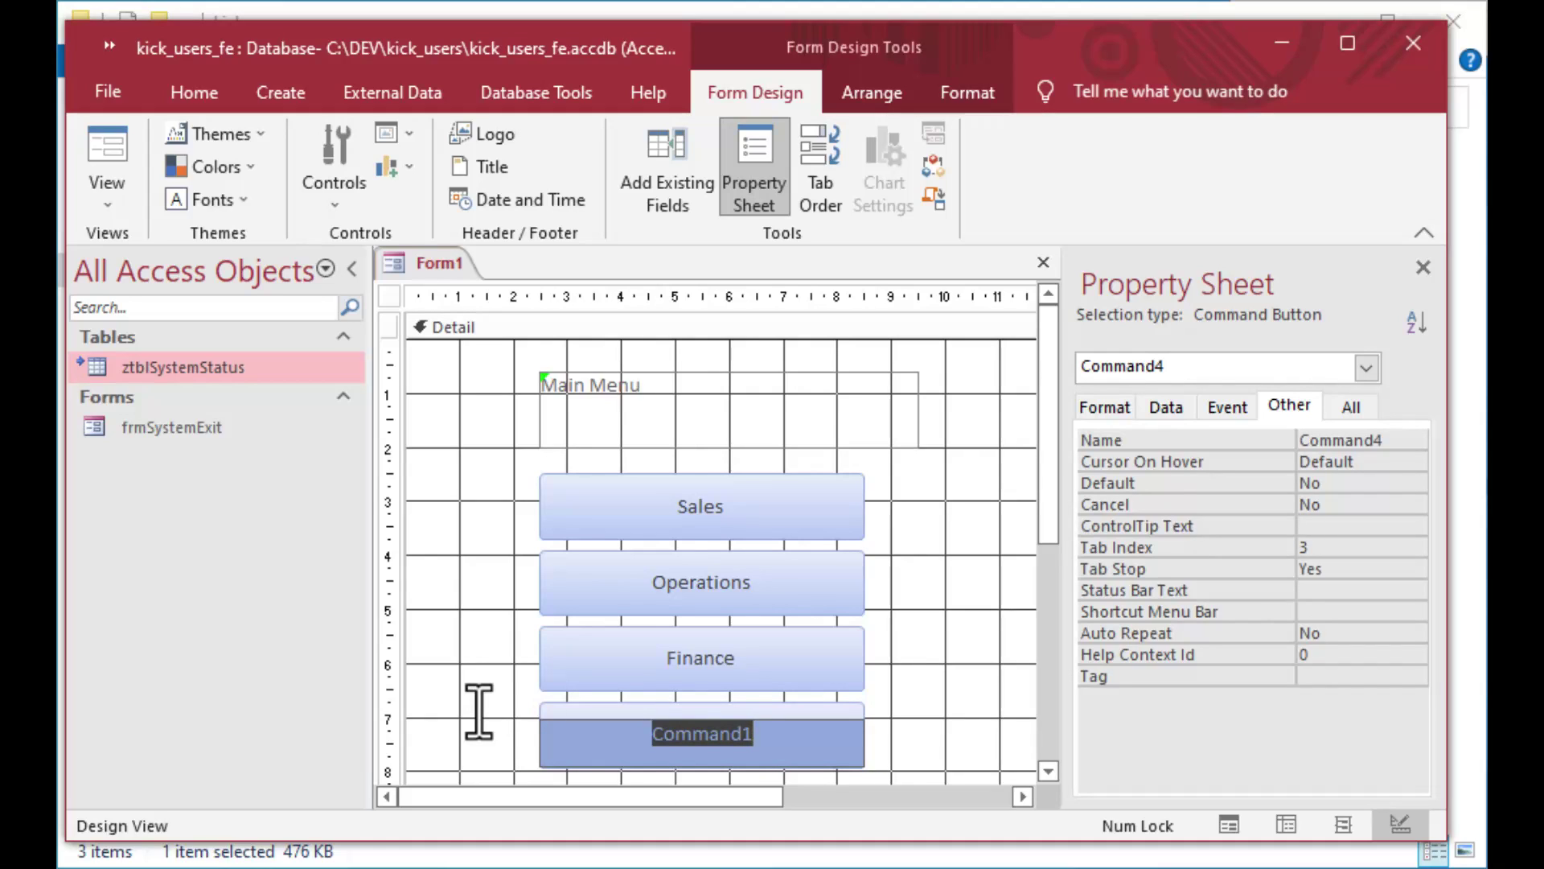
type("R")
type("eciept")
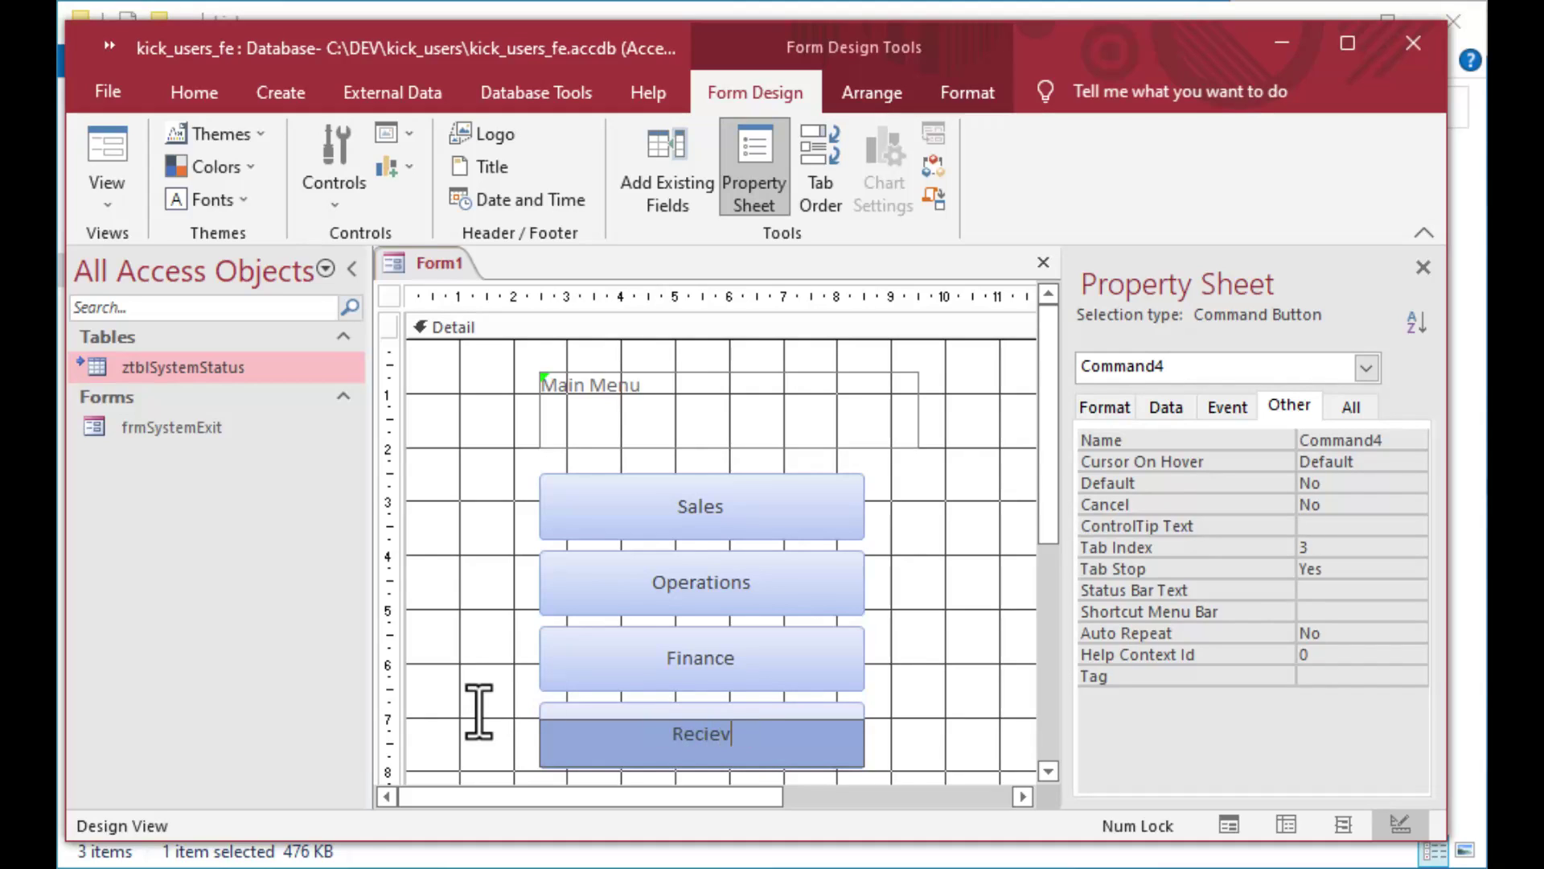
key("BackSpace")
key("BackSpace")
key("BackSpace")
key("BackSpace")
type("eiving")
left_click(471, 712)
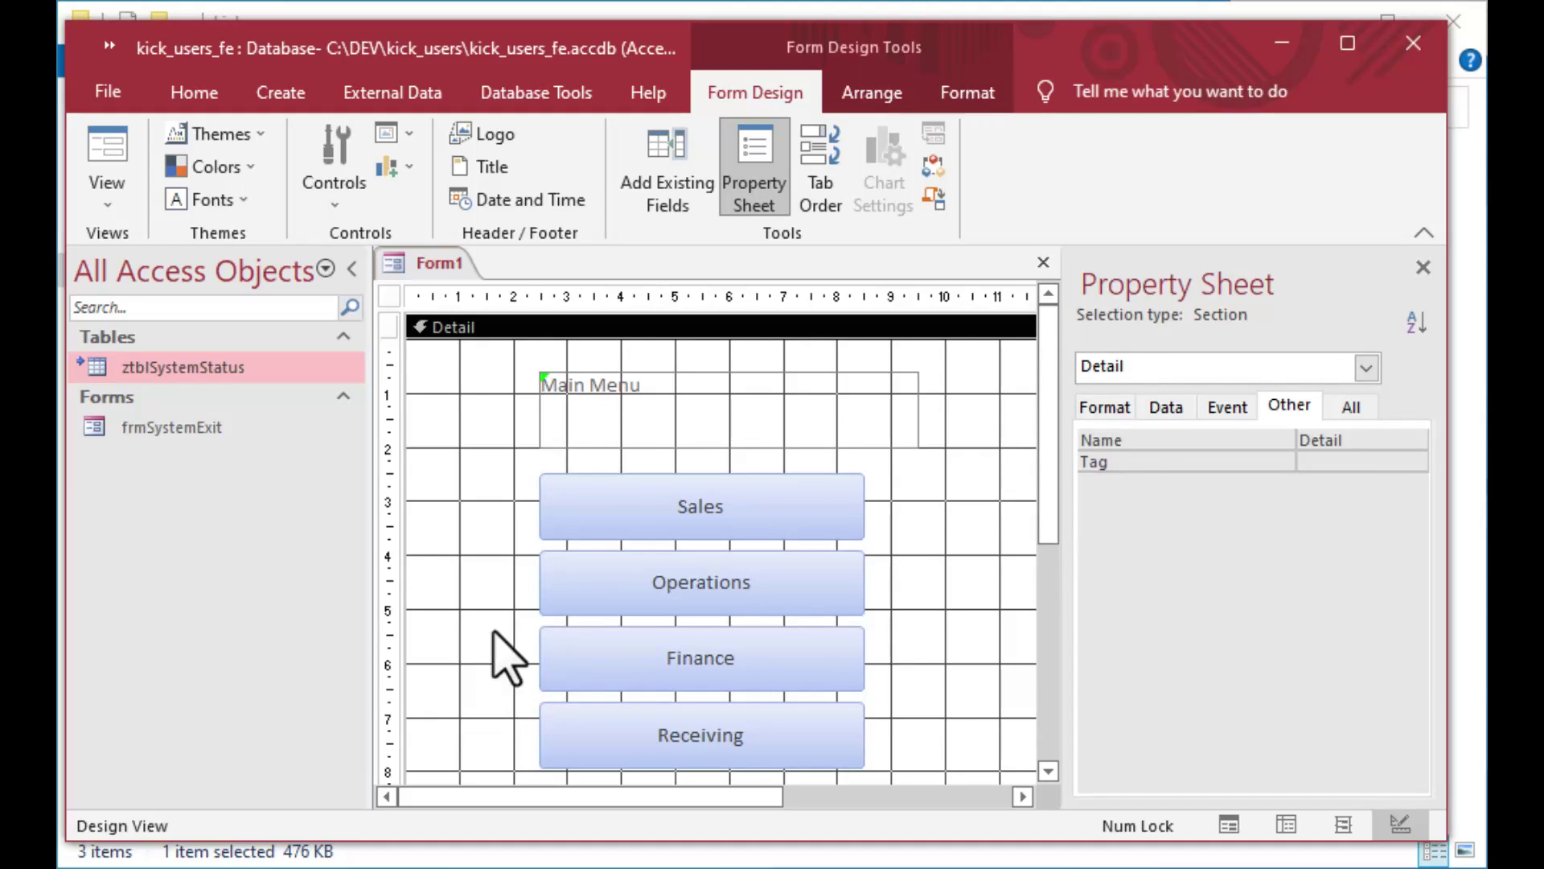
Move the Main Menu label above the middle of the Sales button and narrow it to about 2.9 wide on the ruler.
left_click_drag(624, 413, 709, 432)
left_click_drag(995, 424, 774, 422)
left_click(949, 580)
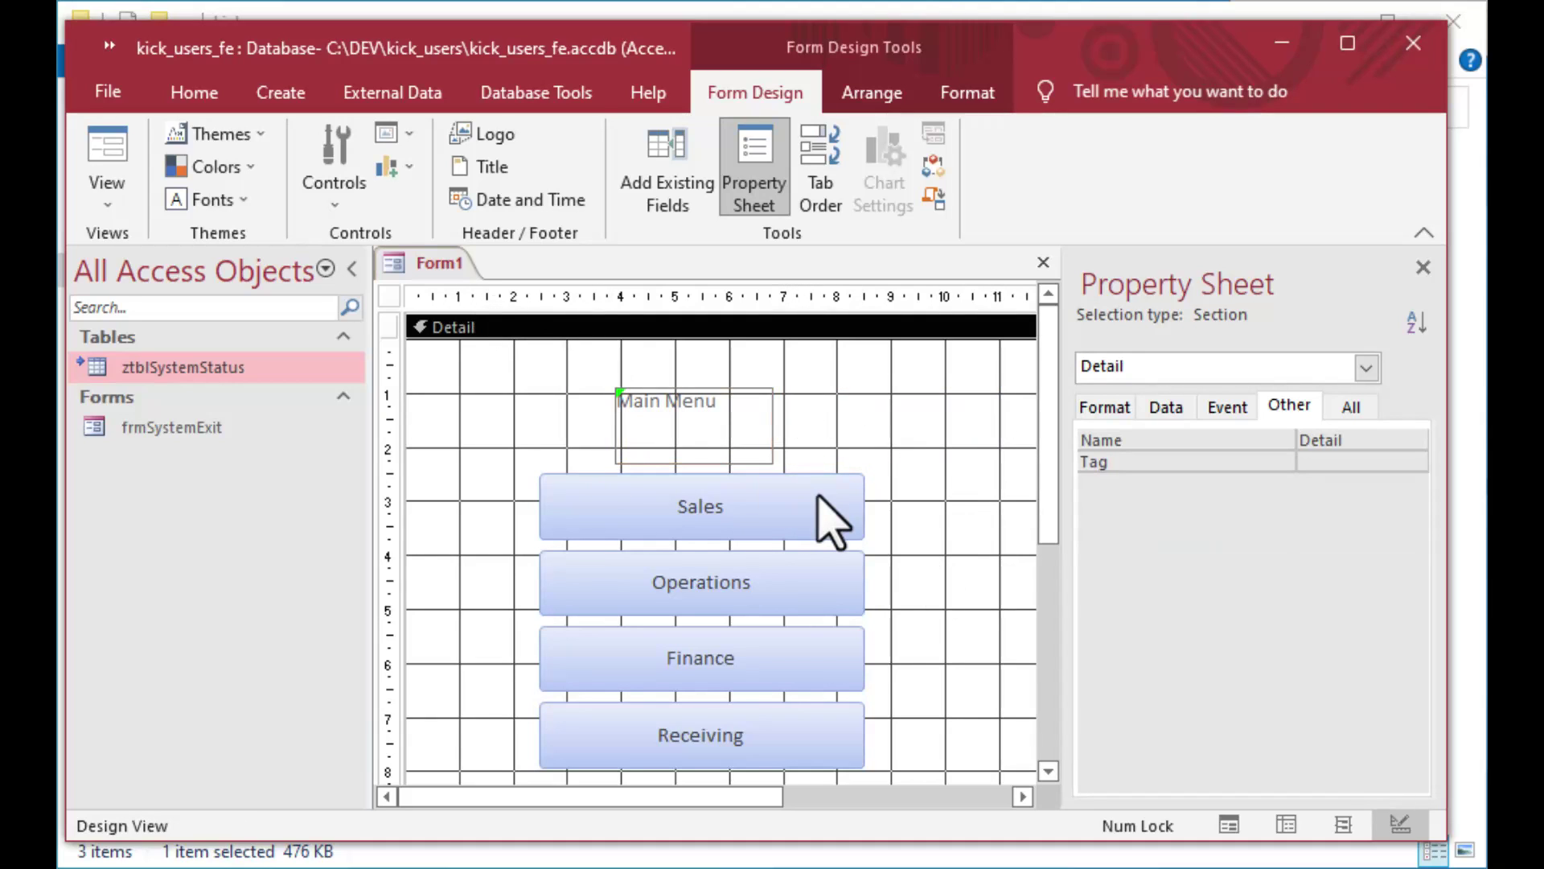
Save the new menu form as frmMenu.
key("ctrl+s")
type("frmMenu")
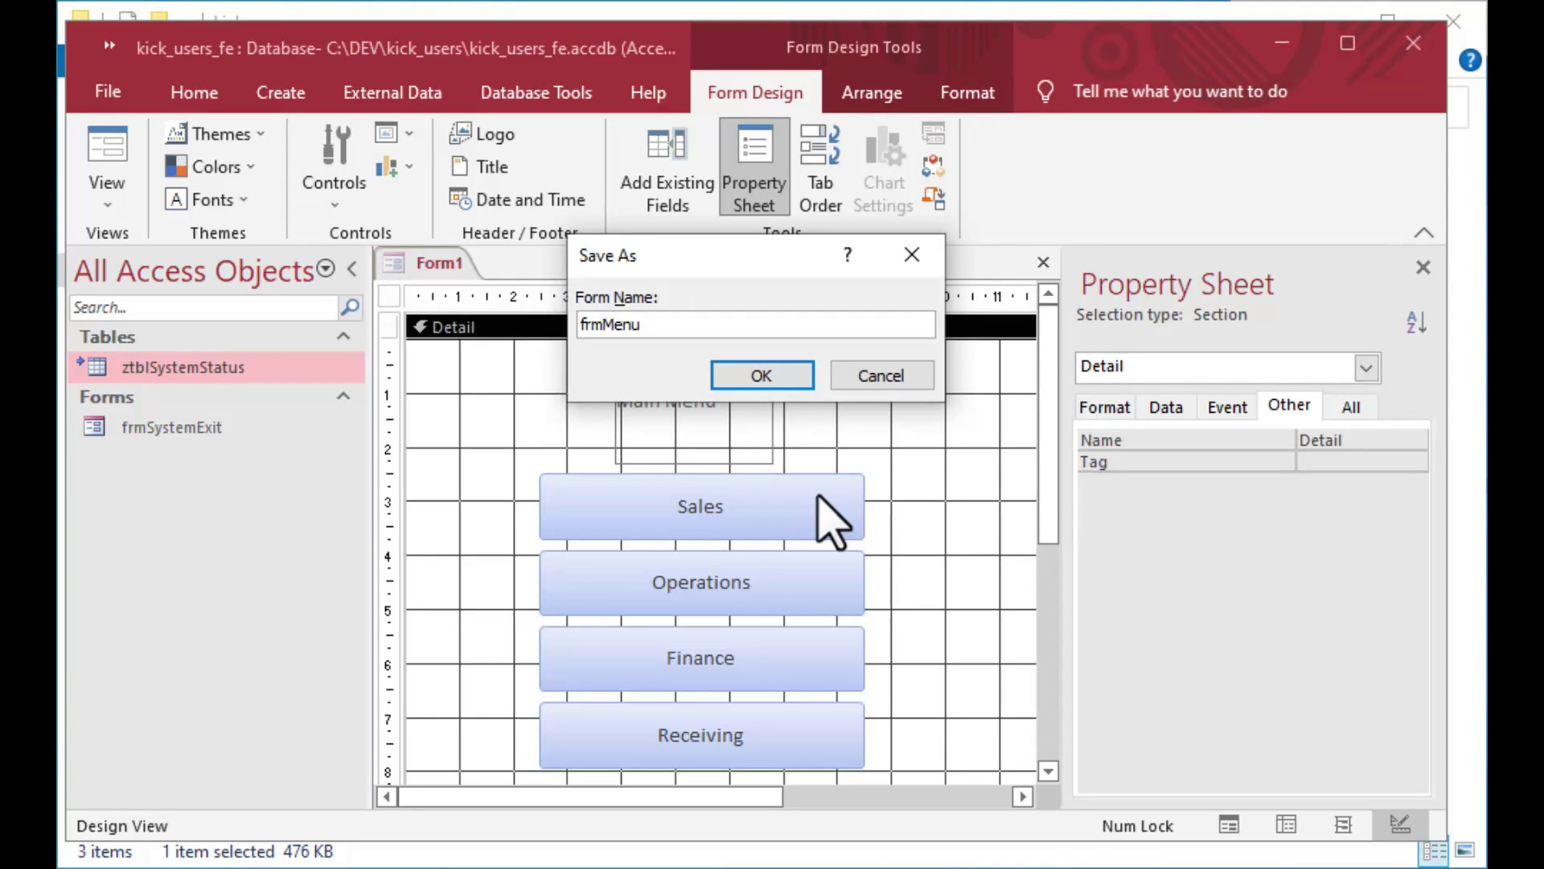
left_click(792, 384)
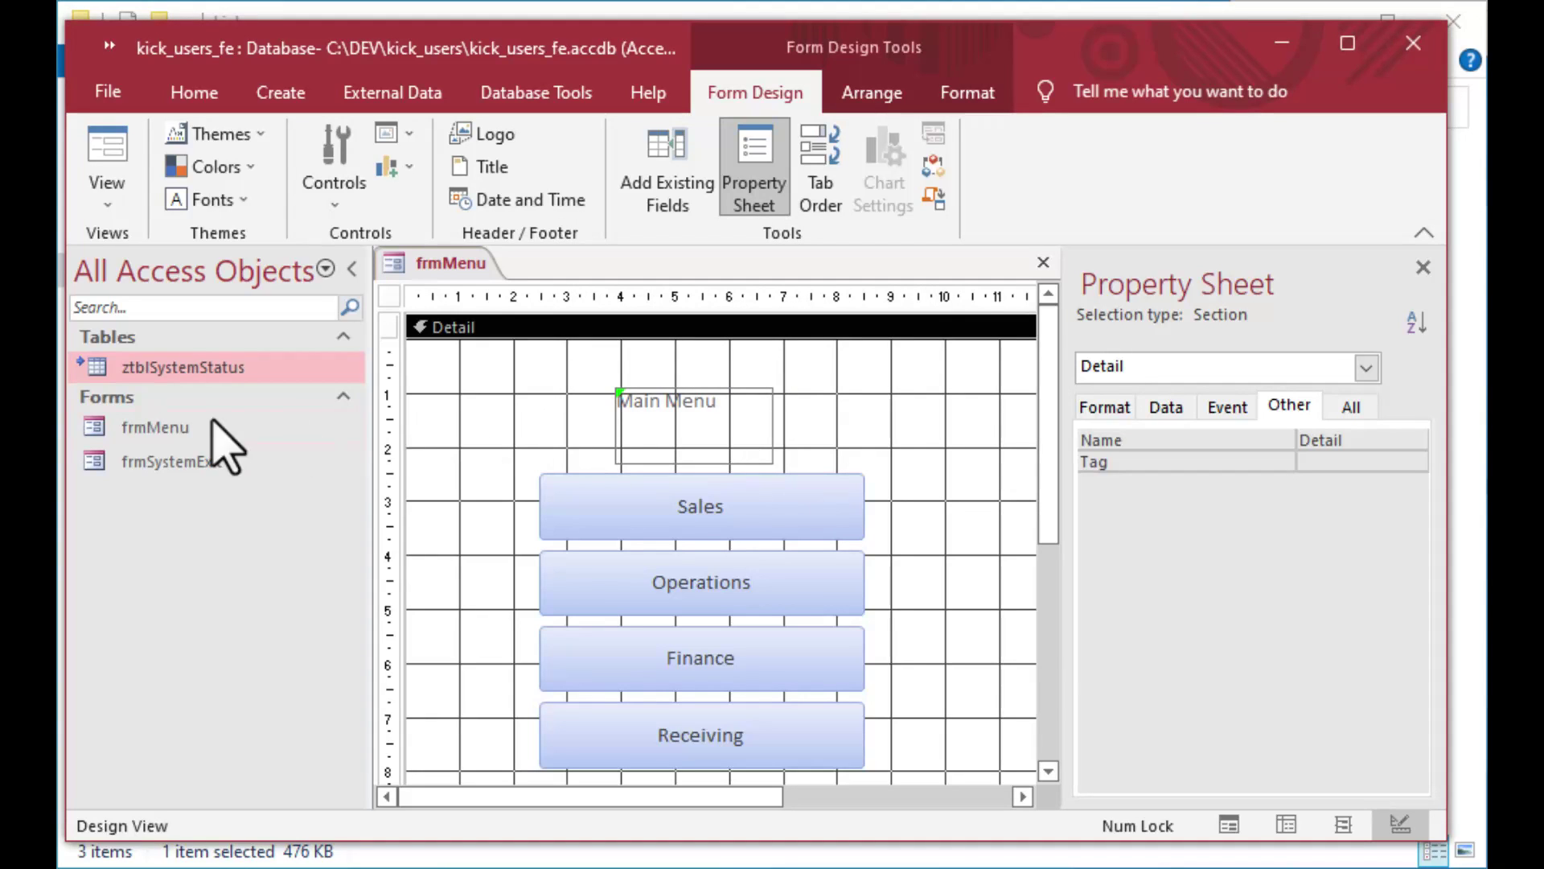
Preview frmMenu in Form View and return it to Design View.
left_click(141, 427)
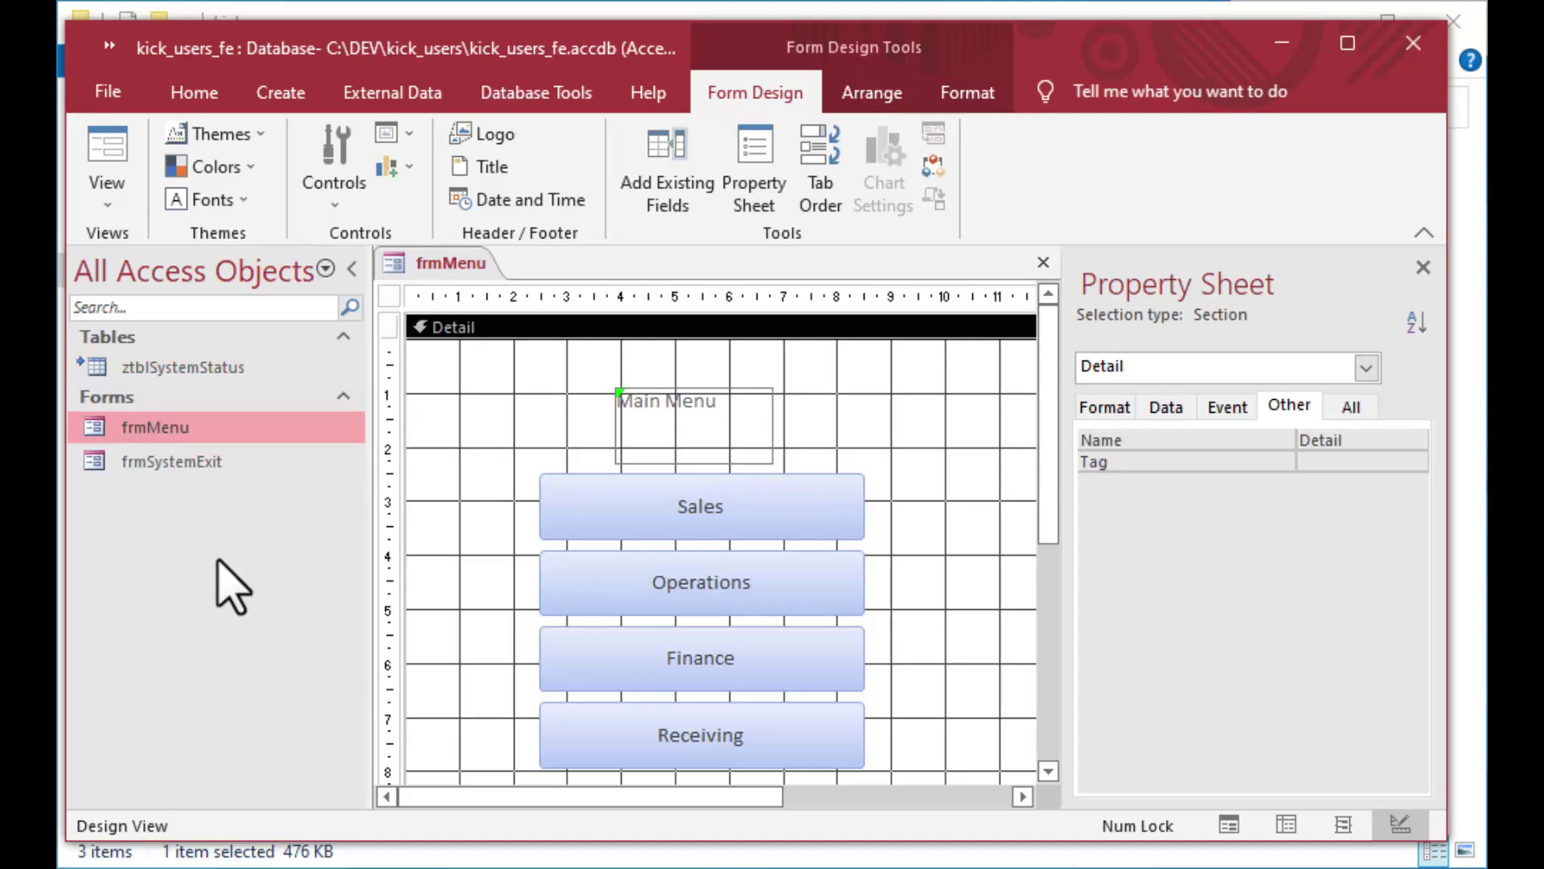
right_click(428, 268)
left_click(505, 390)
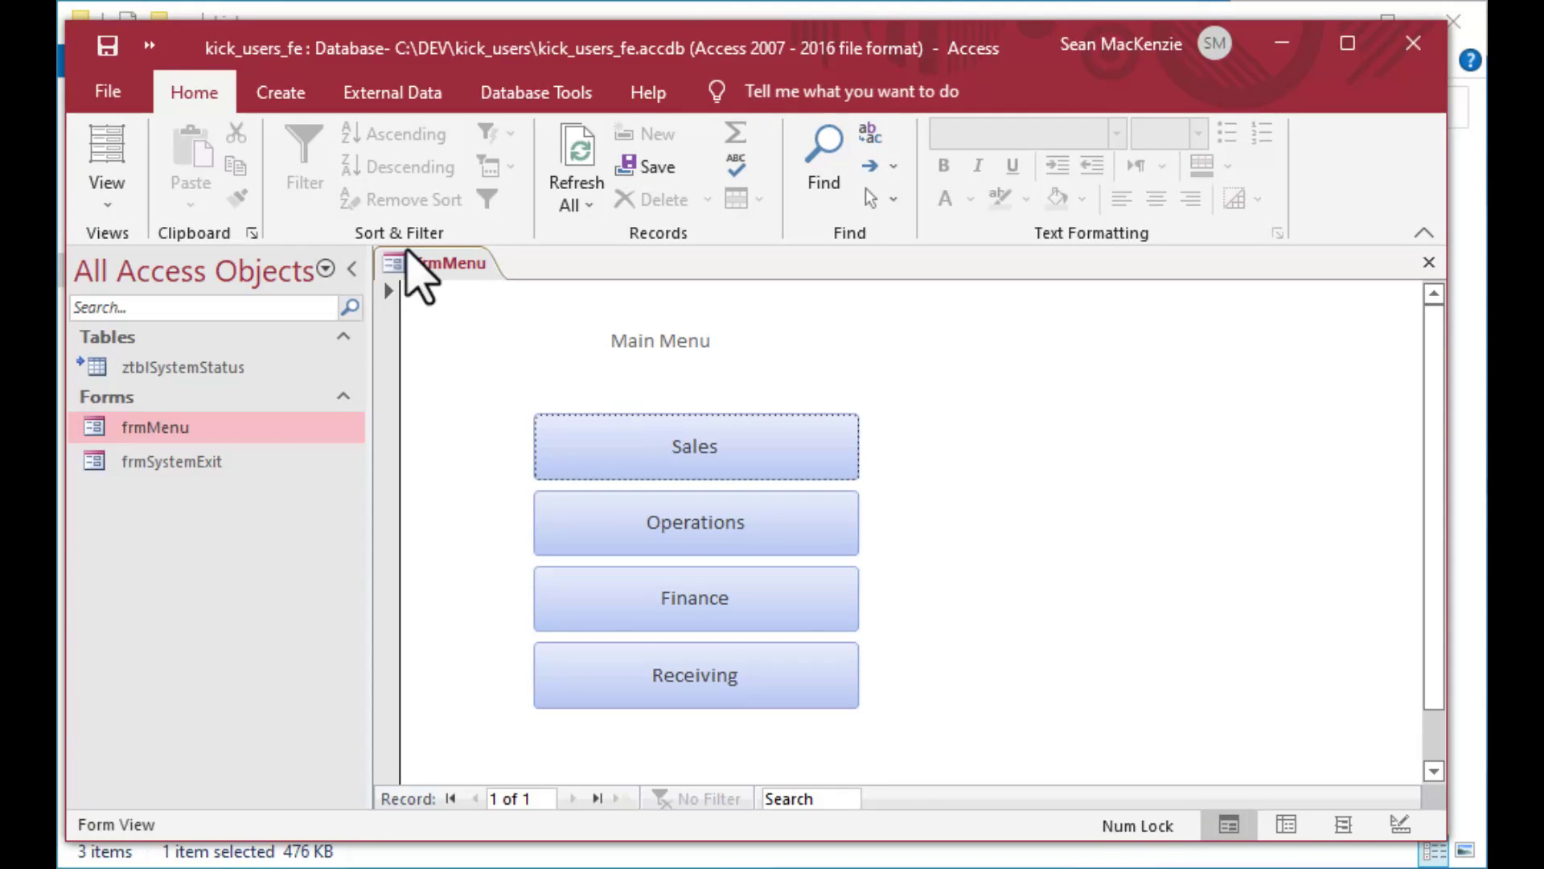
right_click(437, 260)
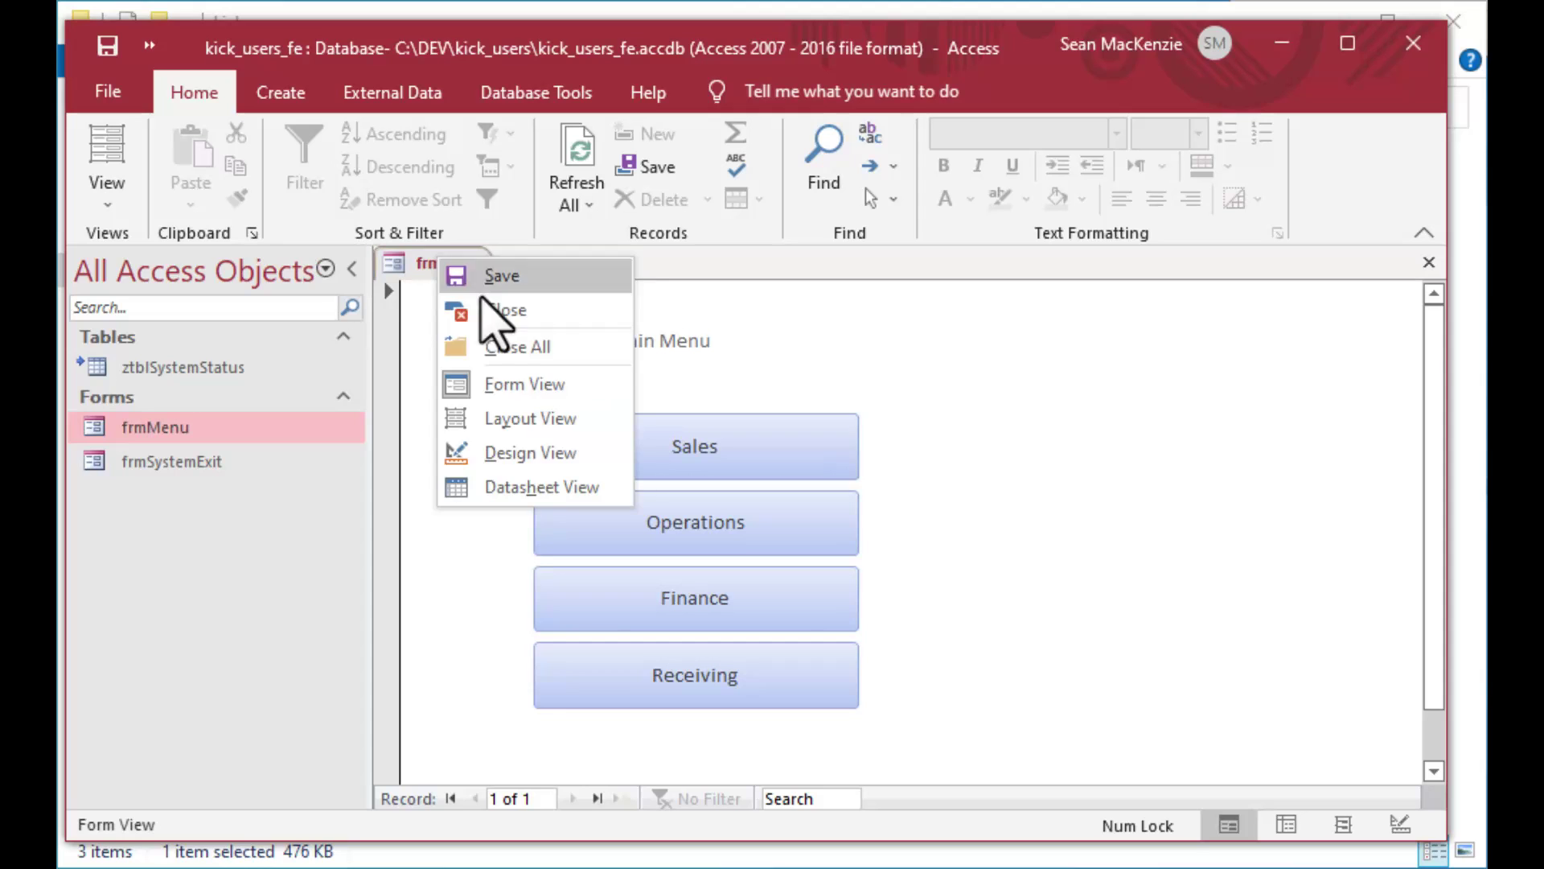
left_click(529, 465)
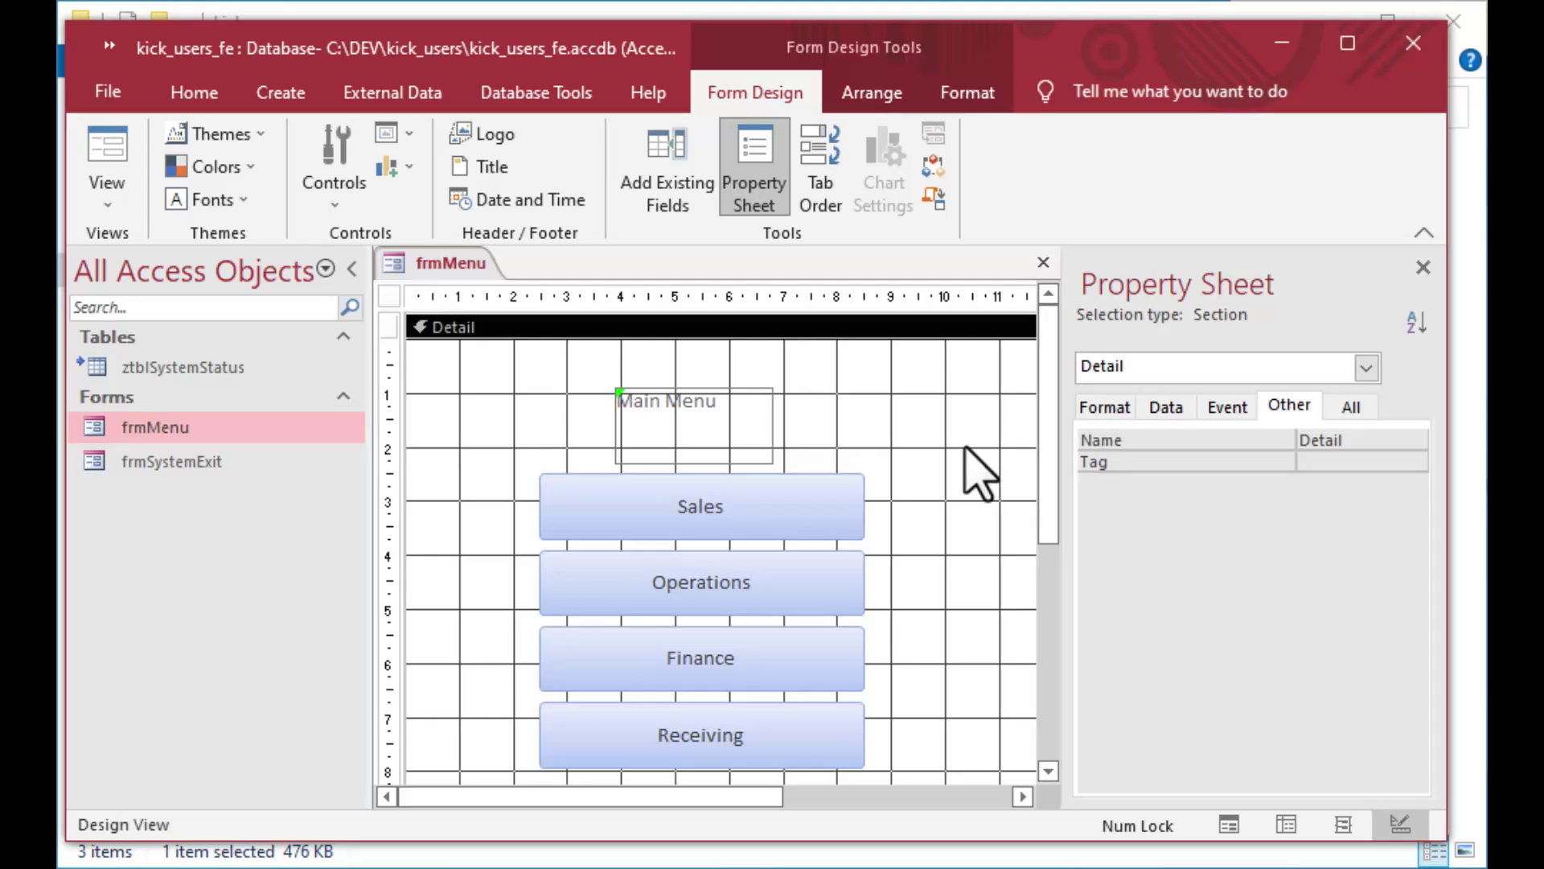
Set the timer interval of the frmMenu form itself to 60000 milliseconds.
left_click(1225, 409)
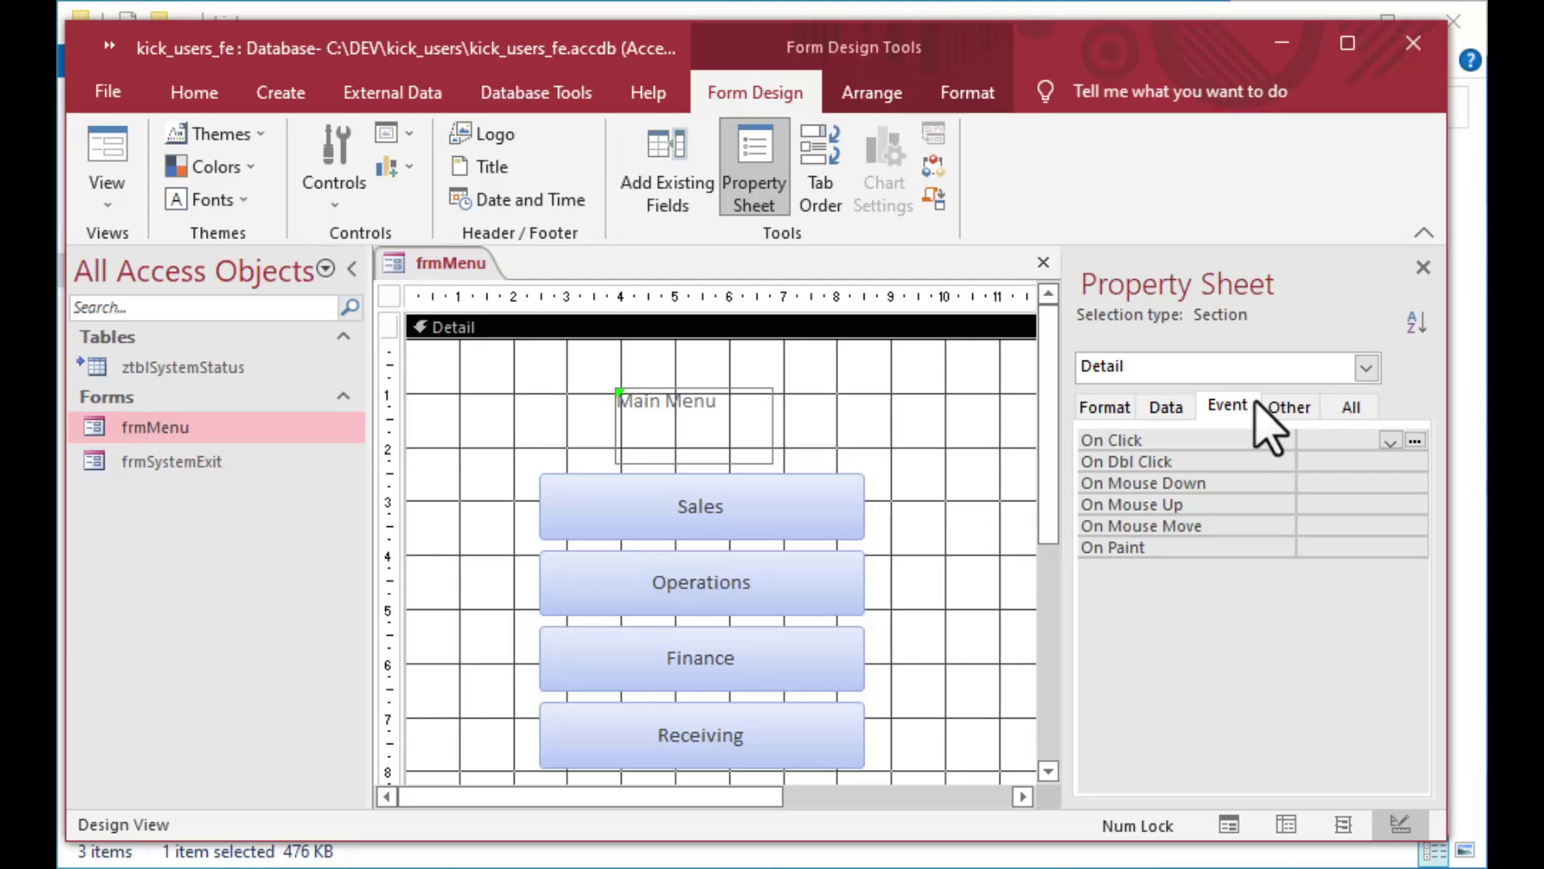
left_click_drag(1042, 482, 1049, 635)
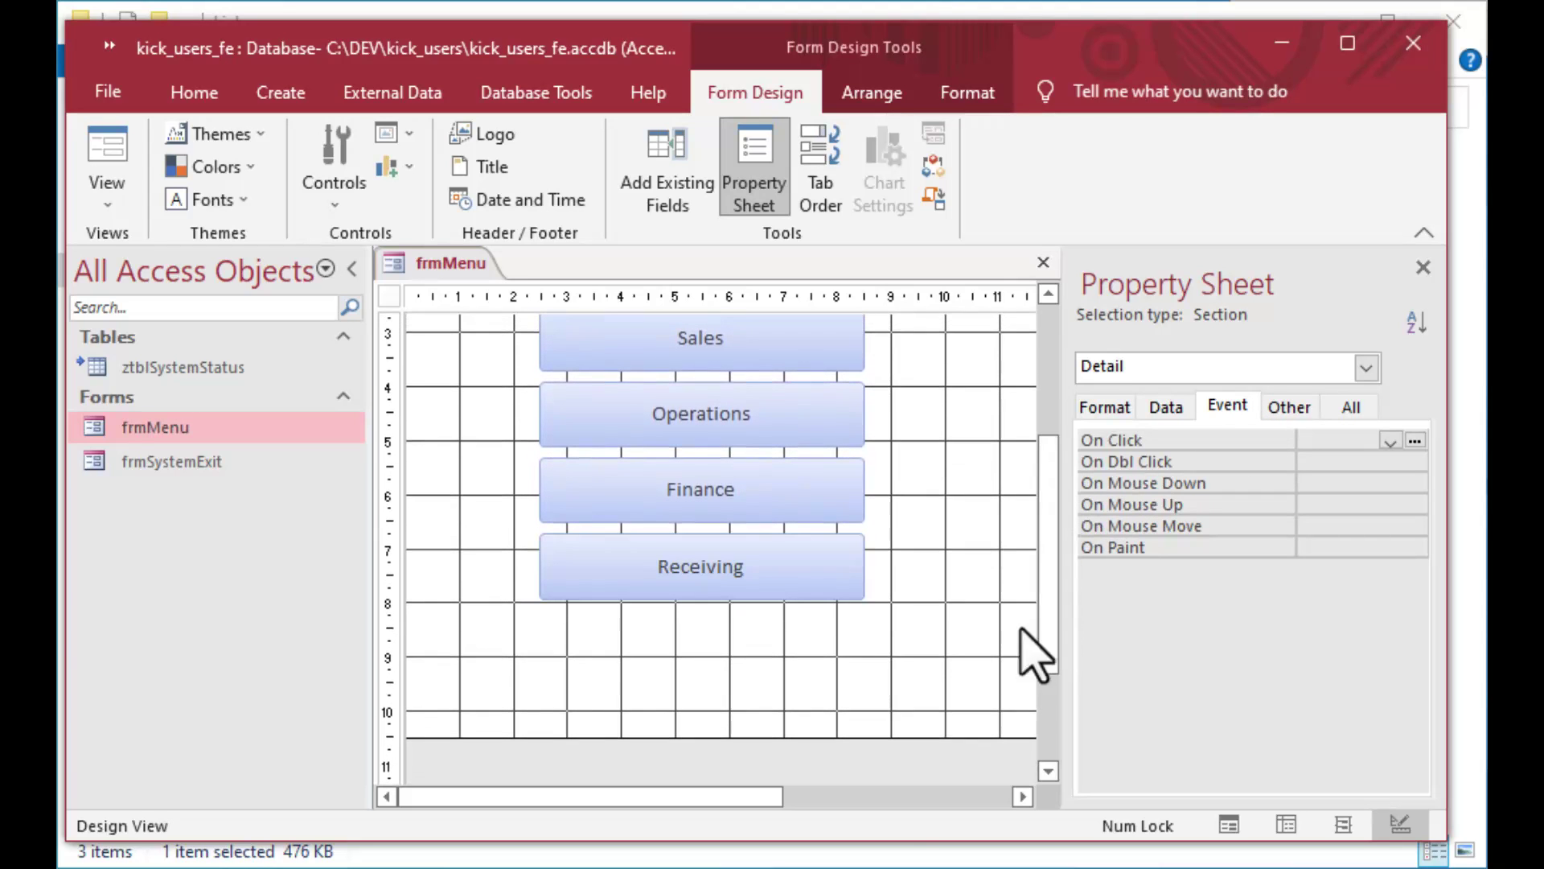
left_click(903, 769)
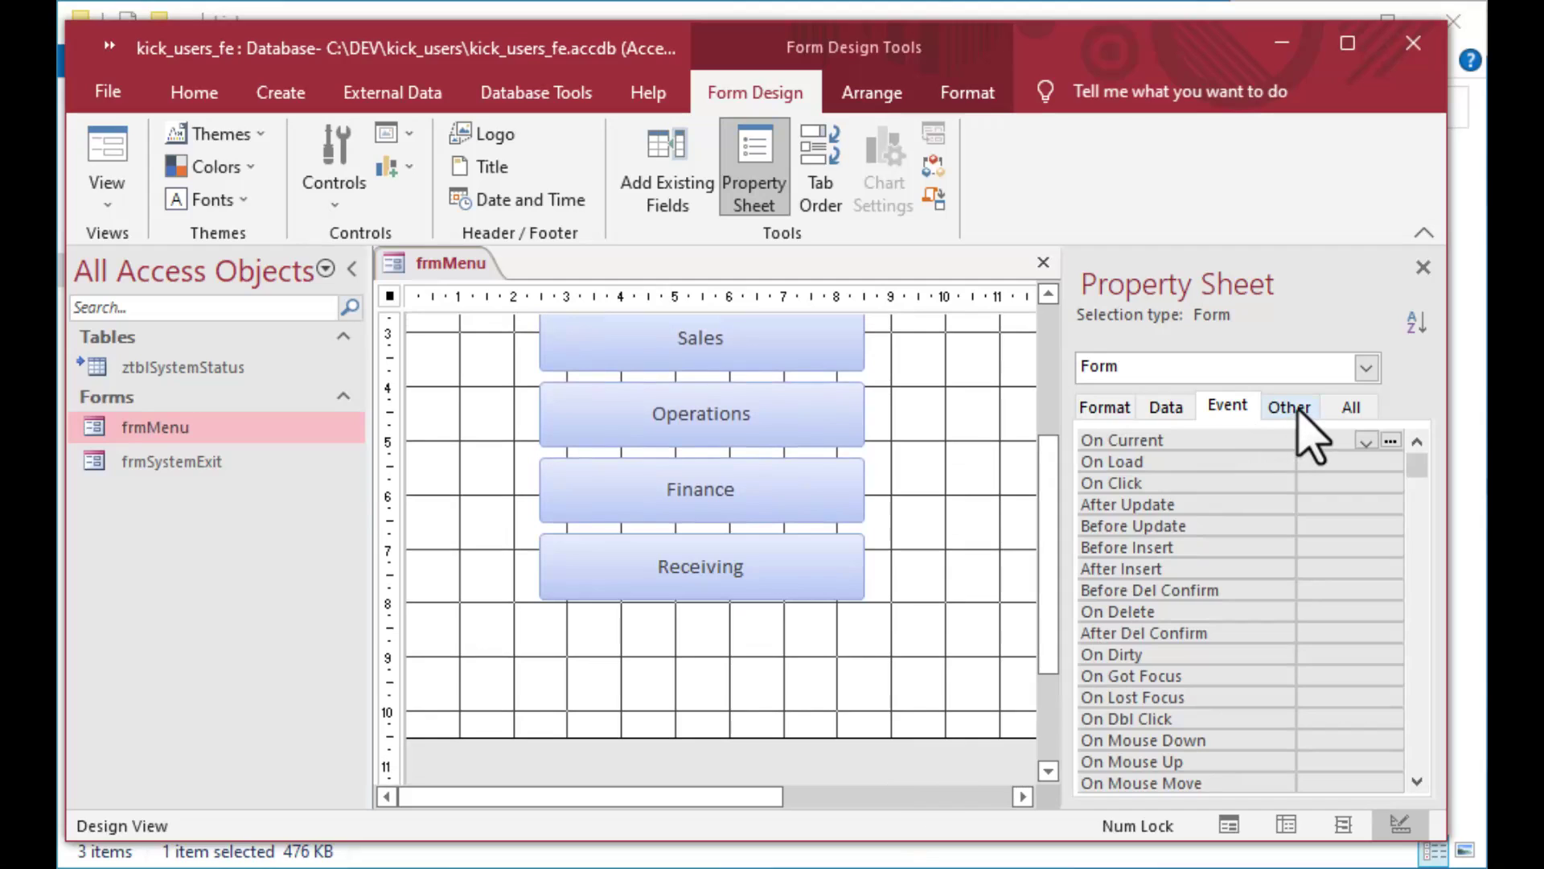
left_click(1238, 409)
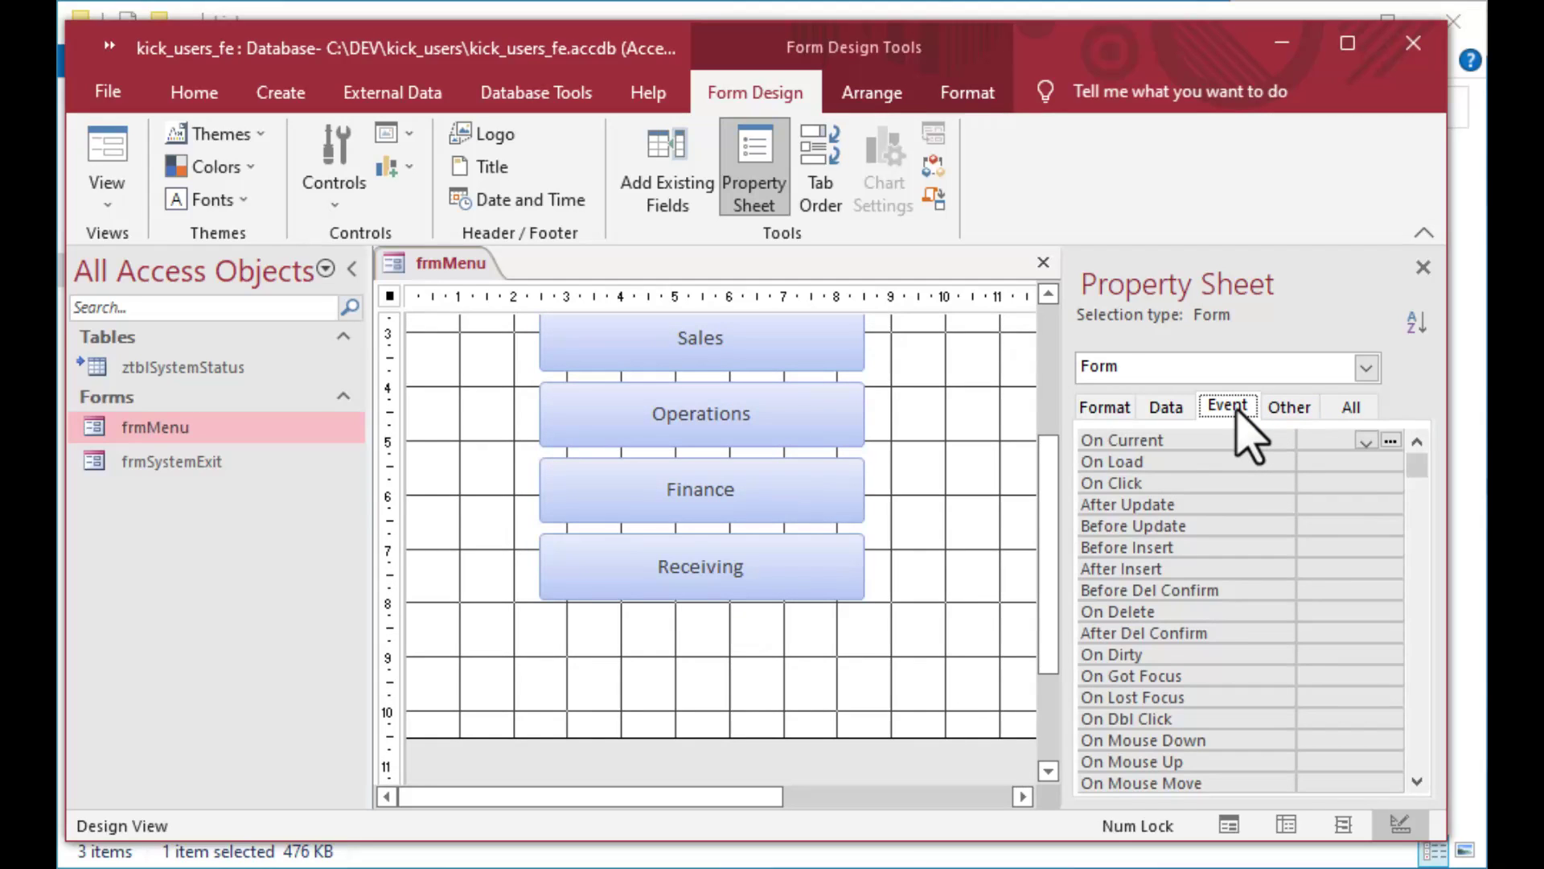
left_click(1415, 755)
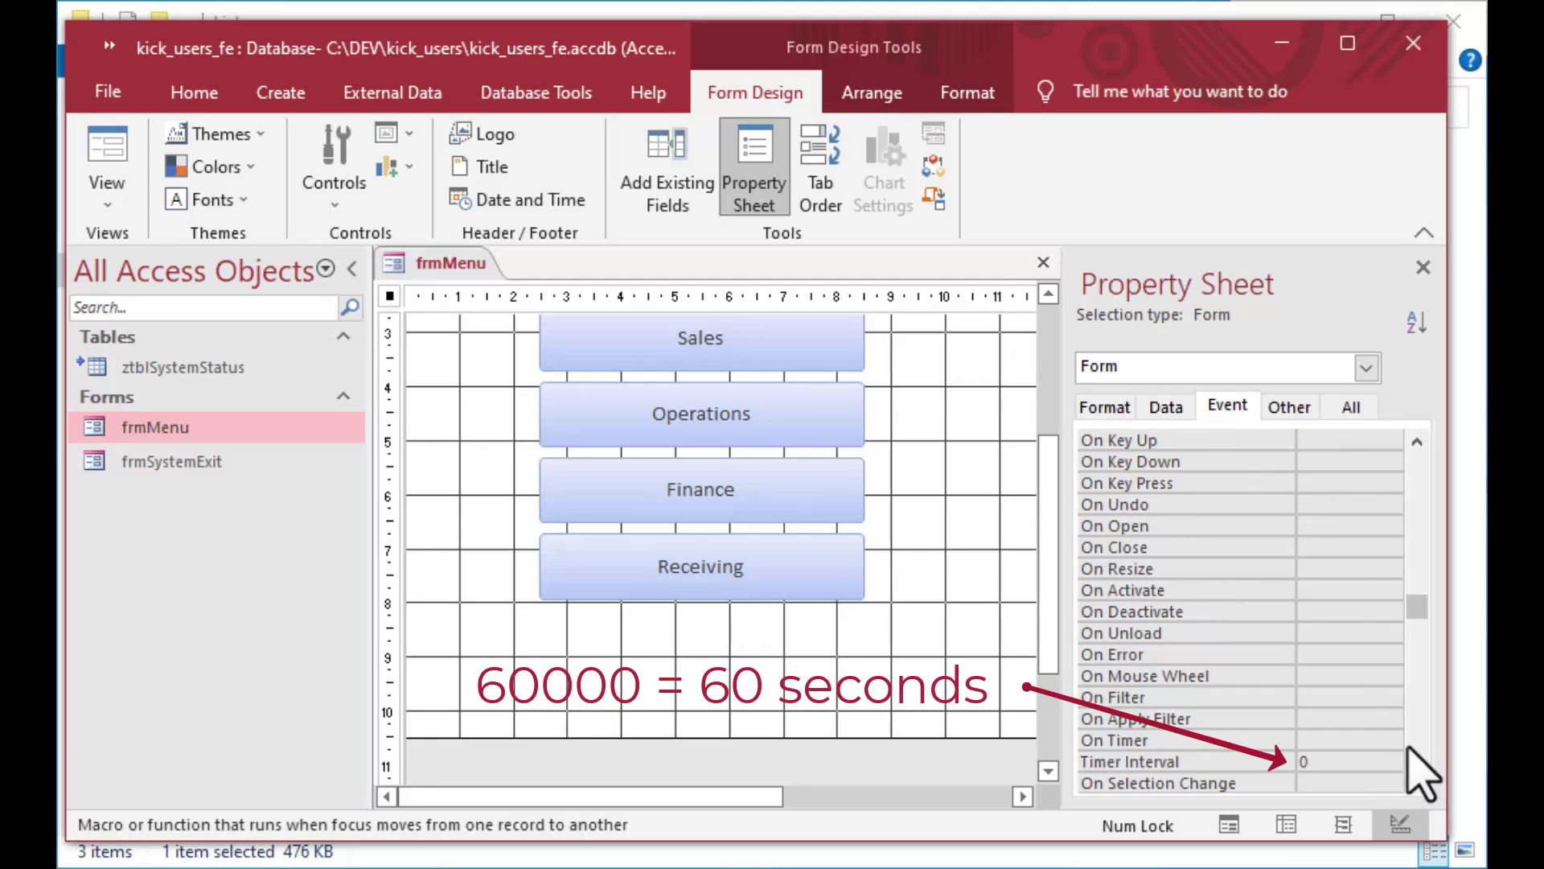
double_click(1334, 764)
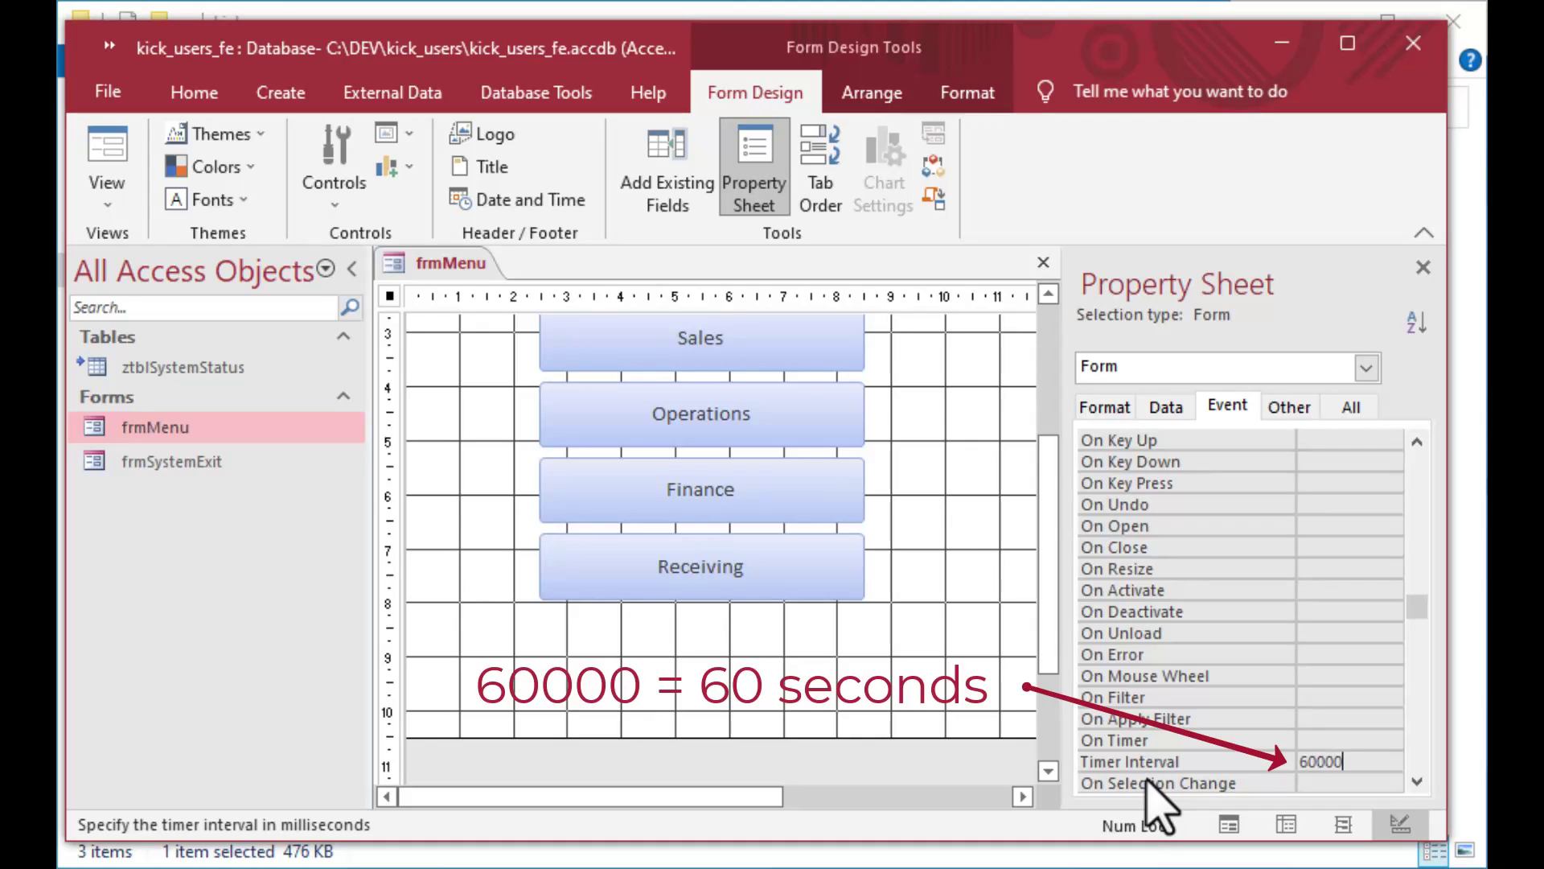
left_click(1316, 740)
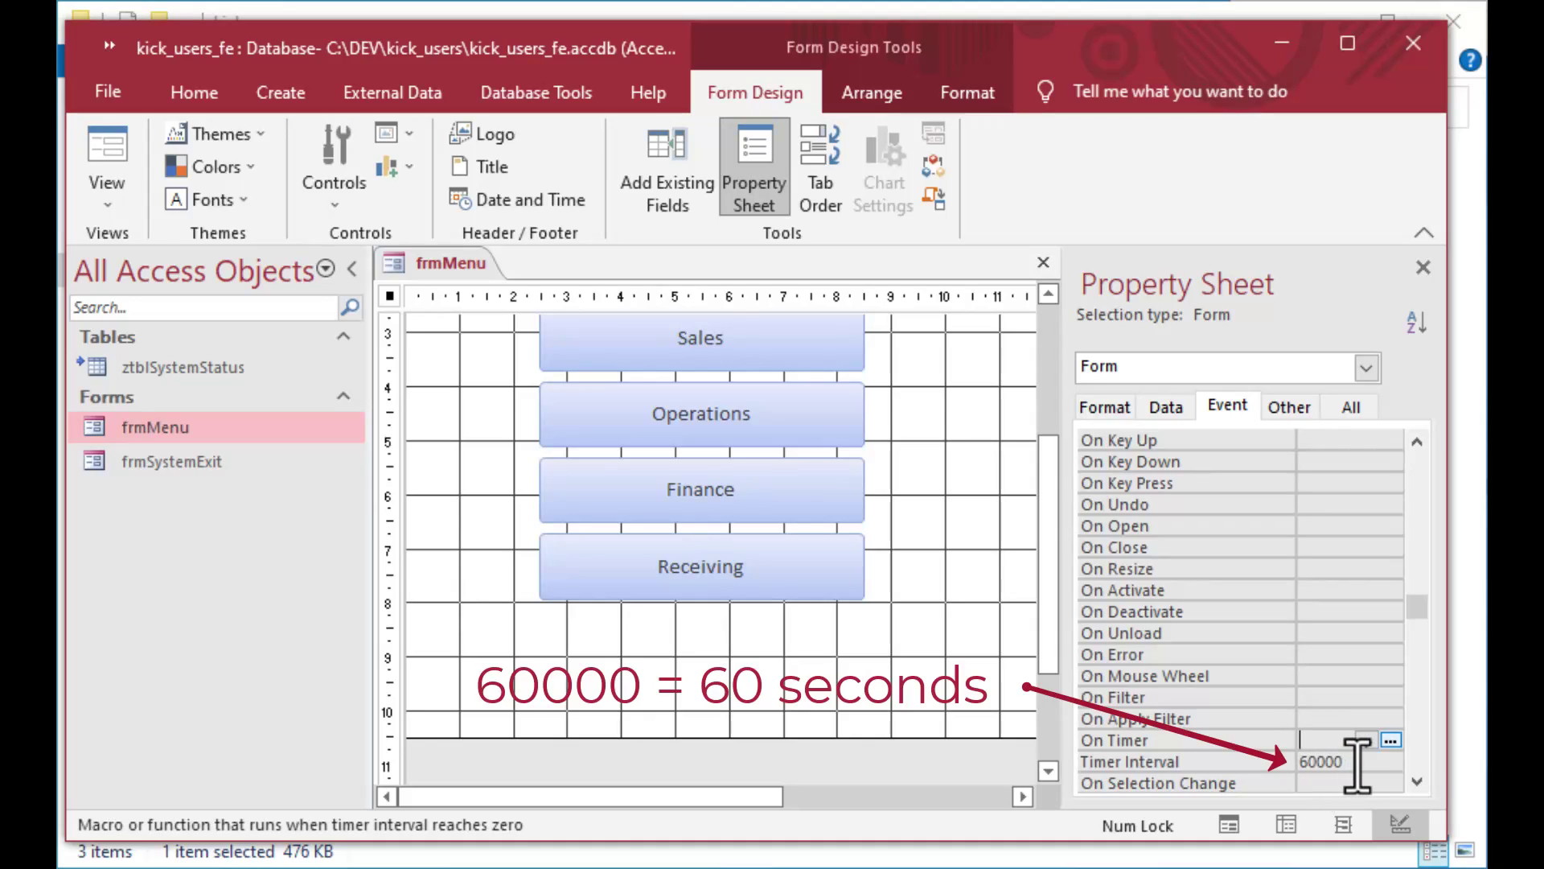
Set the form's timer interval to 20000 and create a VBA event procedure for its On Timer event.
left_click_drag(1358, 764, 1271, 764)
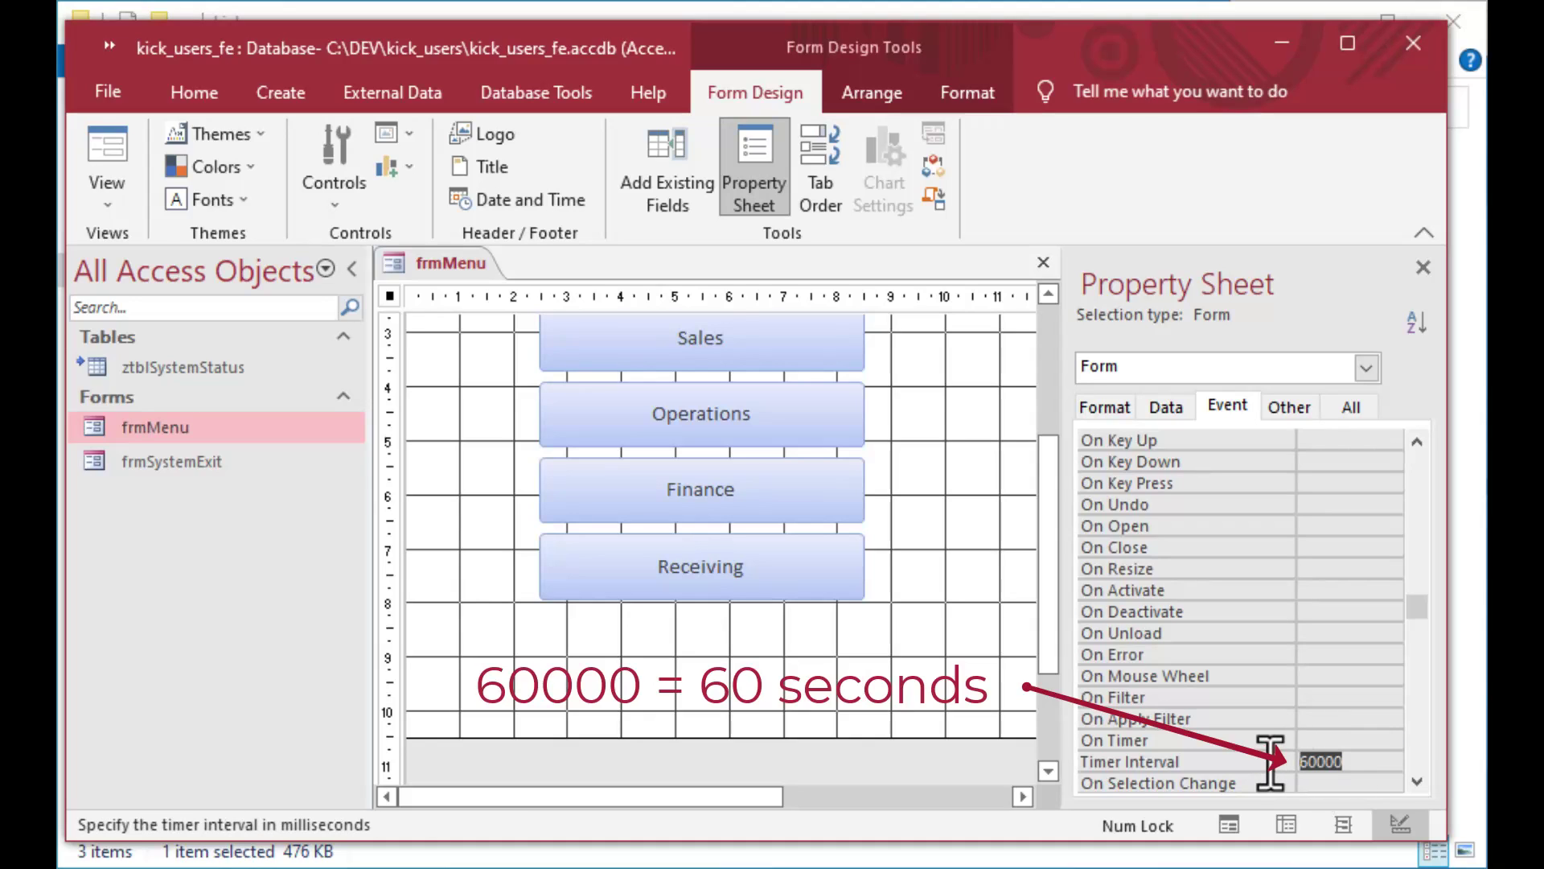
type("20000")
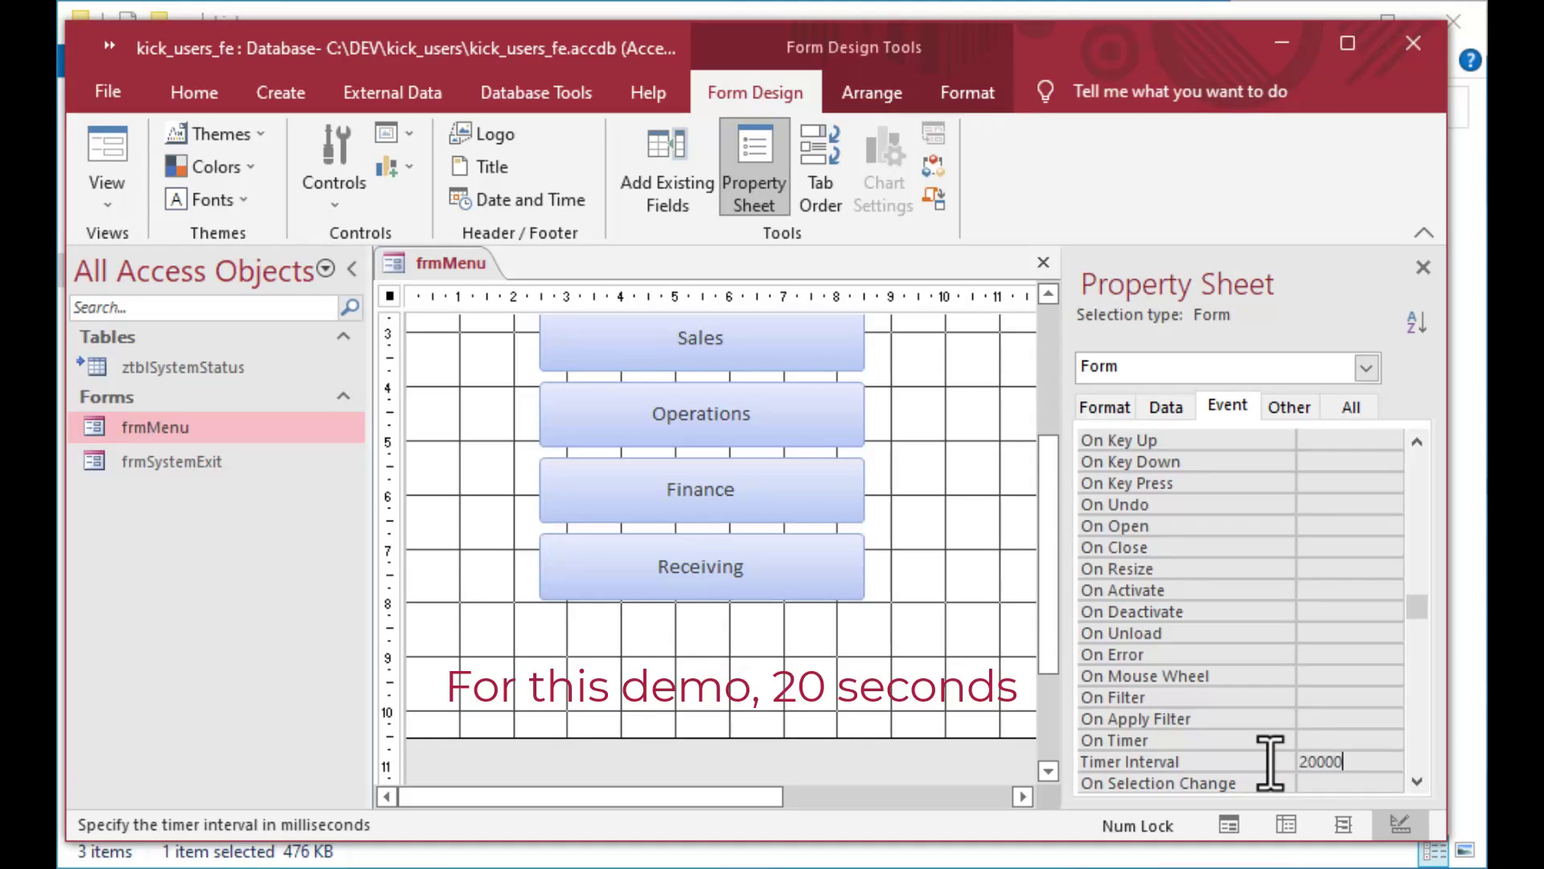
left_click(1322, 739)
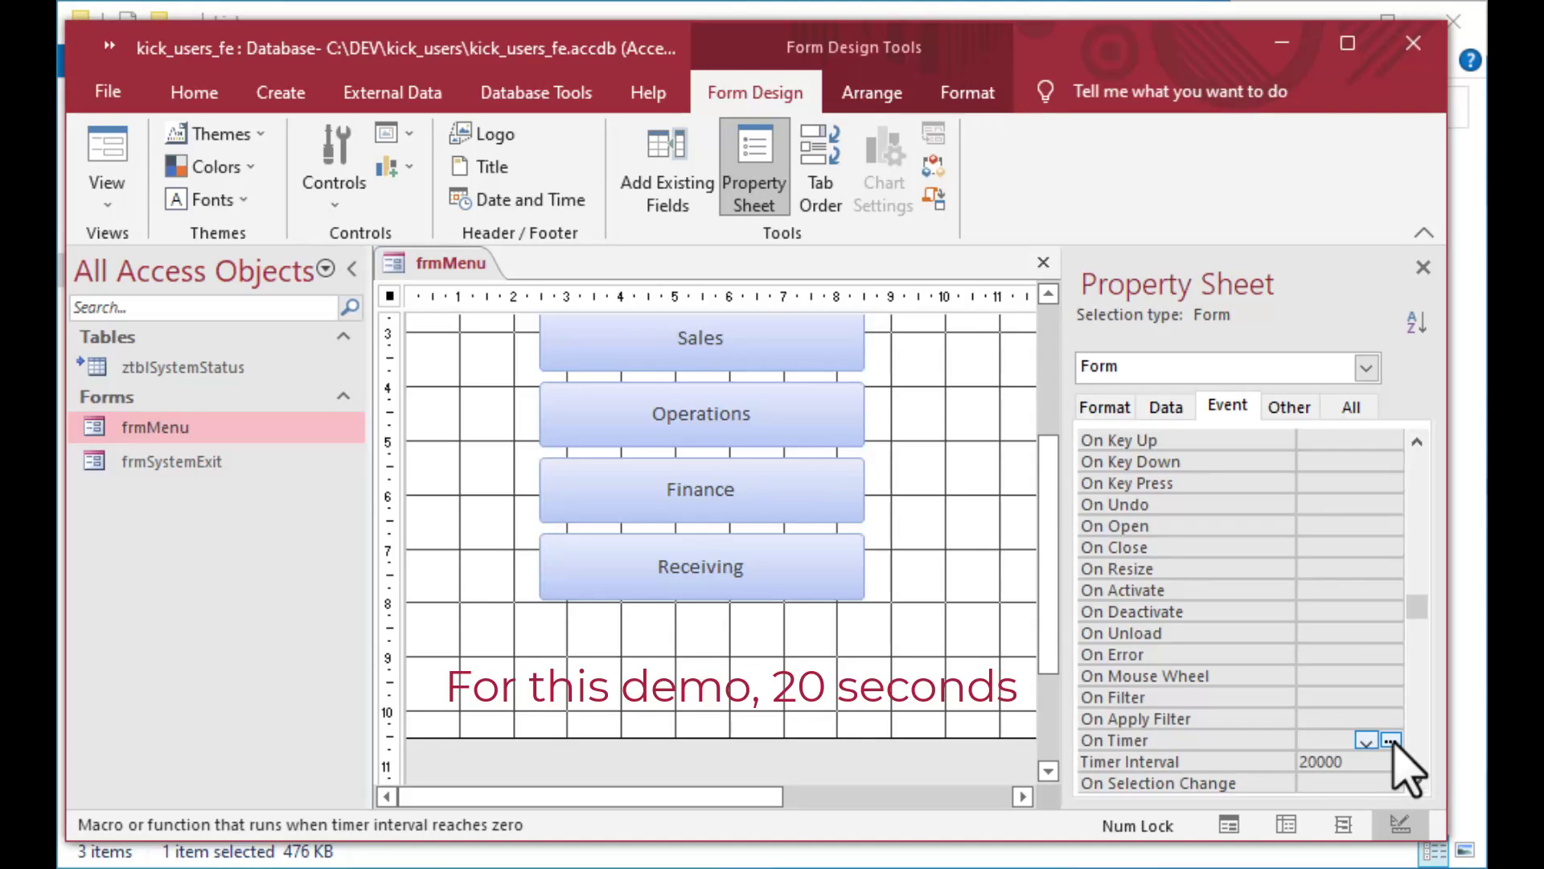
left_click(1393, 741)
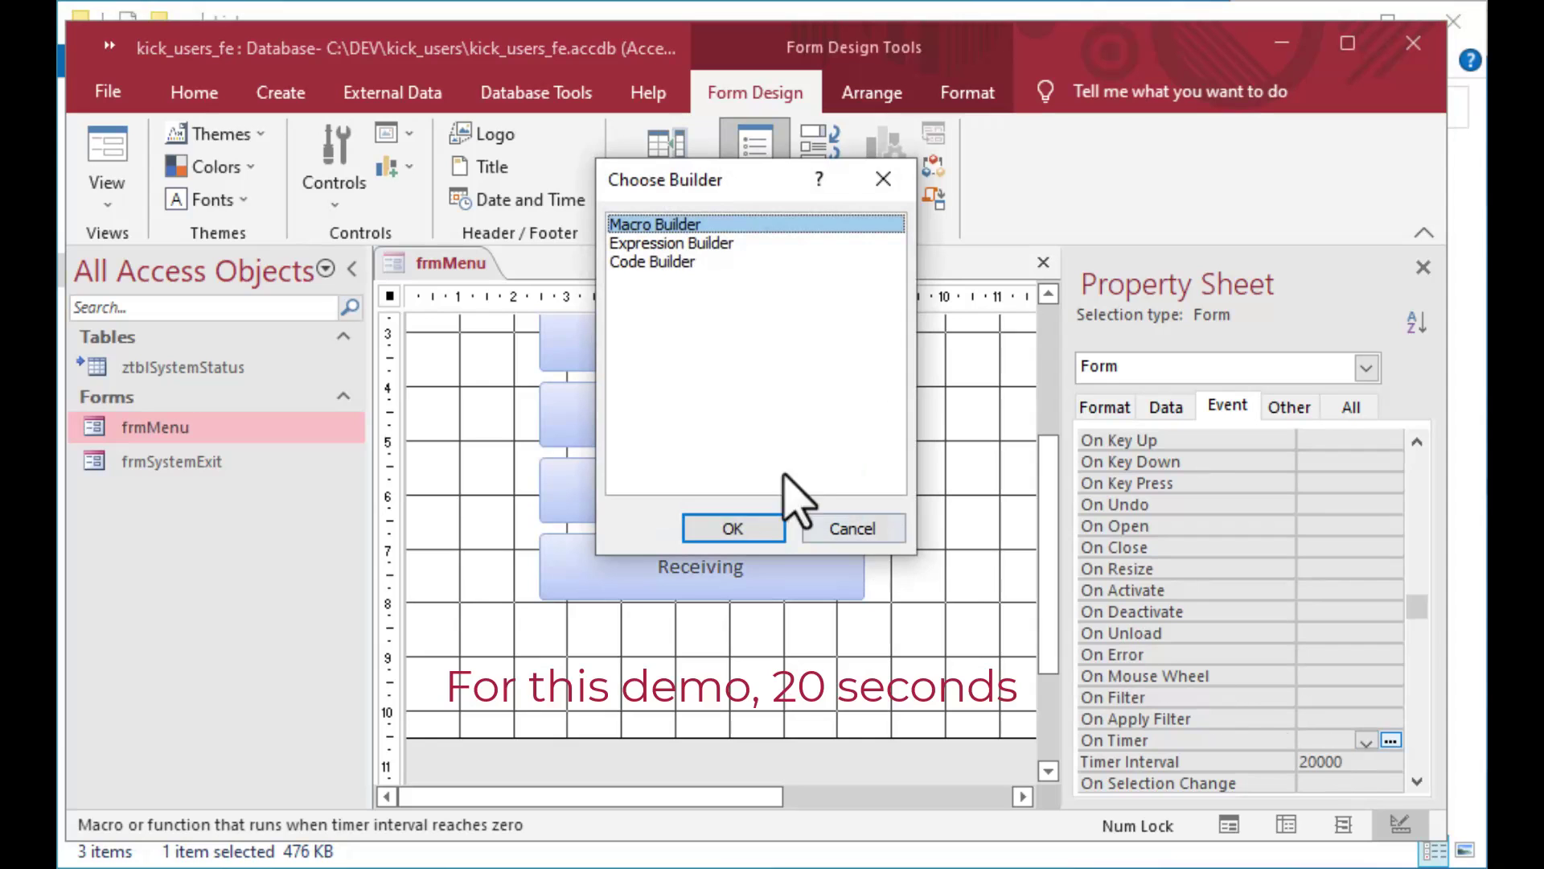
double_click(662, 262)
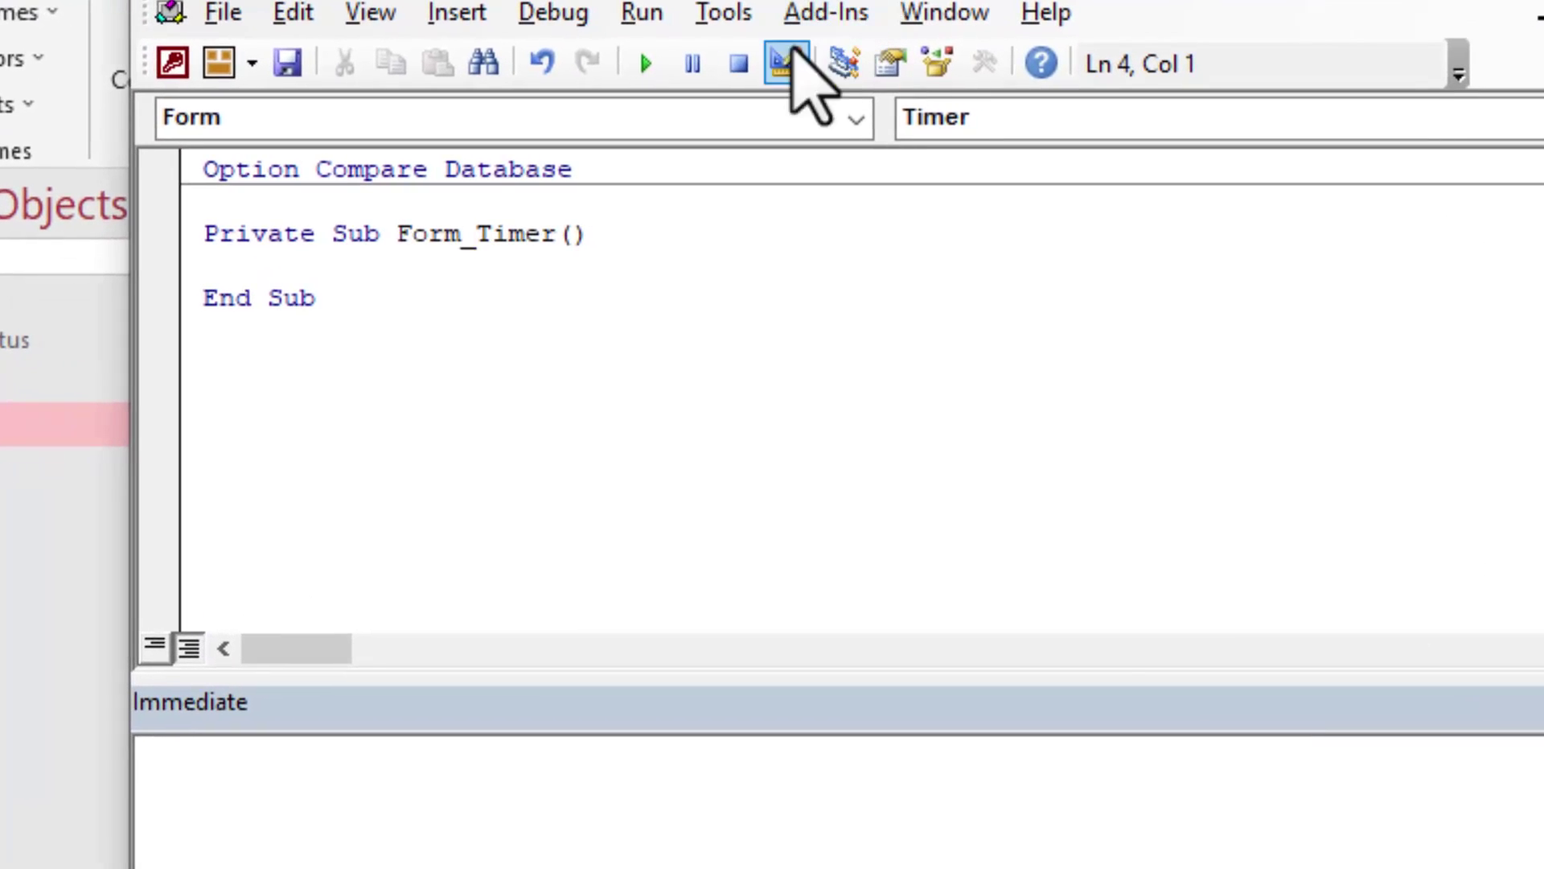
Add the comment 'Checks system status' to Form_Timer and declare the variable varRetVal below it.
type("'")
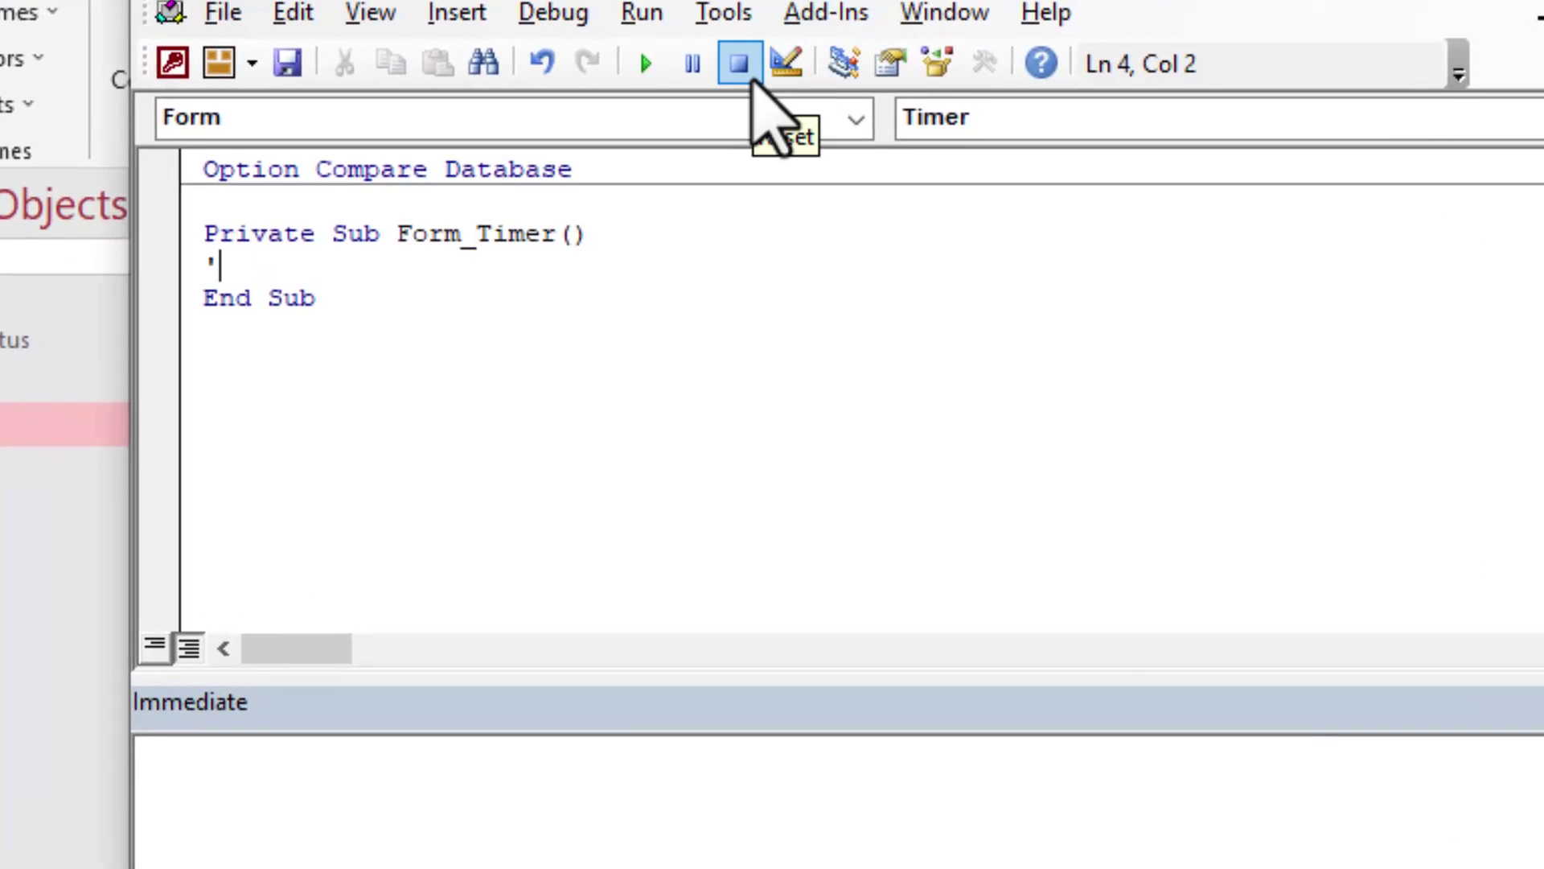
type("Checks system status")
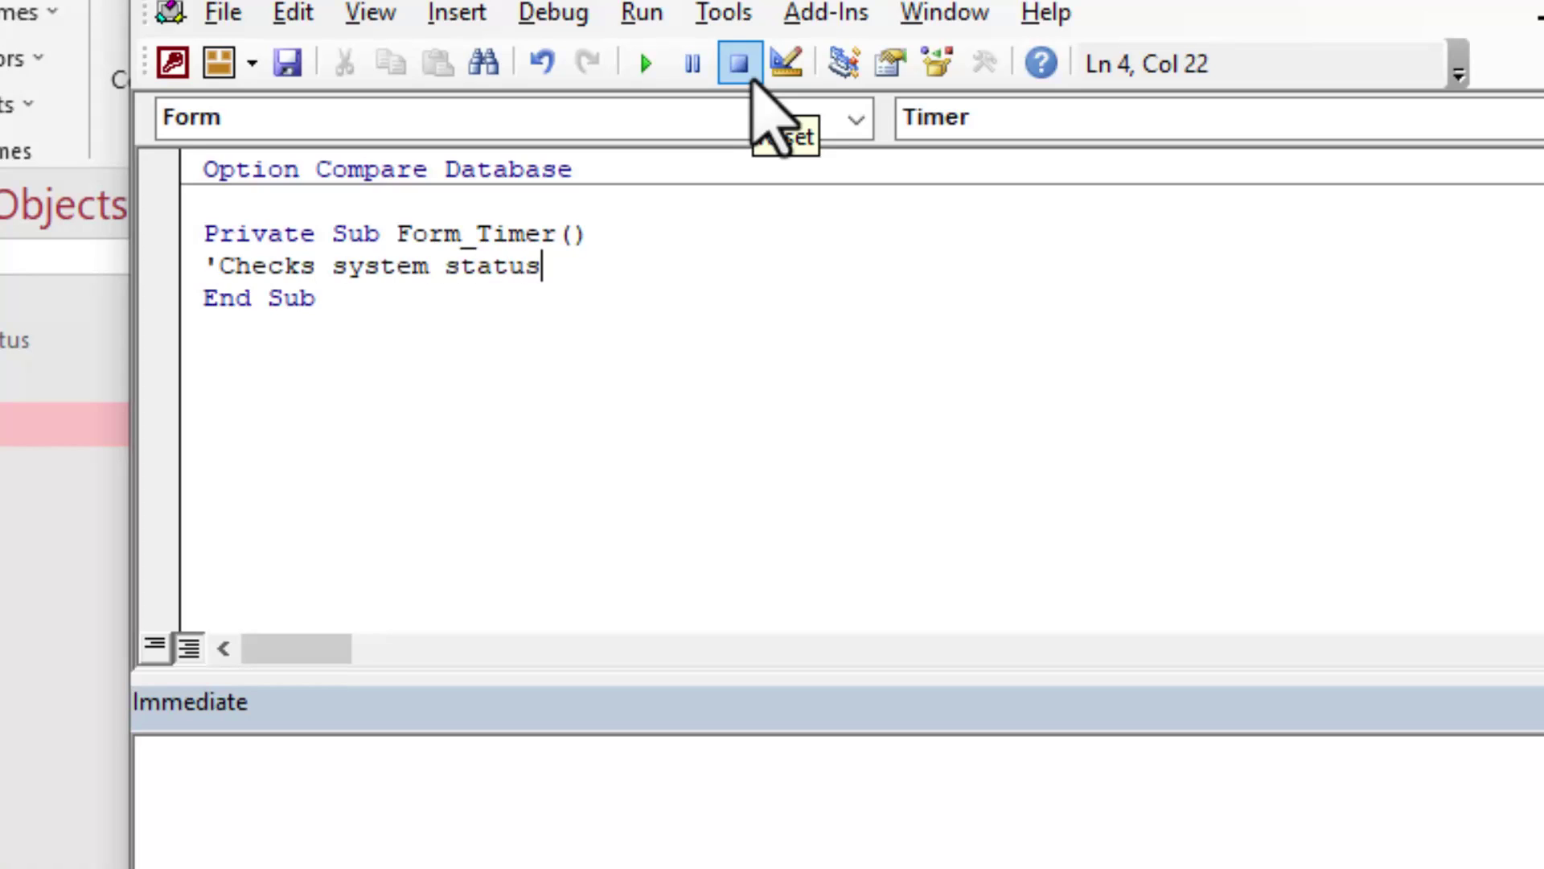
key("Return")
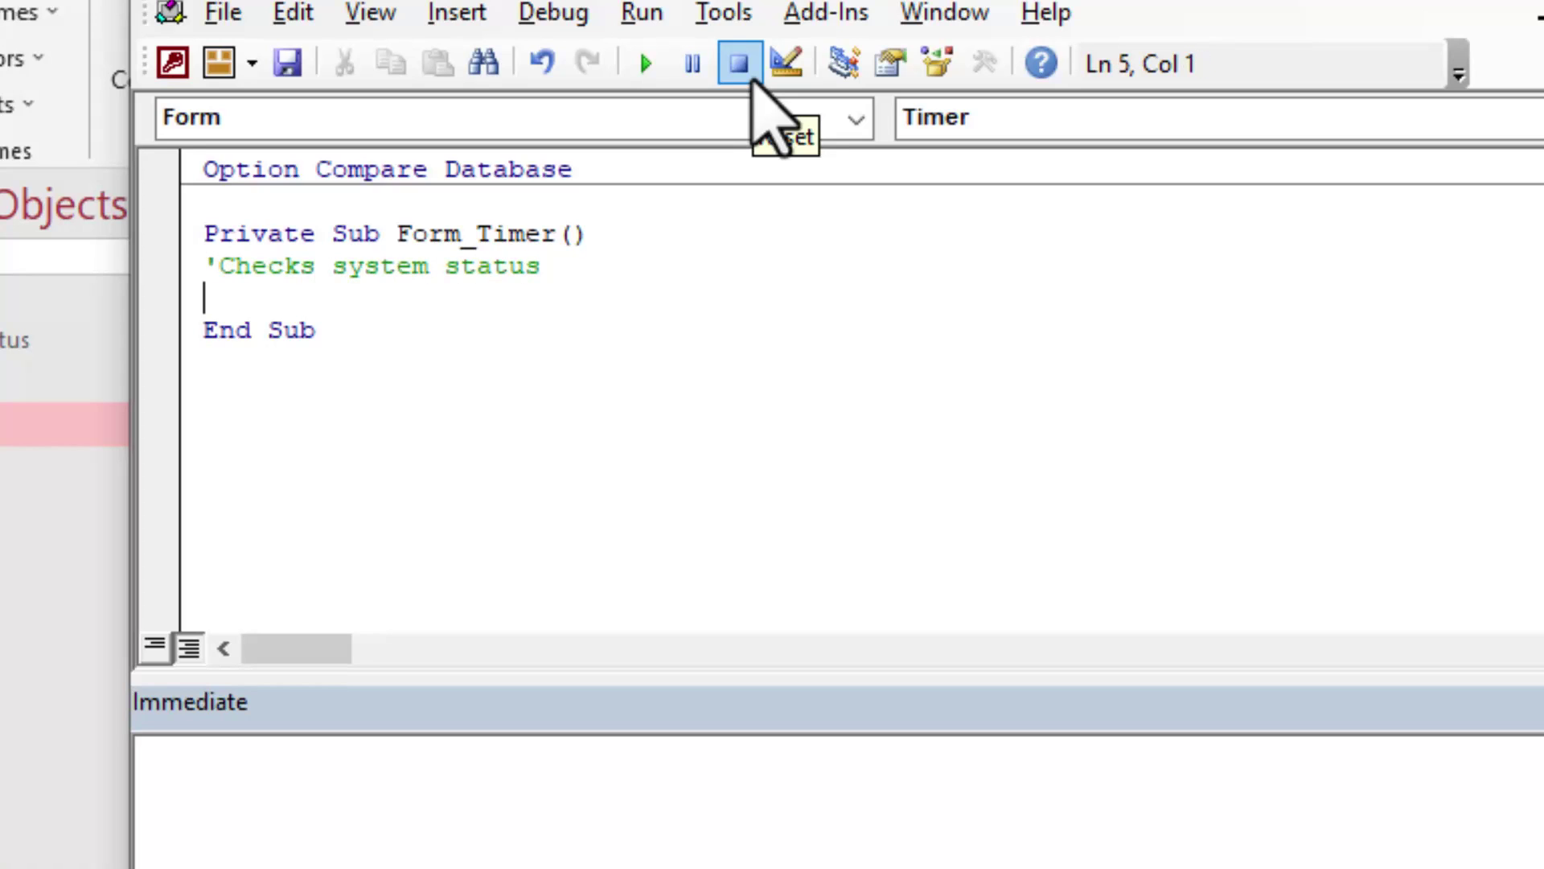
type("Dim varRetVal")
key("Return")
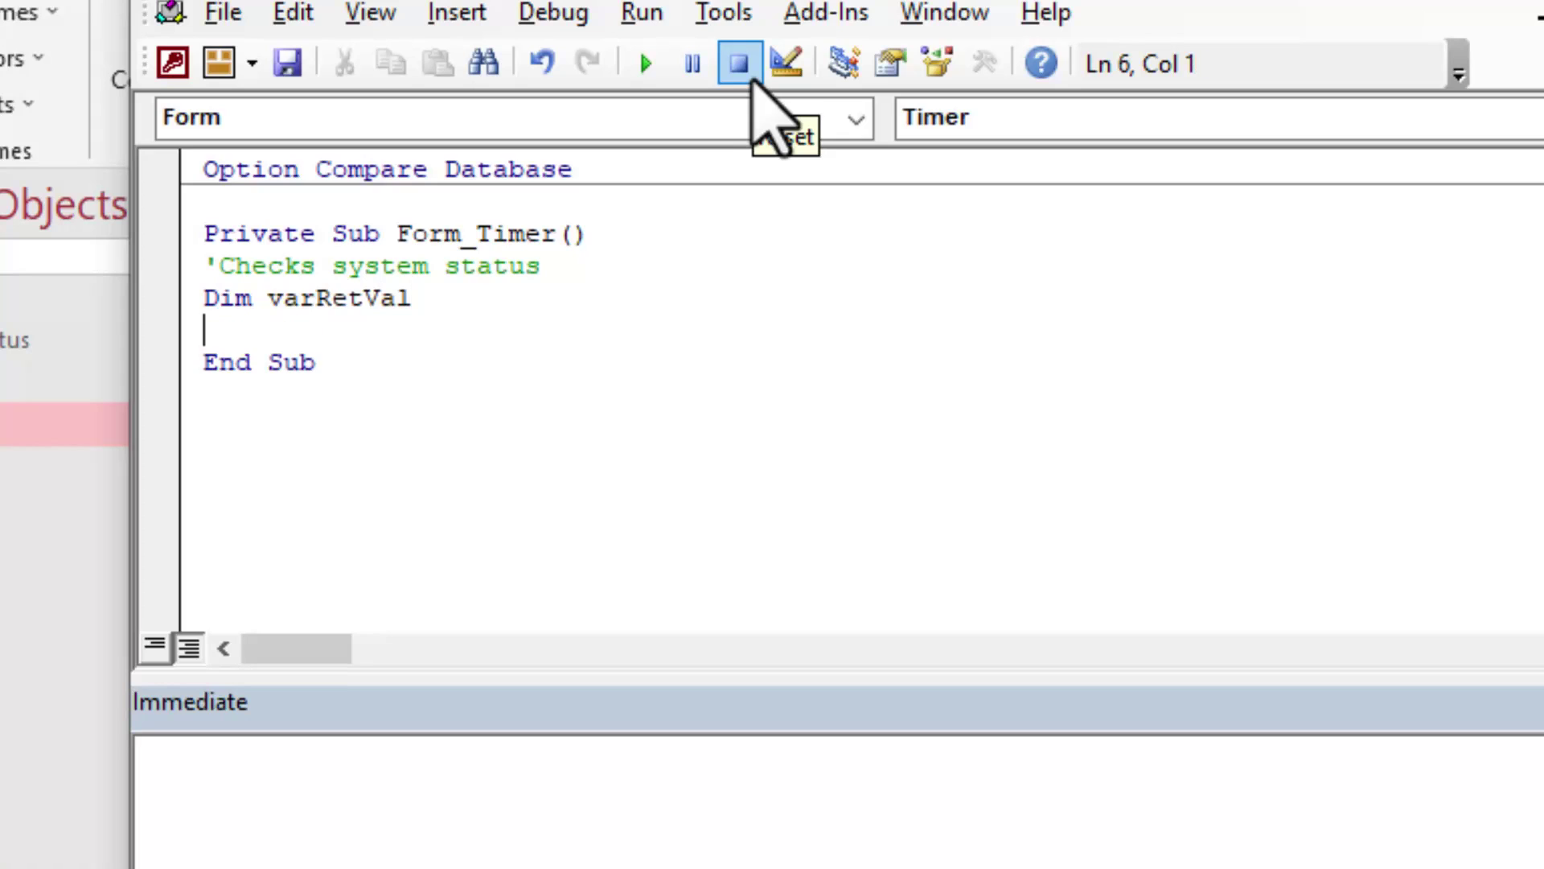
Assign varRetVal the result of DLookup("SystemUP", "ztblSystemStatus") on an indented line.
type("varRe")
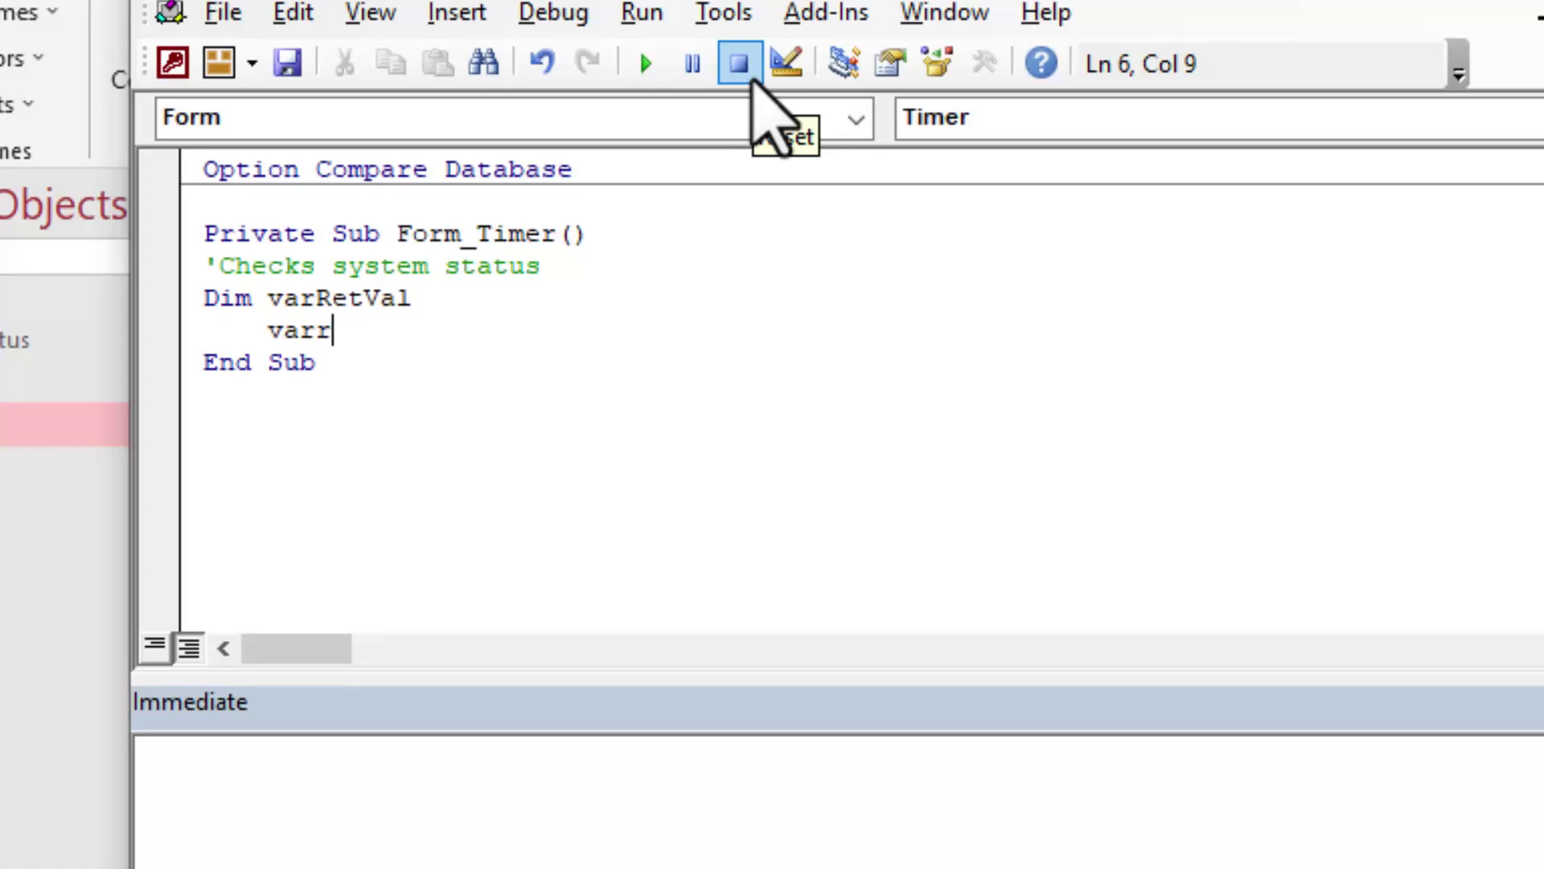
type("tVal = ")
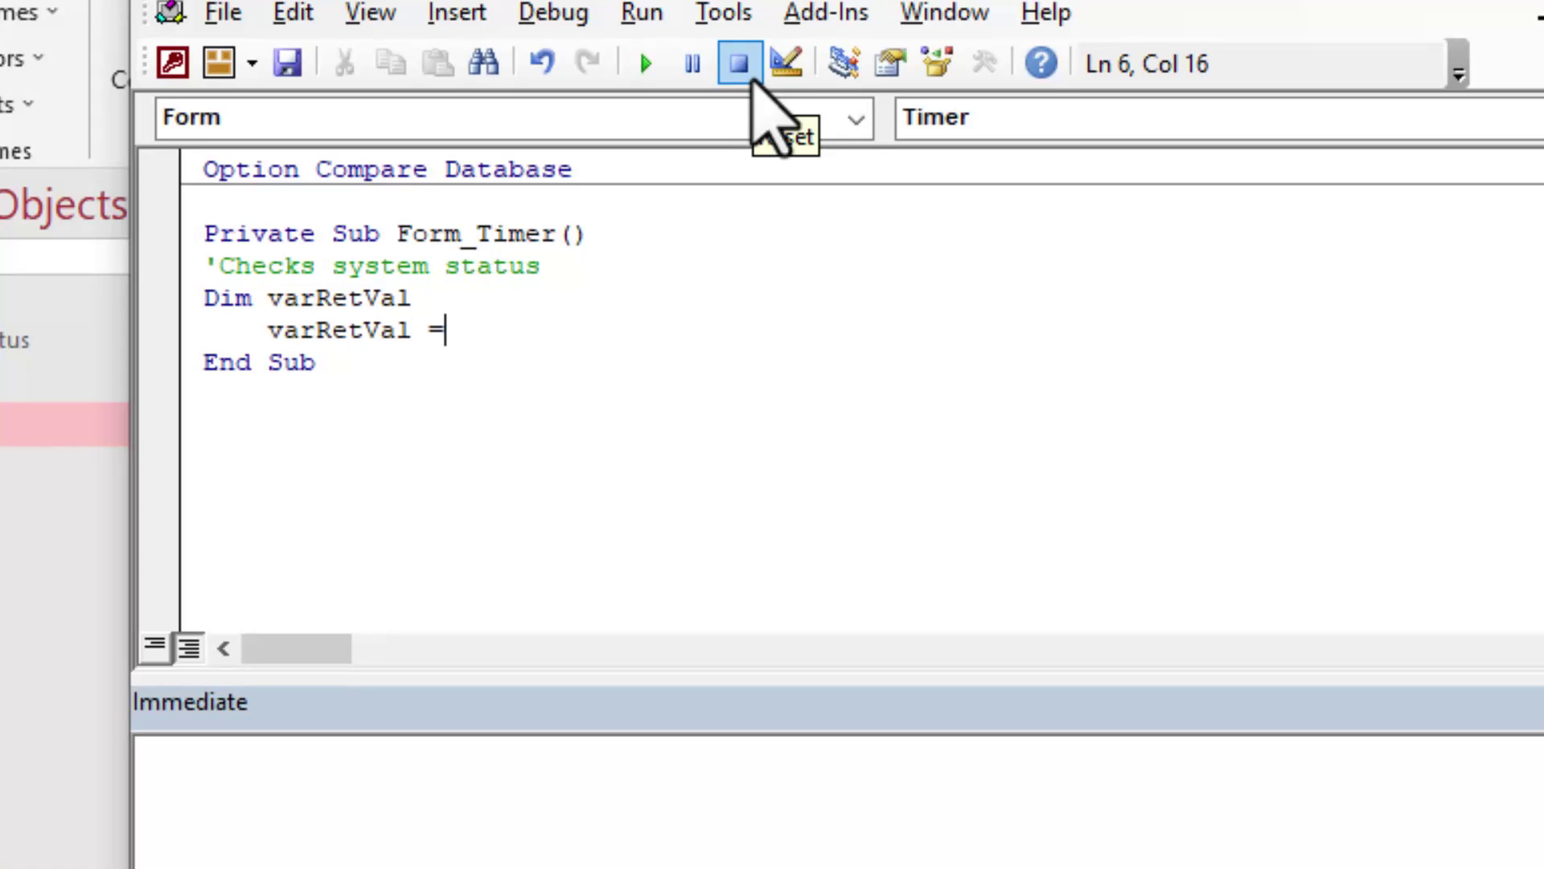
type("DLooku")
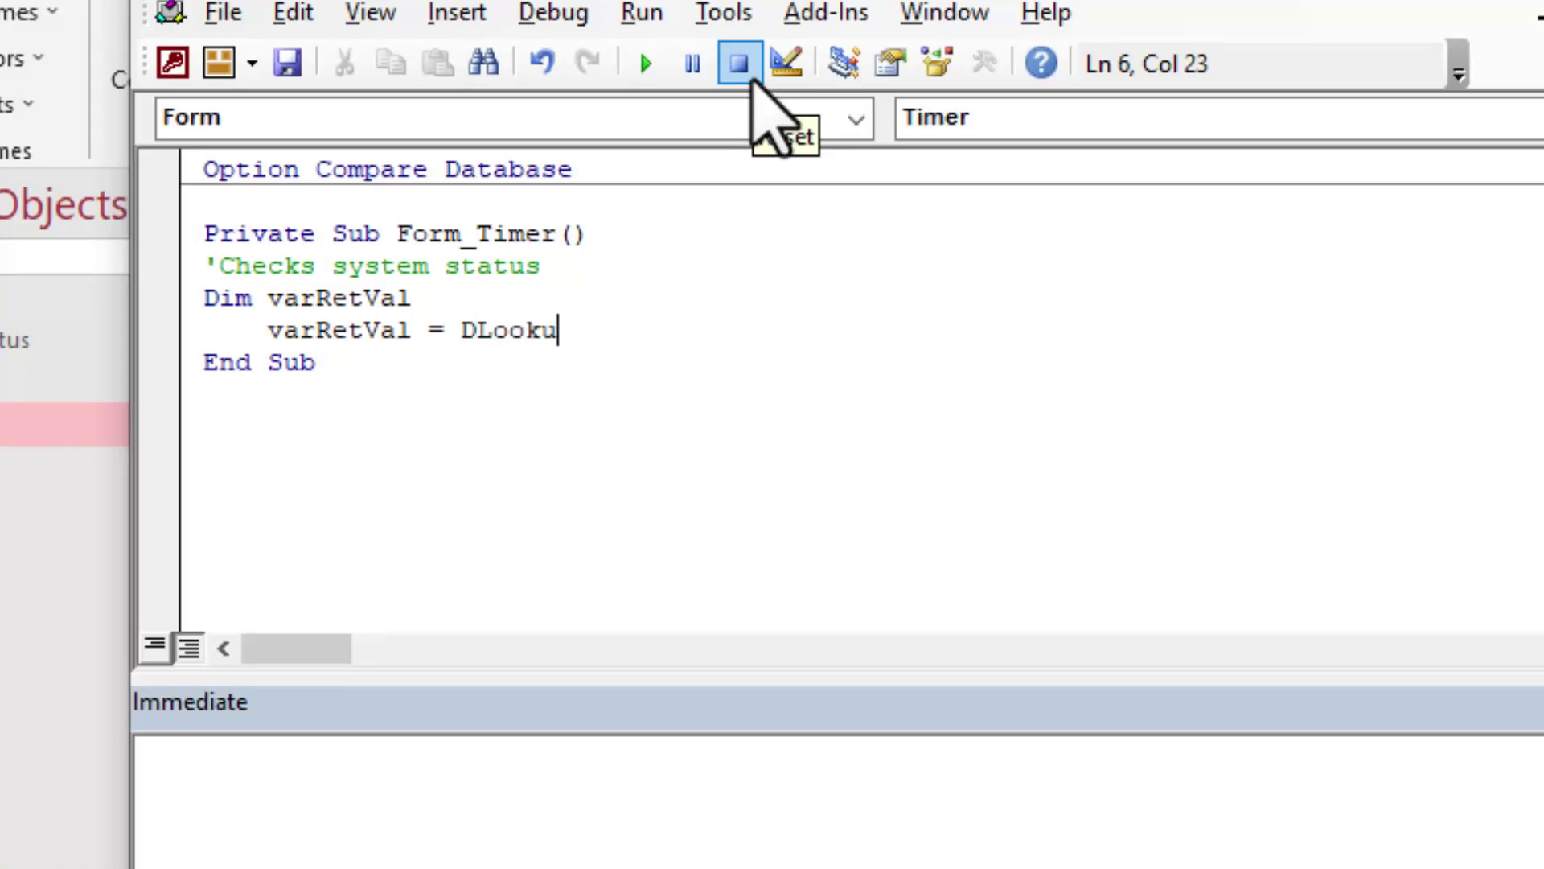
type("p(\"")
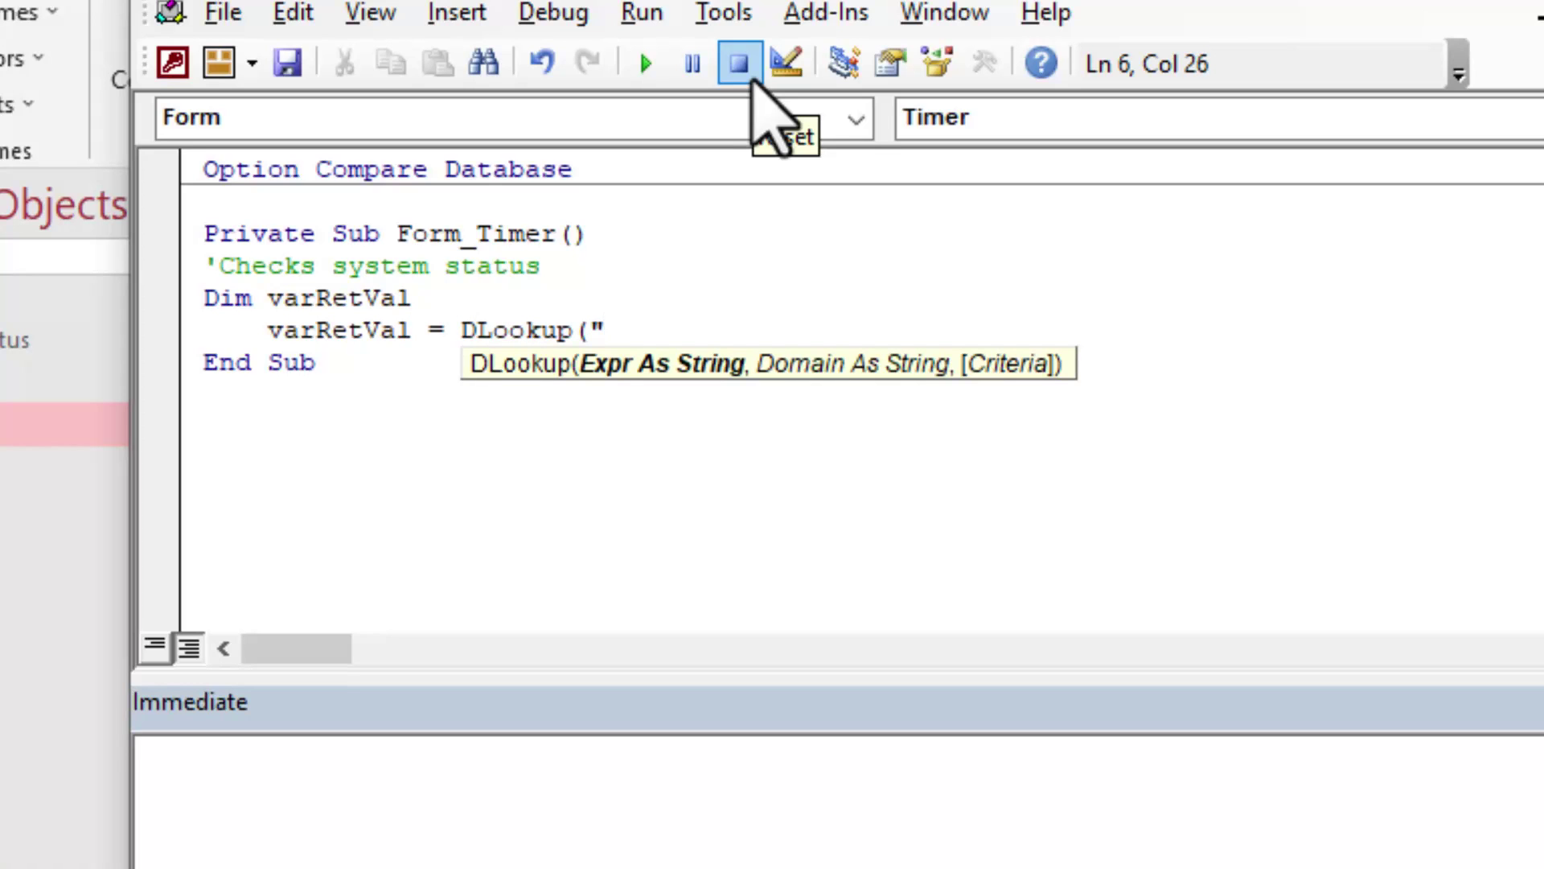
type("Sy")
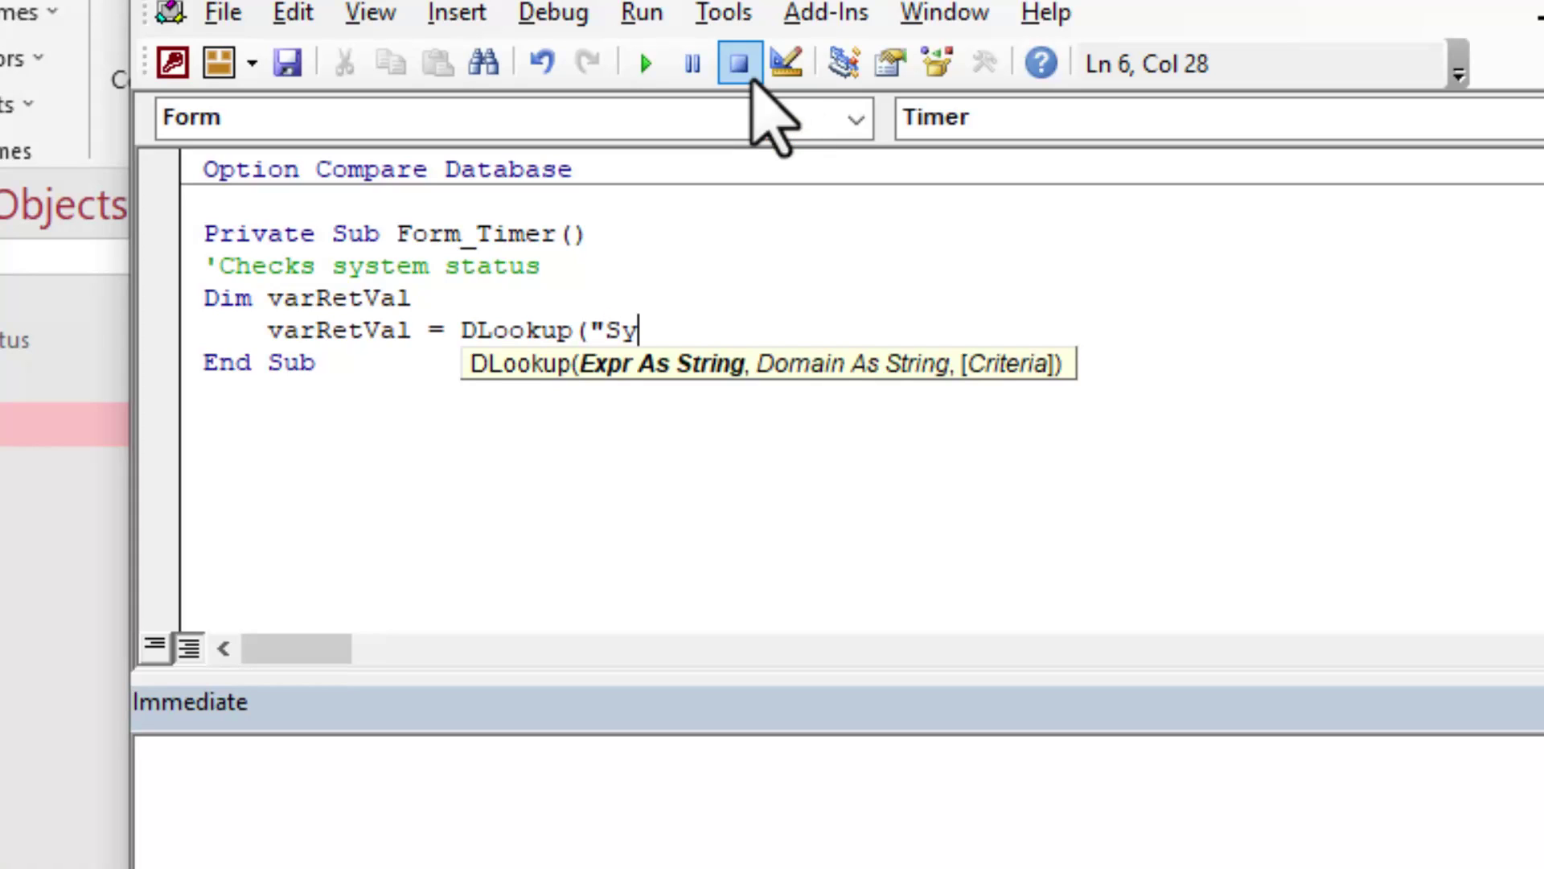
type("stemUP")
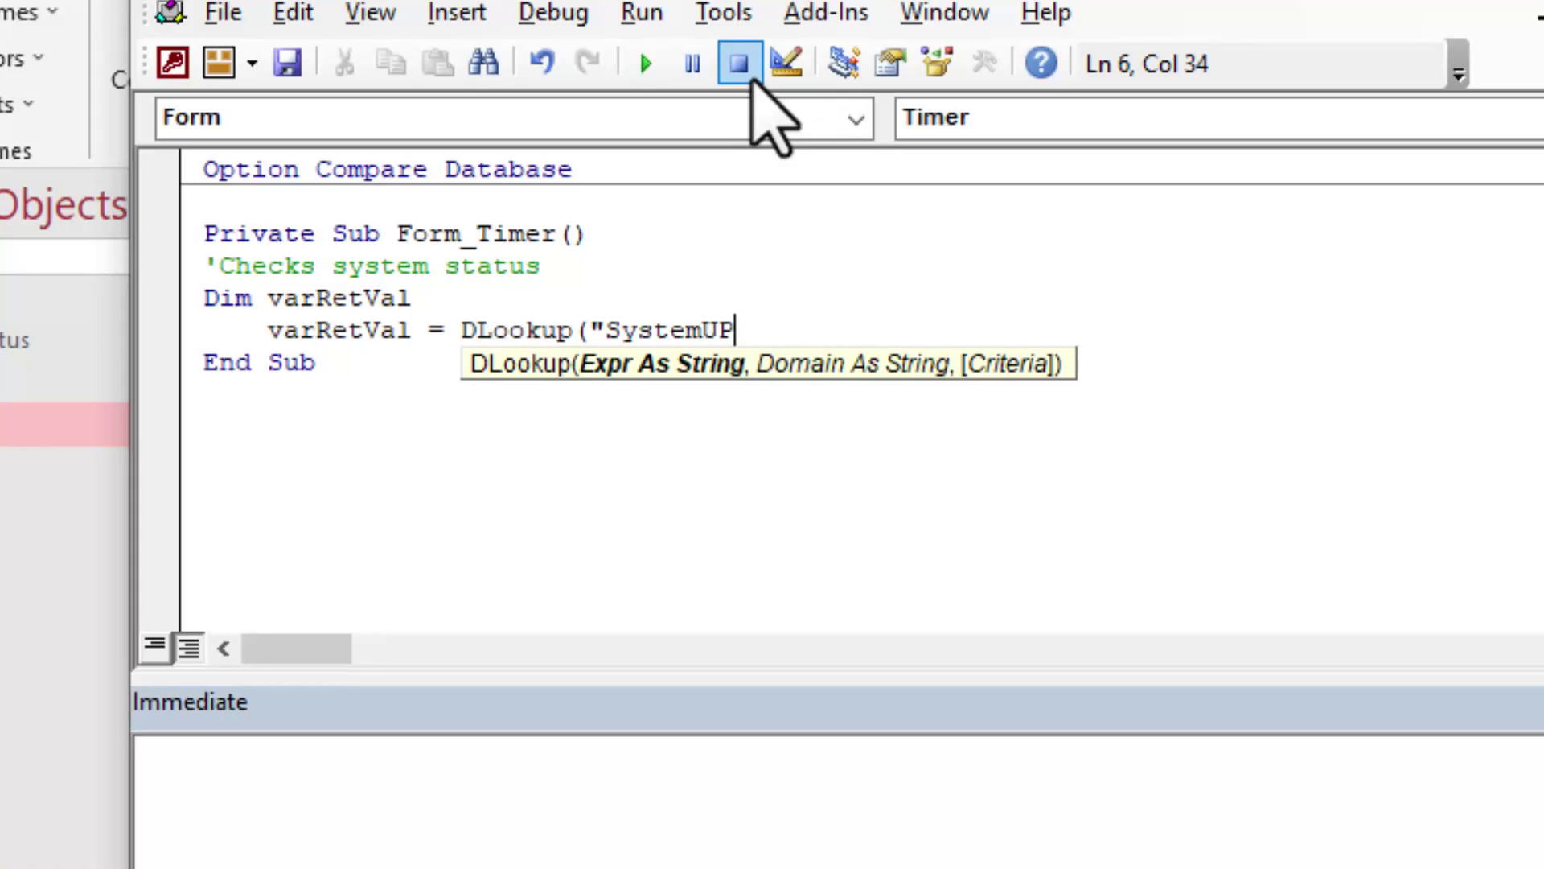
type("\", ")
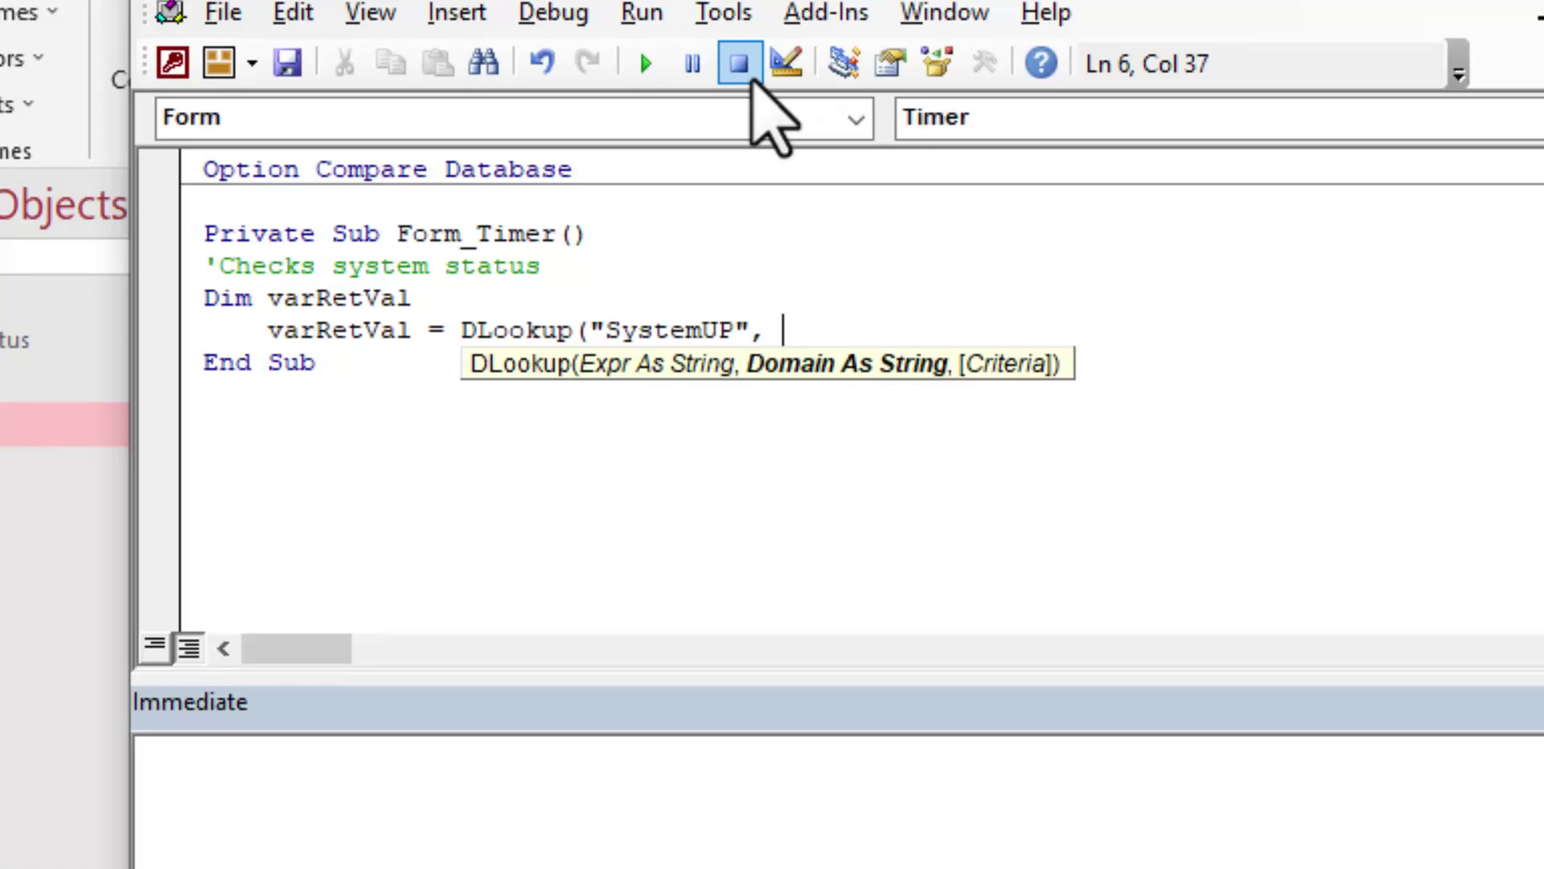
type("\"ztblSystemStatus\")")
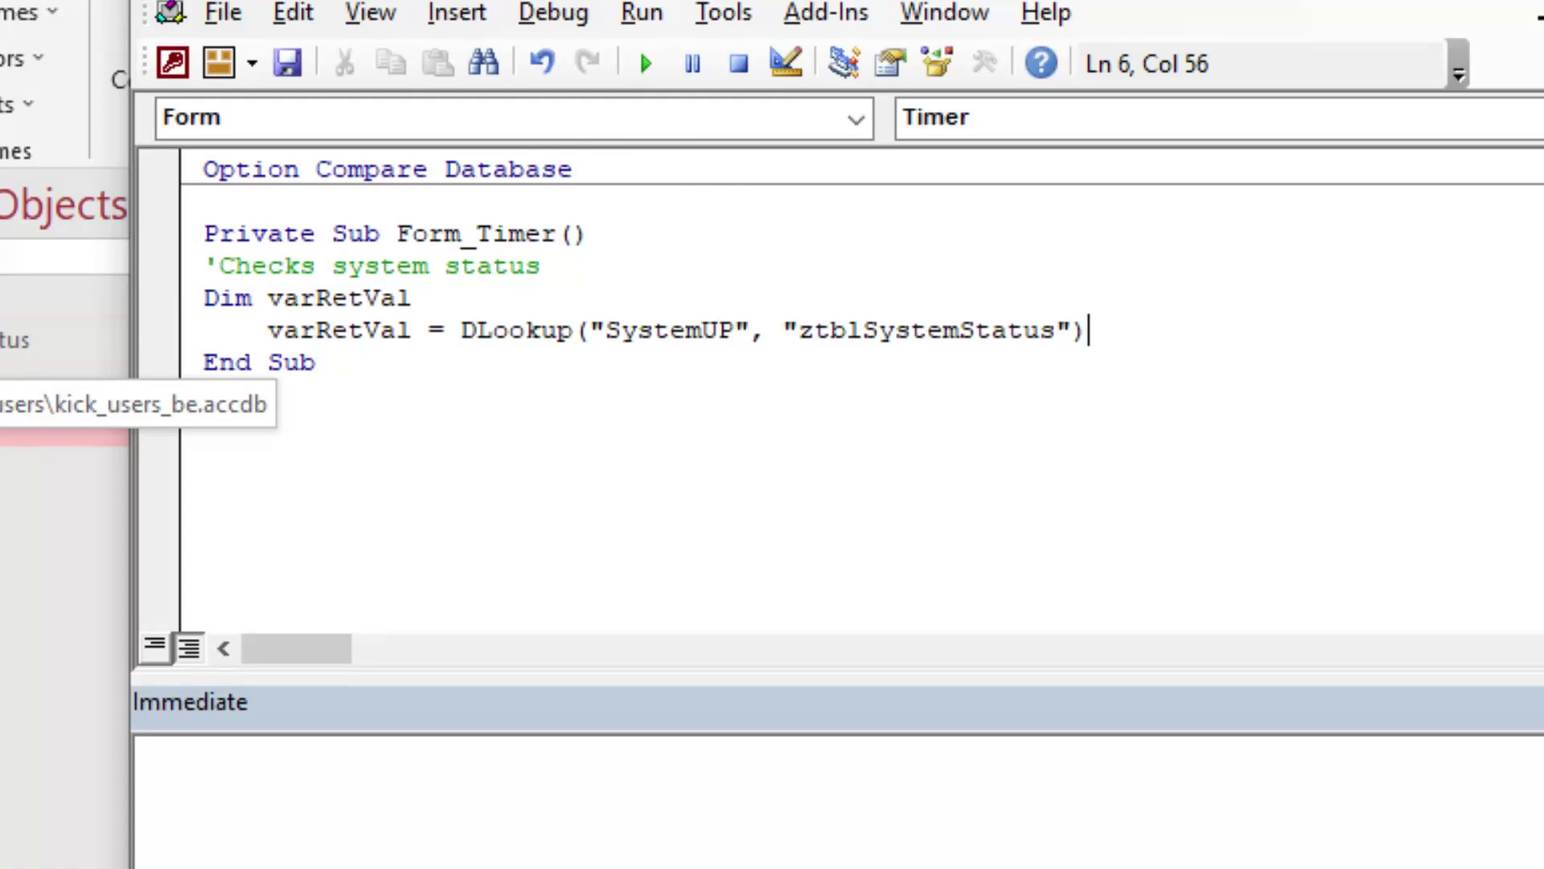
Try a third DLookup argument beginning "StatusID = .... and delete it again, leaving the cursor at the line's end.
left_click(1070, 331)
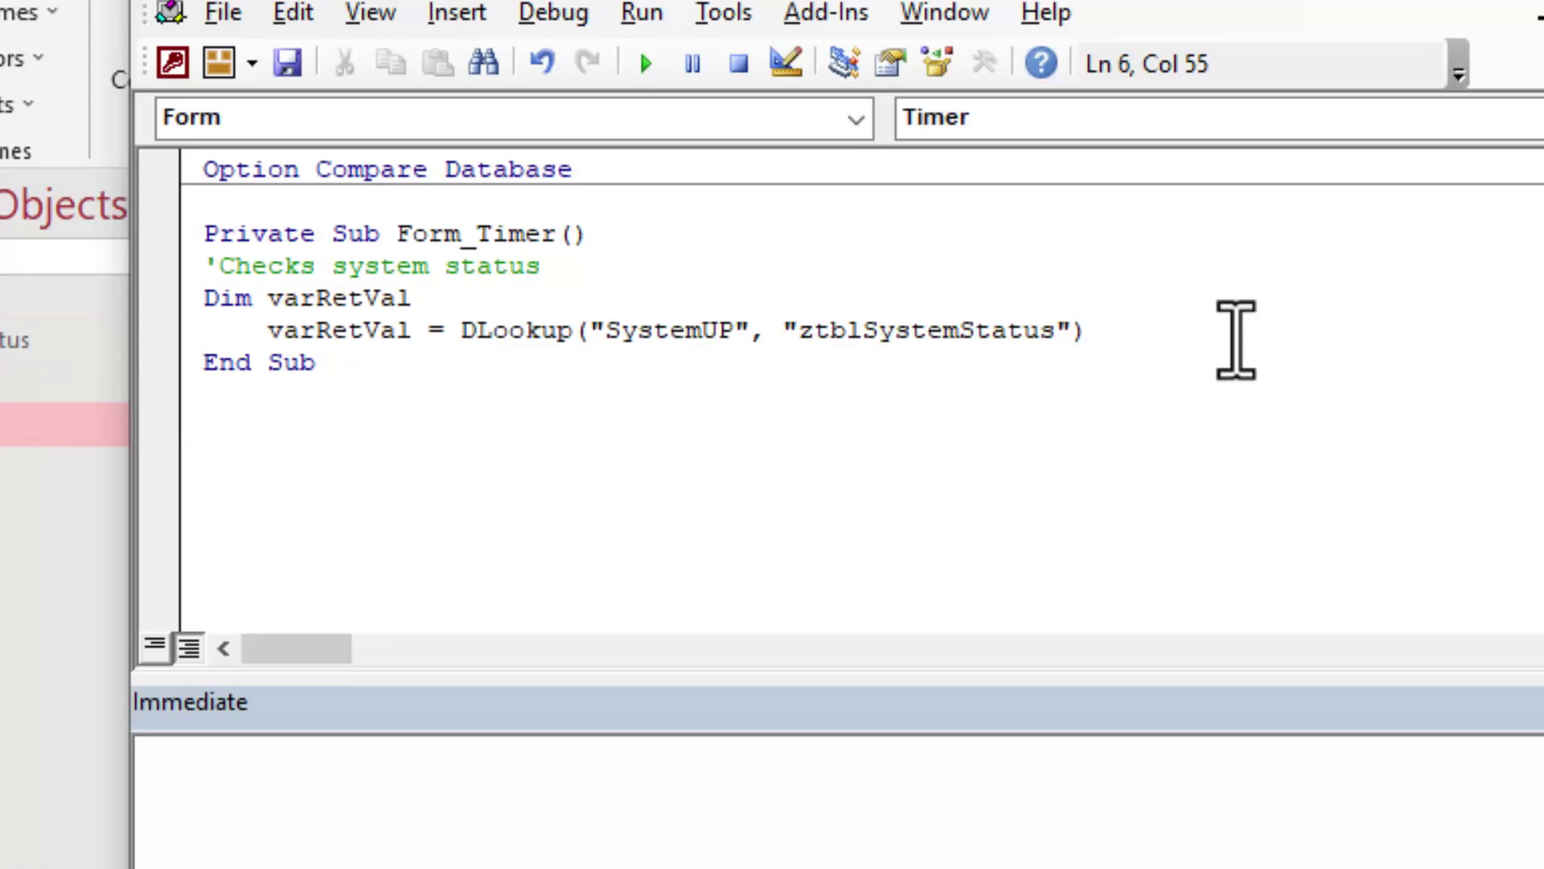
type(", \"")
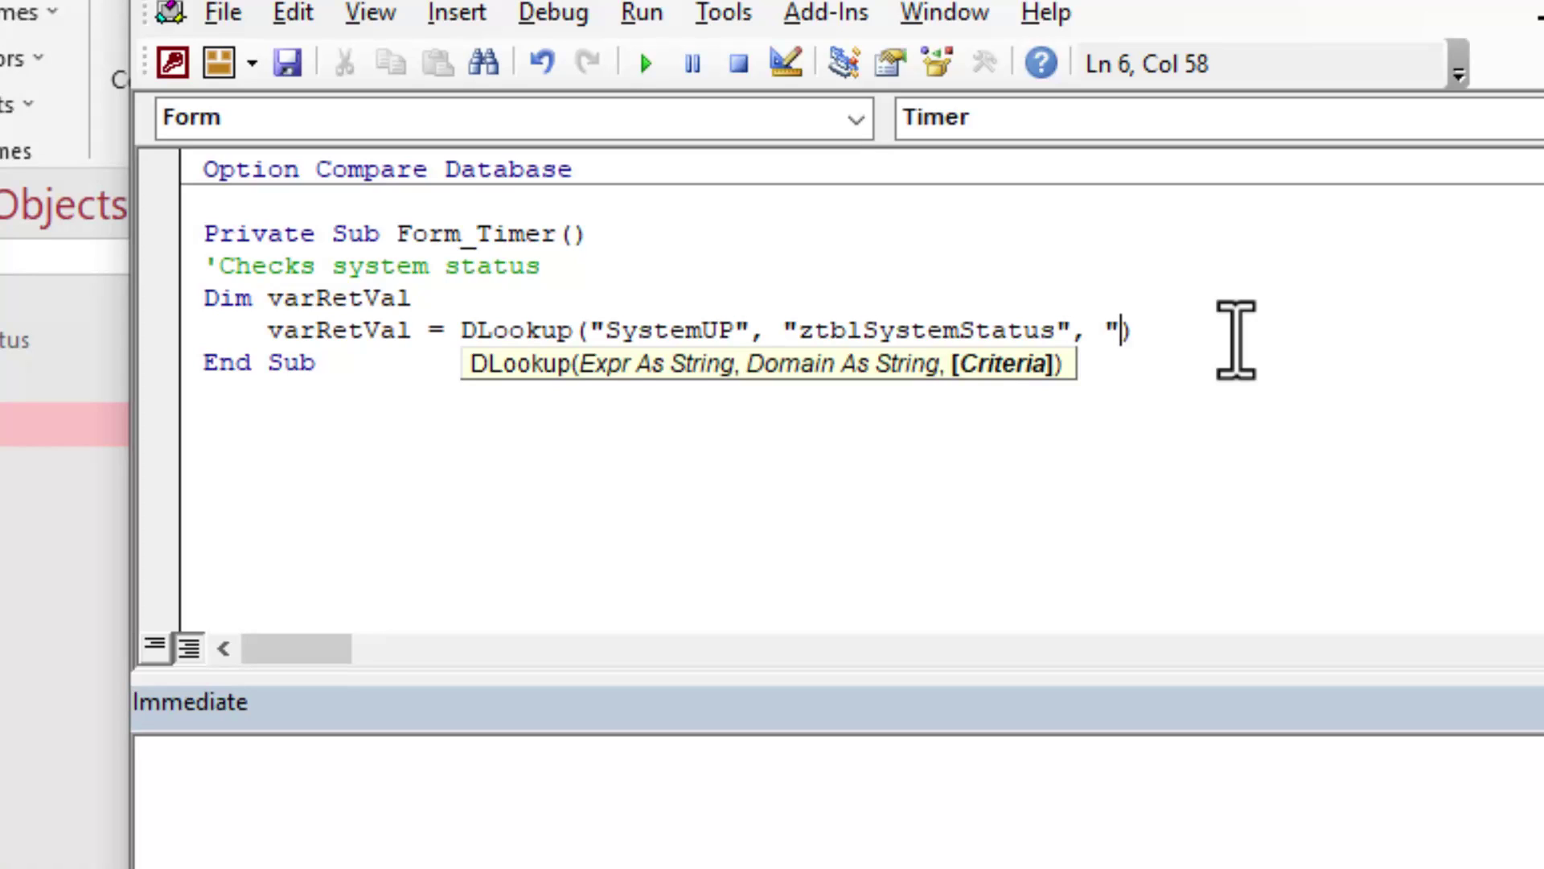
type("tatusID = ")
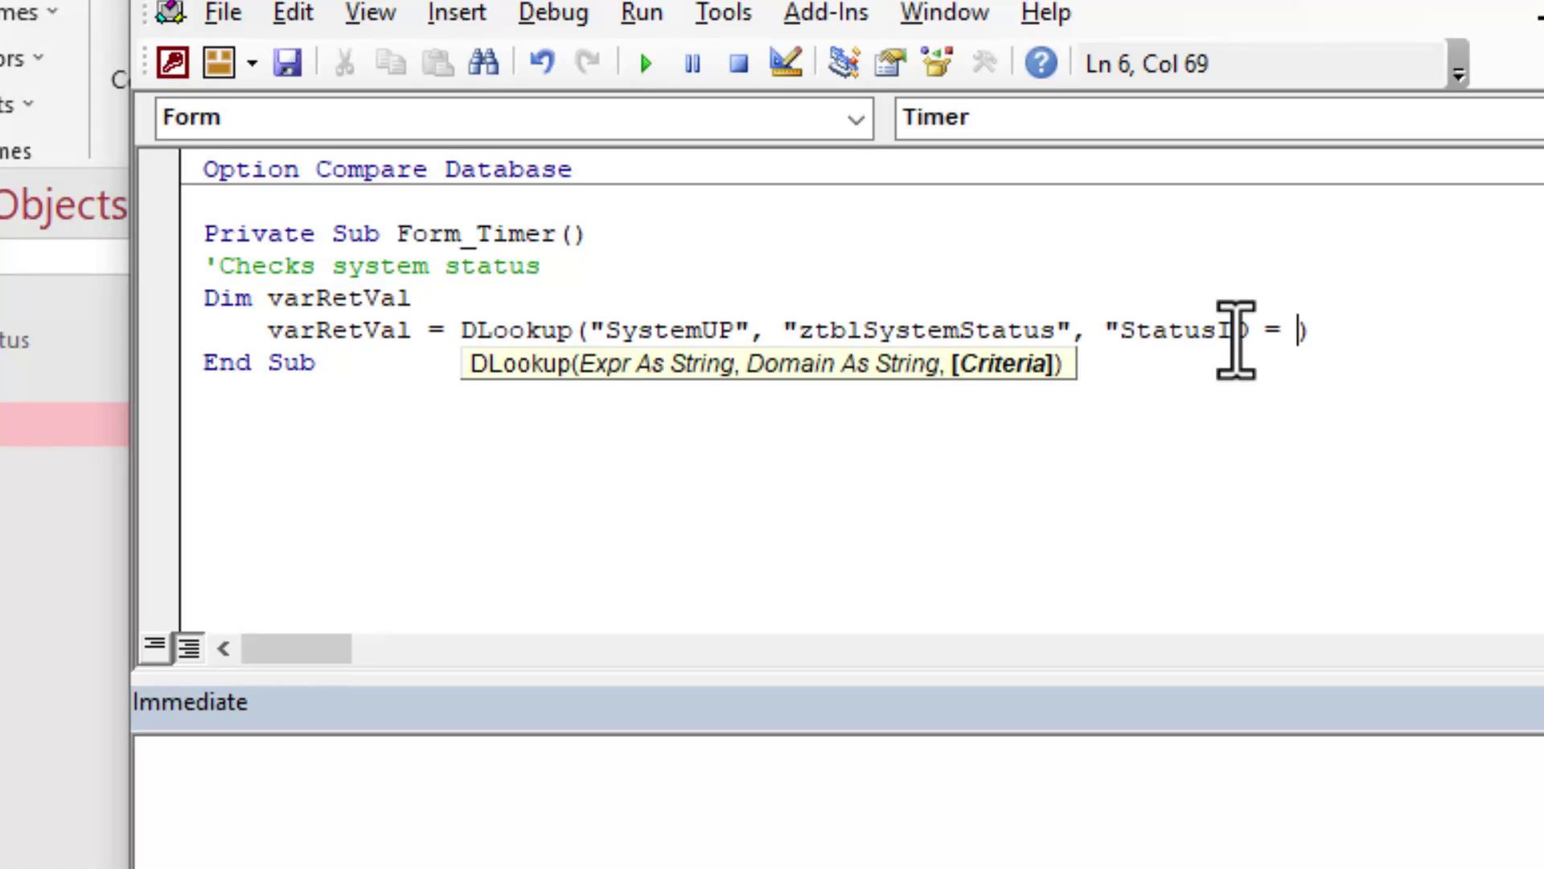
type("....")
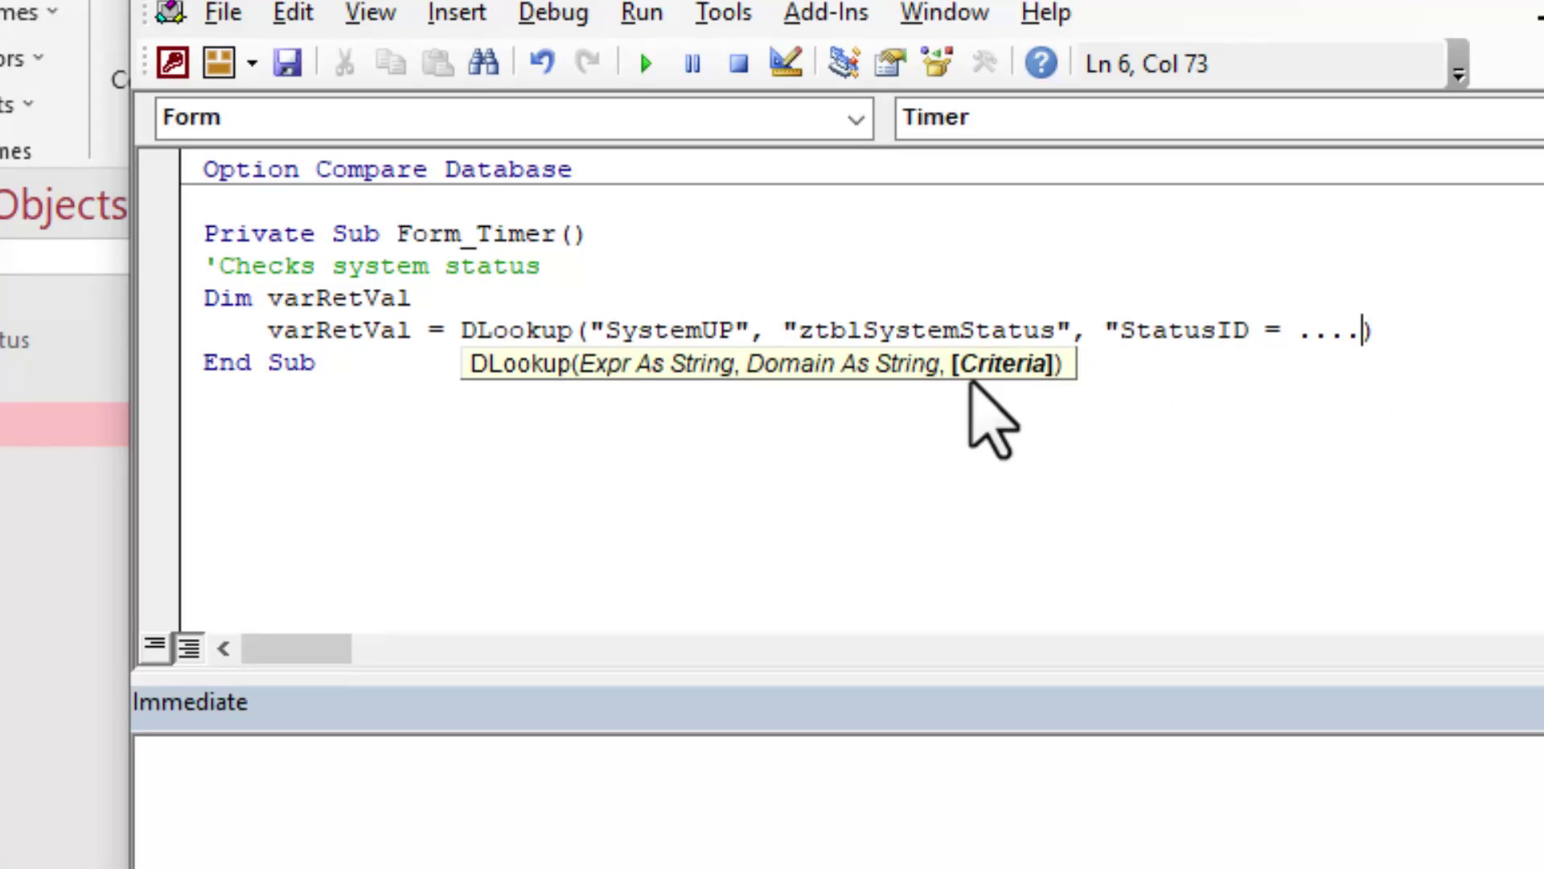
key("BackSpace")
key("BackSpace")
key("BackSpace")
key("BackSpace")
key("BackSpace")
key("BackSpace")
key("BackSpace")
key("BackSpace")
key("BackSpace")
key("BackSpace")
key("BackSpace")
key("BackSpace")
key("BackSpace")
key("BackSpace")
key("BackSpace")
key("BackSpace")
key("BackSpace")
key("BackSpace")
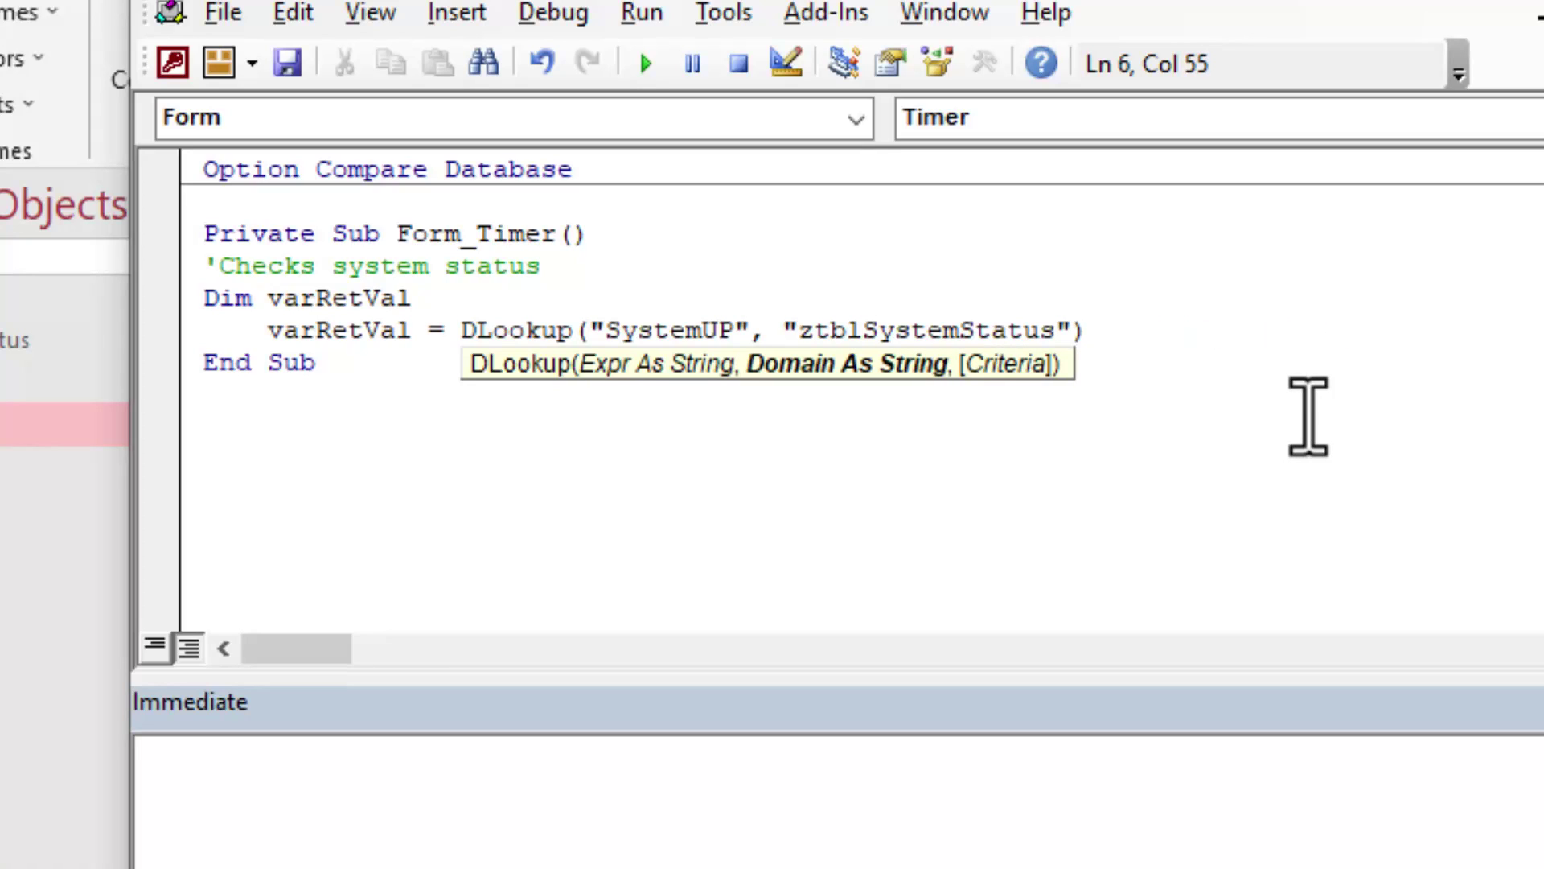
left_click(1146, 299)
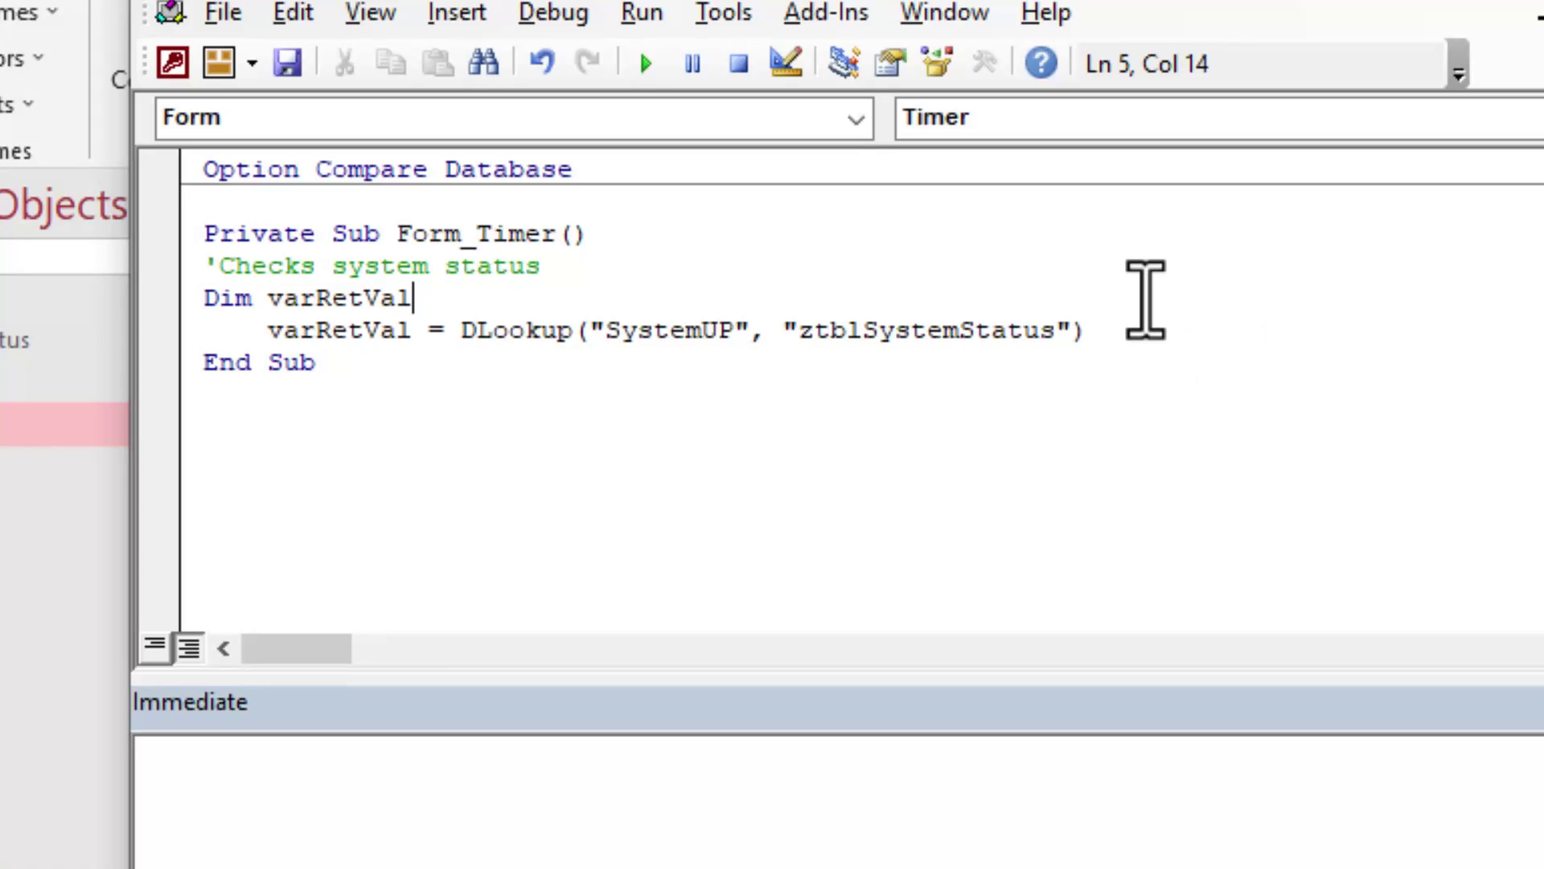
left_click(1153, 343)
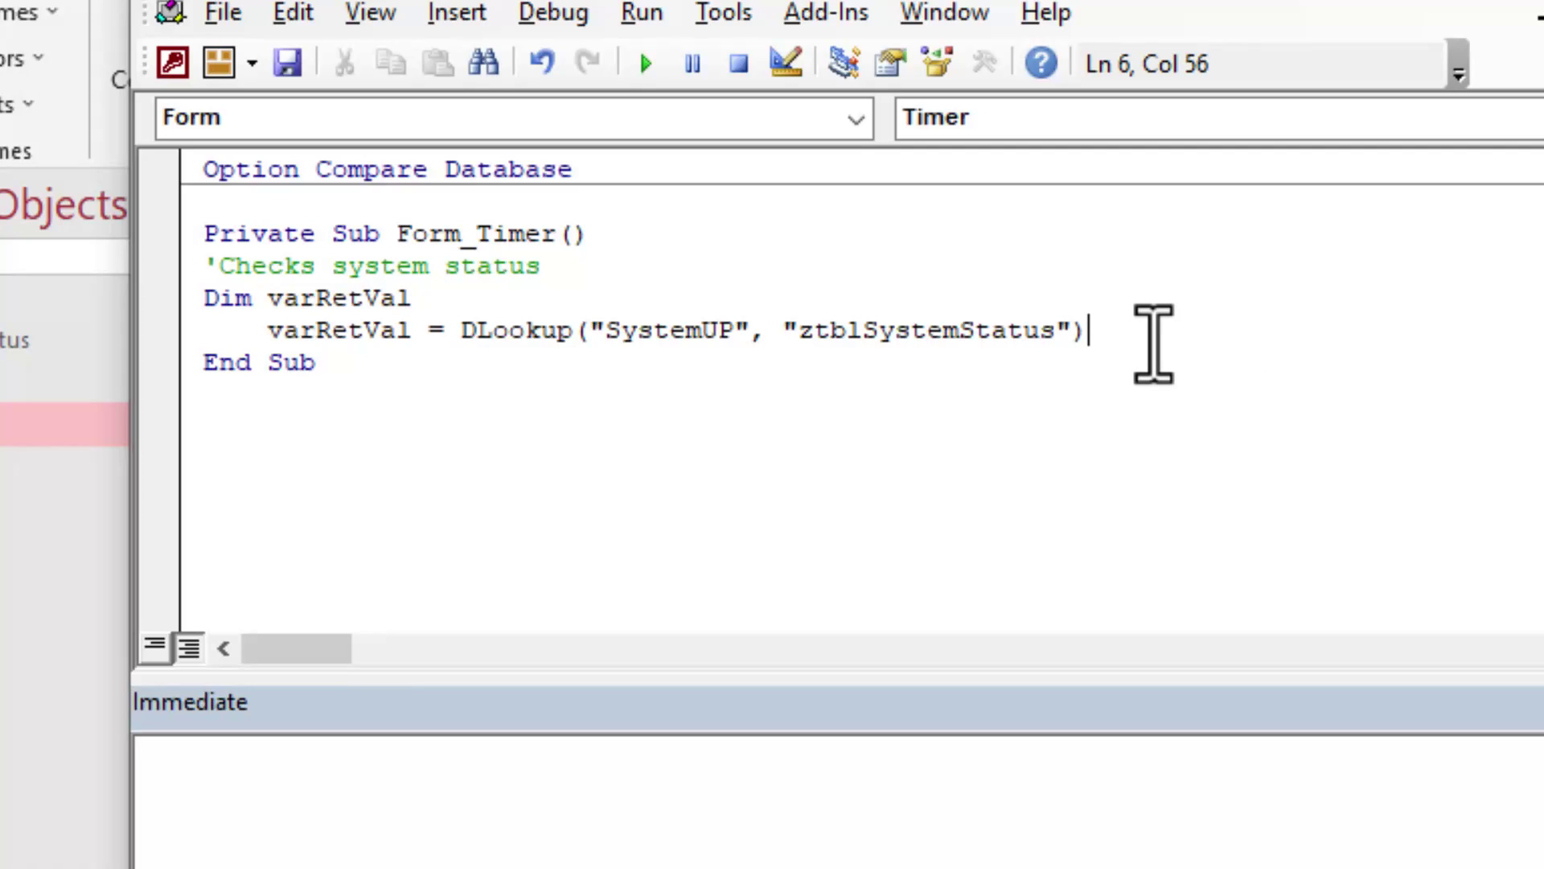
Below the DLookup line, add an If block that tests Nz(varRetVal, 0) = 0, closed with End If and an indented line inside.
key("Return")
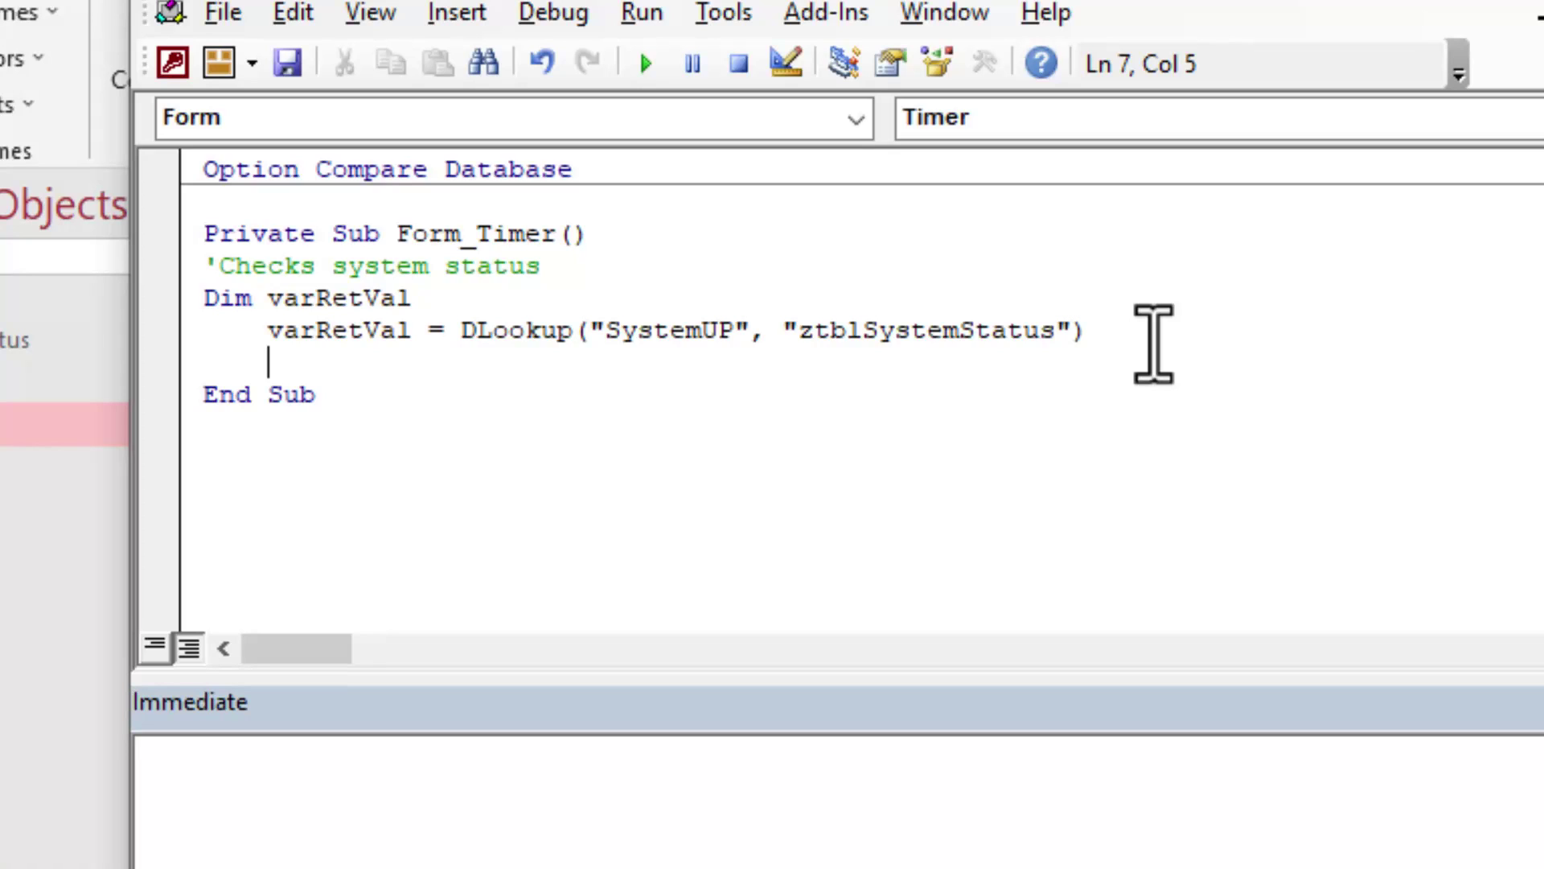
type("If")
type("Nz(")
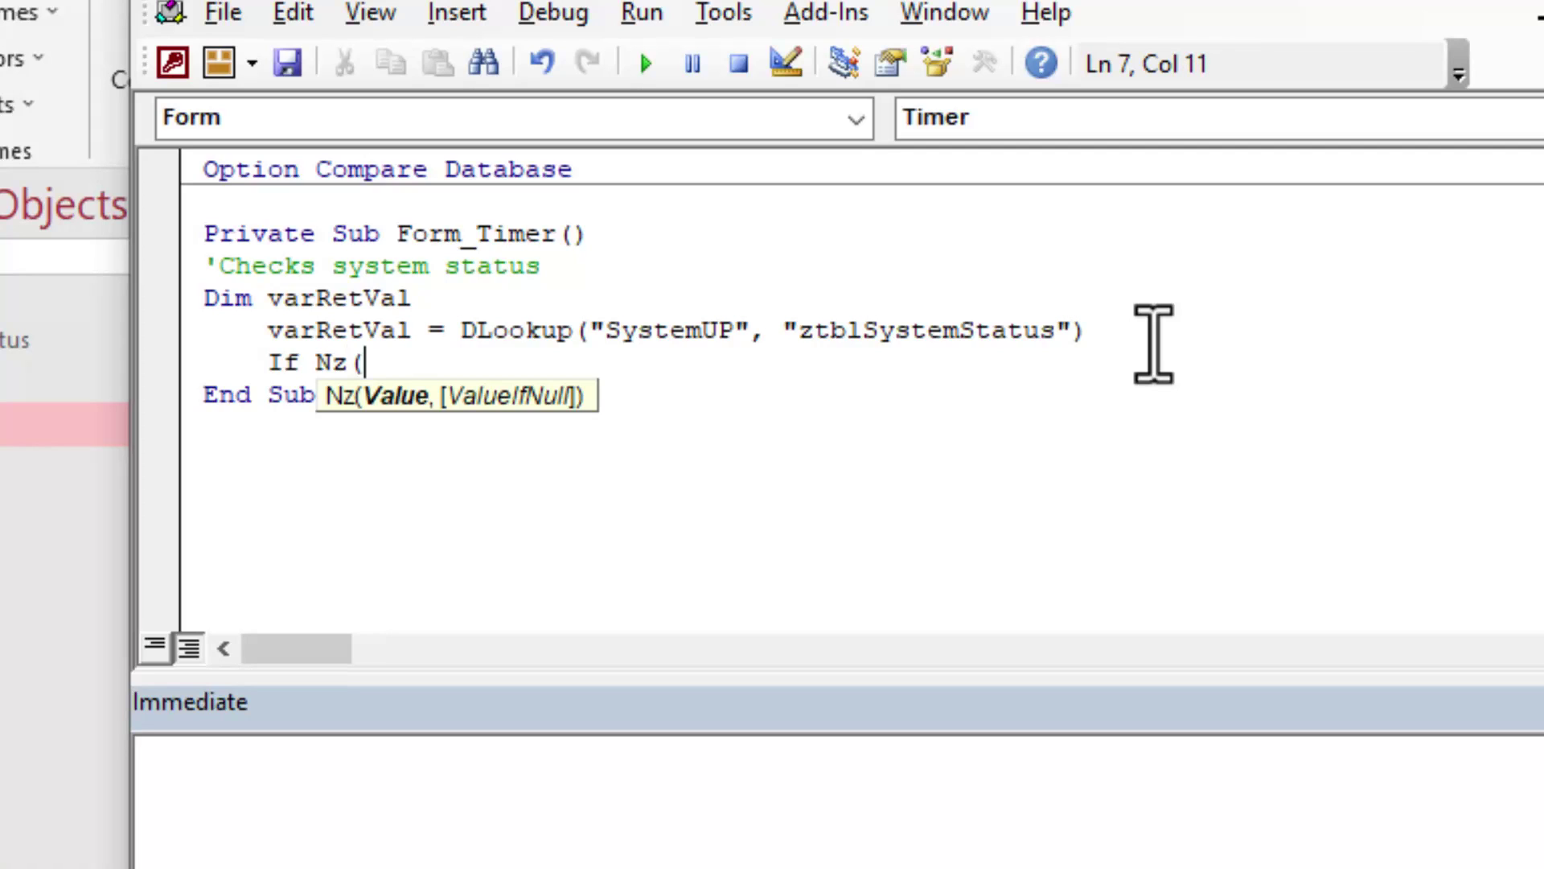
type("varRetV")
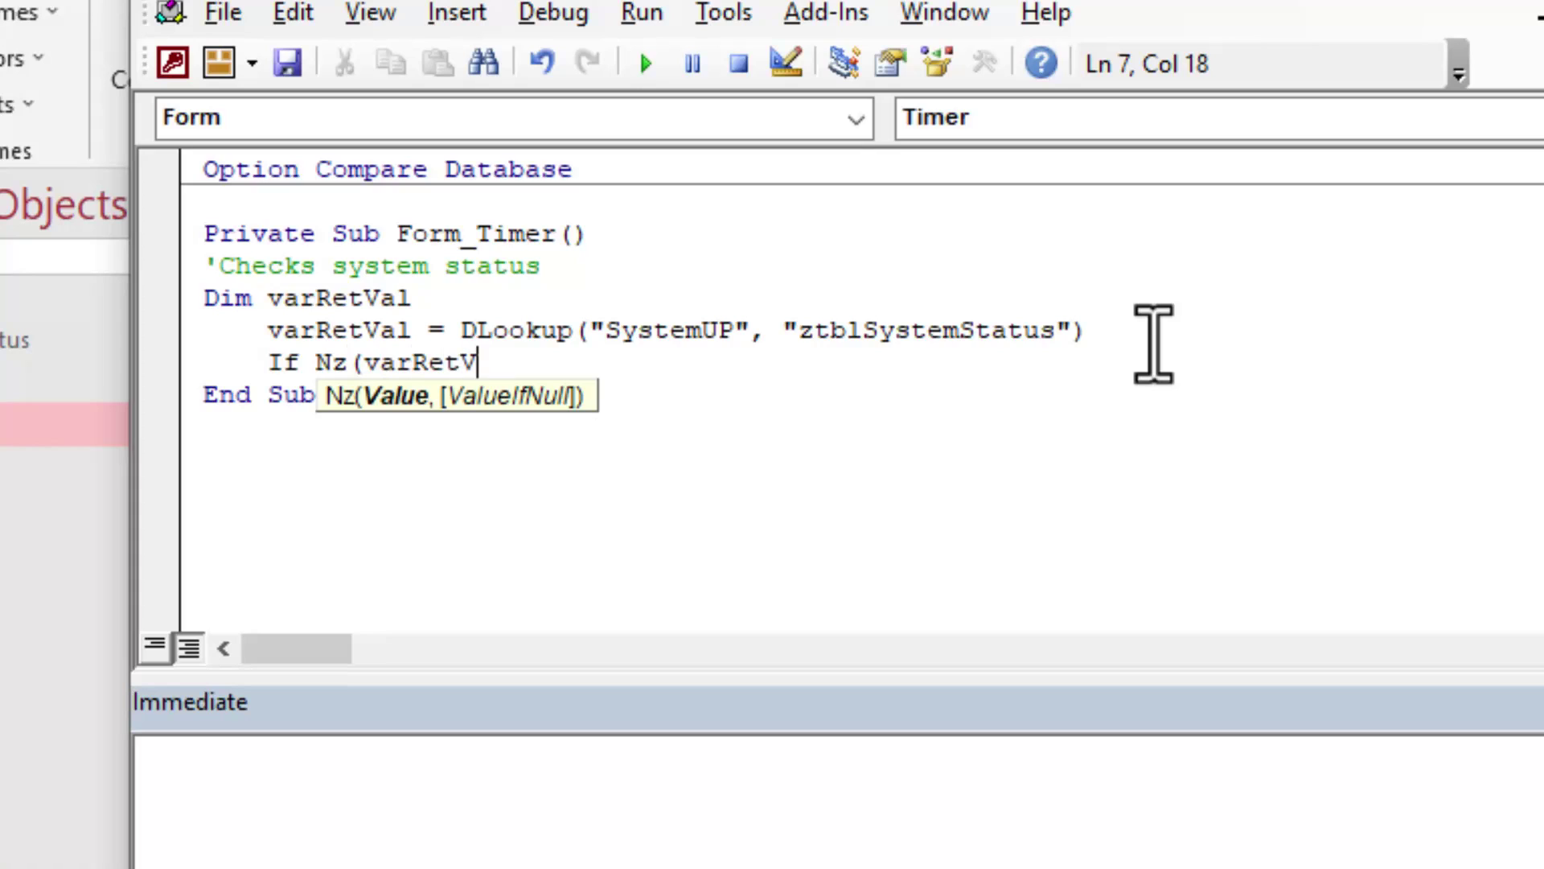
type("al, ")
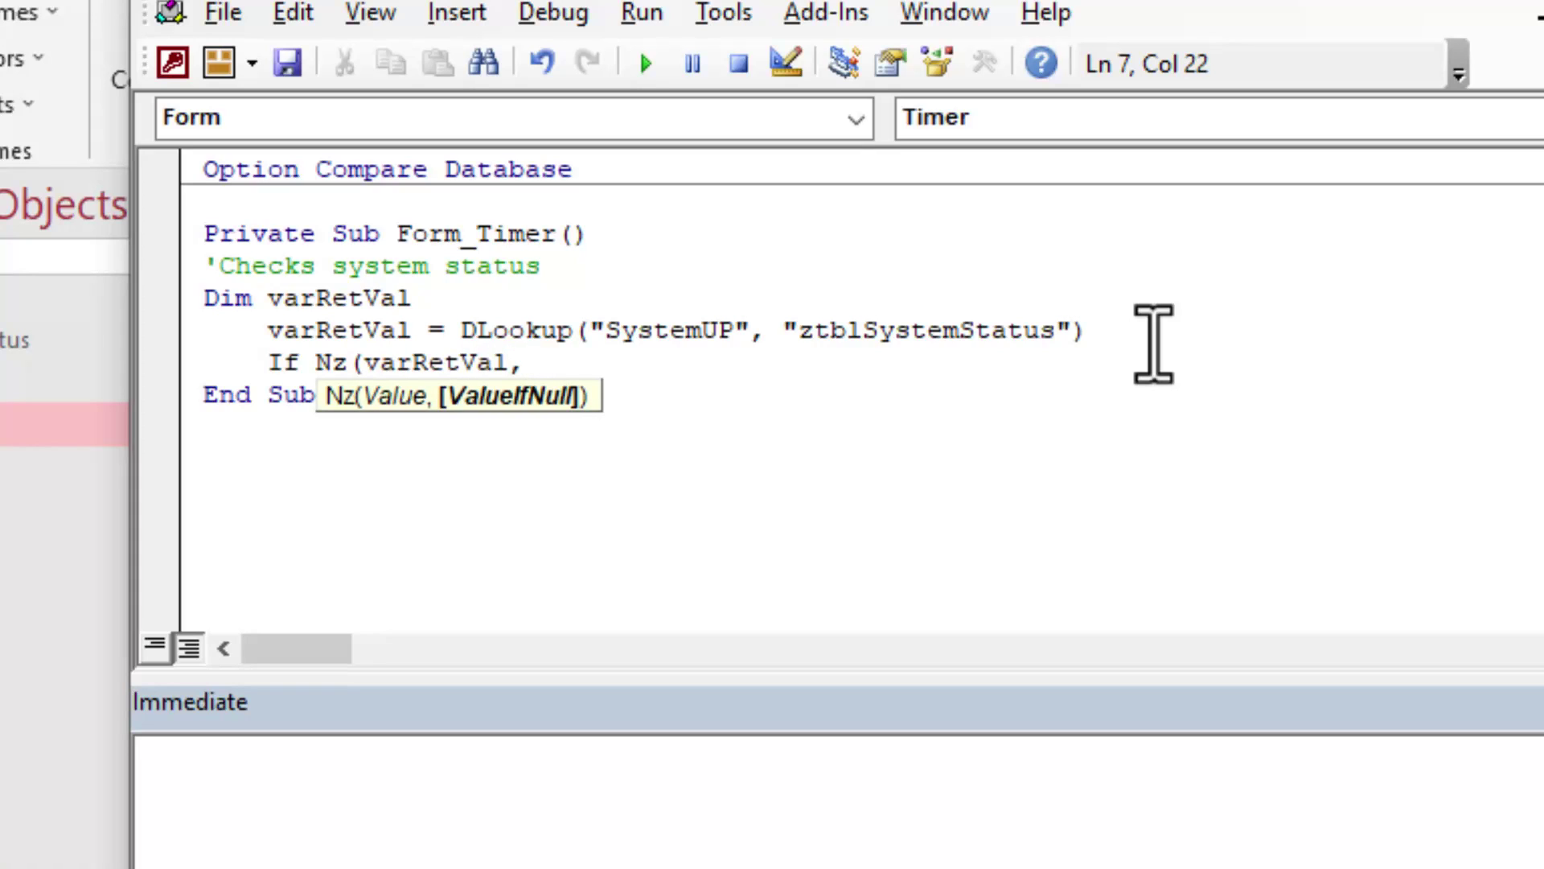
type("0)")
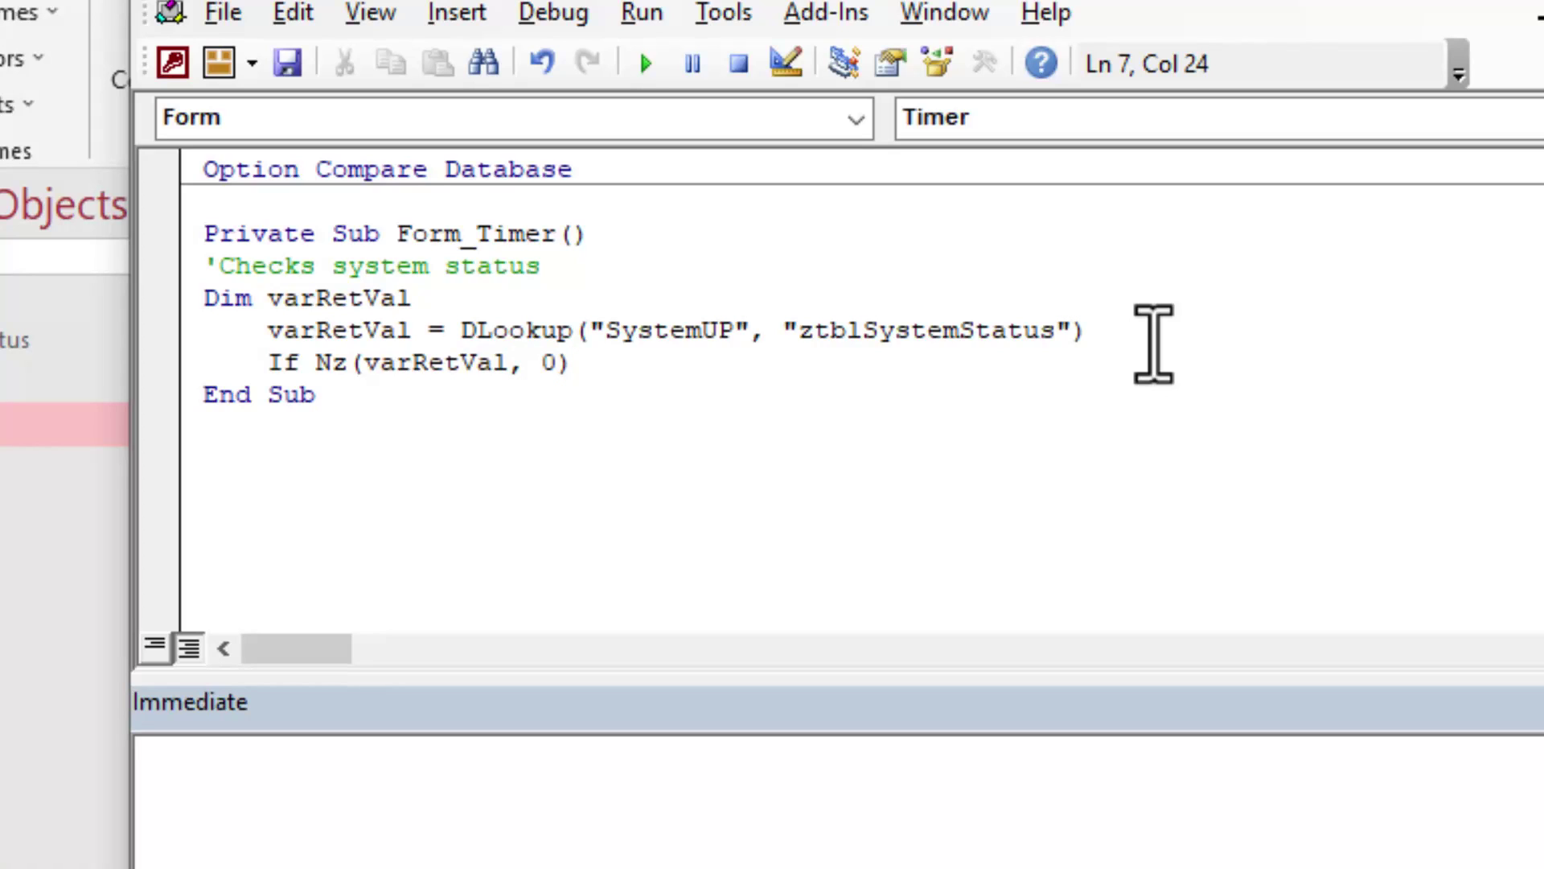
type(" = 0 then")
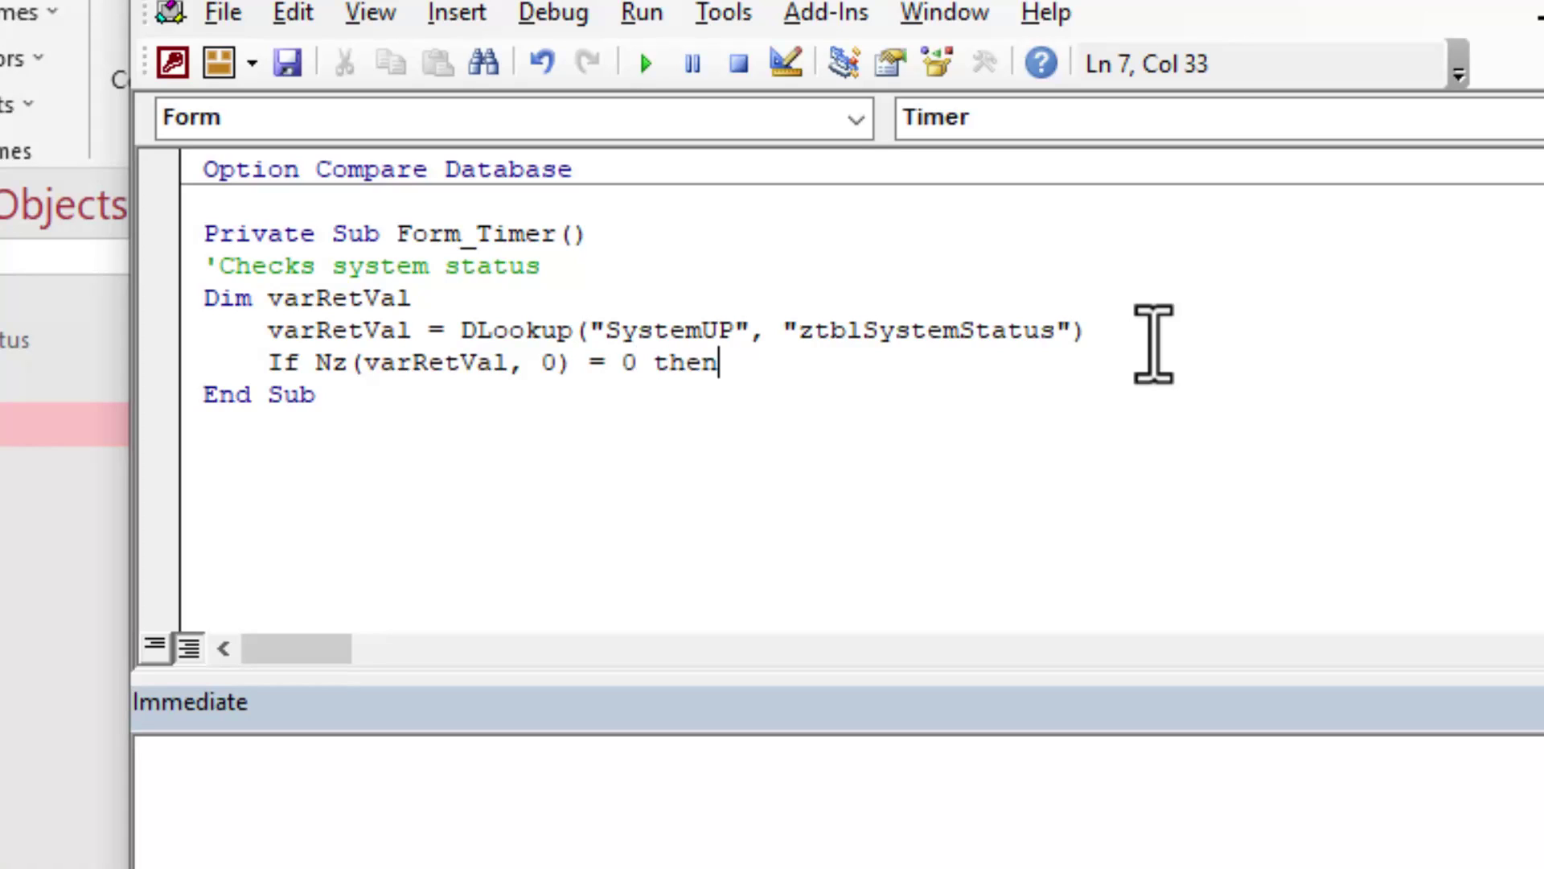
key("Return")
key("Return")
type("End if")
key("Up")
key("Tab")
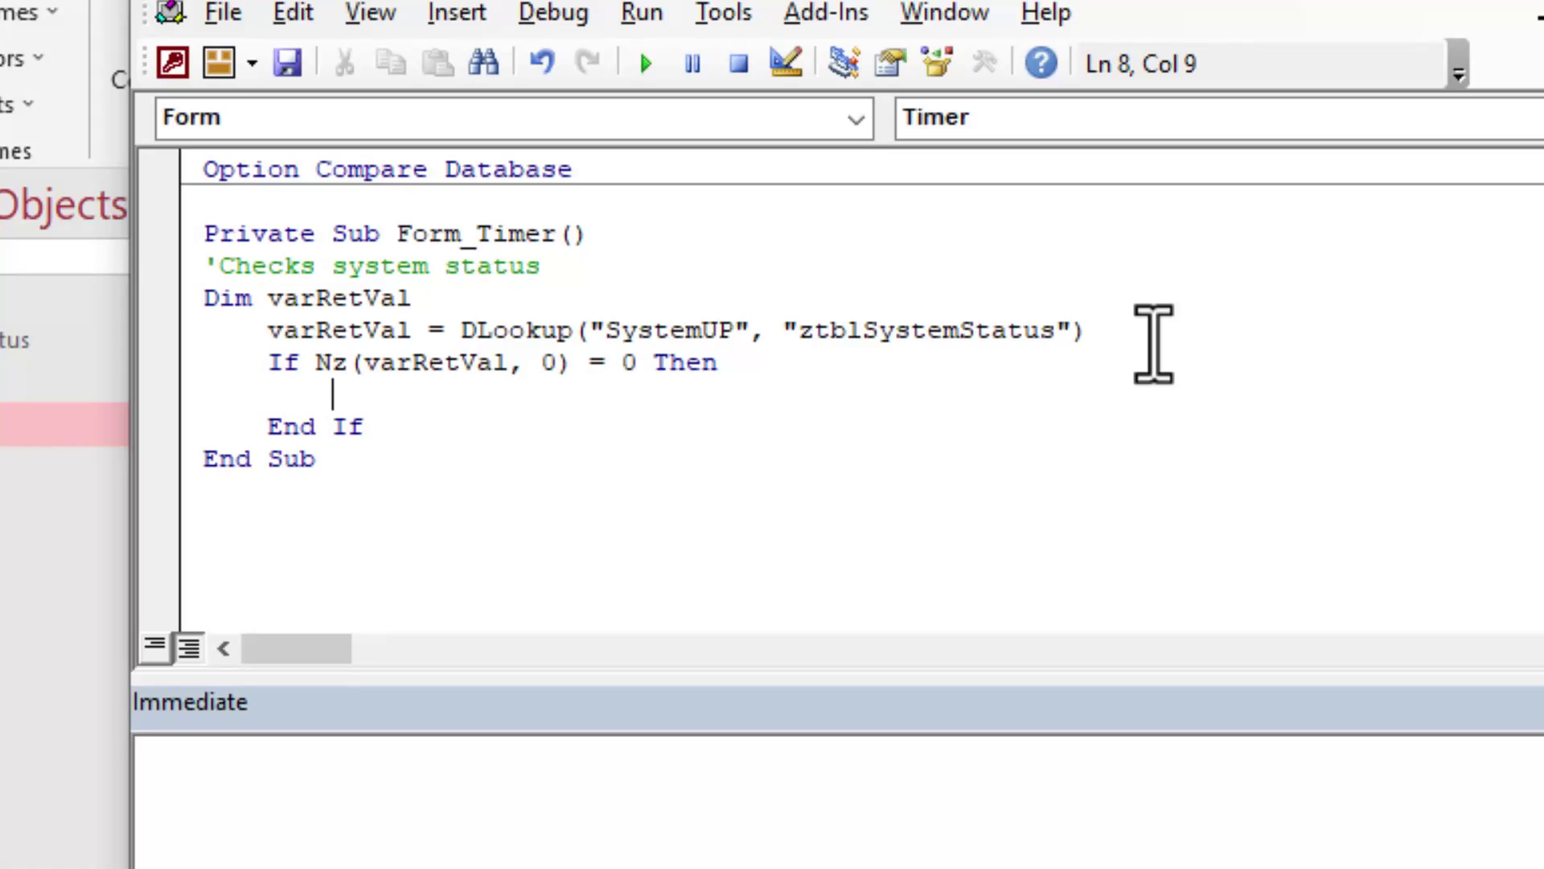
Inside the If block, write DoCmd.OpenForm "frmSystemExit", acNormal.
type("DoCmd.openf")
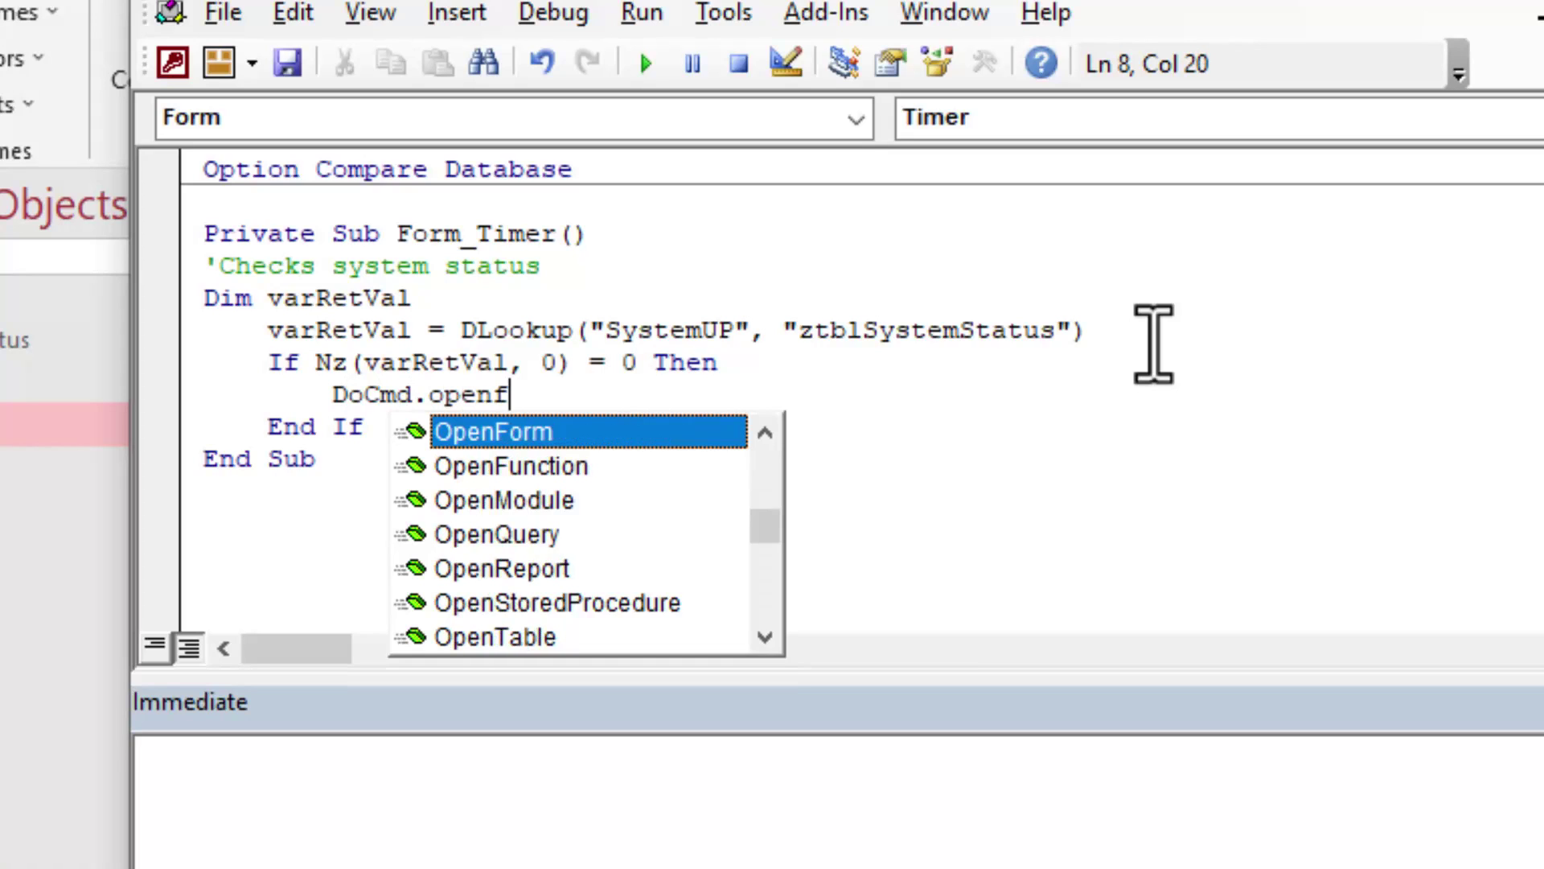
key("Tab")
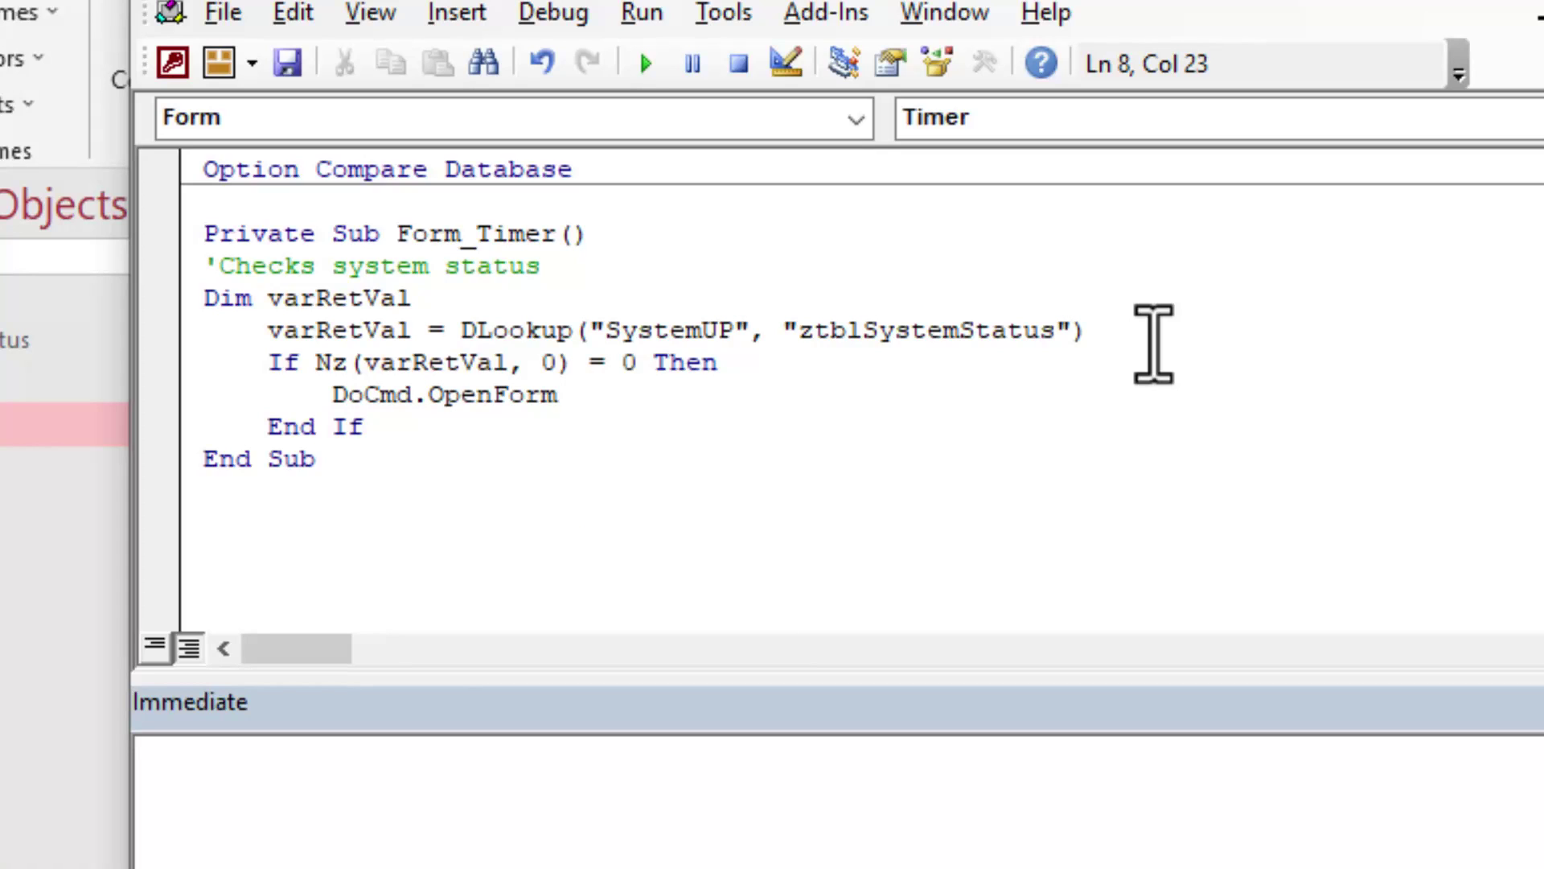
type("\"frmSy")
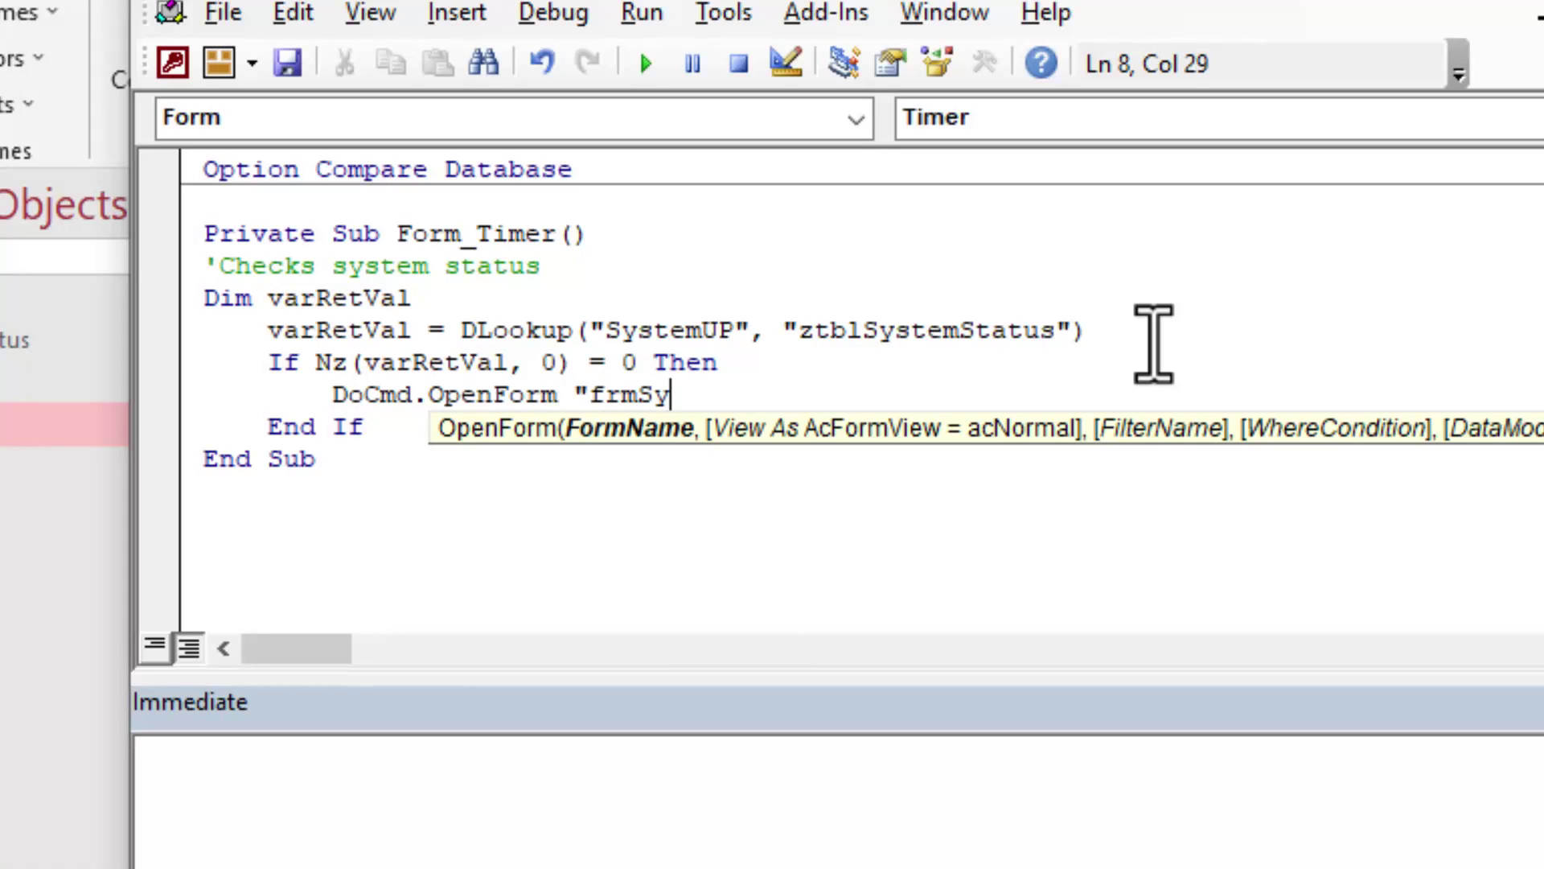
type("stemExit")
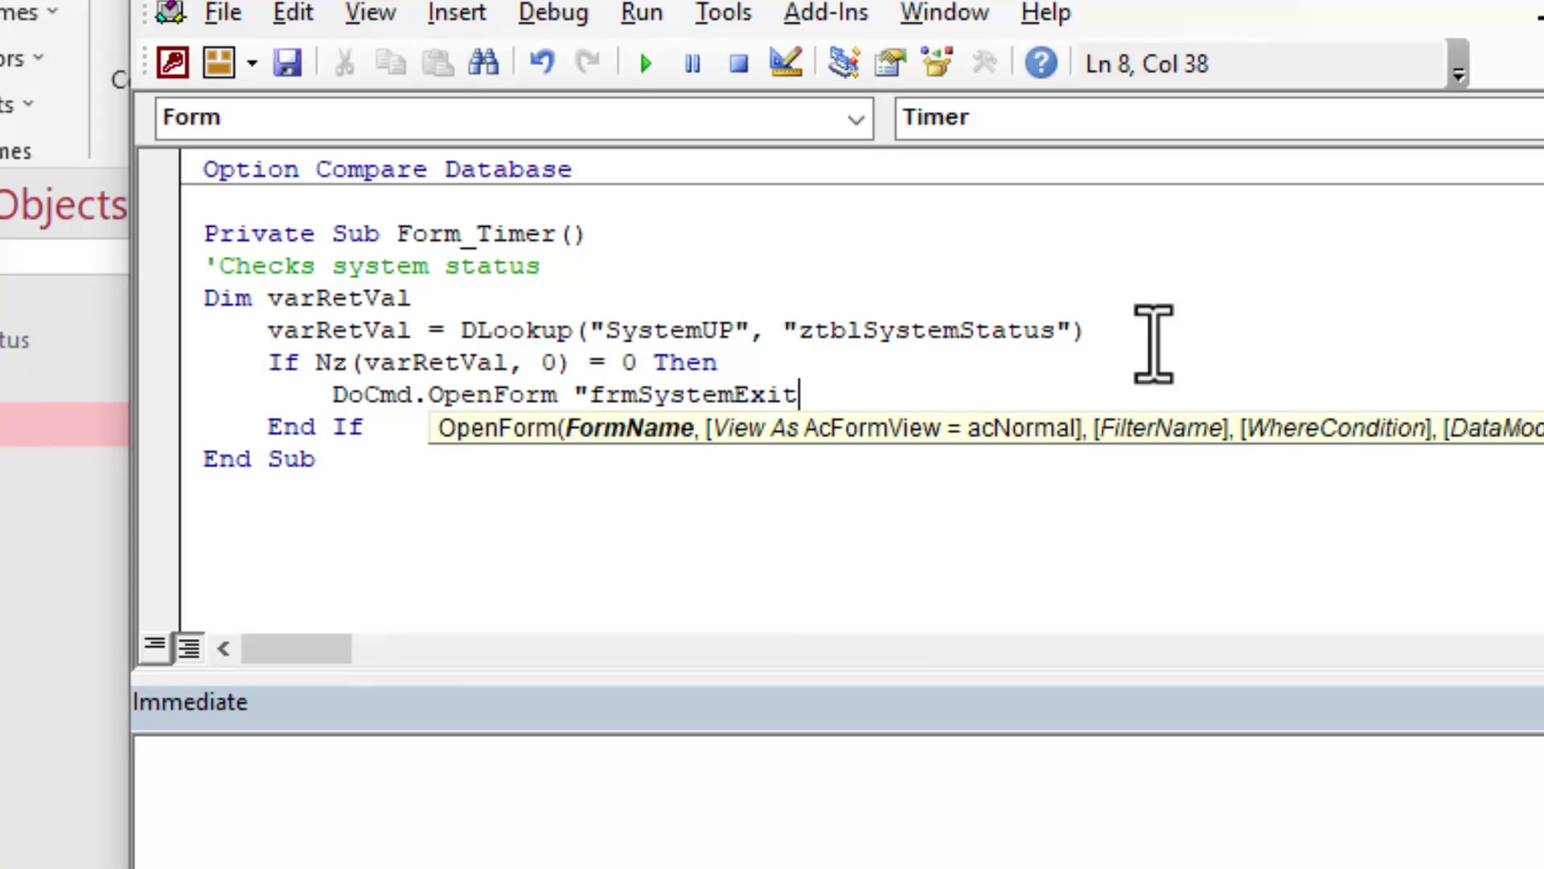
type("\", ac")
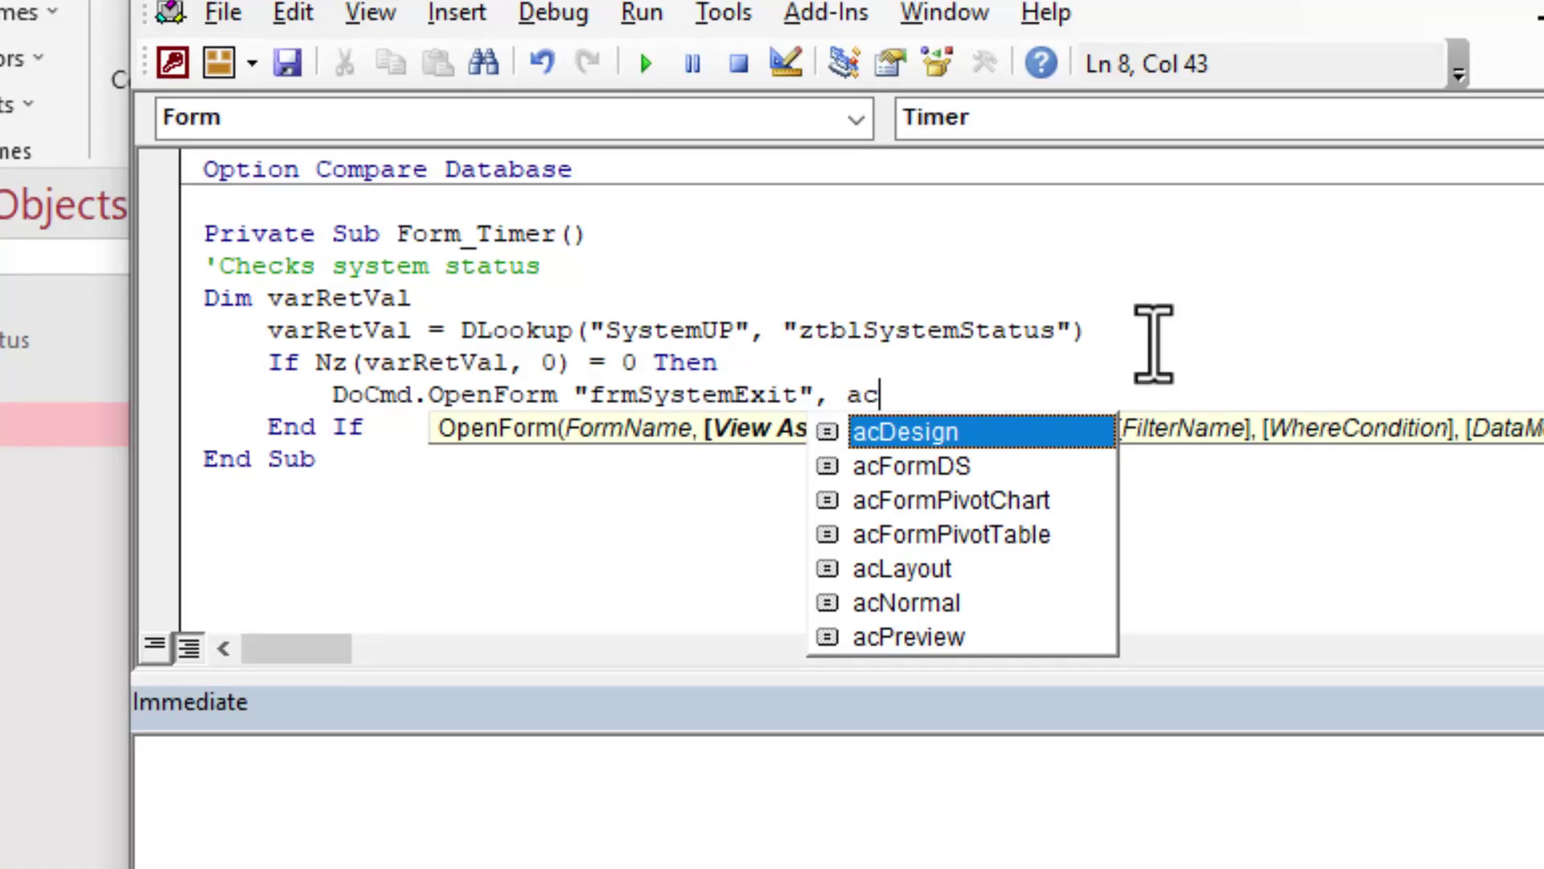
key("Down")
key("Down")
key("Down")
key("Down")
key("Down")
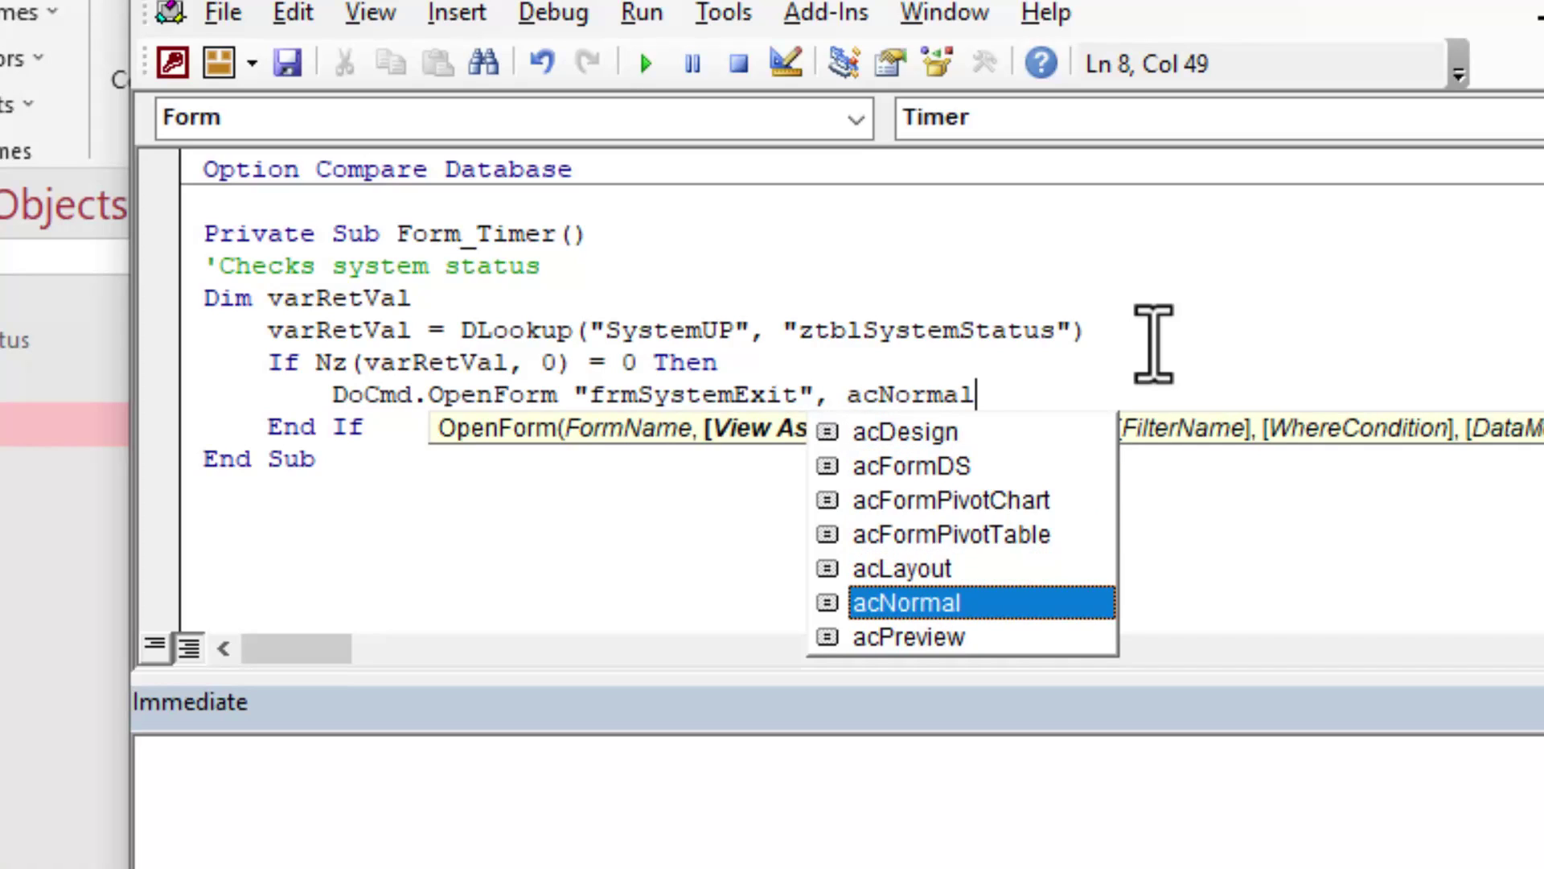
key("Tab")
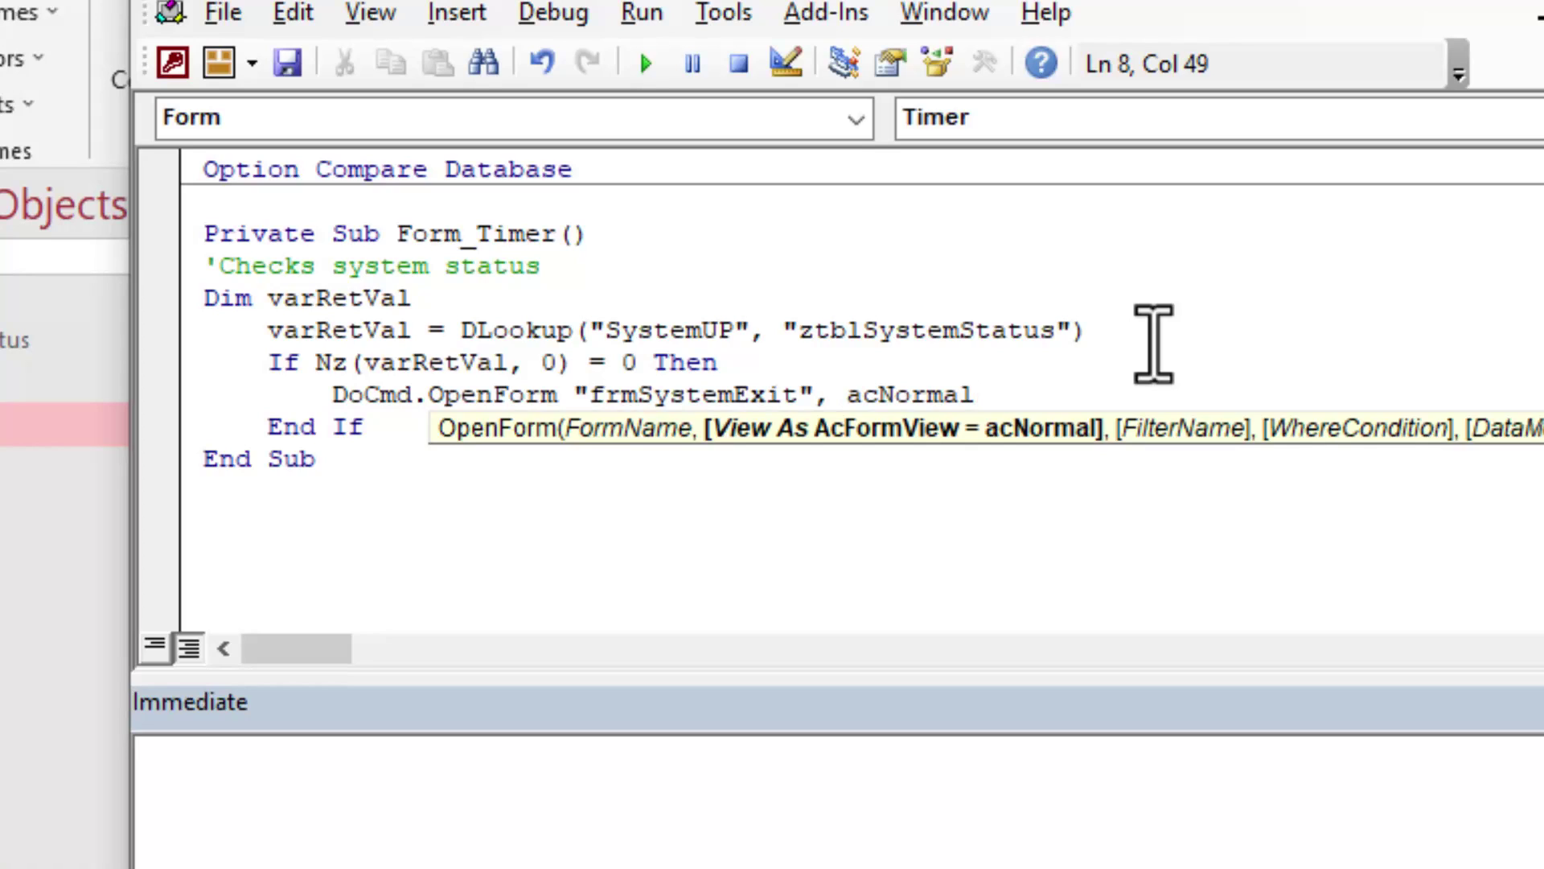
key("Down")
key("Home")
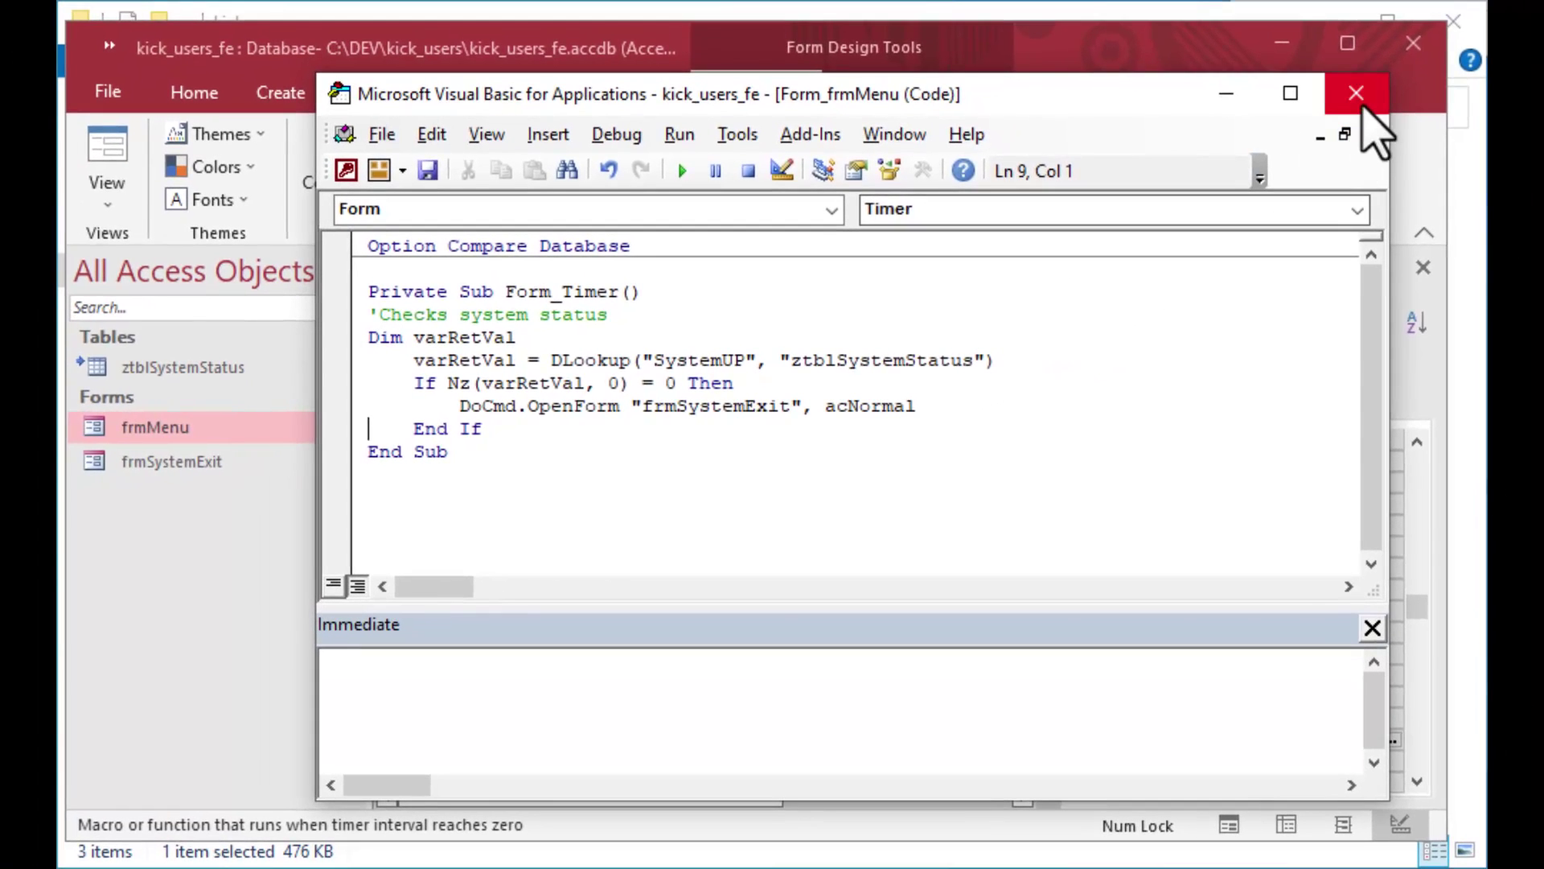
Close the code editor and switch frmMenu to Form View.
left_click(1356, 93)
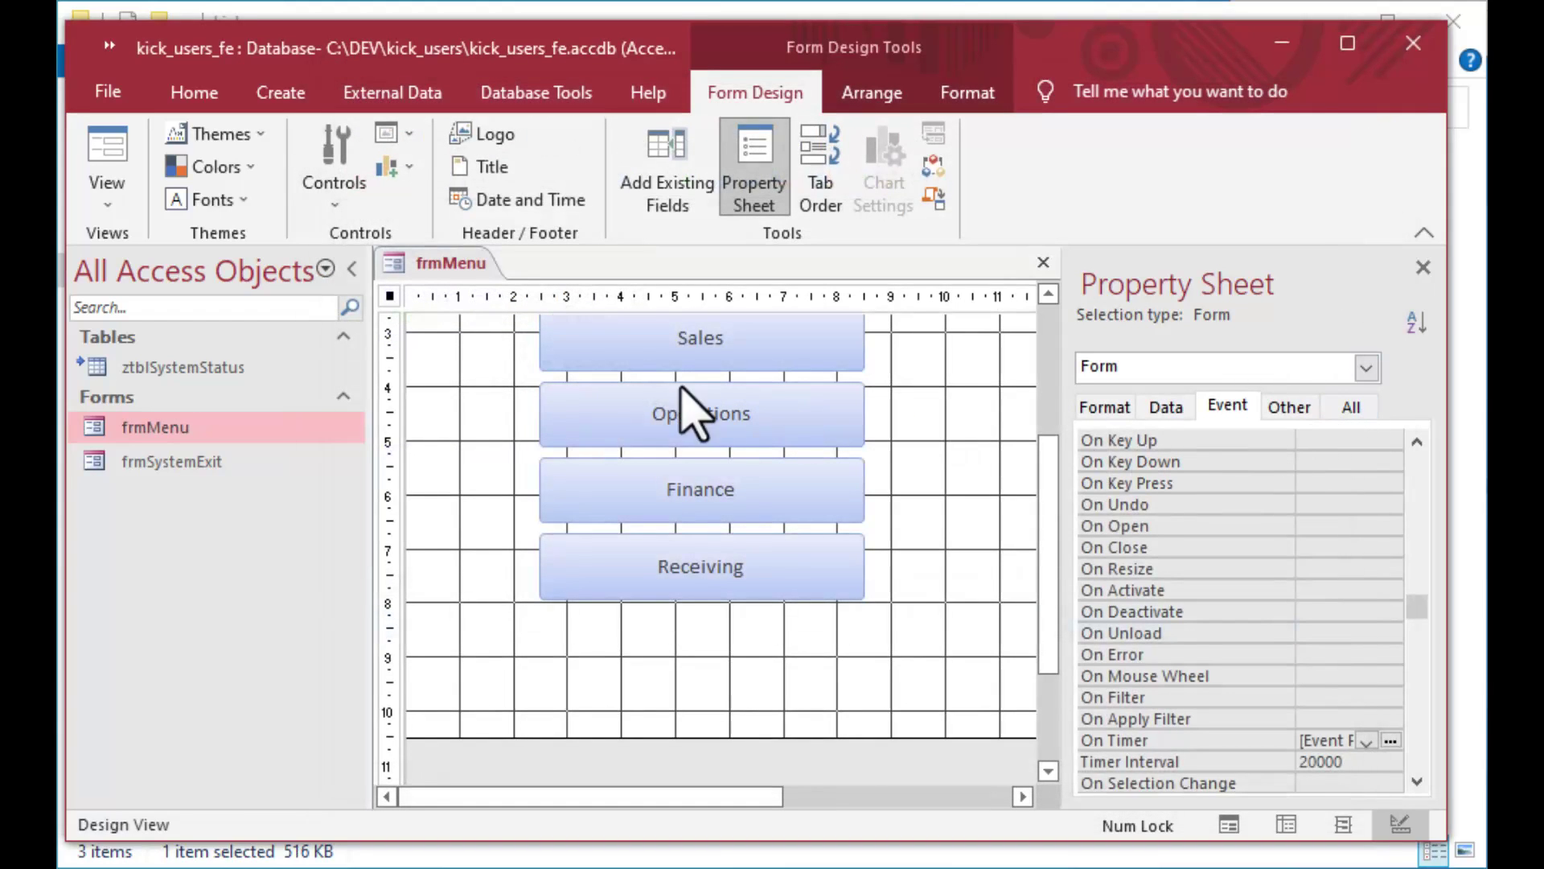
right_click(426, 285)
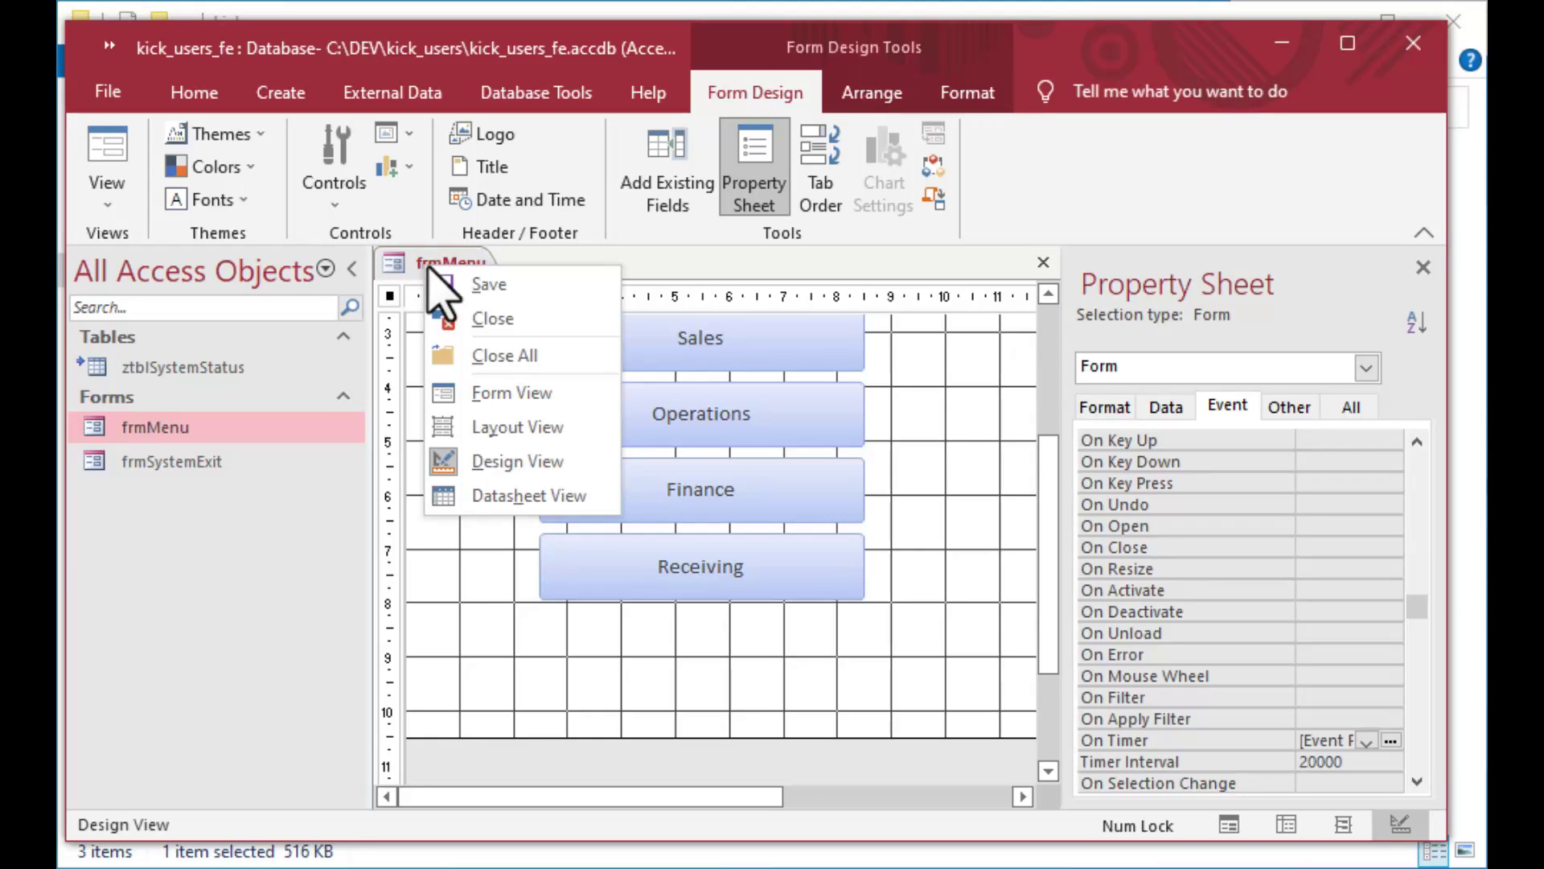
left_click(510, 393)
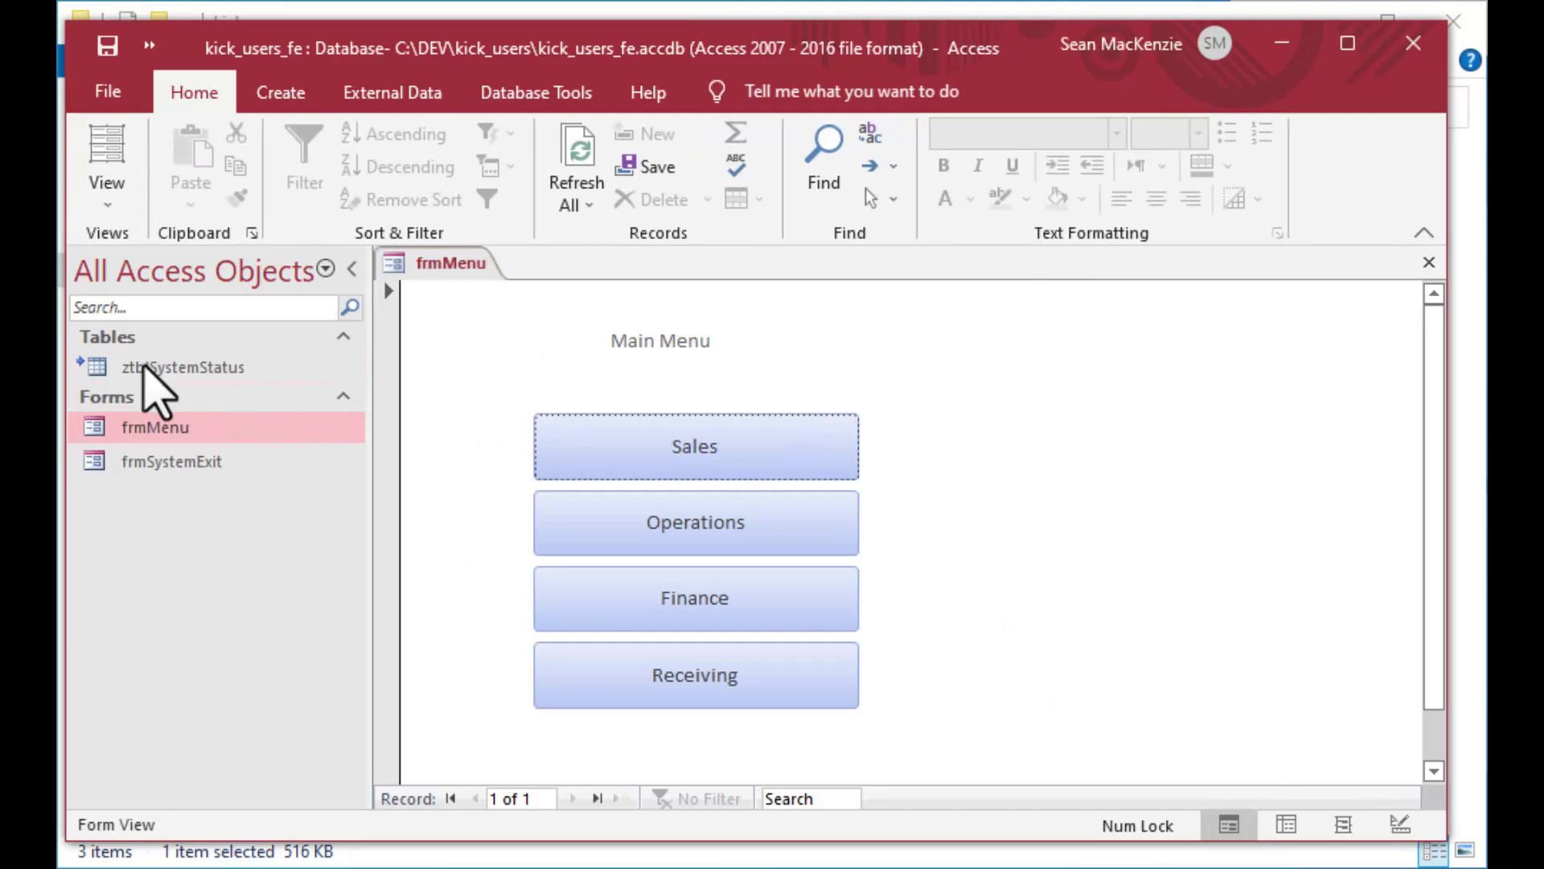
Open the linked ztblSystemStatus table, check its SystemUP value and back-end path, and close the table.
left_click(98, 366)
double_click(98, 366)
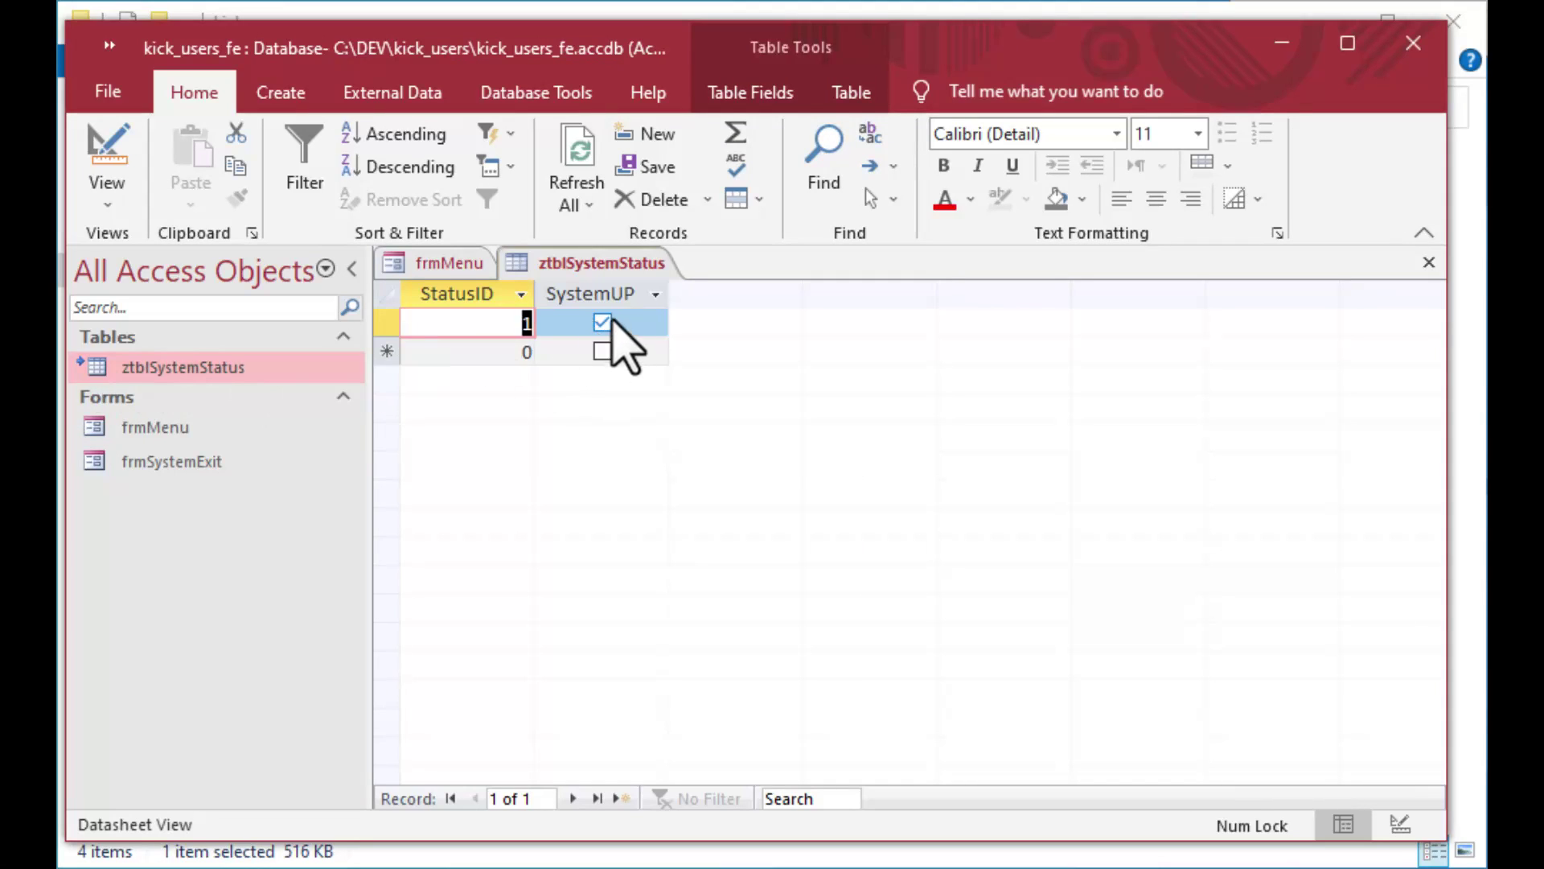
mouse_move(98, 370)
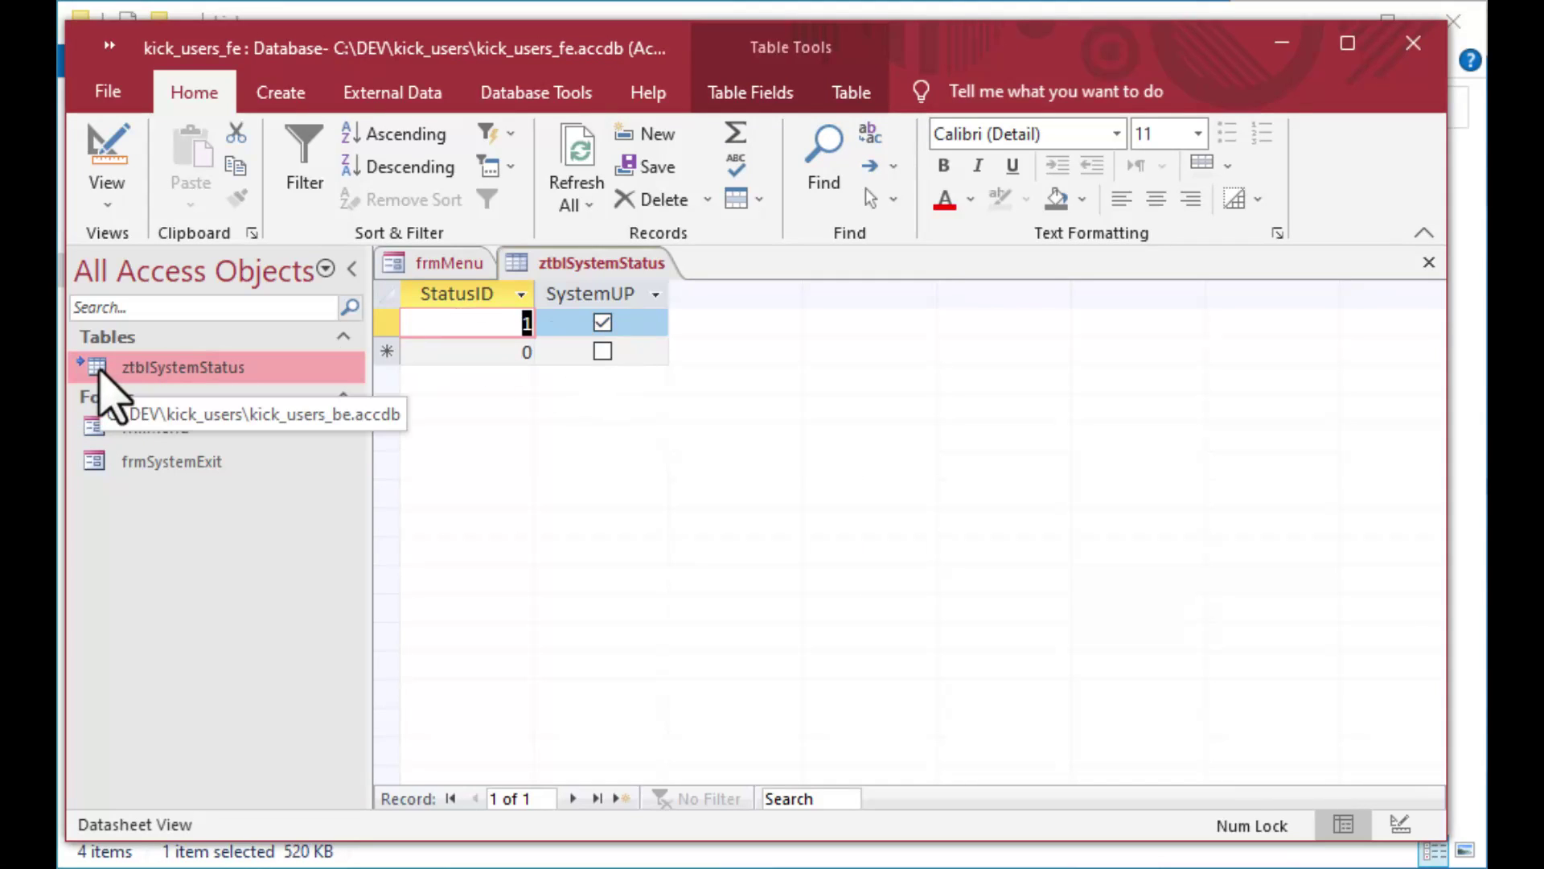
left_click(1429, 263)
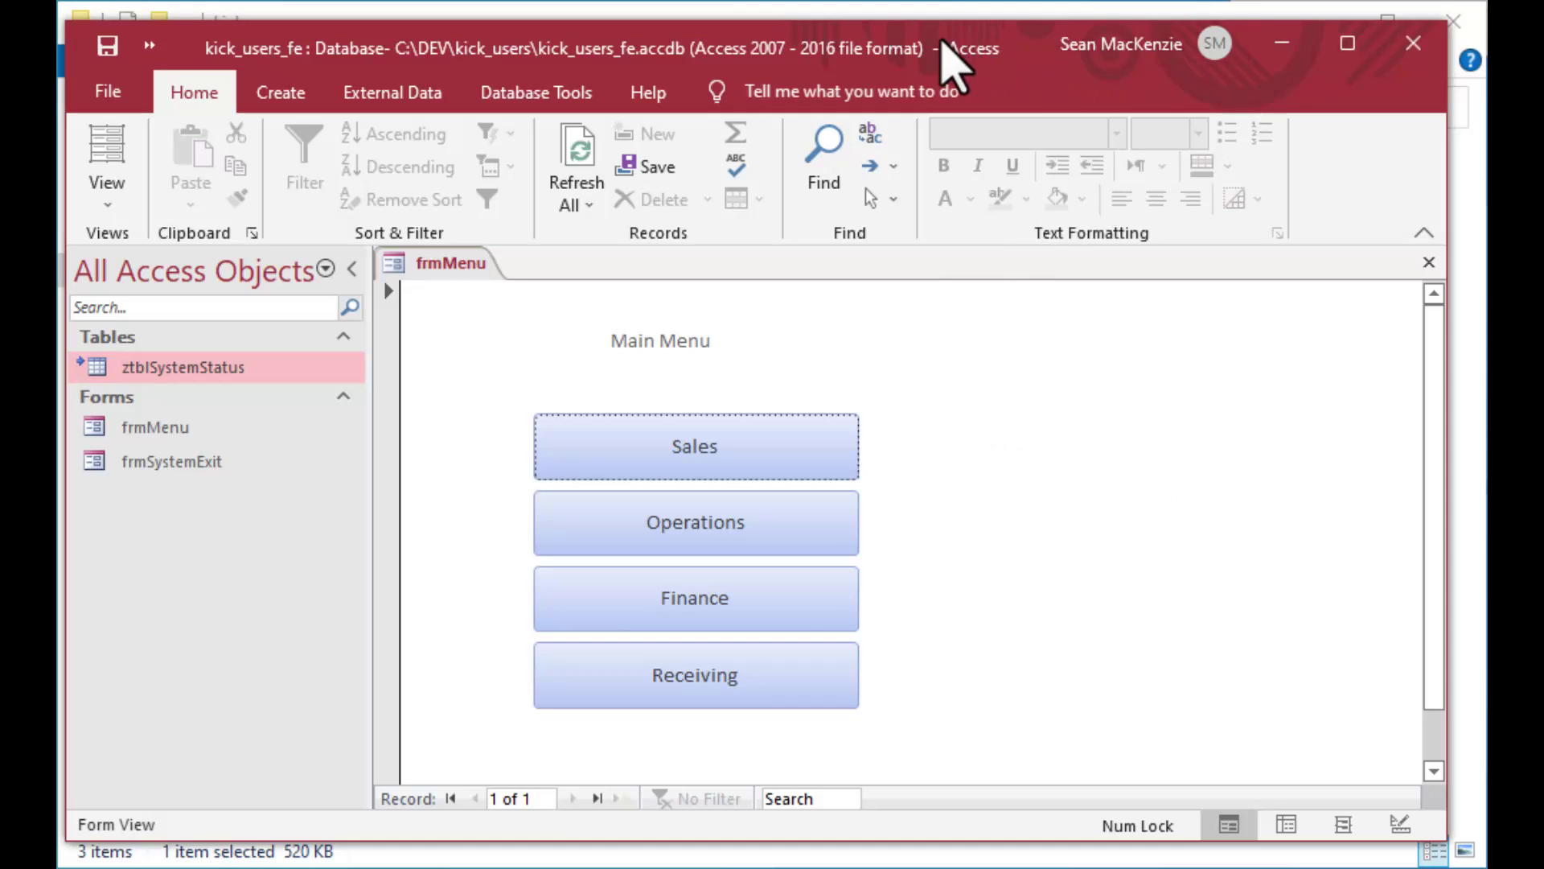
Minimize the front end, clear SystemUP for StatusID 1 in ztblSystemStatus of kick_users_be, and close that database.
left_click(1276, 41)
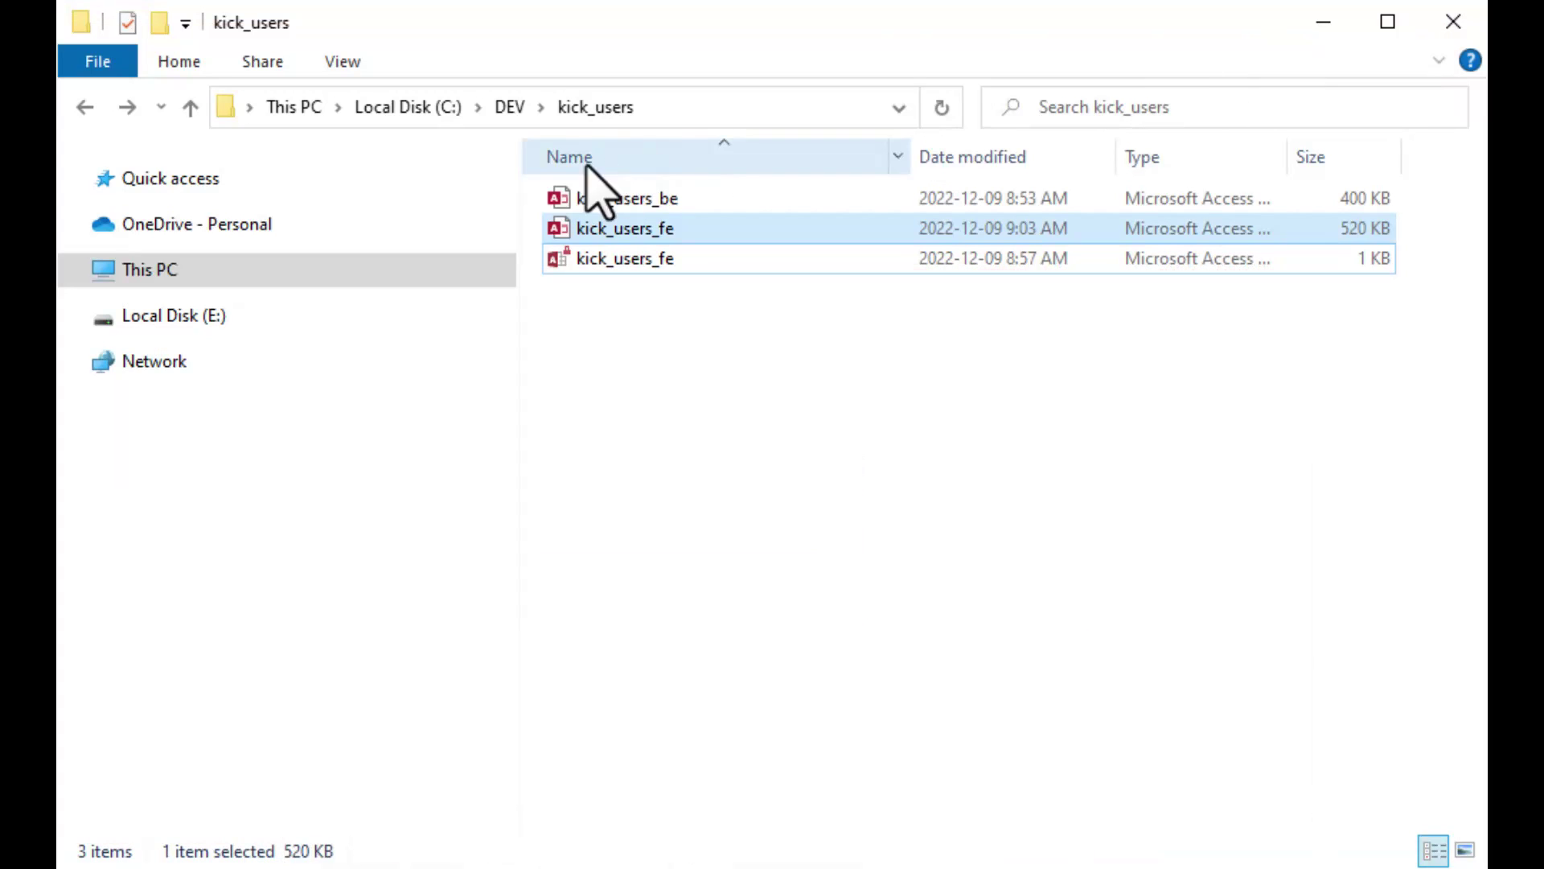
double_click(563, 198)
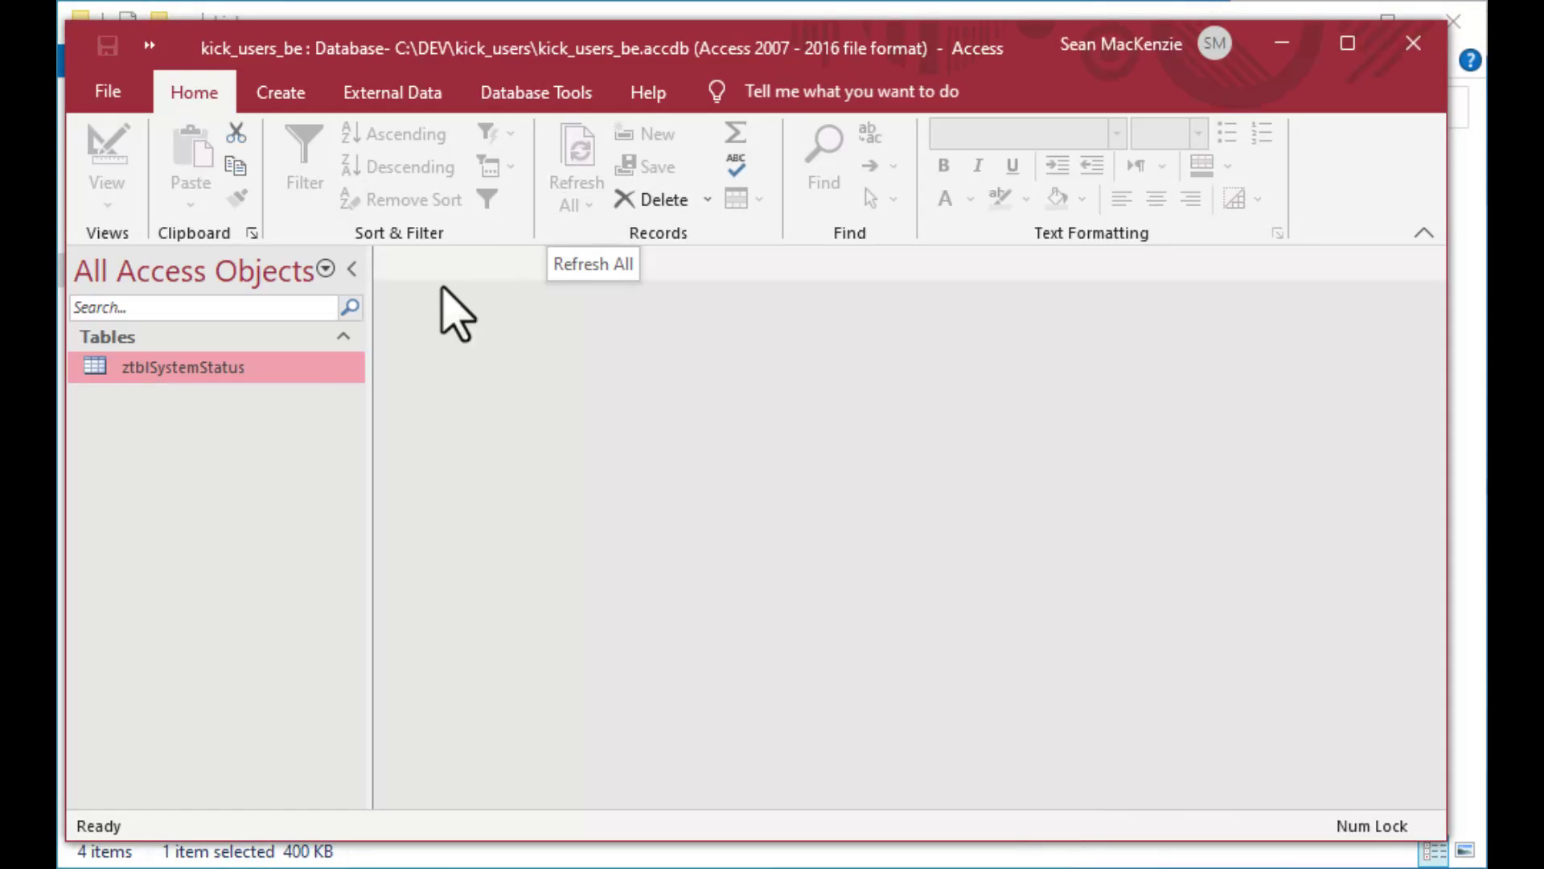
double_click(101, 372)
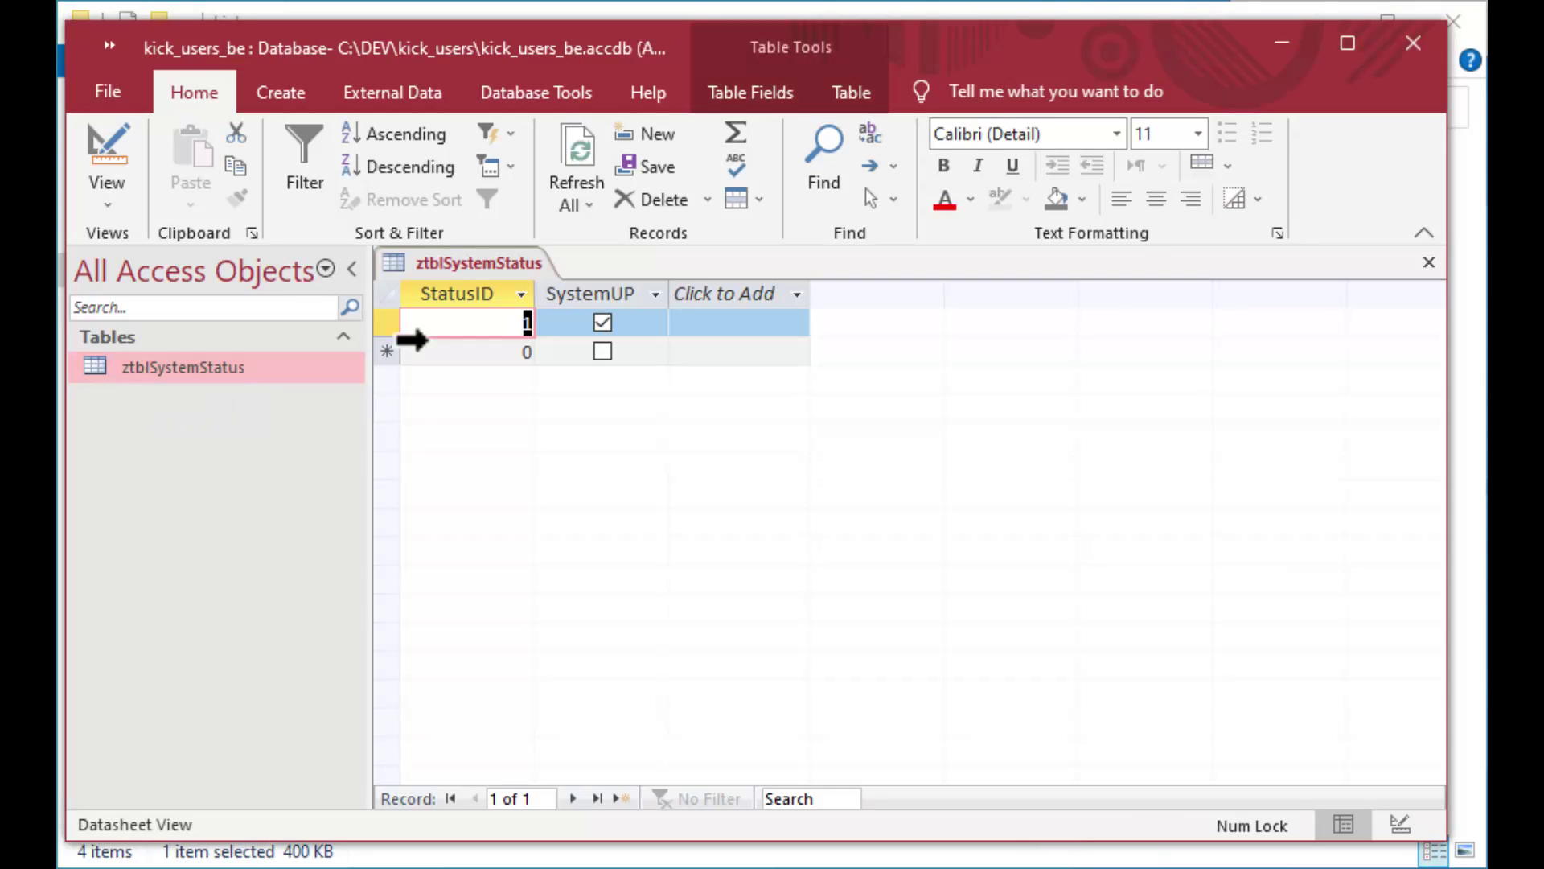
left_click(603, 322)
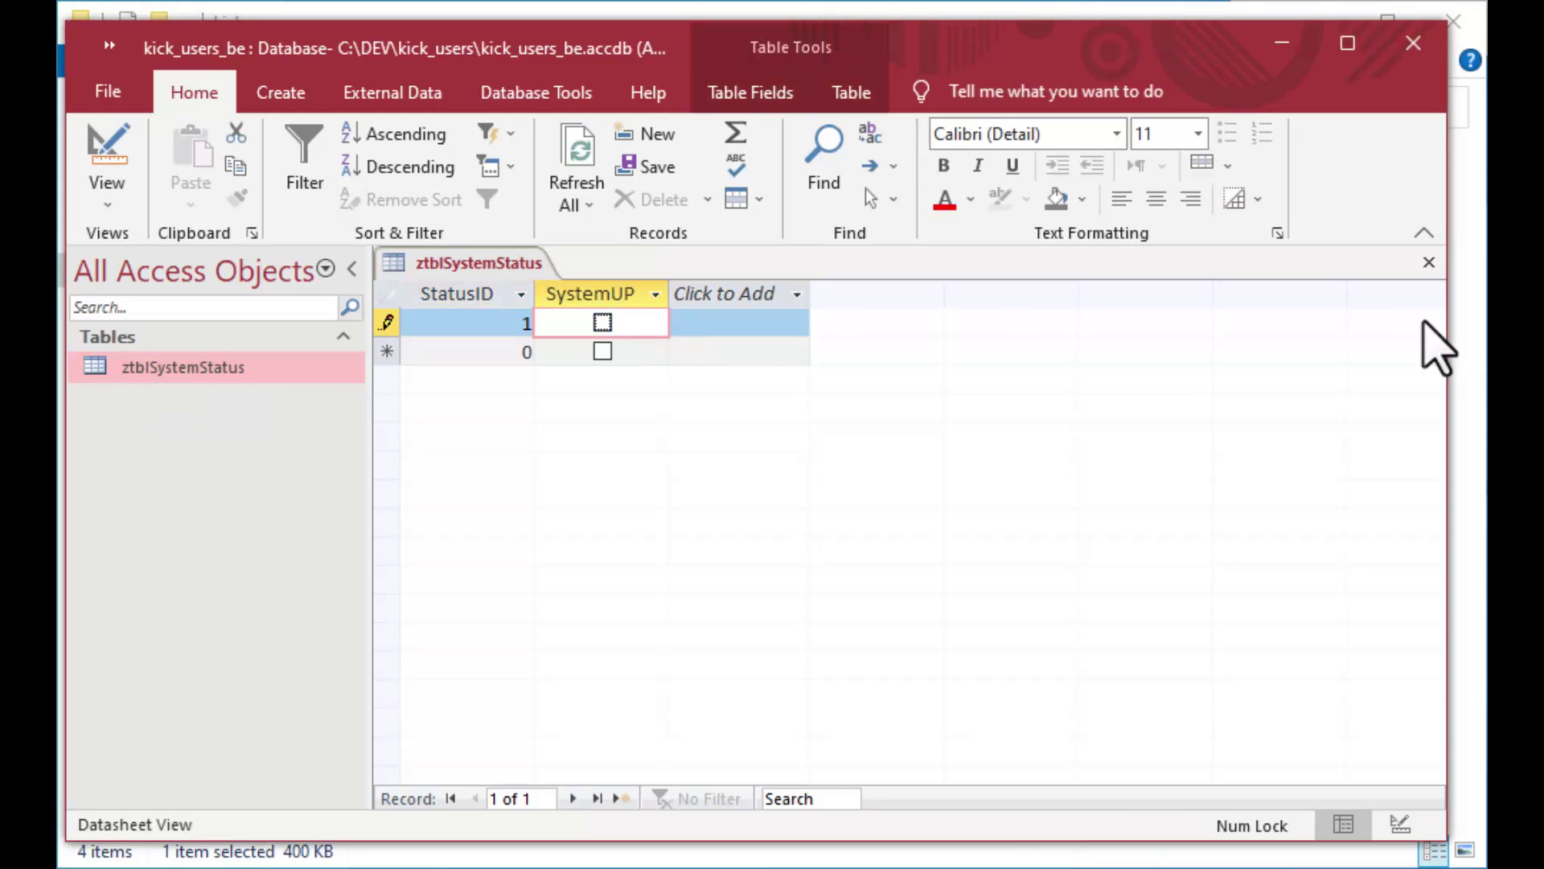
left_click(1428, 262)
left_click(1419, 53)
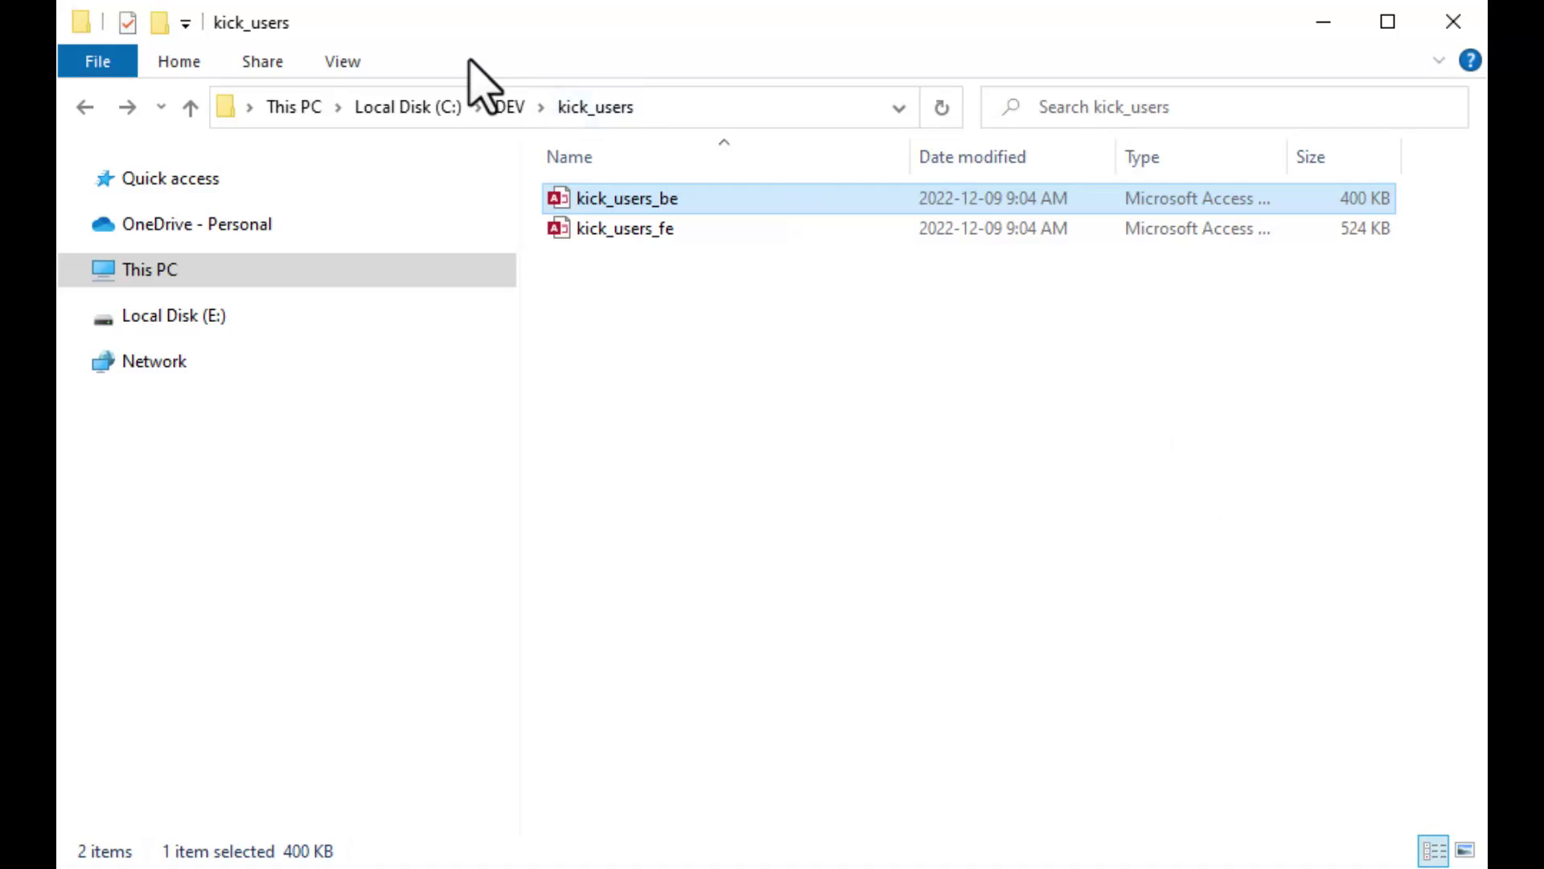
Create a folder named wks01 inside the kick_users folder.
left_click(629, 240)
left_click(711, 338)
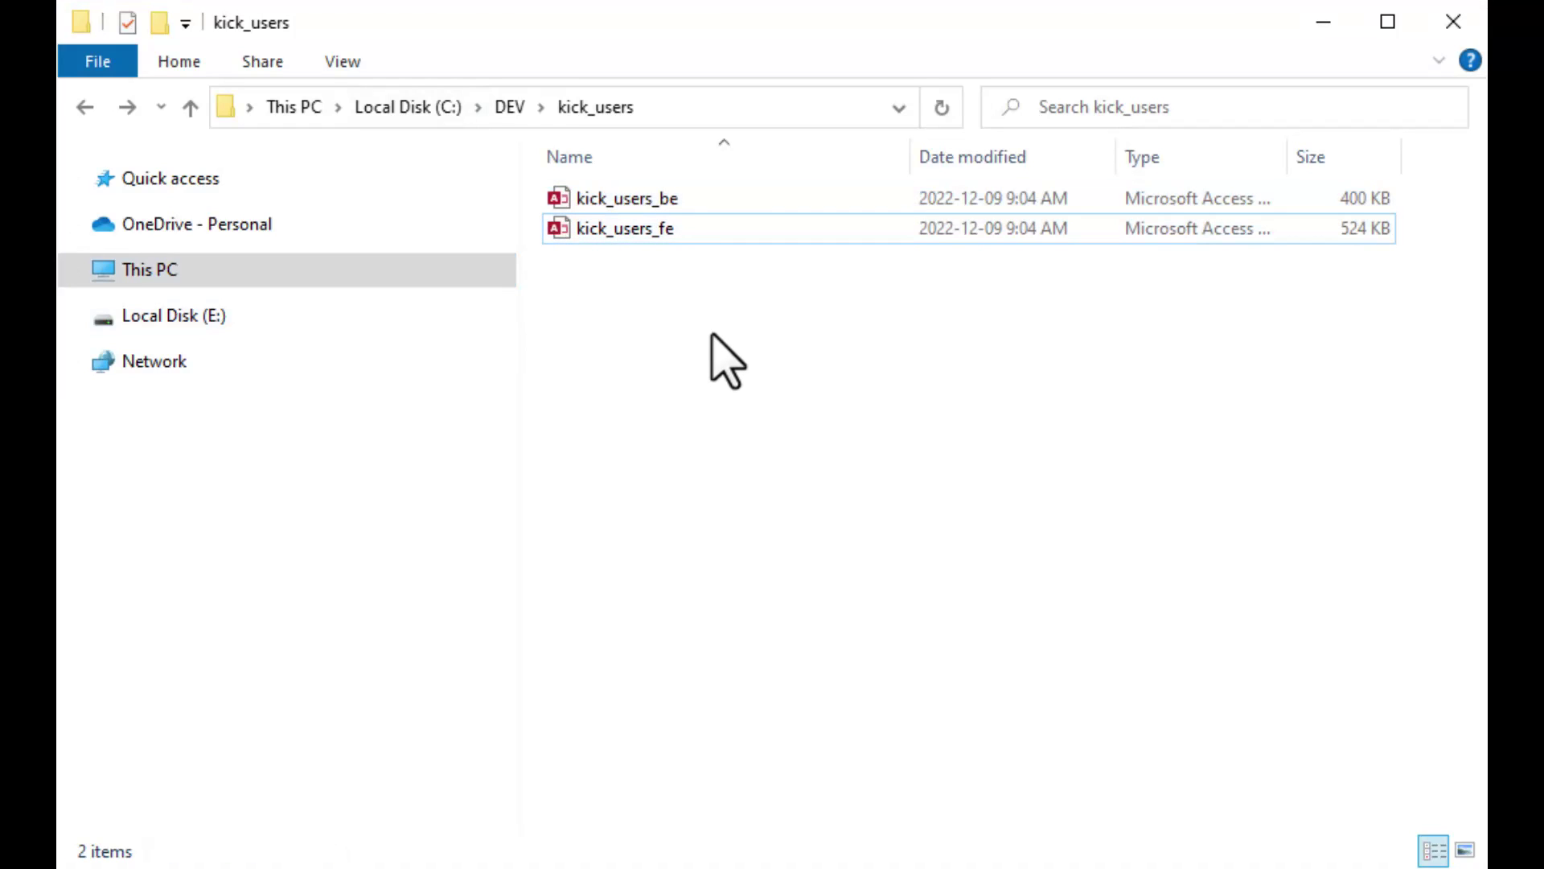
right_click(577, 317)
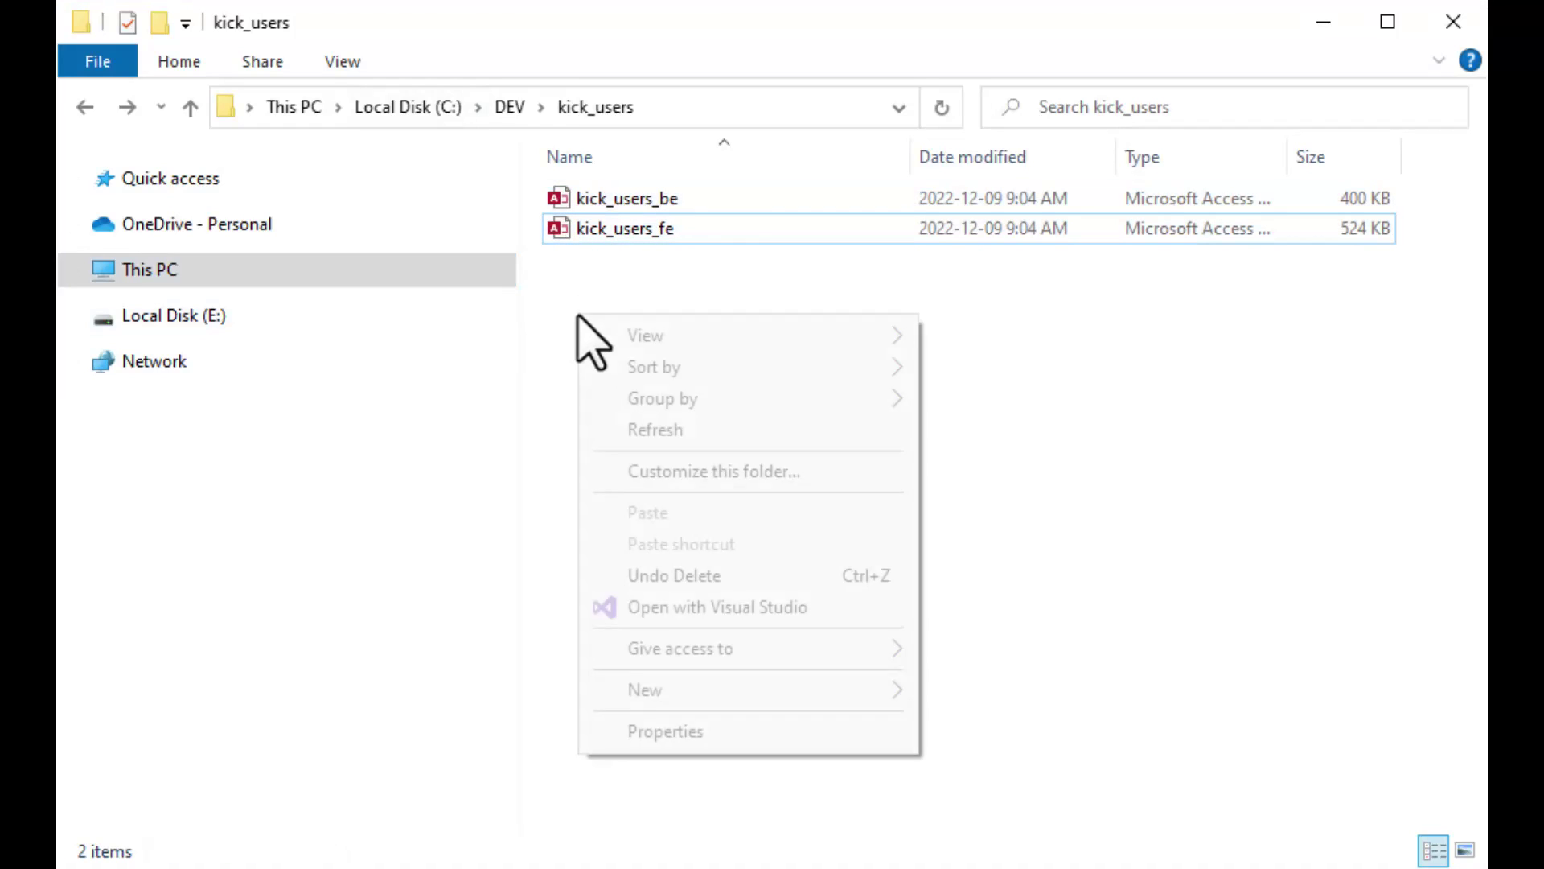
mouse_move(700, 690)
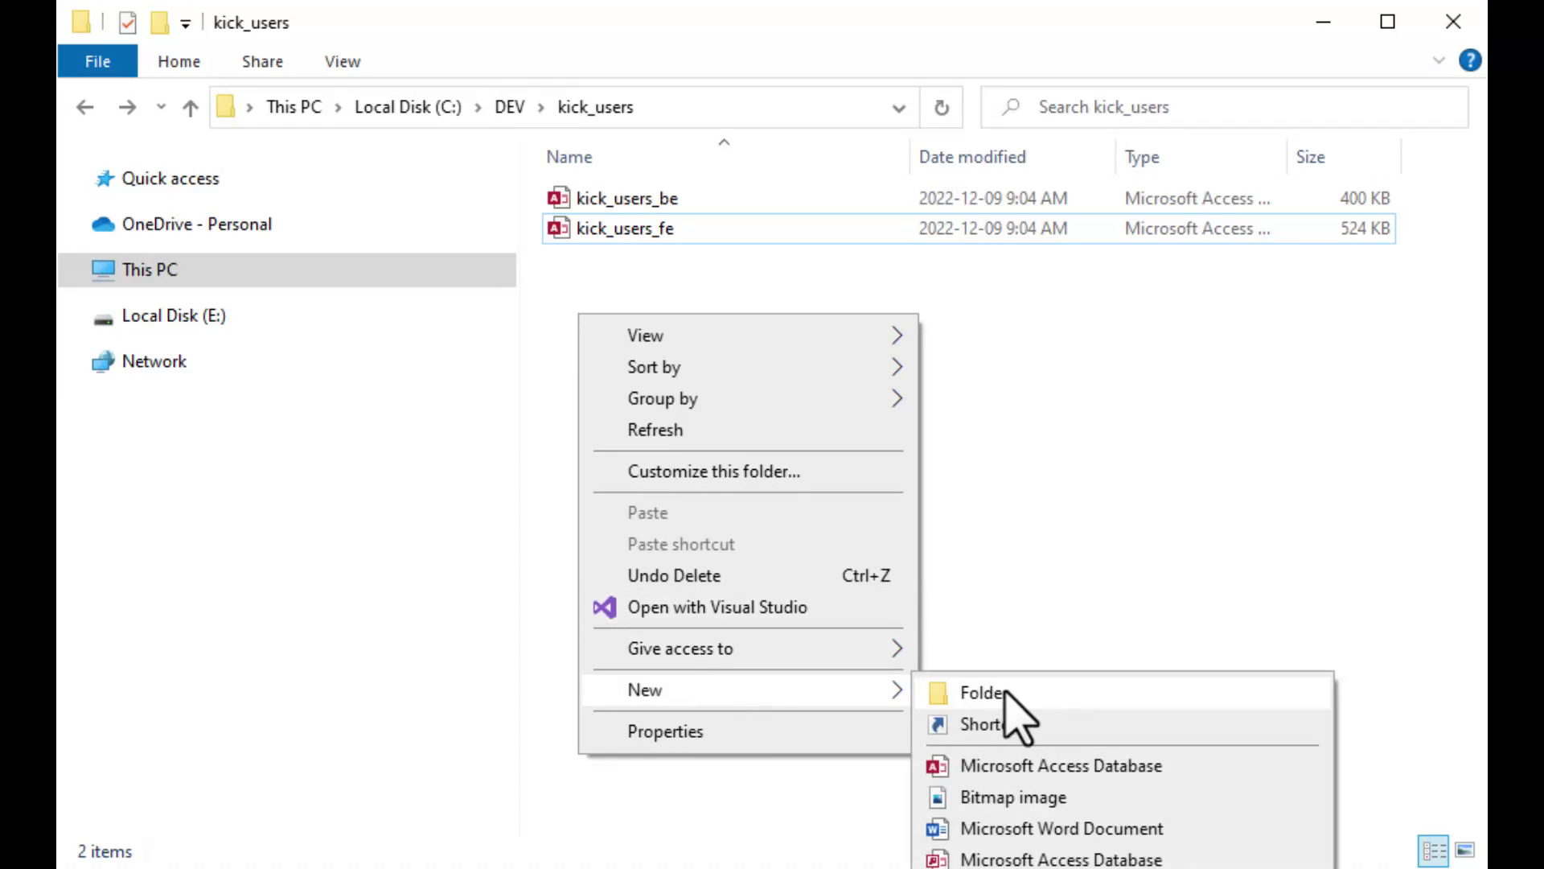
left_click(1001, 691)
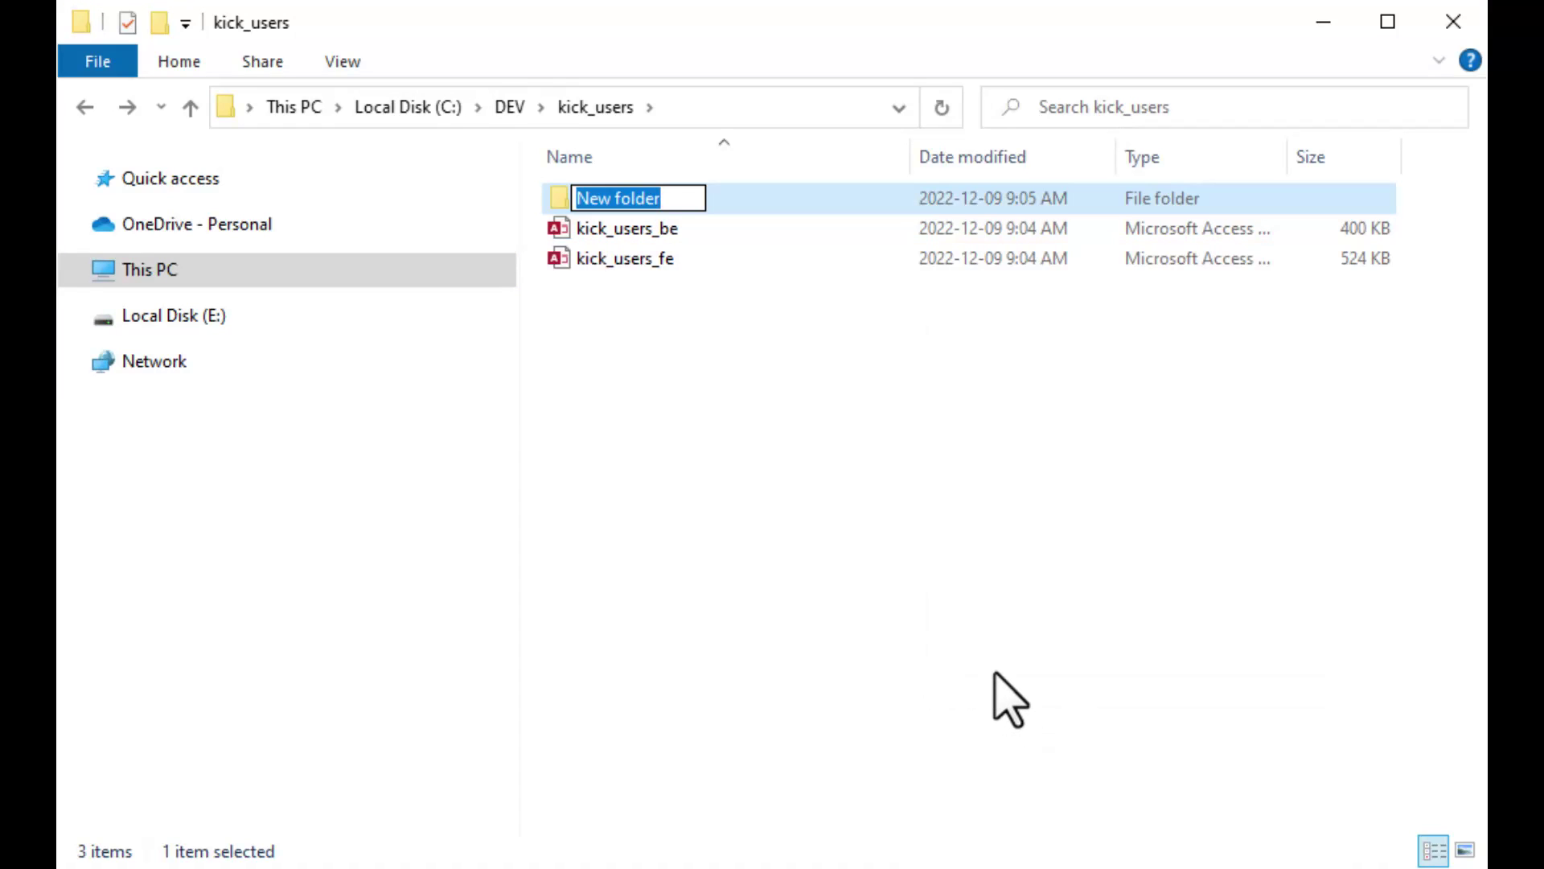
type("wd")
key("BackSpace")
type("ks01")
left_click(614, 362)
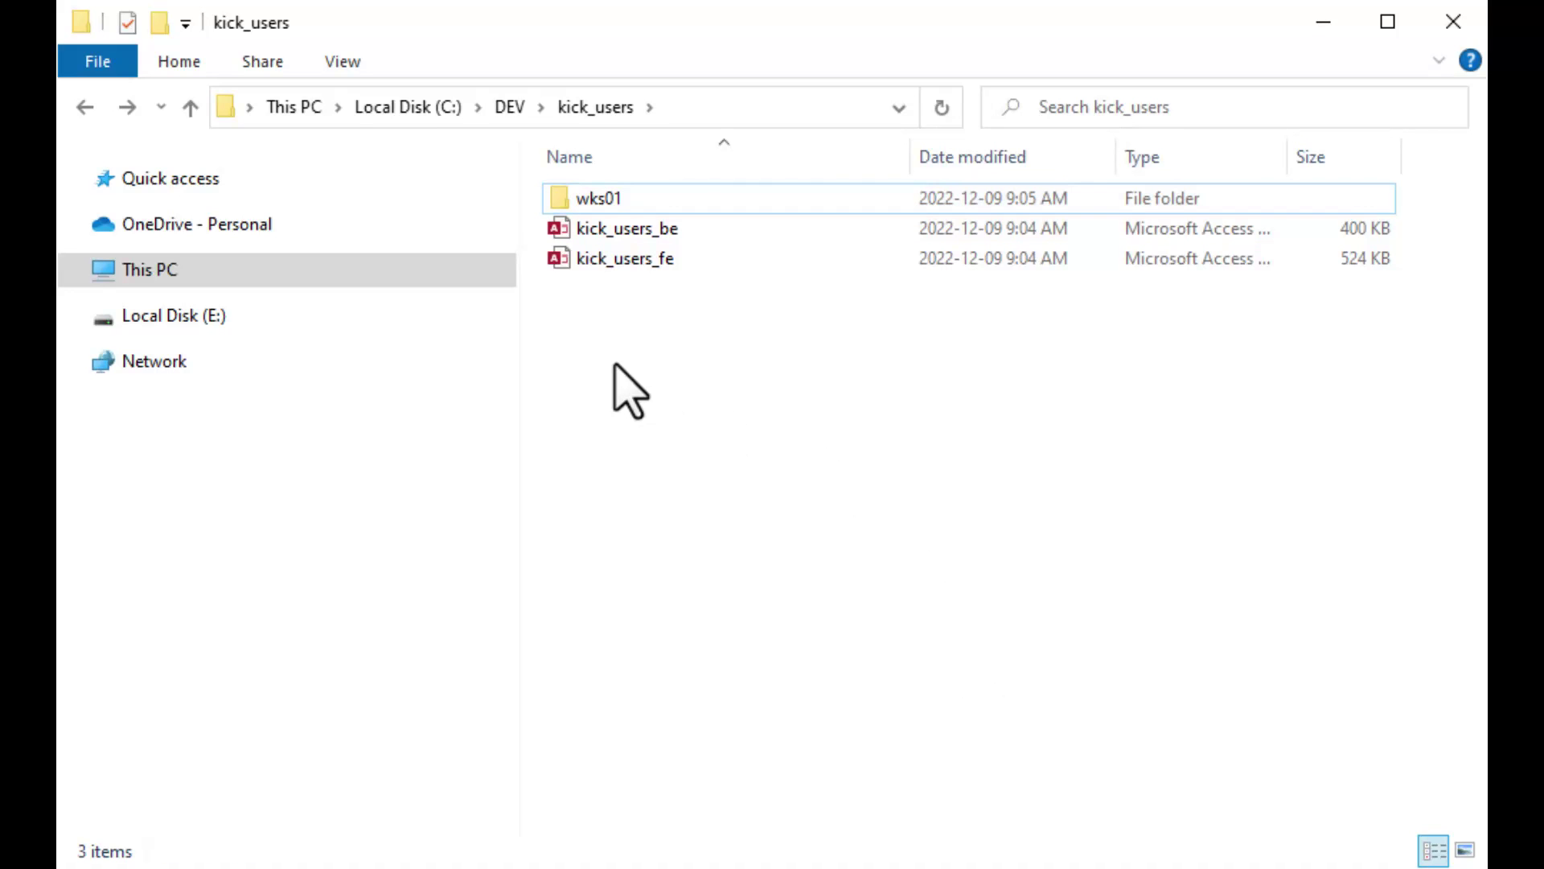
Create a second folder named wks02 inside the kick_users folder.
right_click(614, 363)
mouse_move(795, 756)
left_click(975, 736)
type("w")
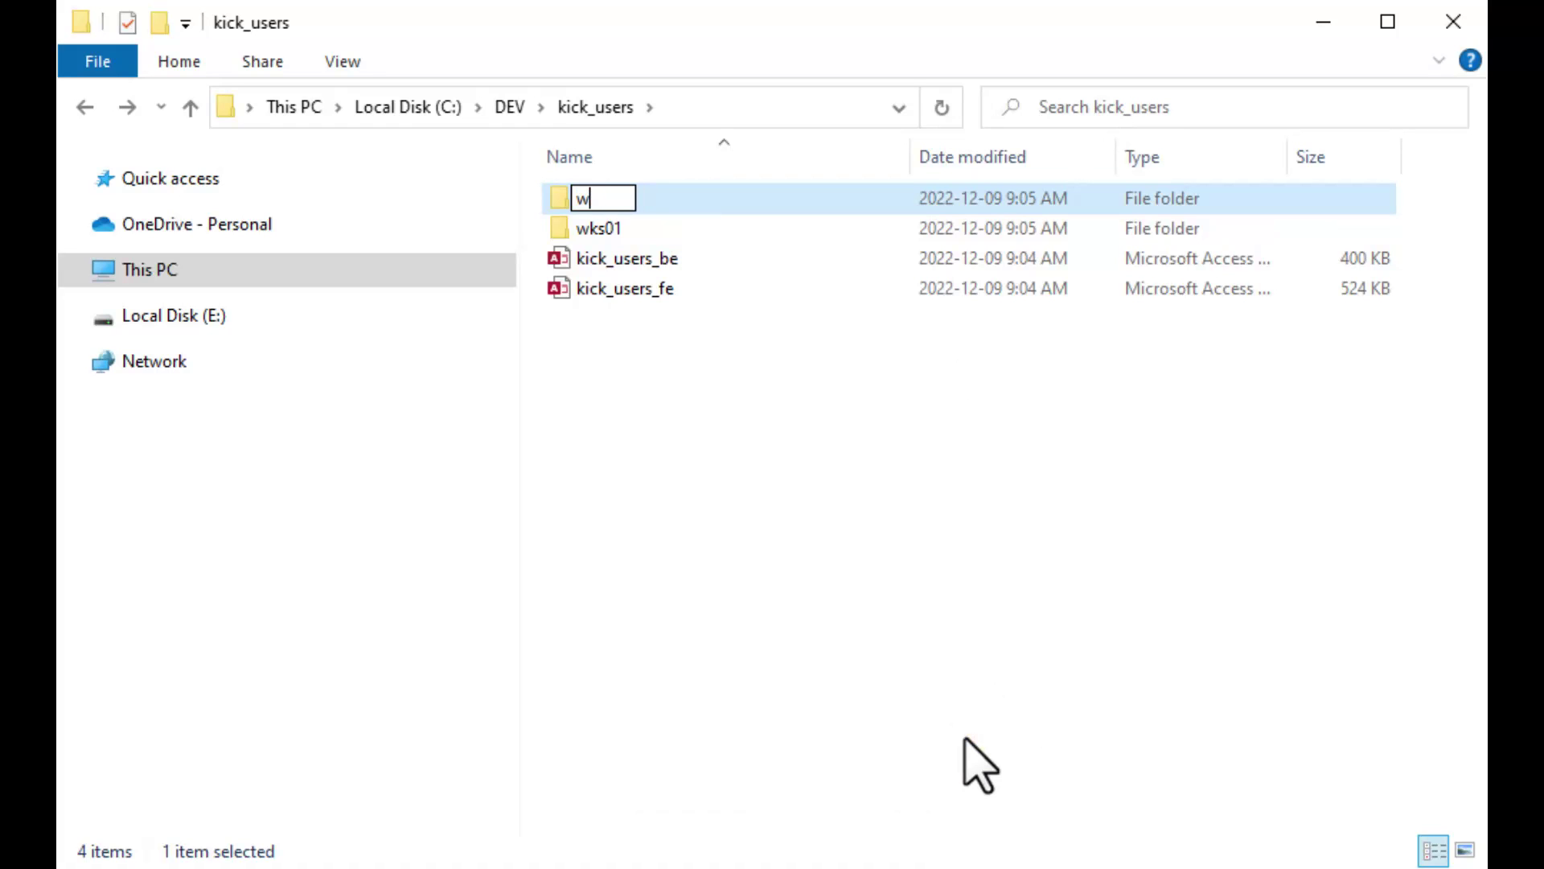
type("ks02")
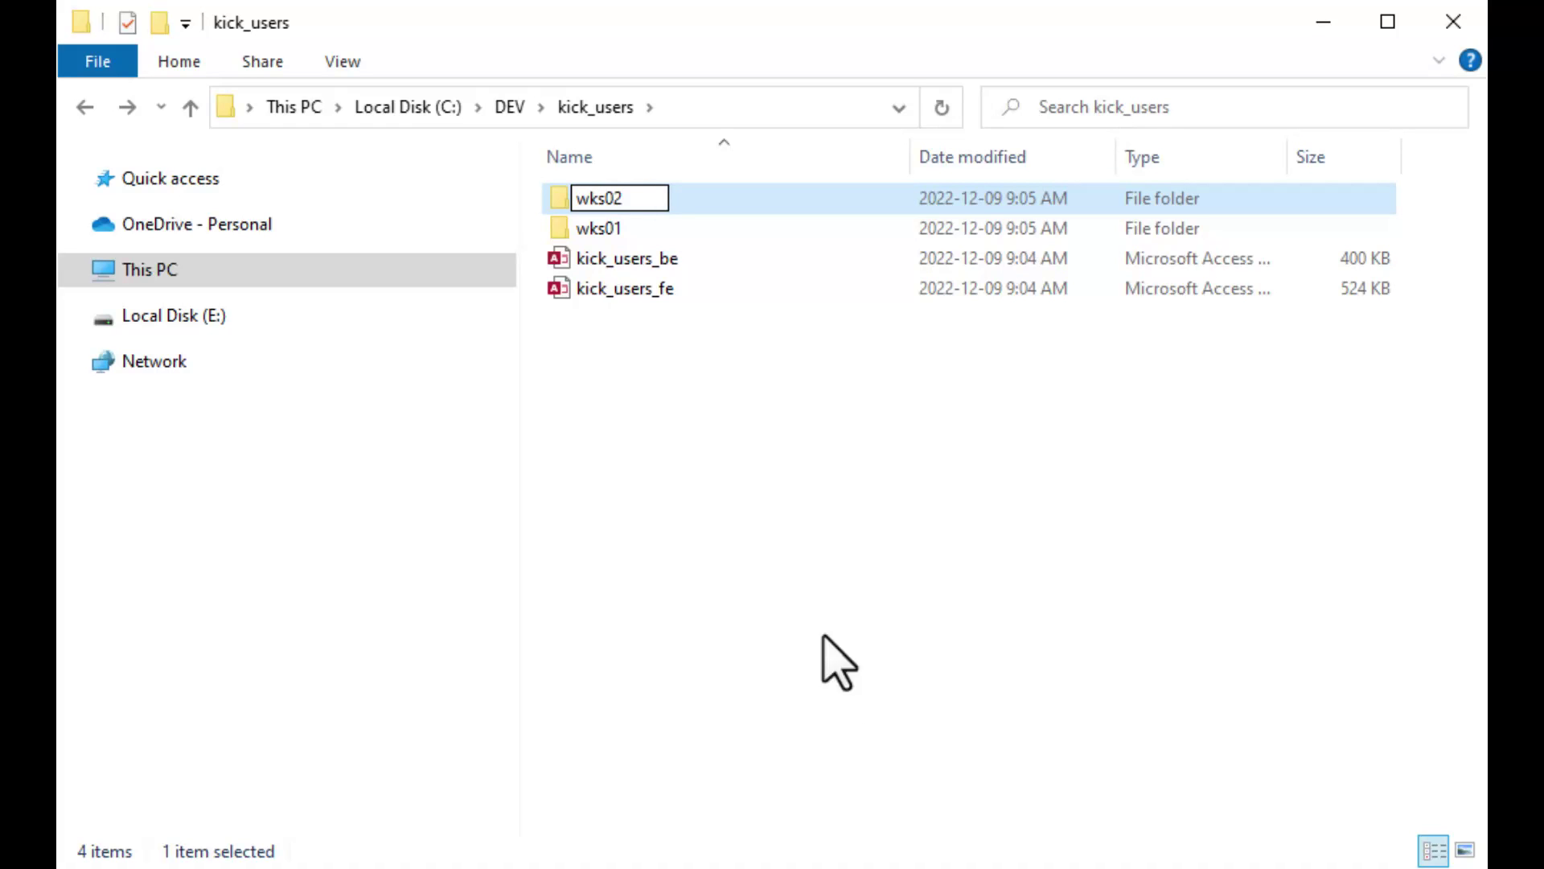
left_click(844, 689)
Create a third folder named wks03 inside the kick_users folder.
right_click(748, 547)
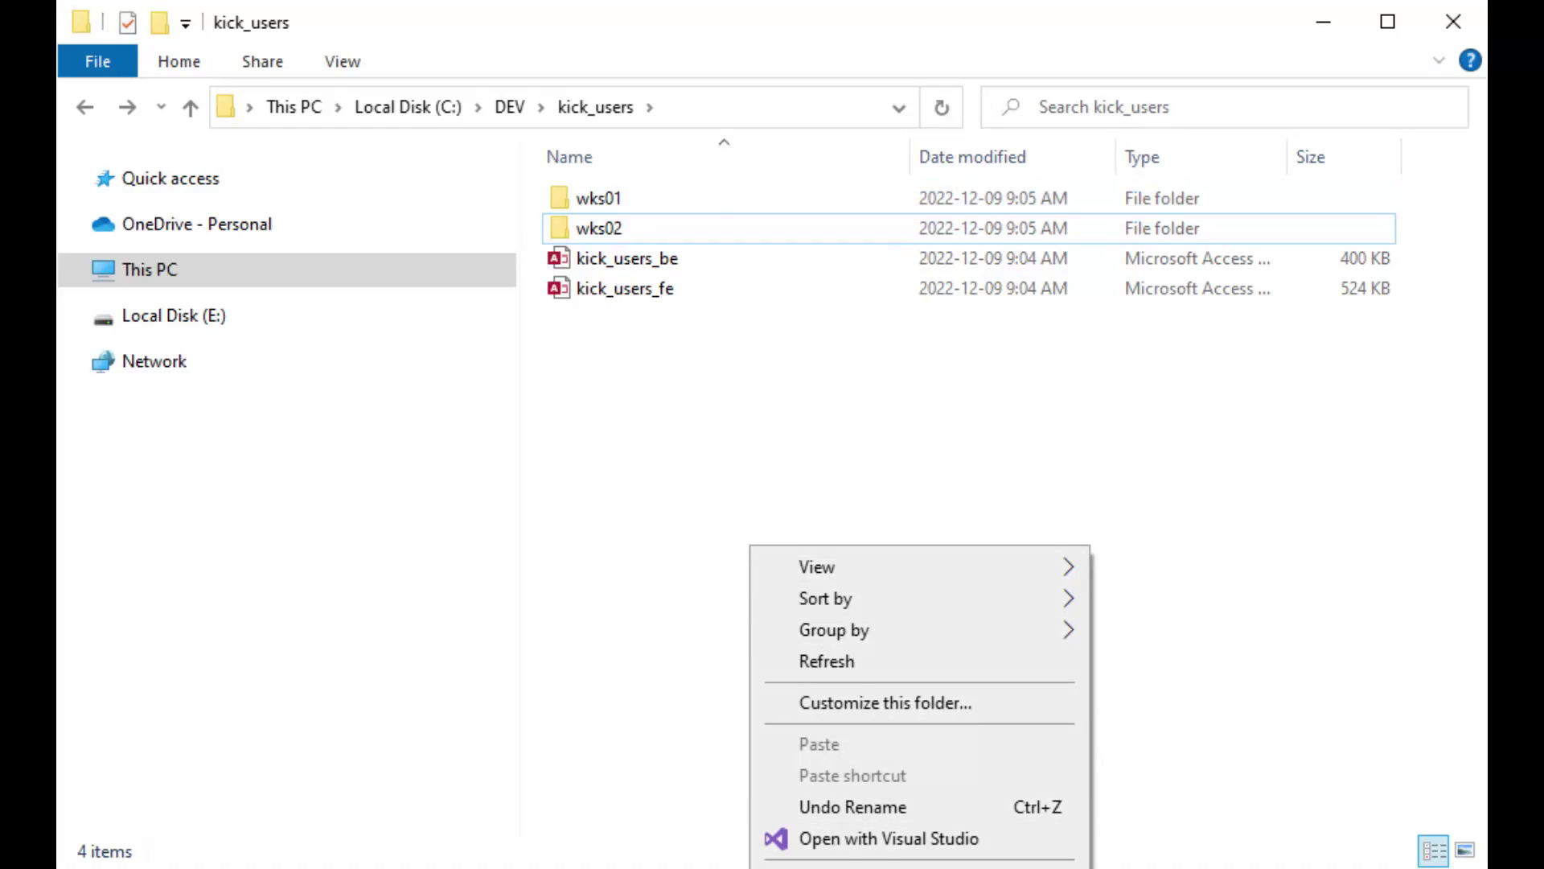
key("ctrl+shift+n")
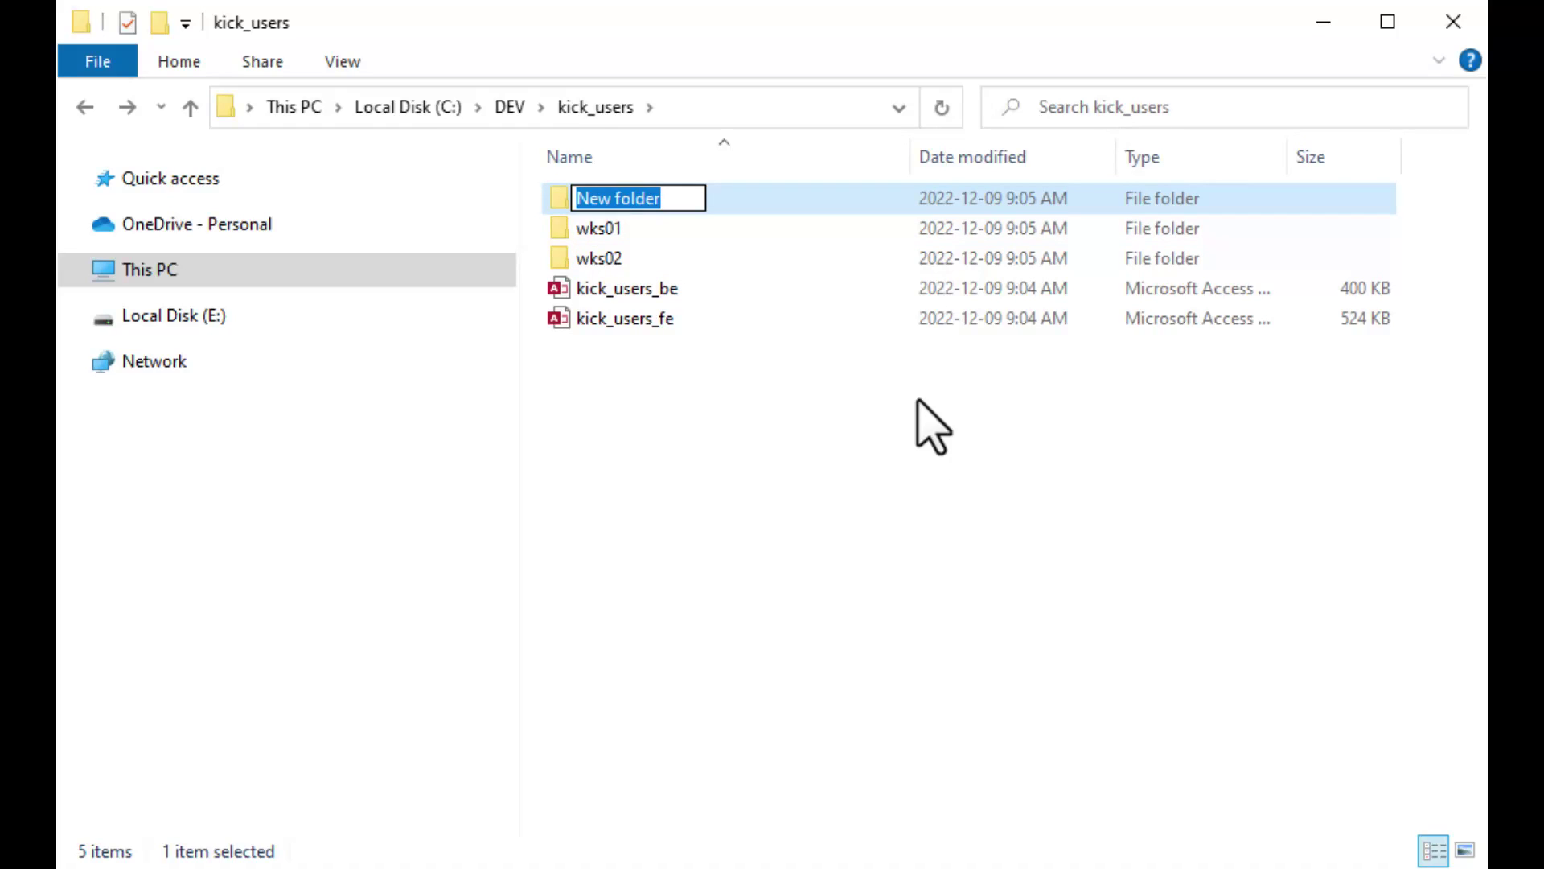
type("wks03")
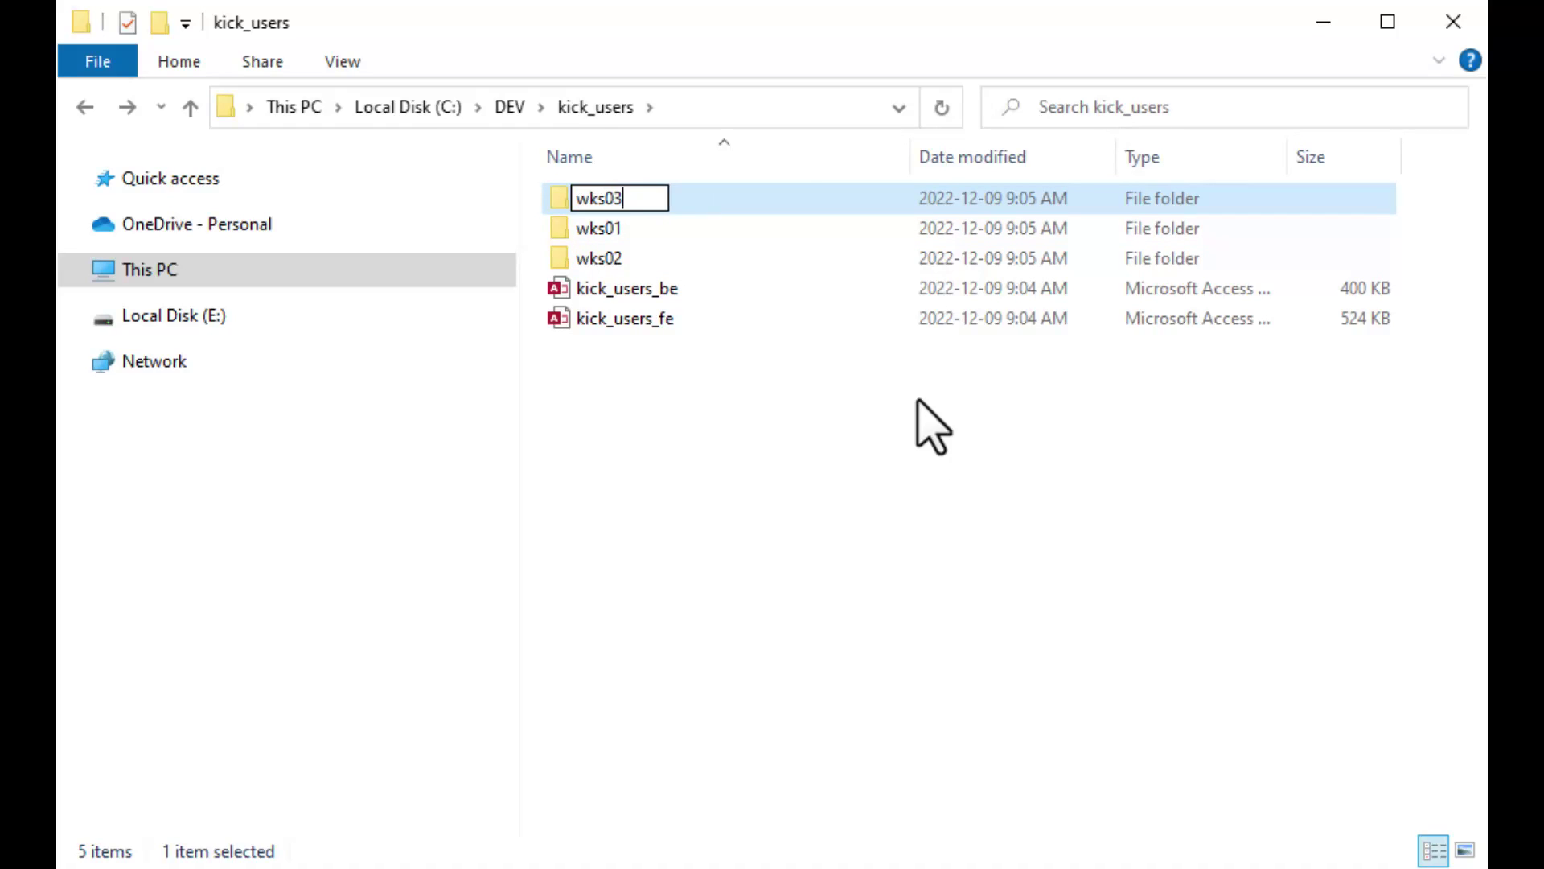
key("Return")
Copy the kick_users_fe database from the kick_users folder and paste it into the wks01 folder.
left_click(561, 320)
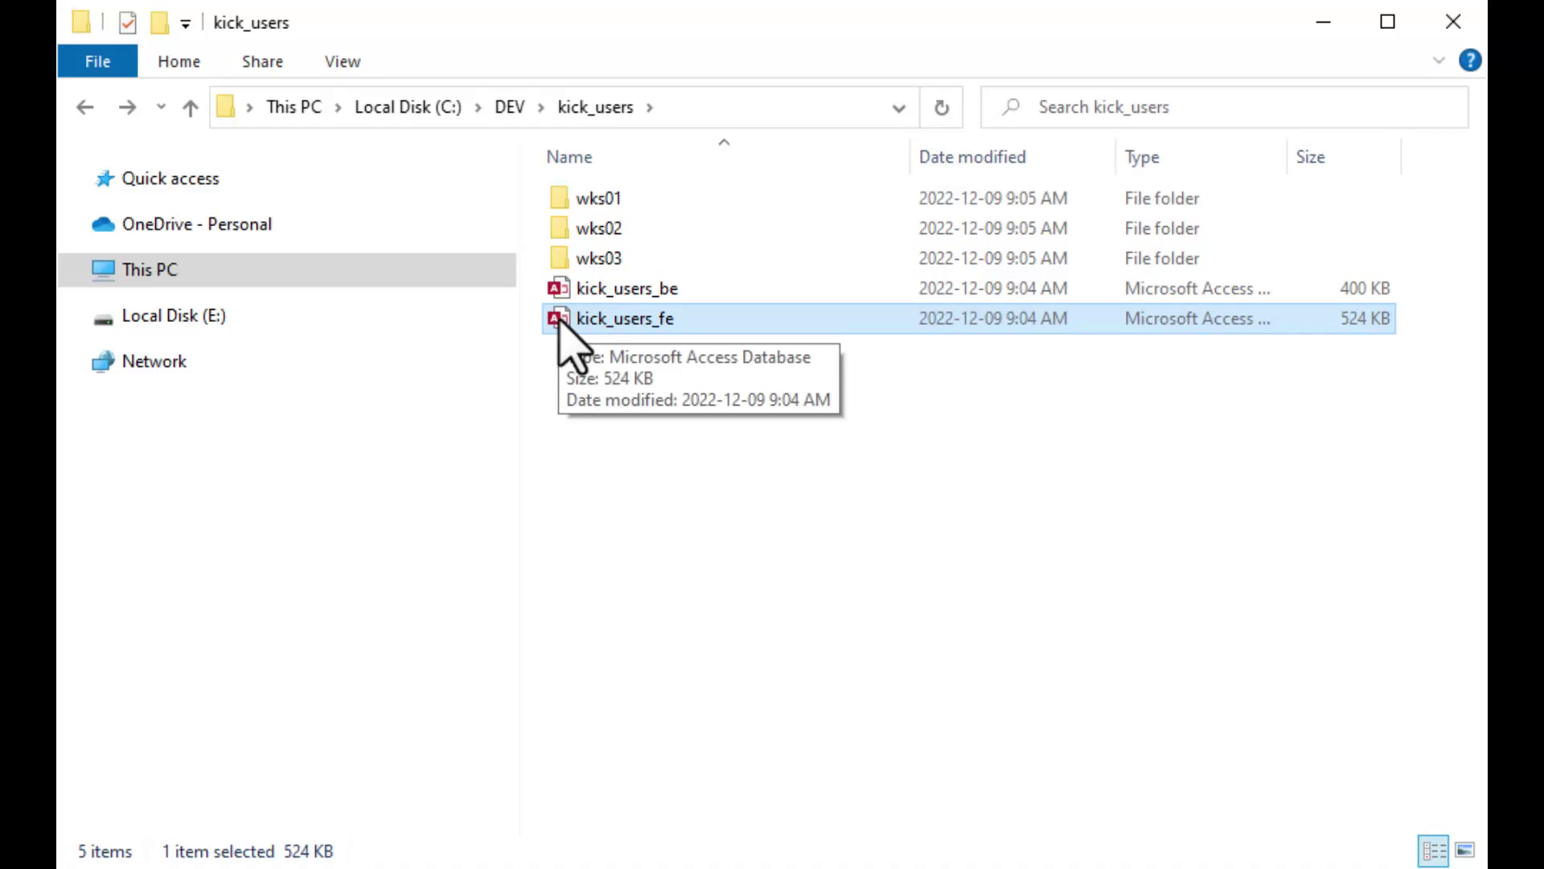
left_click(568, 200)
double_click(568, 201)
key("ctrl+v")
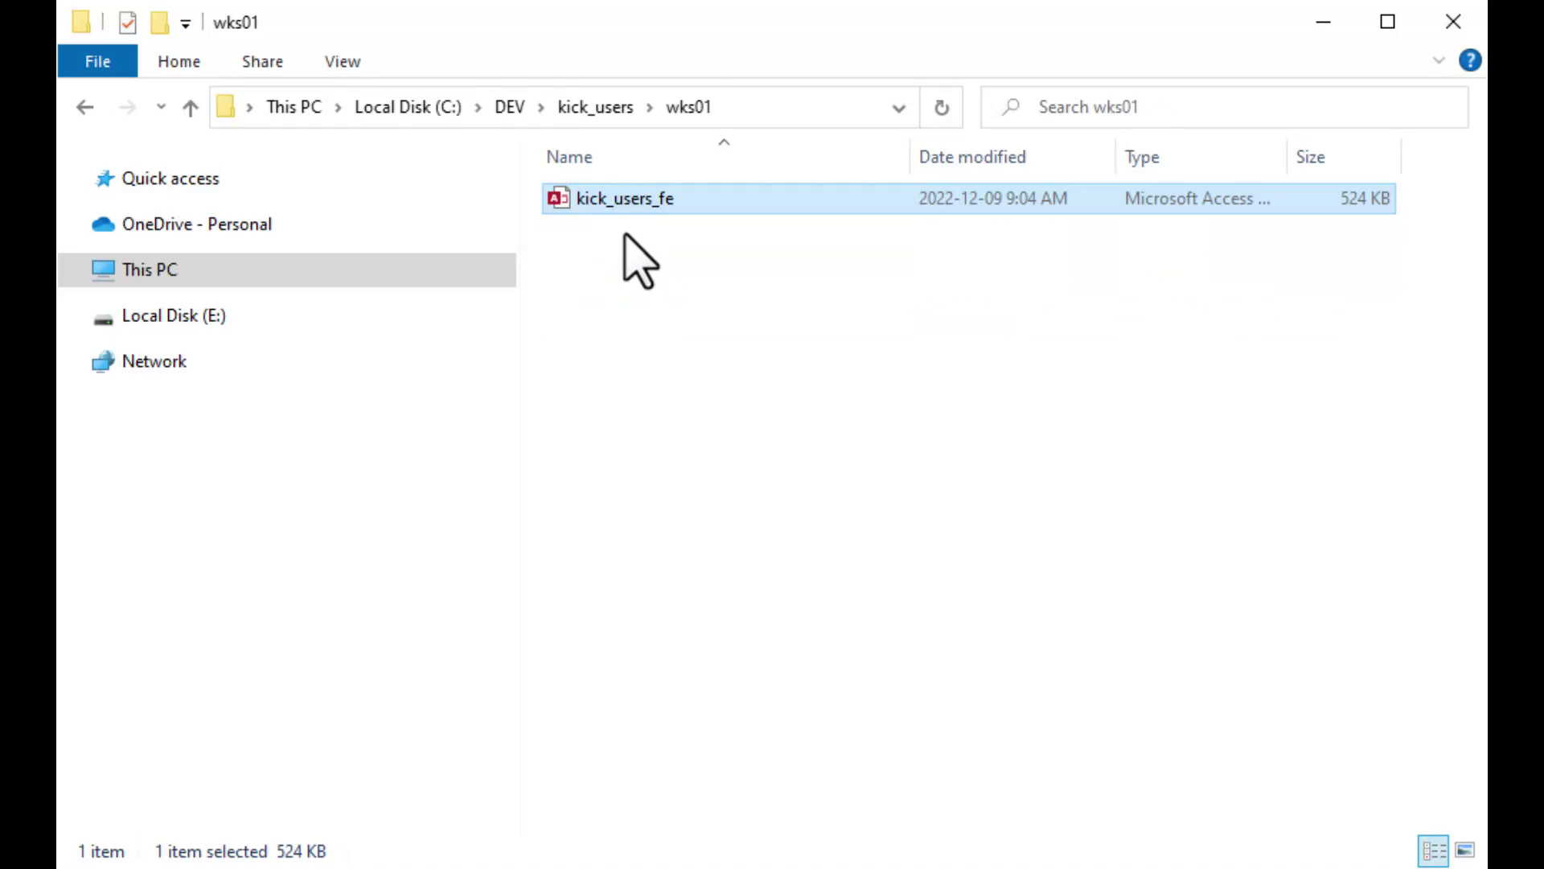
Paste a copy of kick_users_fe into each of the wks02 and wks03 folders.
left_click(595, 109)
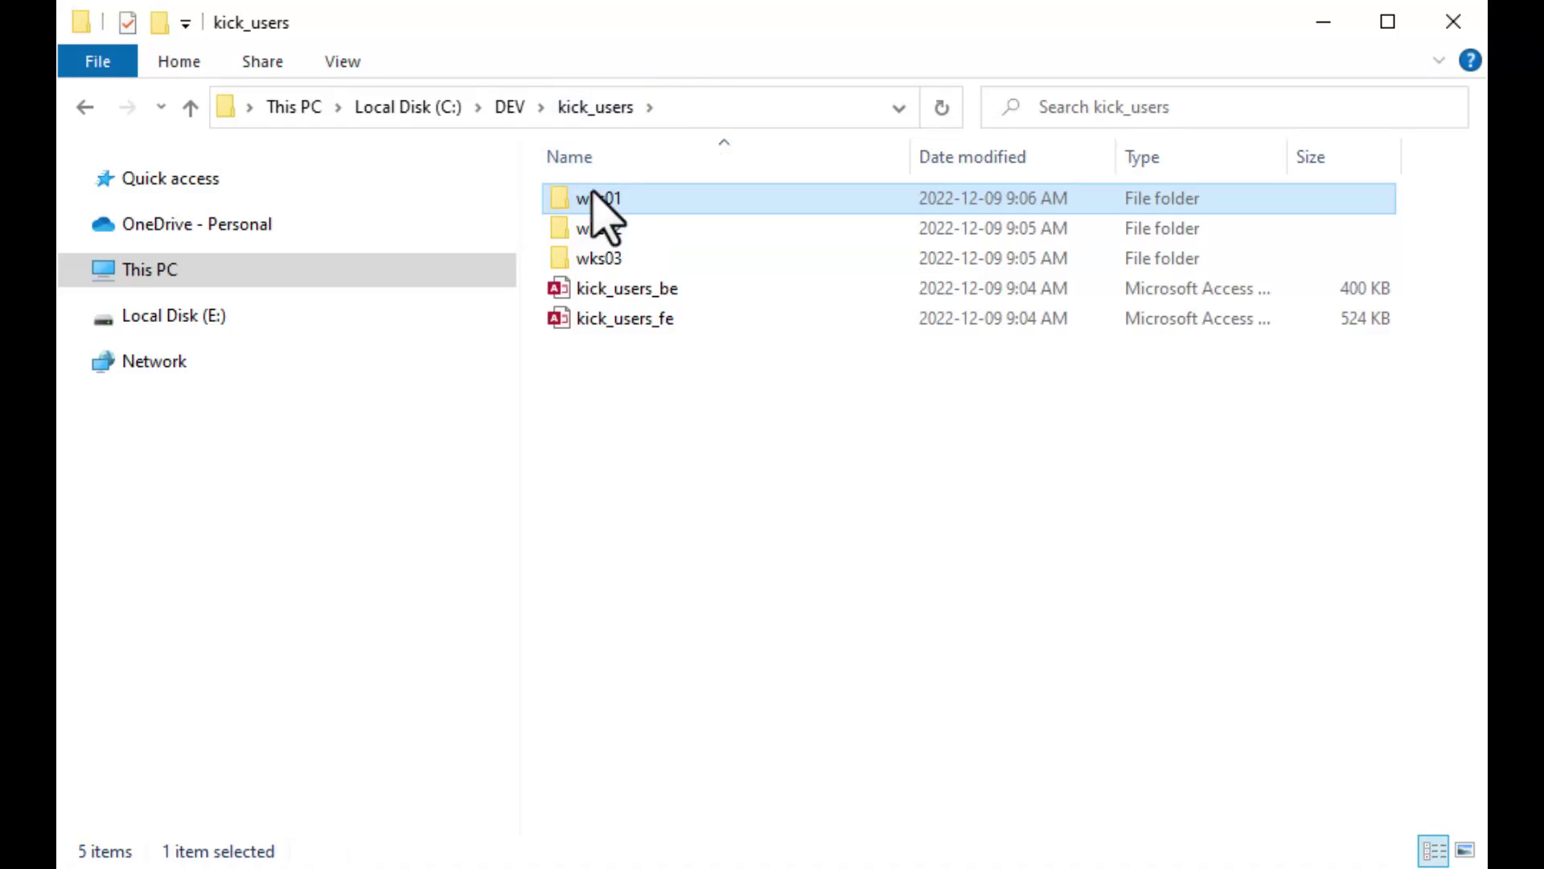
double_click(562, 234)
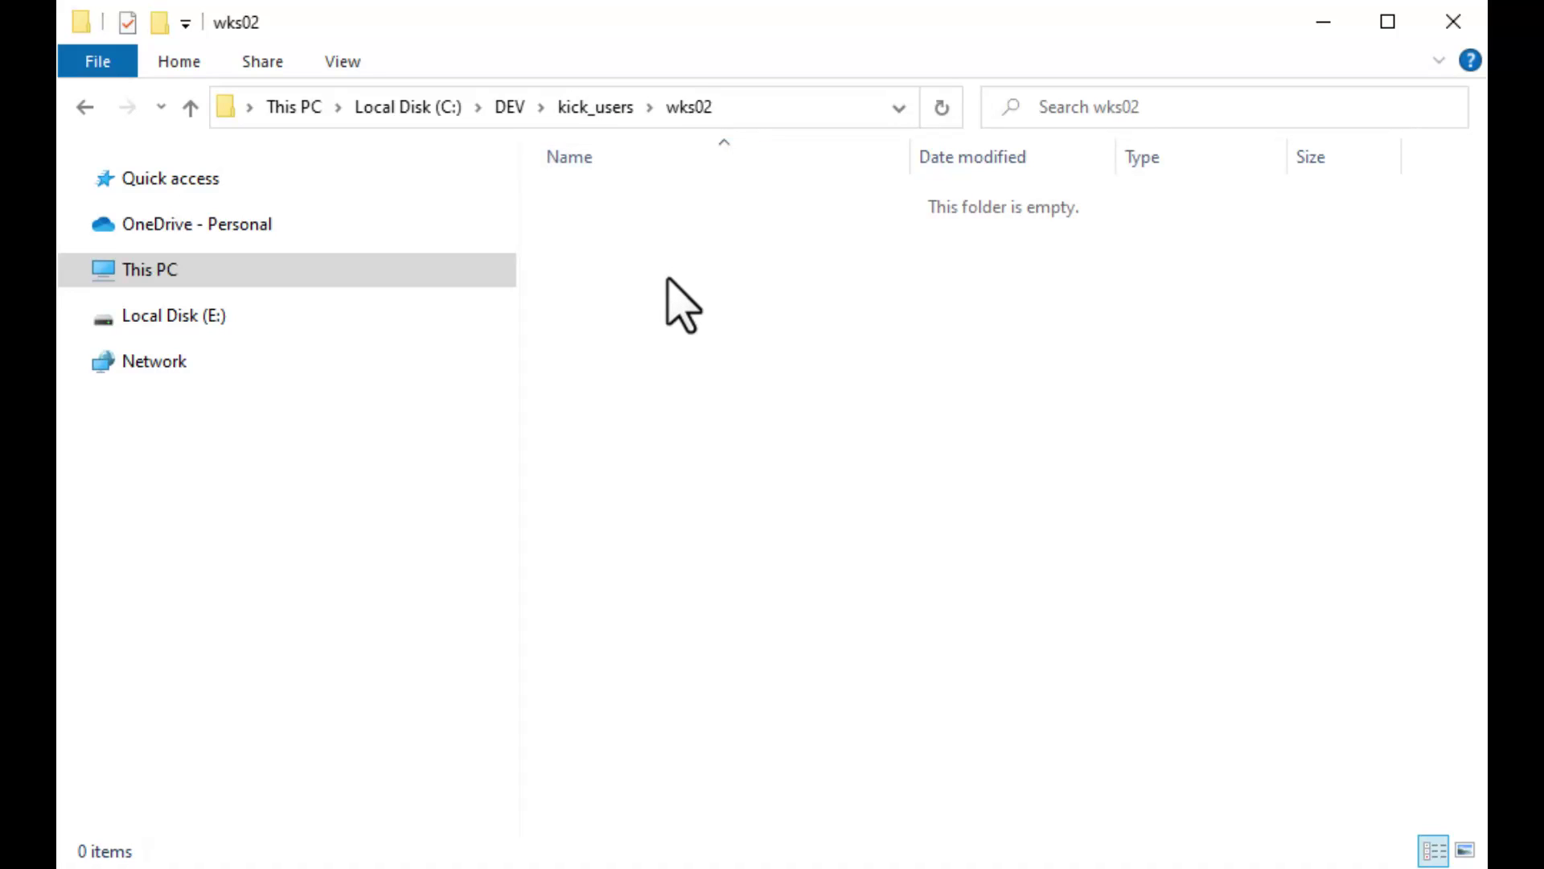
key("ctrl+v")
left_click(596, 109)
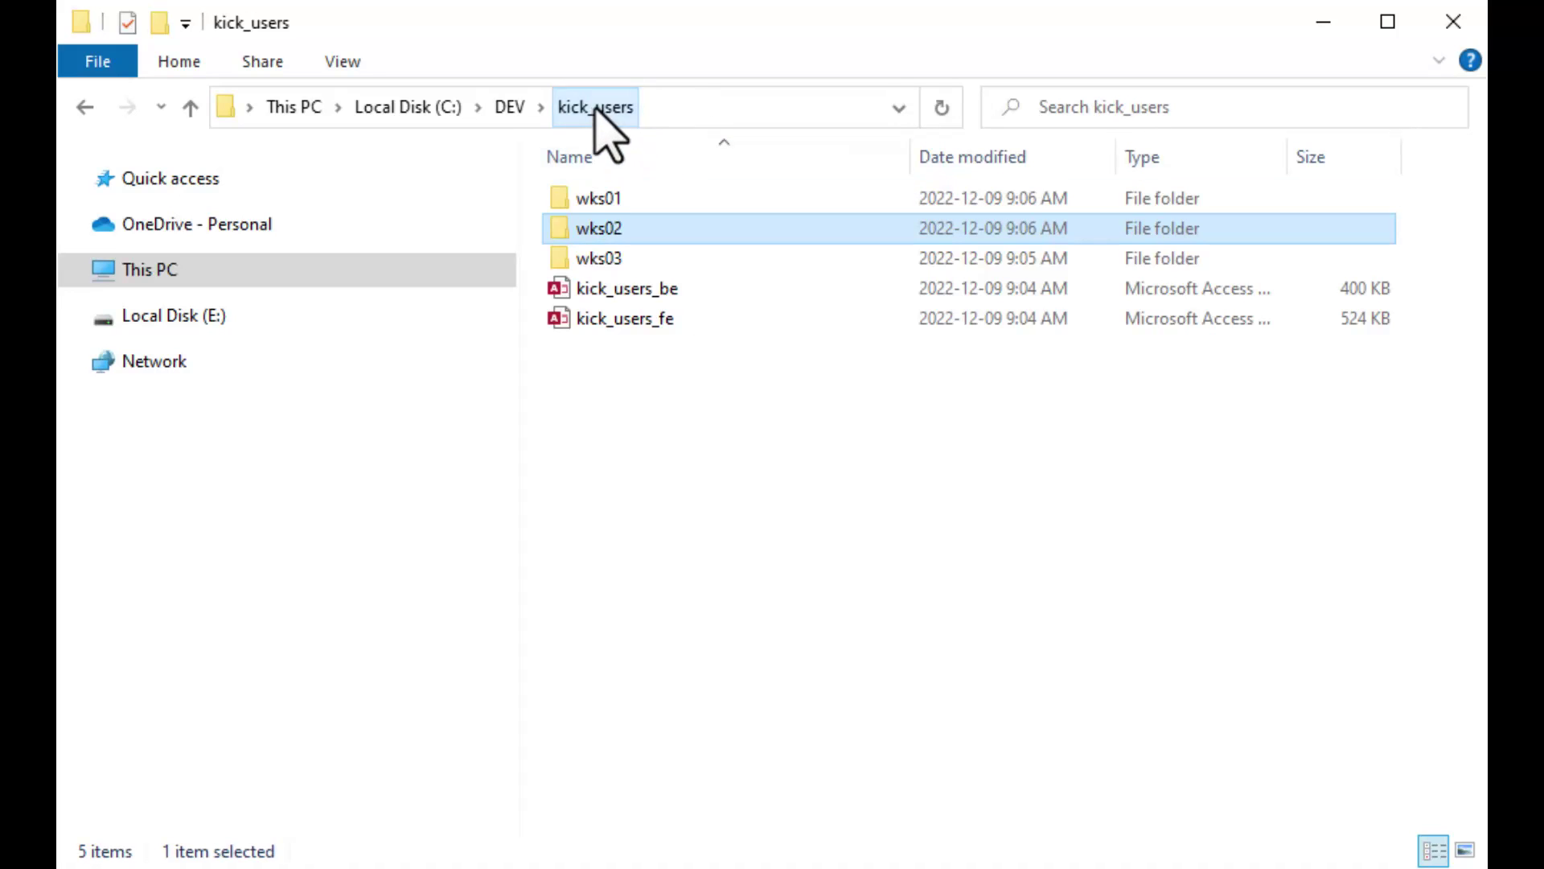
left_click(568, 261)
double_click(568, 259)
key("ctrl+v")
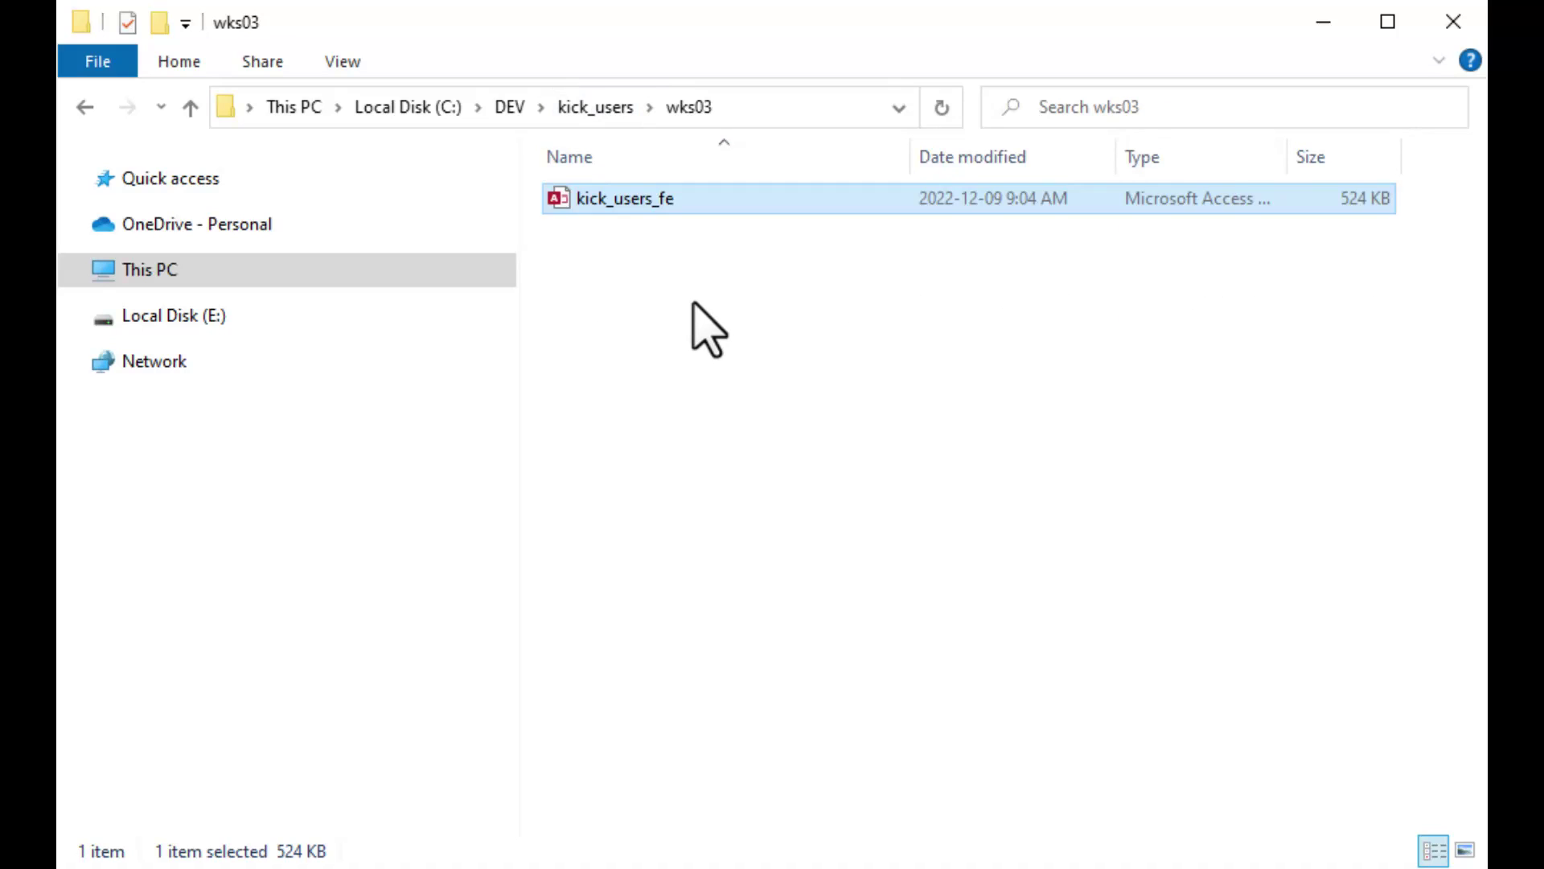
left_click(678, 268)
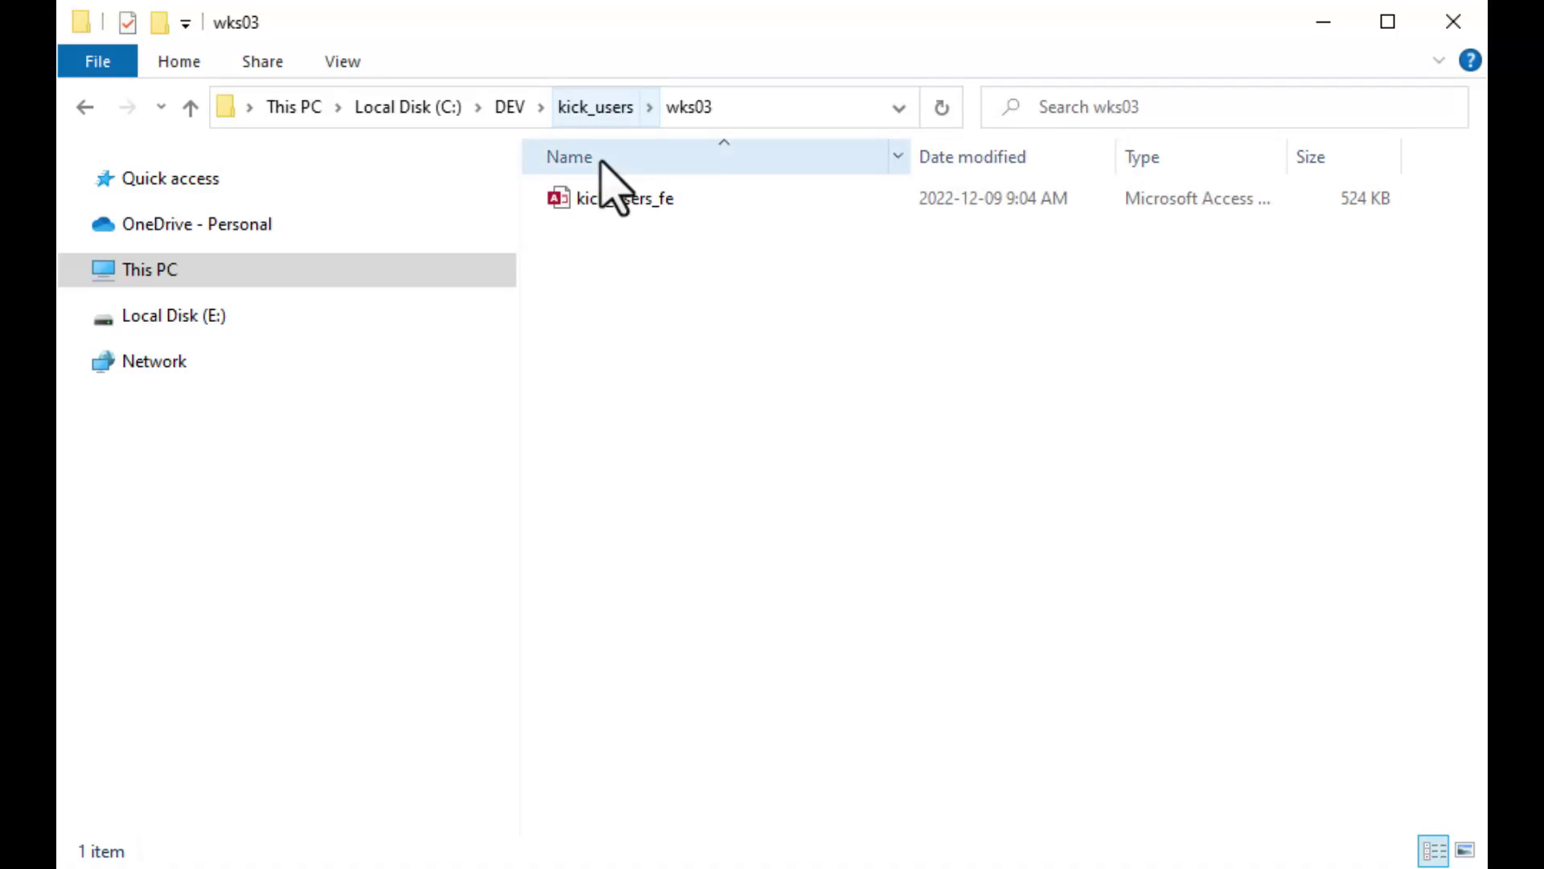
Open the kick_users_fe copy in the wks01 folder, enable its content, and minimize the database.
left_click(593, 112)
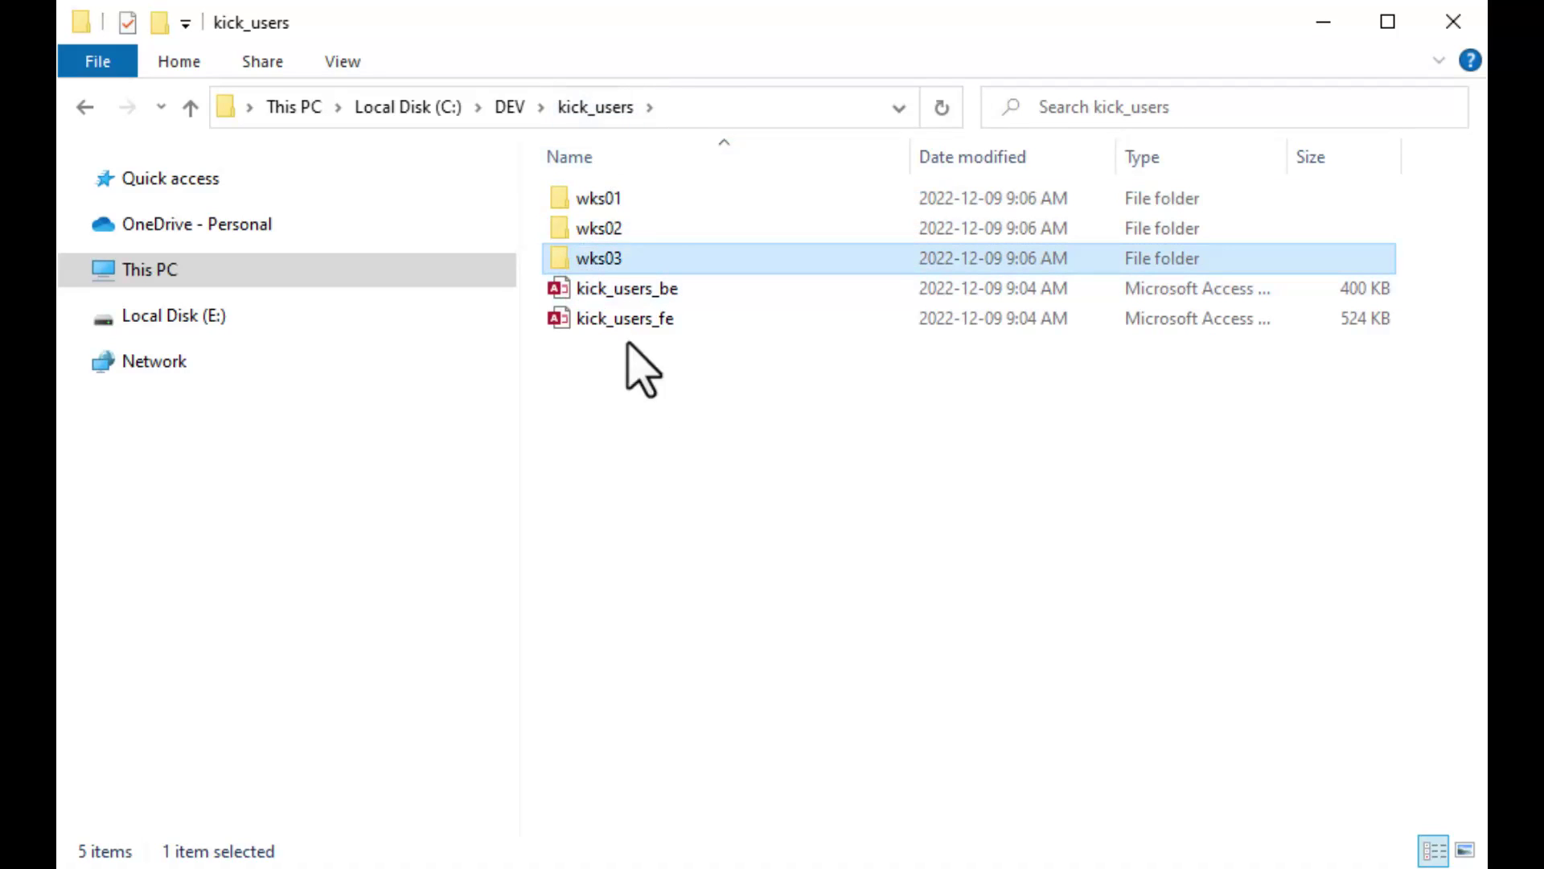
mouse_move(568, 201)
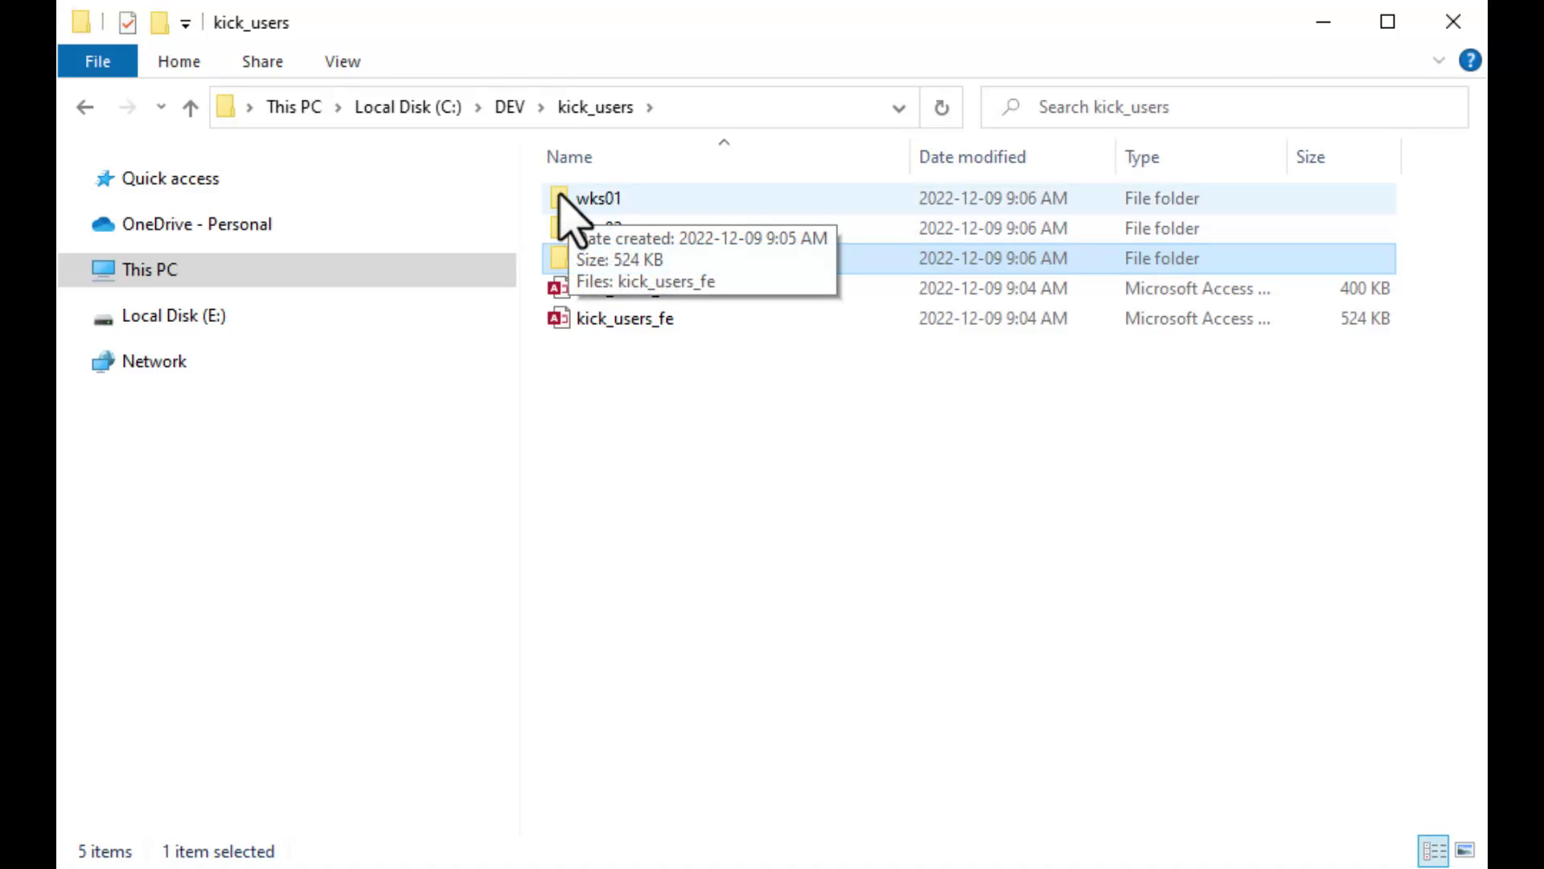
double_click(568, 201)
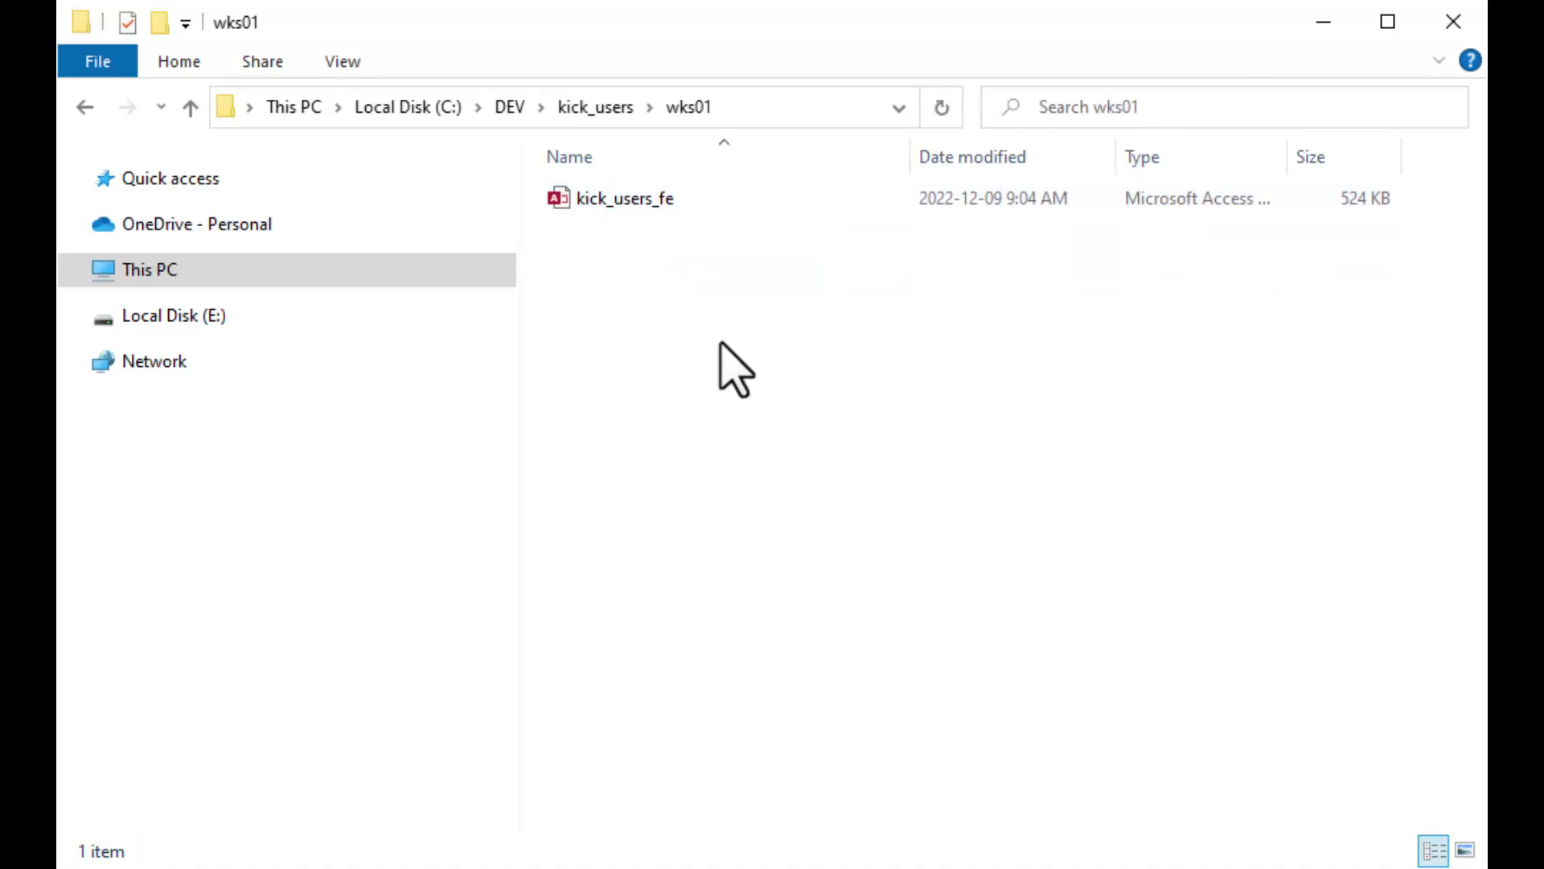
double_click(567, 209)
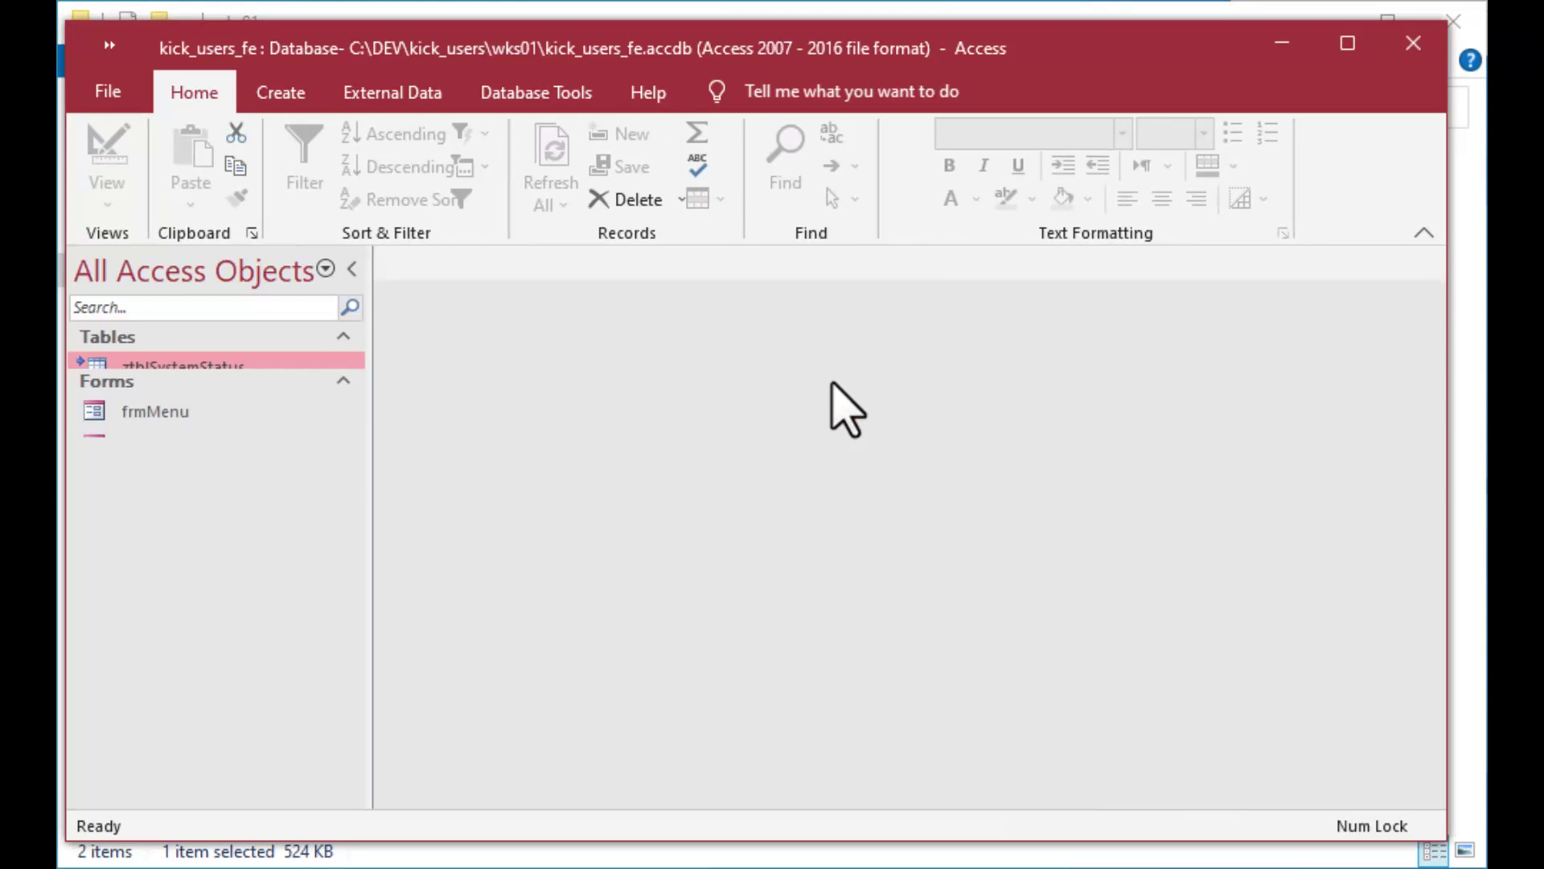
left_click(913, 267)
left_click(1282, 43)
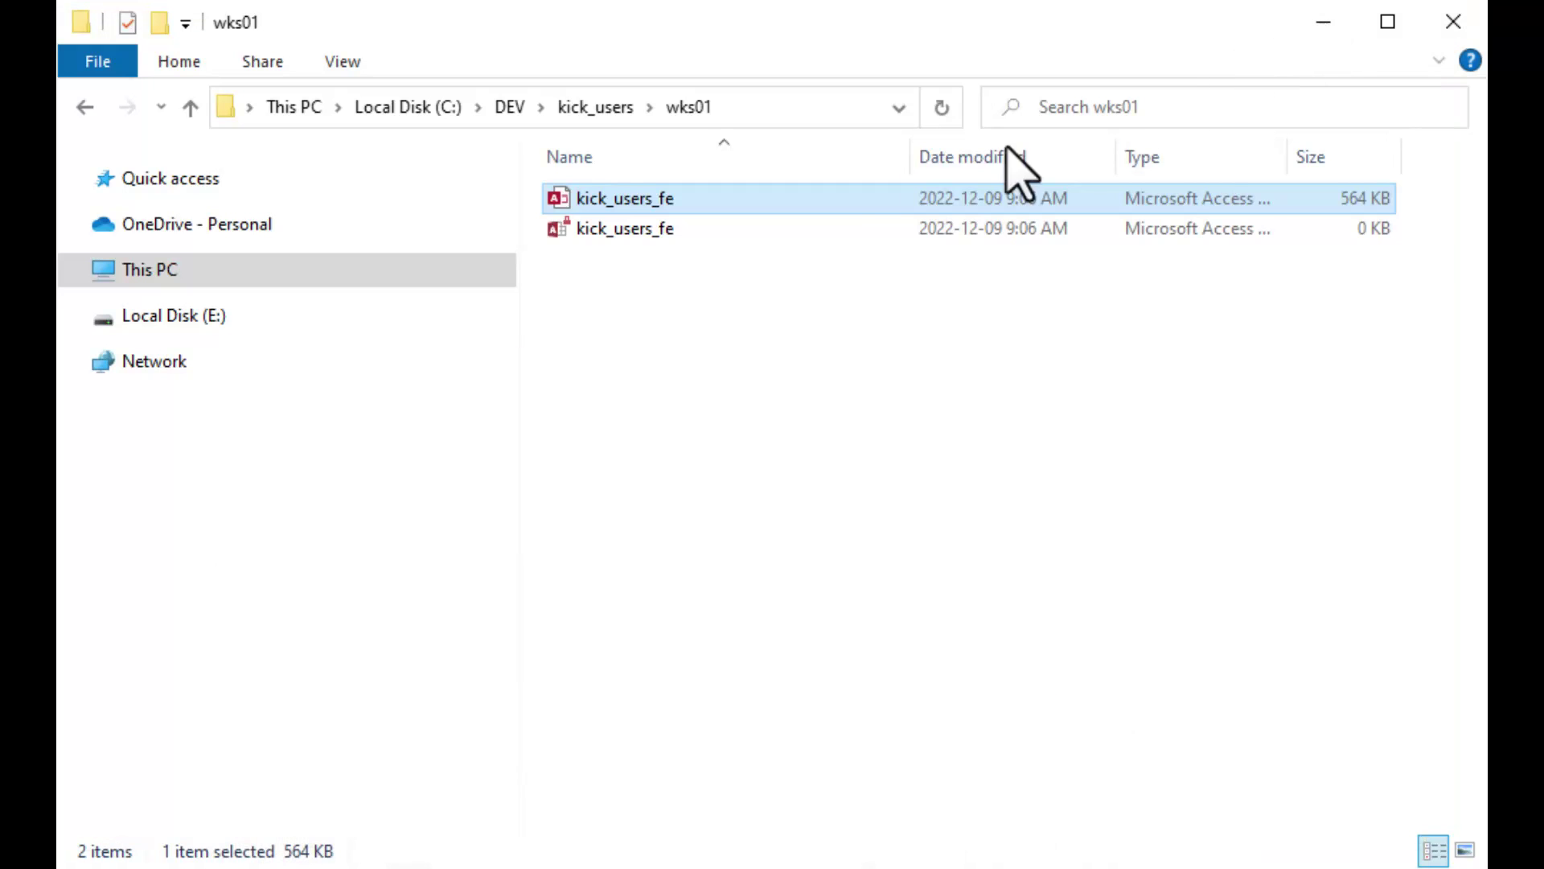
Open the kick_users_fe copy in the wks02 folder, enable its content, and minimize the open databases.
left_click(572, 113)
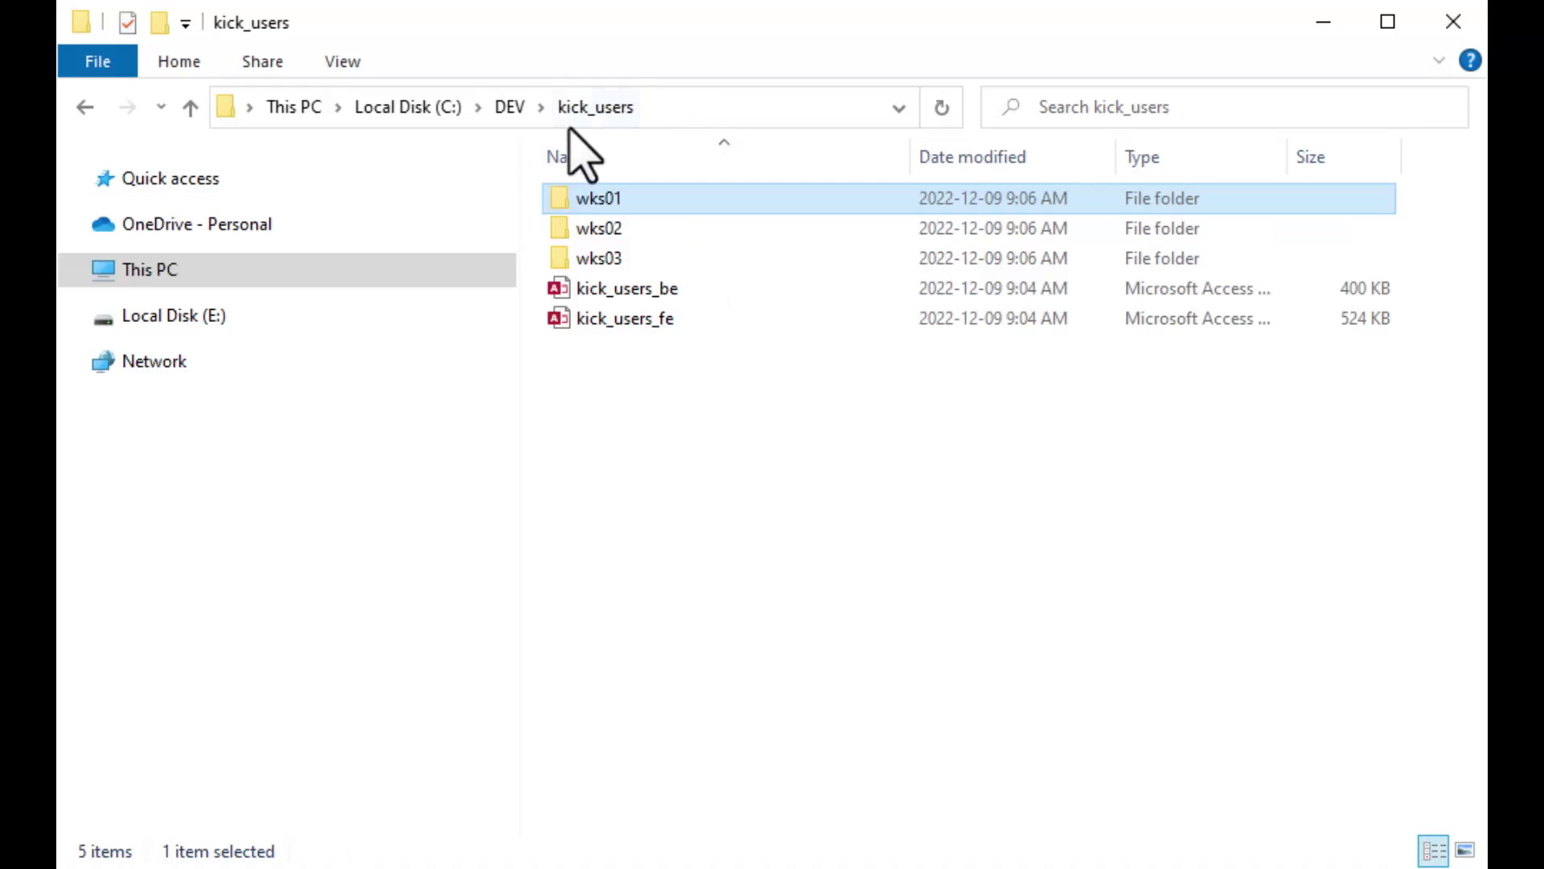
double_click(556, 228)
double_click(558, 203)
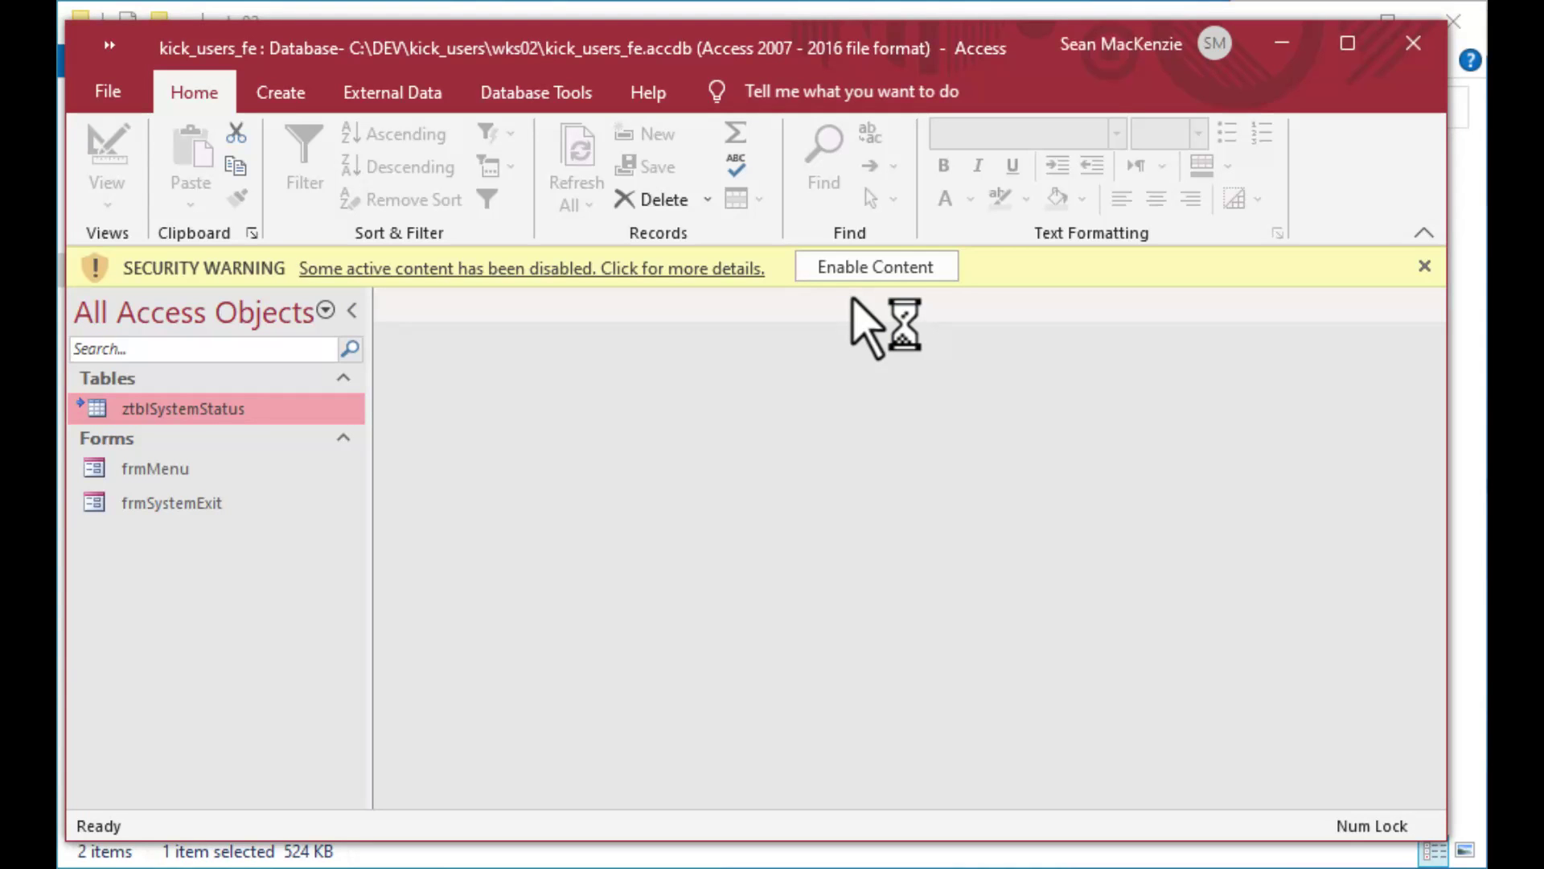
left_click(863, 269)
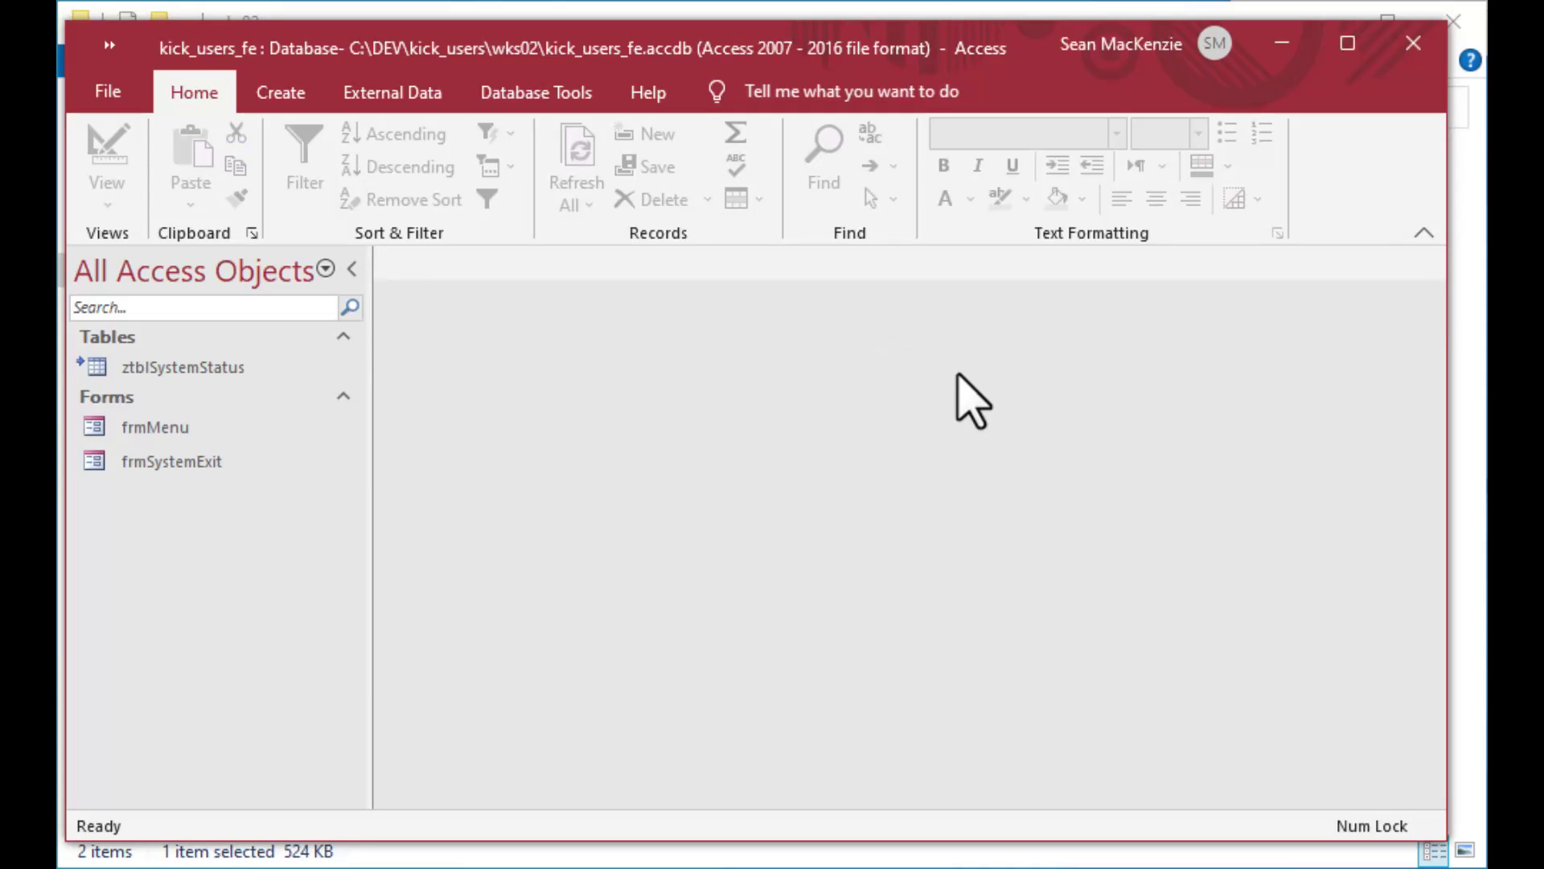
left_click(1278, 44)
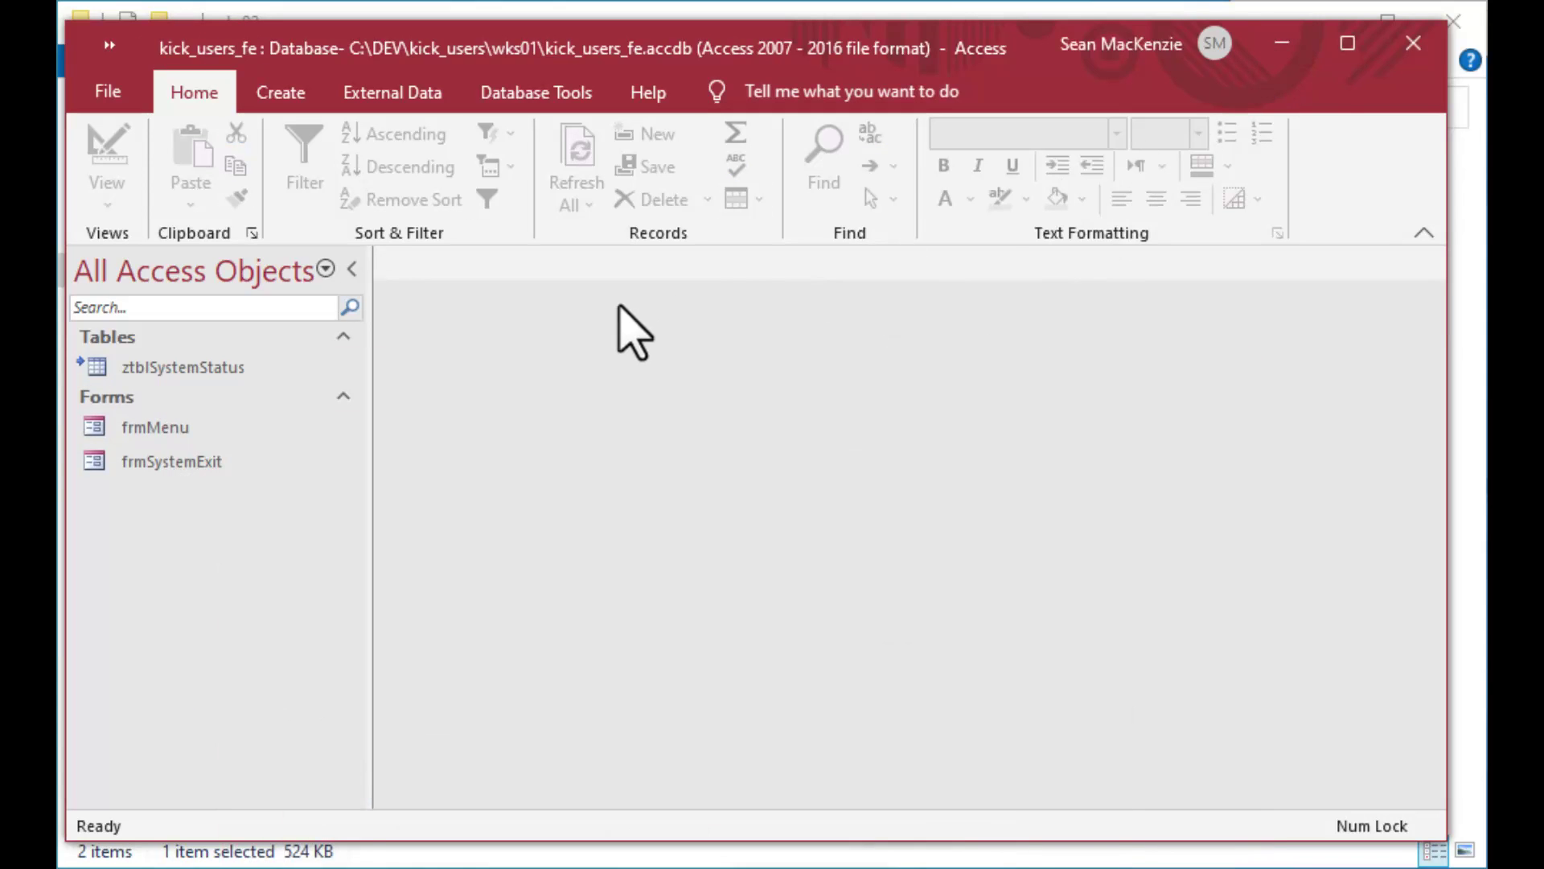
left_click(1283, 43)
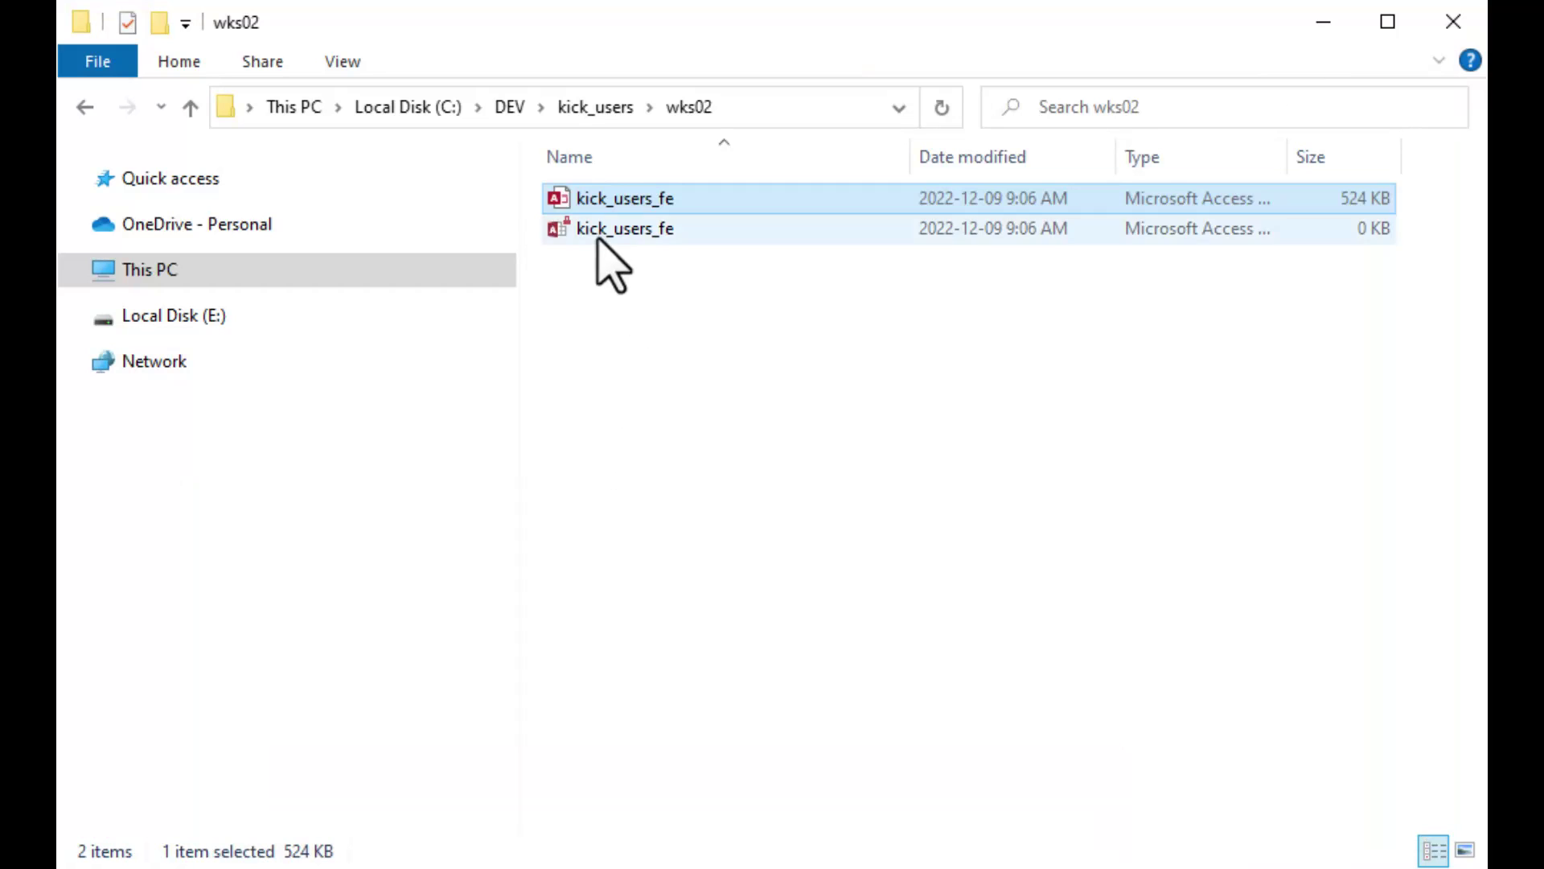
Open the kick_users_fe copy in the wks03 folder, enable its content, and minimize the open databases.
left_click(595, 109)
left_click(561, 259)
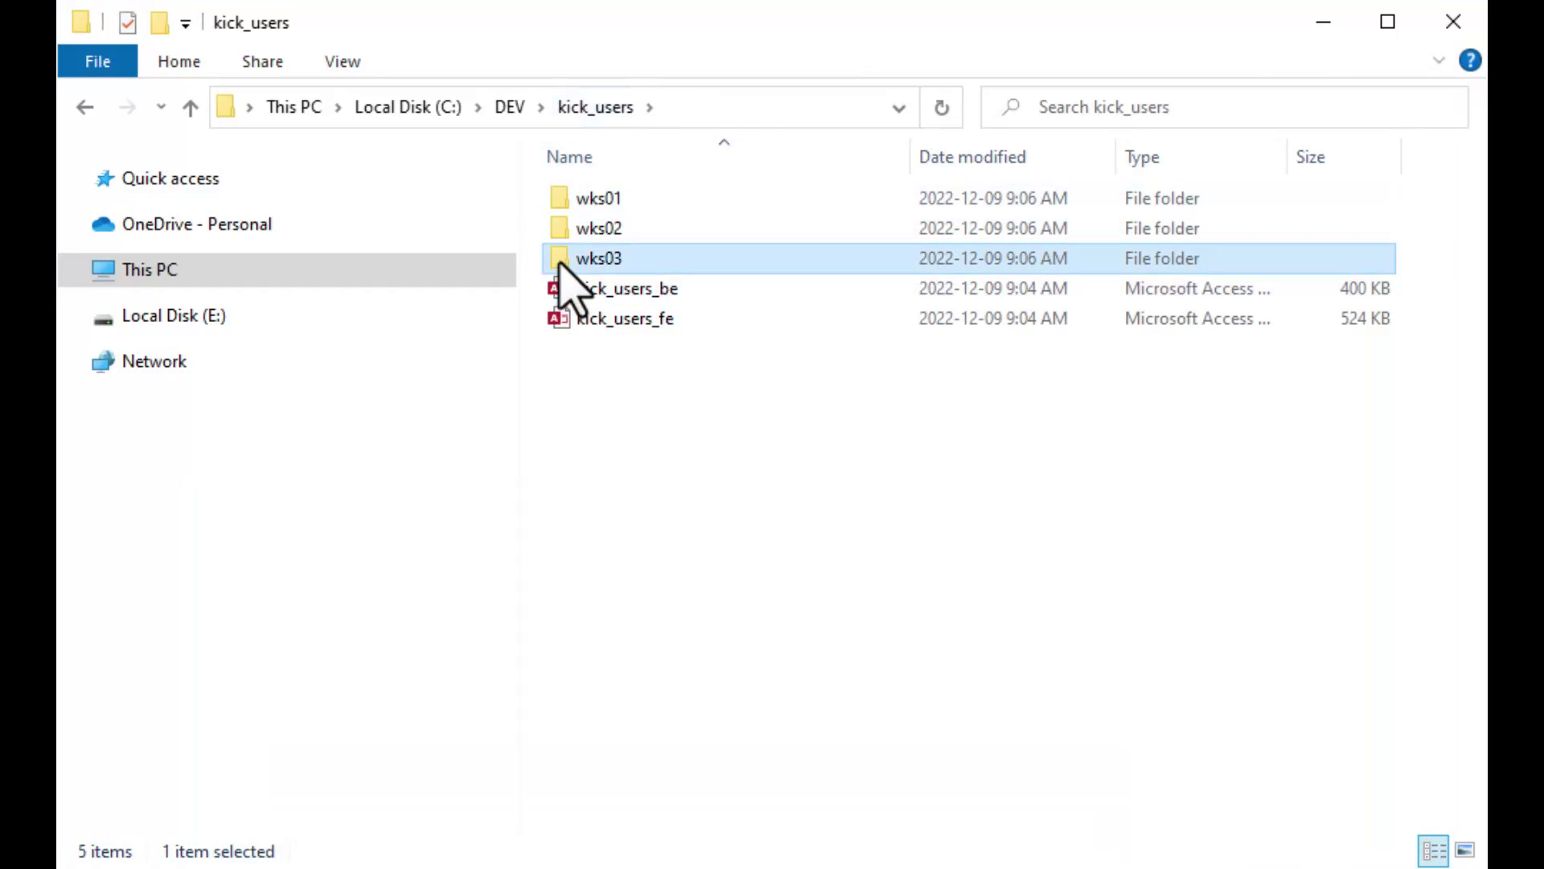
double_click(561, 261)
double_click(567, 201)
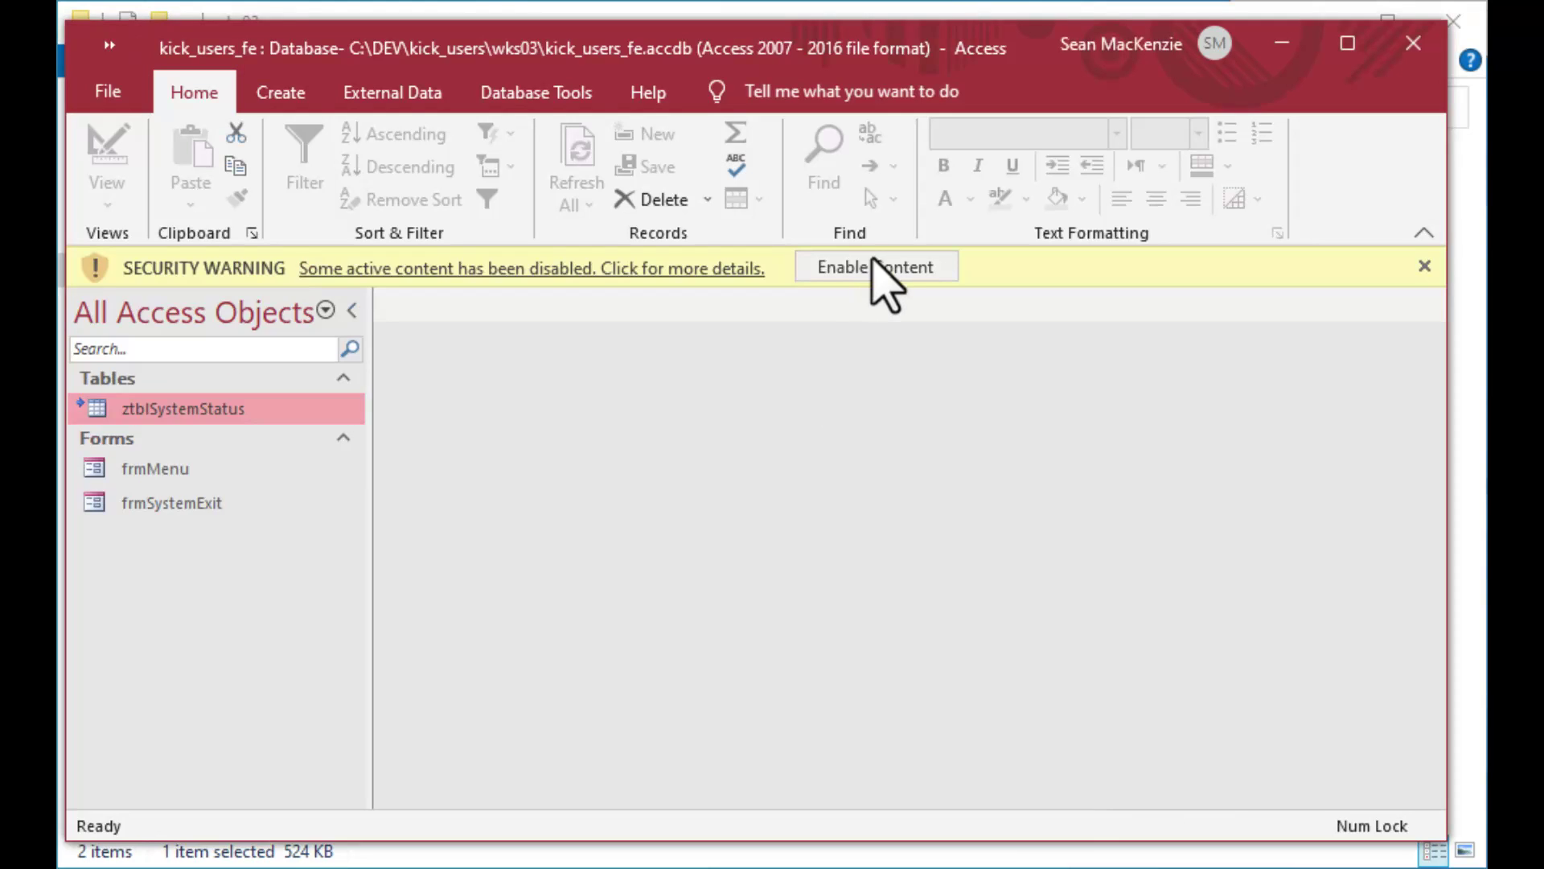
left_click(885, 277)
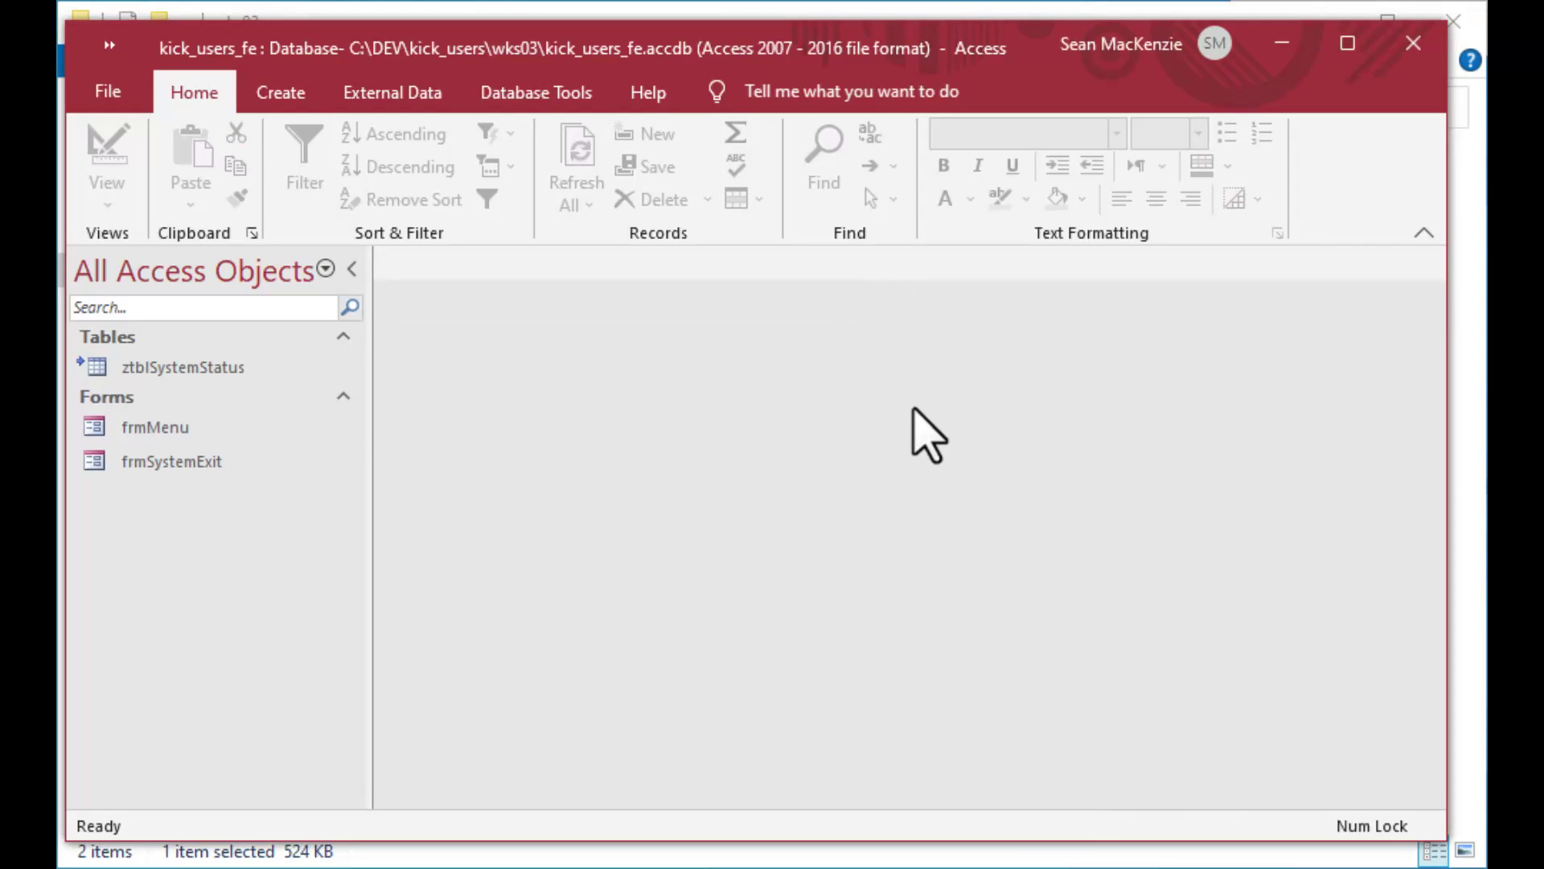
left_click(1287, 47)
left_click(1284, 45)
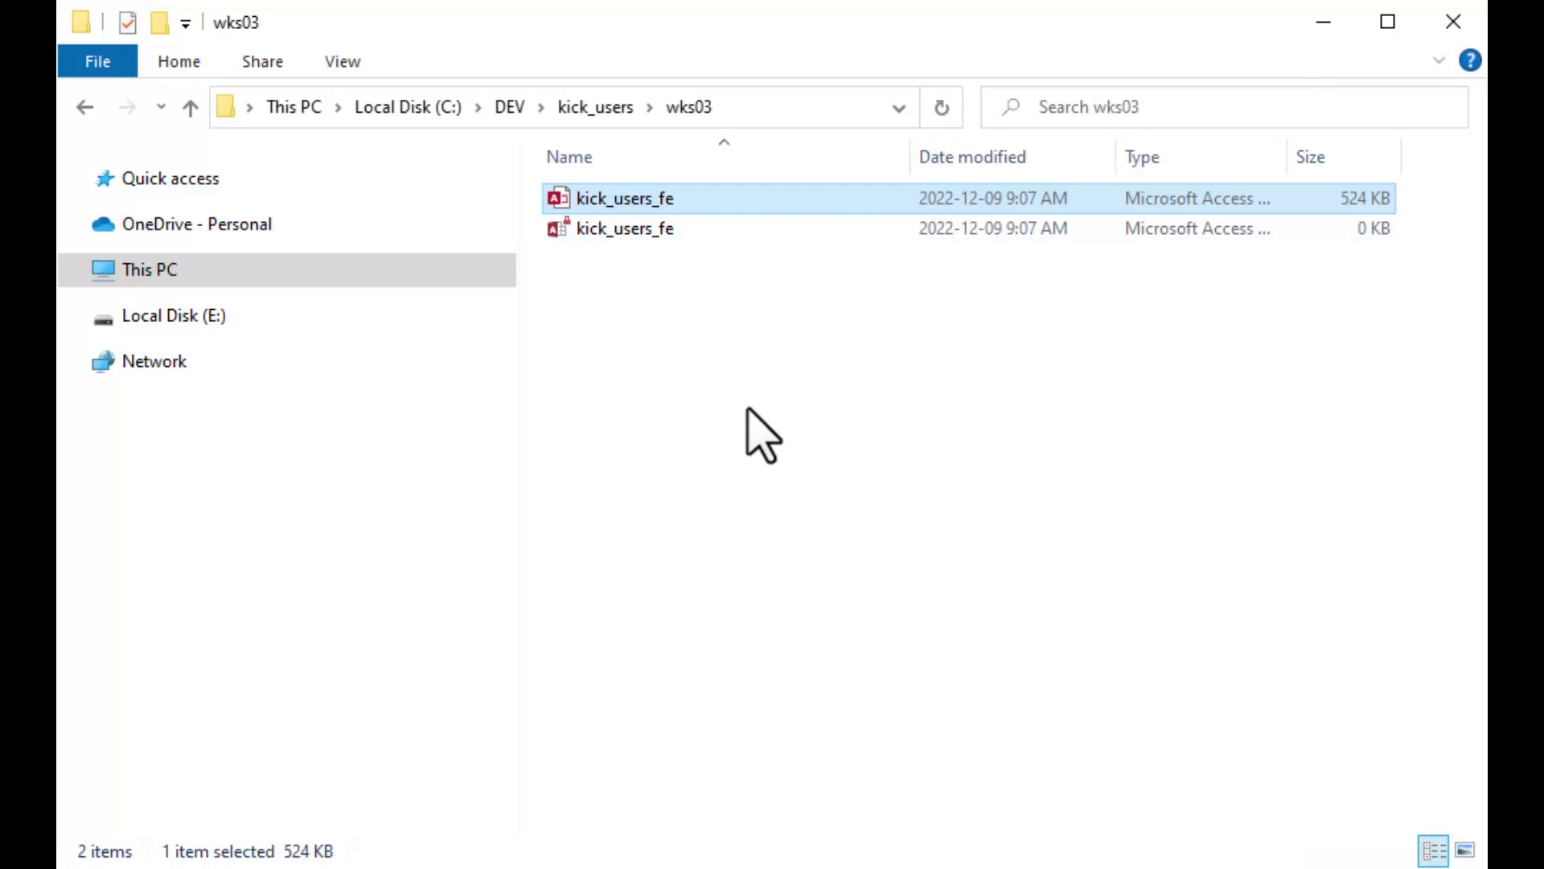
In the wks03 front end, check SystemUP for StatusID 1 in the linked ztblSystemStatus table and minimize that database.
left_click(594, 108)
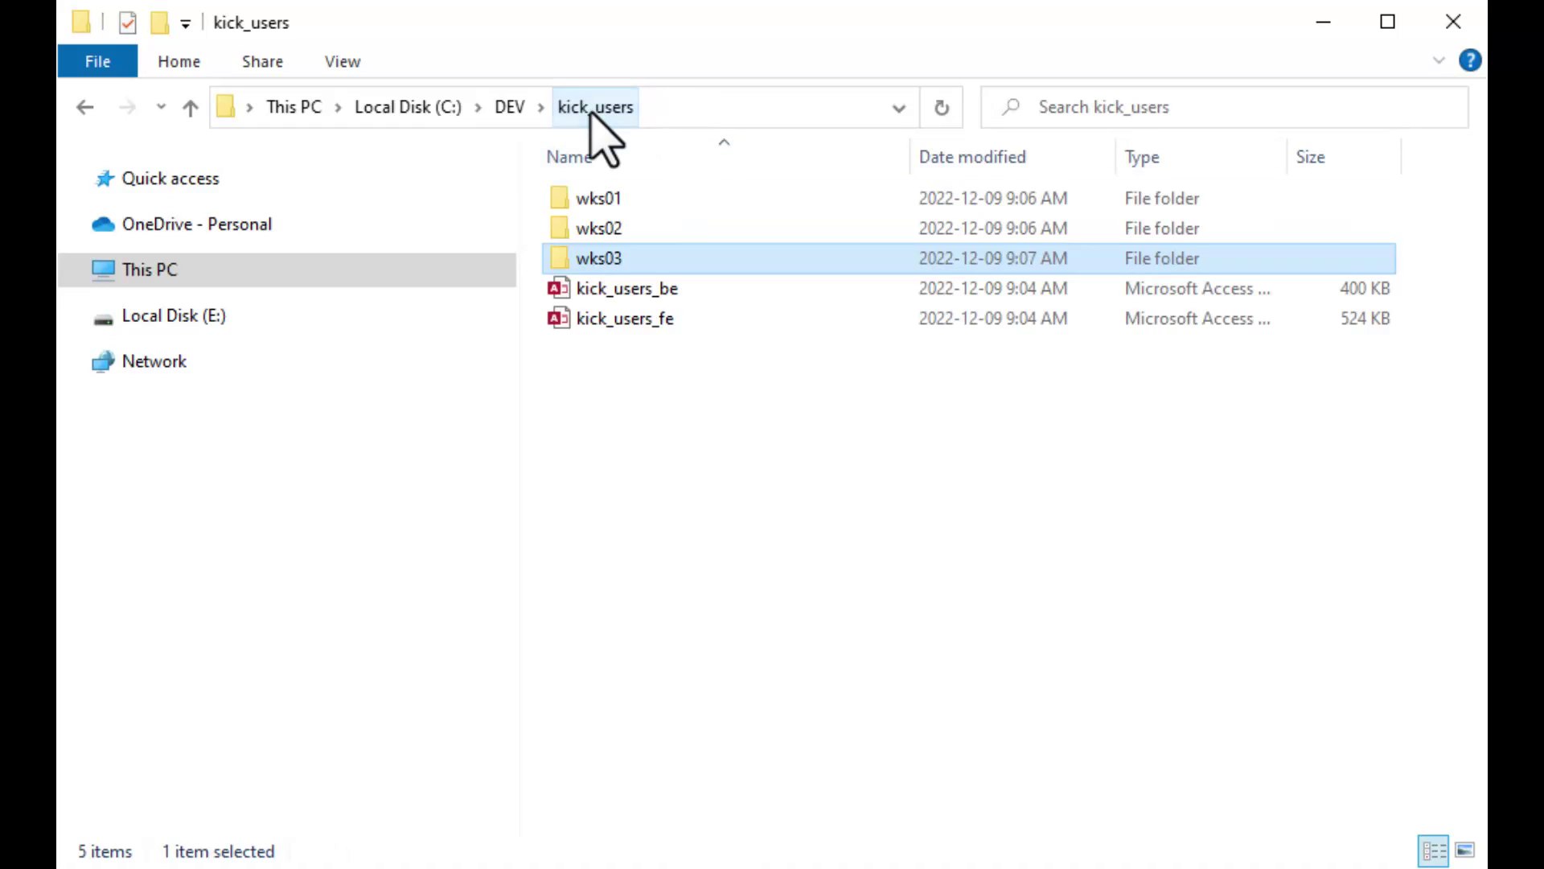
left_click(561, 294)
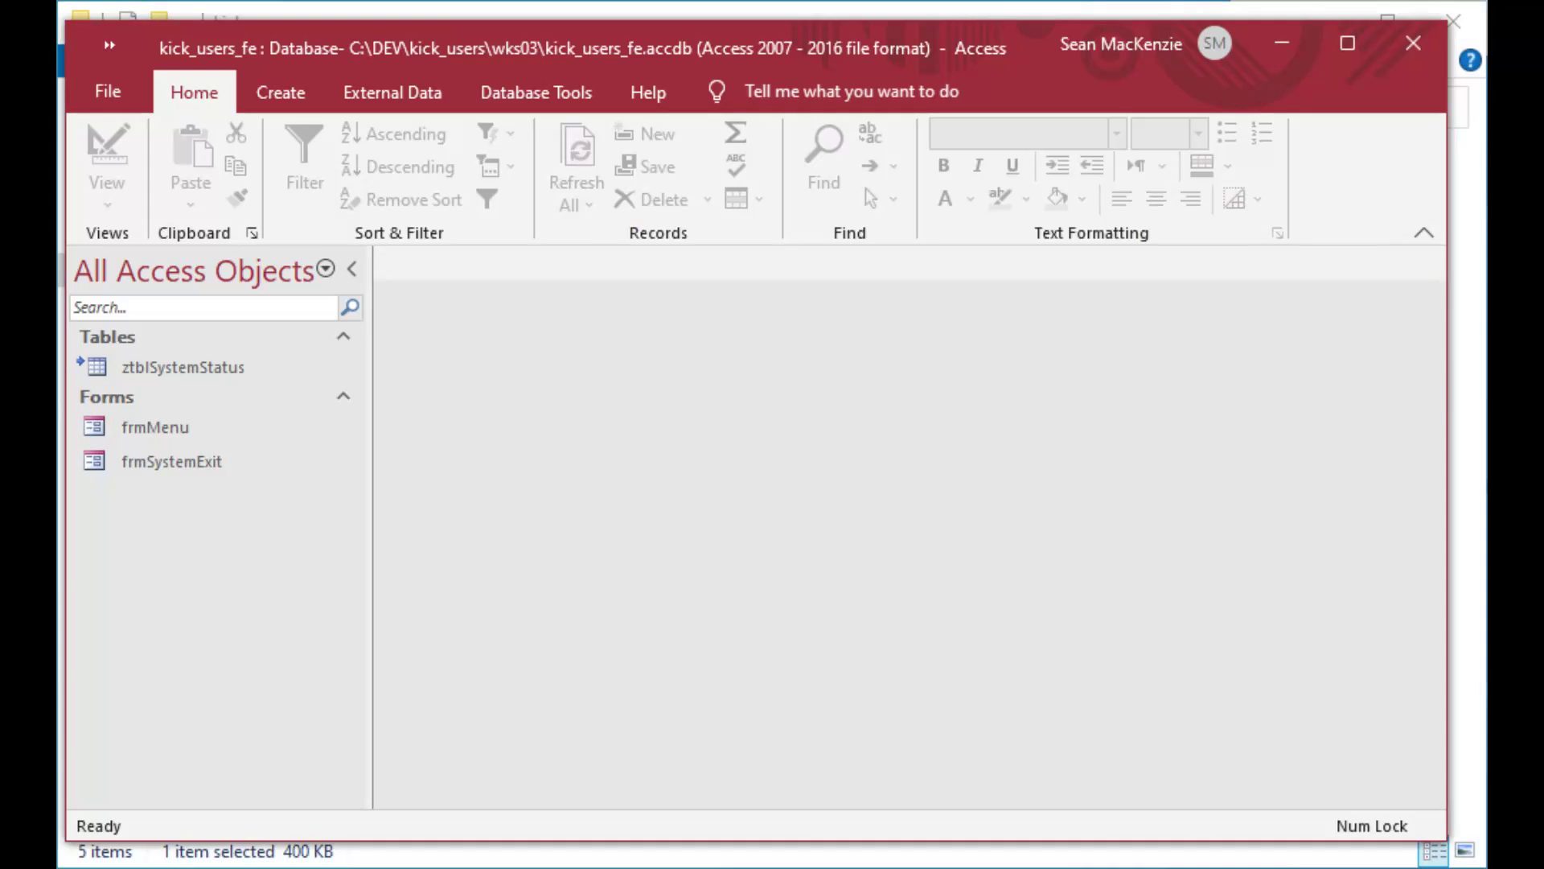
double_click(112, 366)
left_click(602, 322)
left_click(1282, 43)
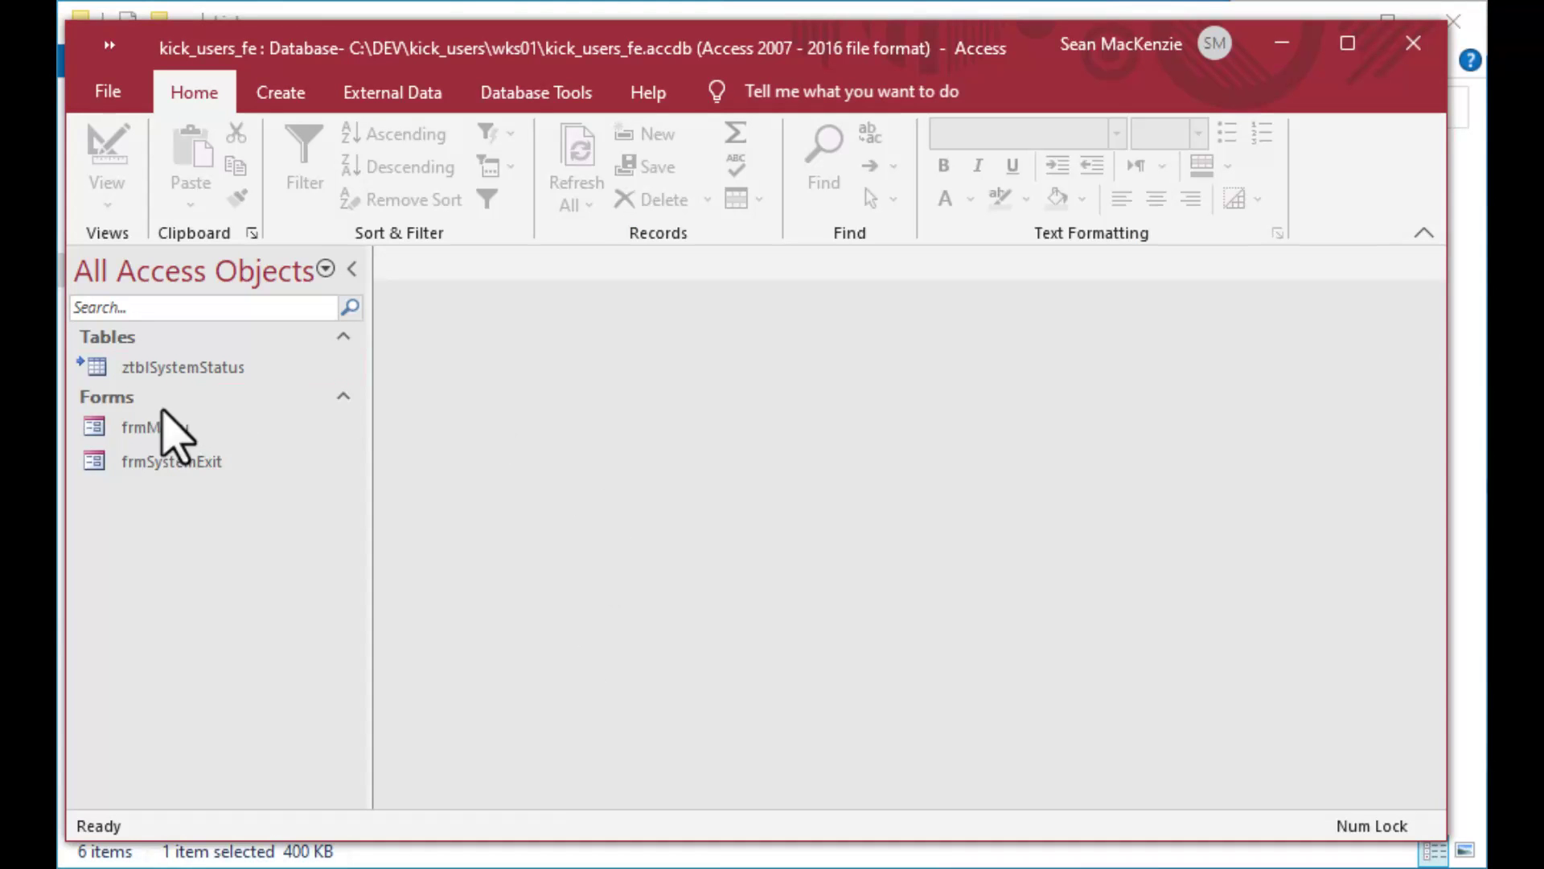
Open frmMenu in the wks01, wks02 and wks03 front ends, closing the ztblSystemStatus table in wks03 first.
double_click(100, 432)
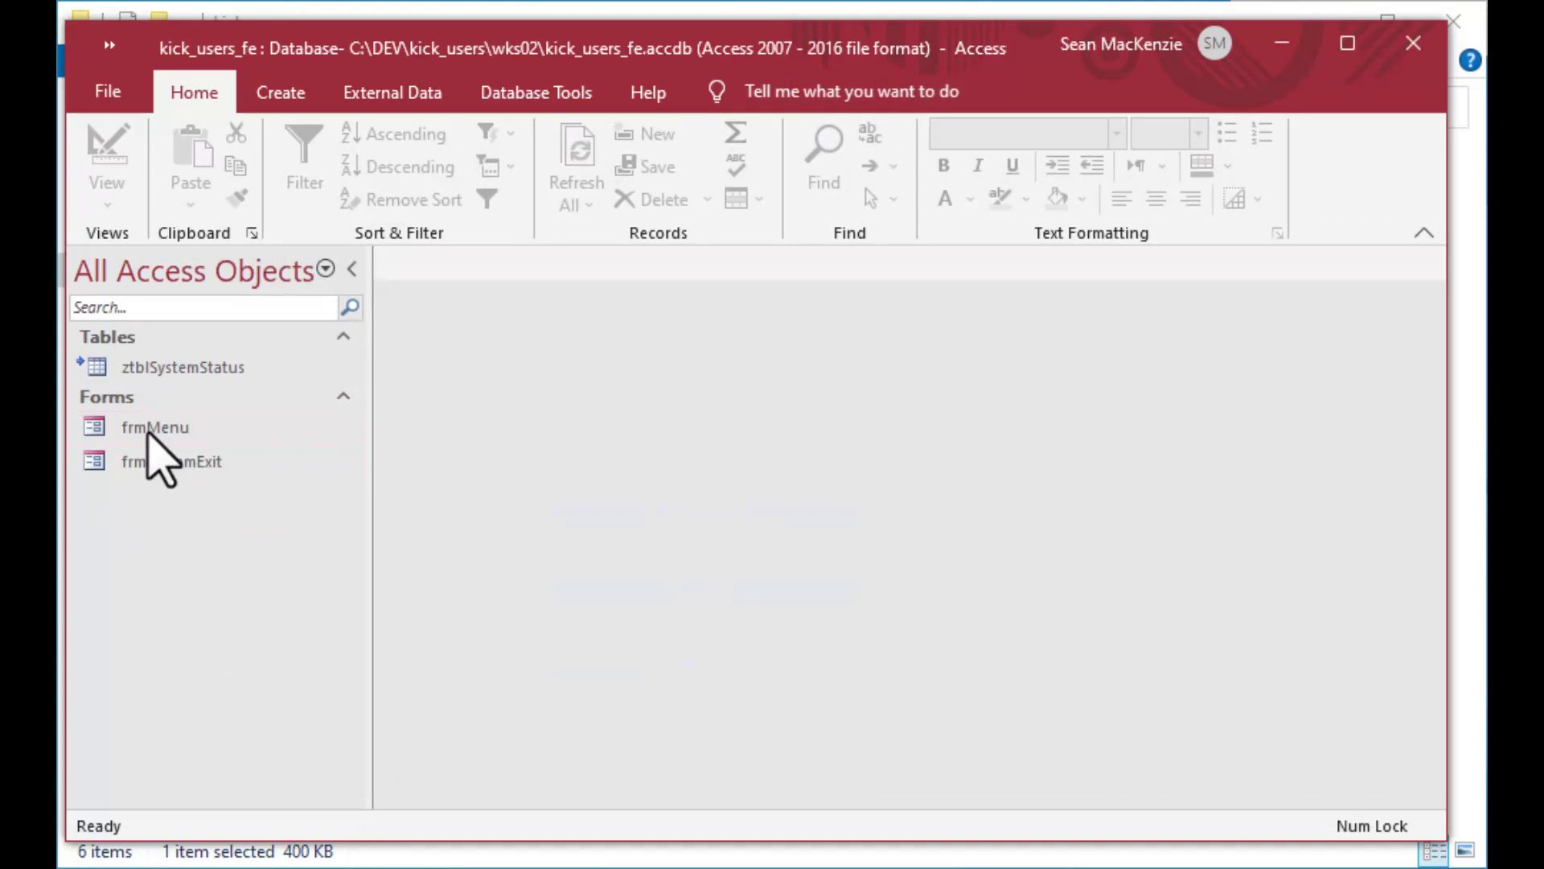
double_click(150, 430)
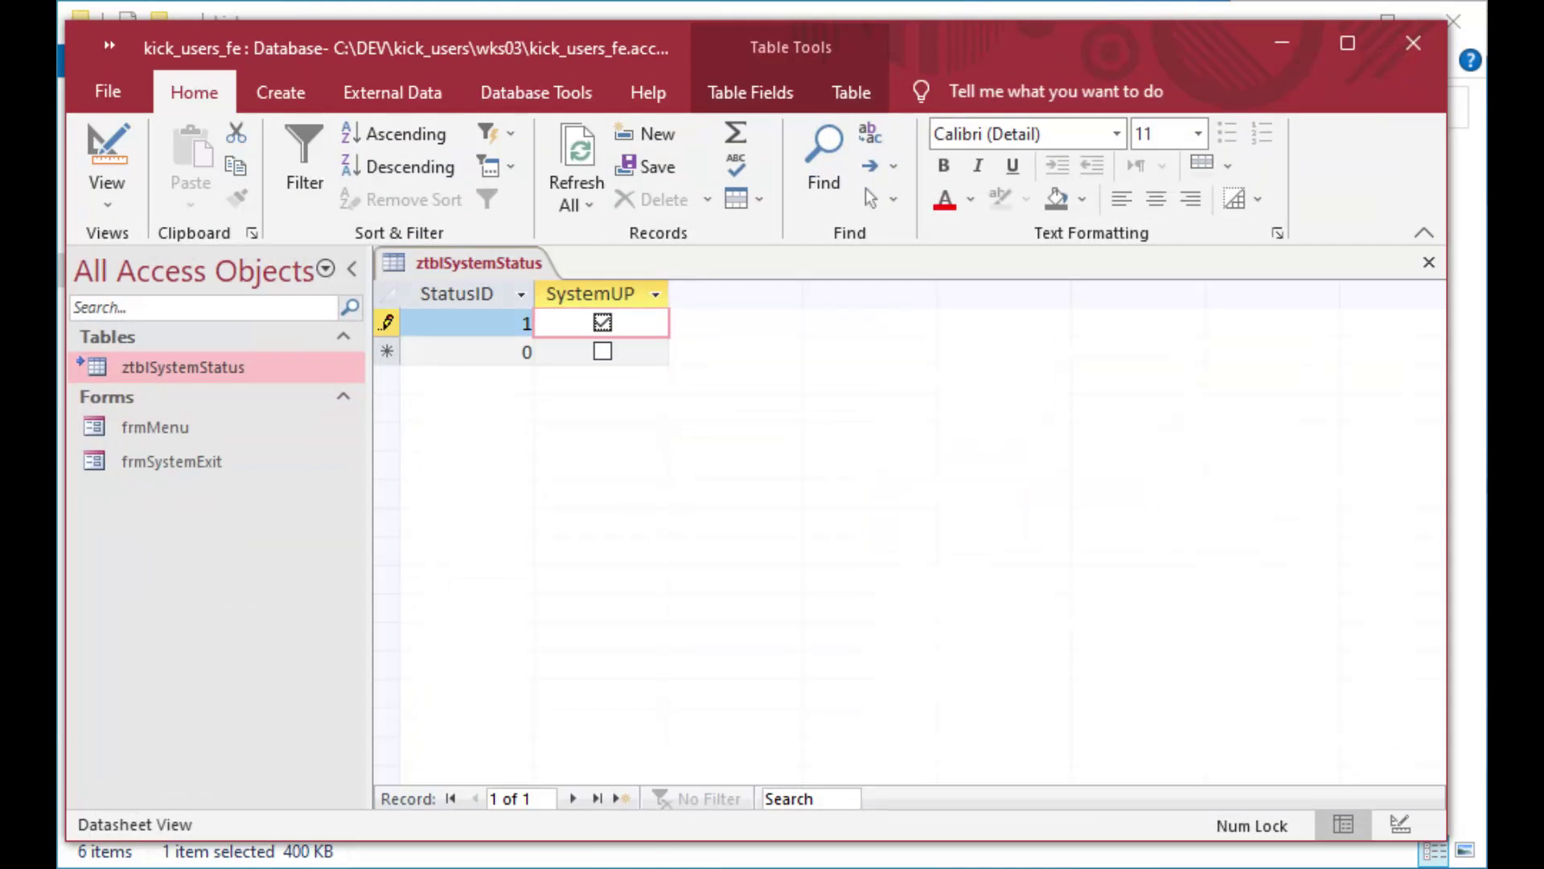
left_click(1428, 262)
left_click(95, 427)
double_click(97, 426)
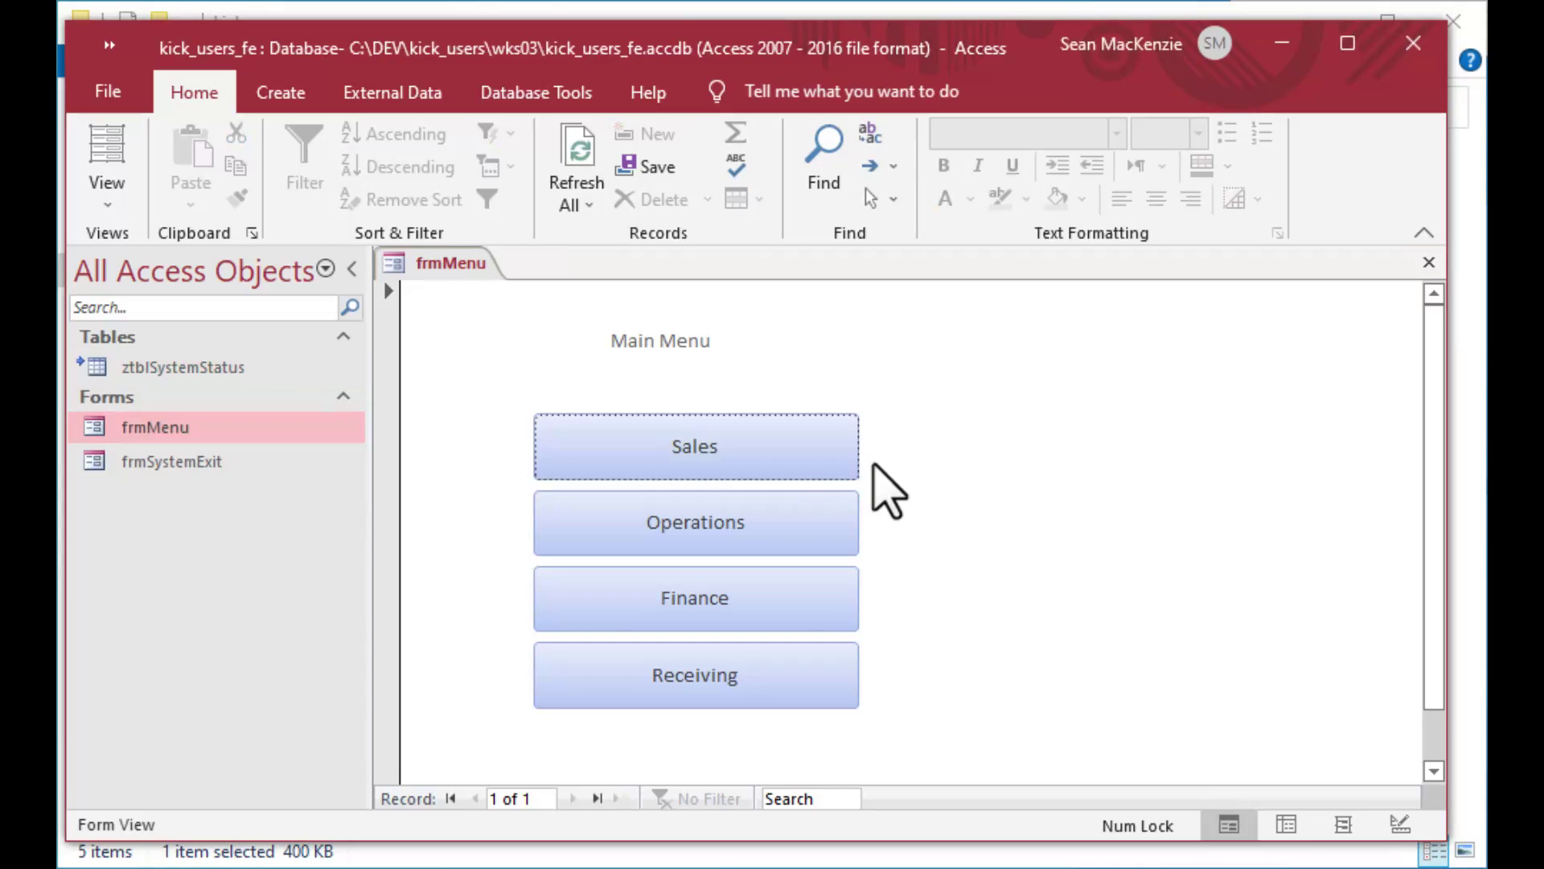
Shrink the wks03 front-end window, collapse its ribbon, and move it aside to uncover the other front ends.
mouse_move(947, 59)
left_mouse_down()
mouse_move(1103, 138)
mouse_move(1006, 142)
mouse_move(953, 81)
left_mouse_up()
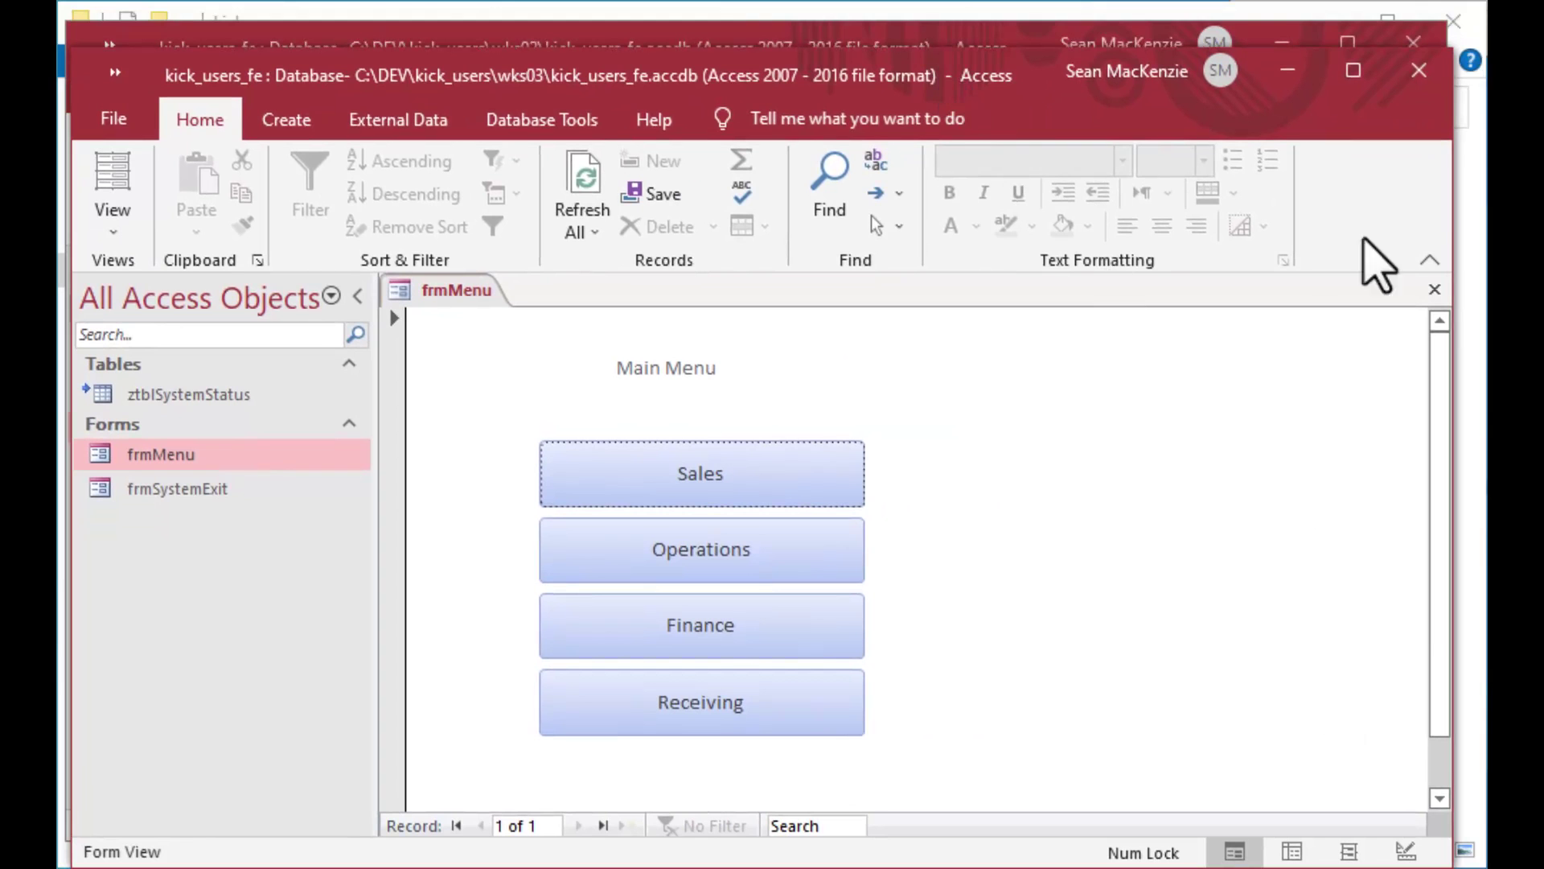
left_click_drag(1452, 53, 1058, 217)
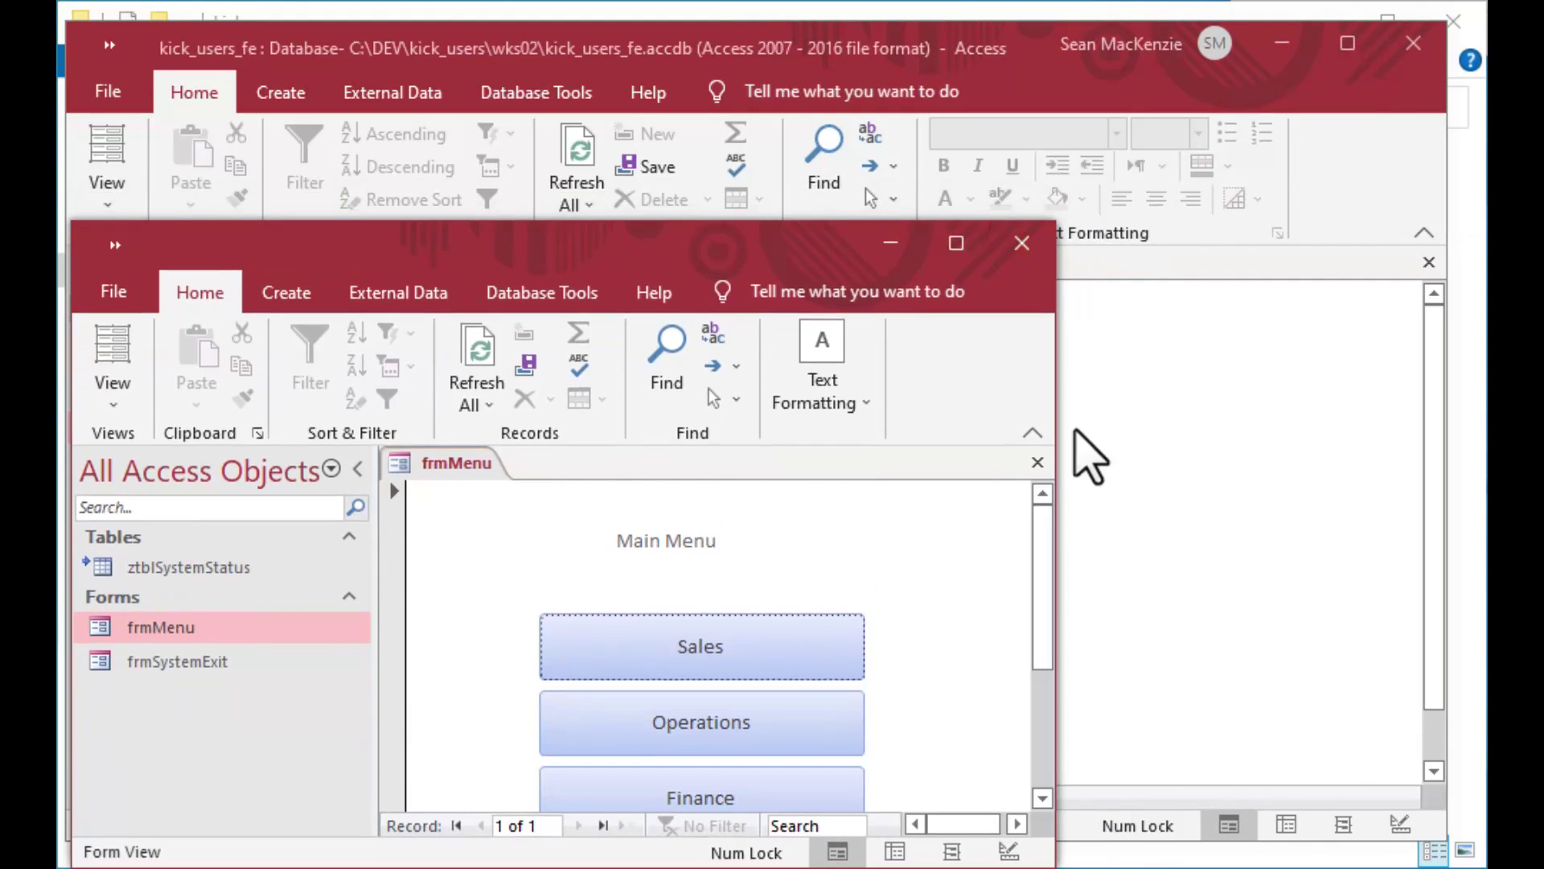
left_click(1033, 427)
left_click_drag(713, 249, 1084, 234)
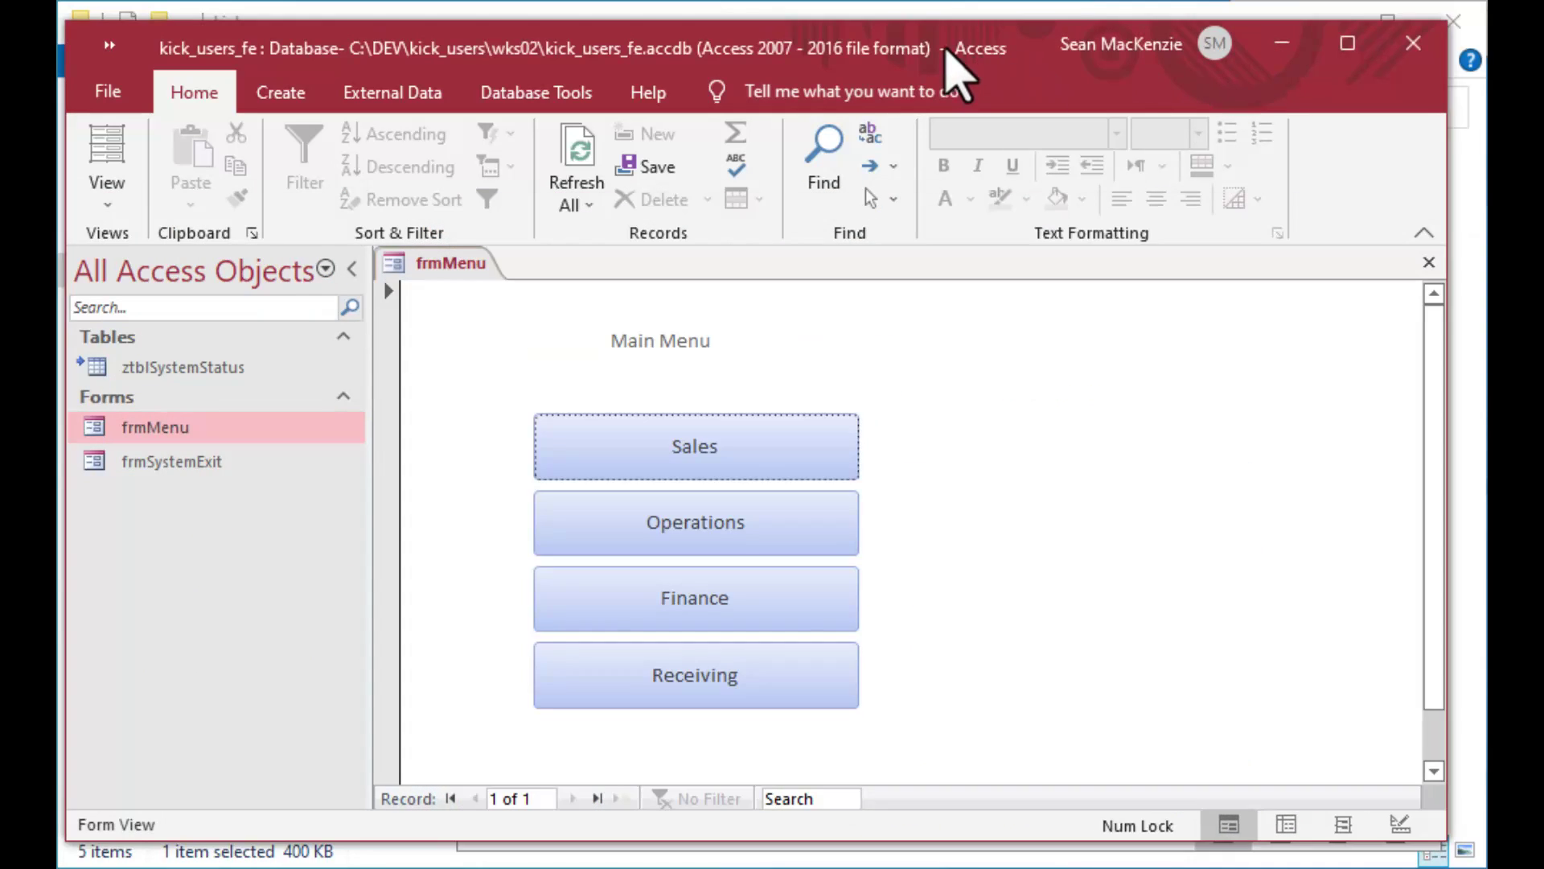
Collapse the wks02 front end's ribbon, shrink and move its window aside, and switch to the wks01 front end.
left_click(1424, 233)
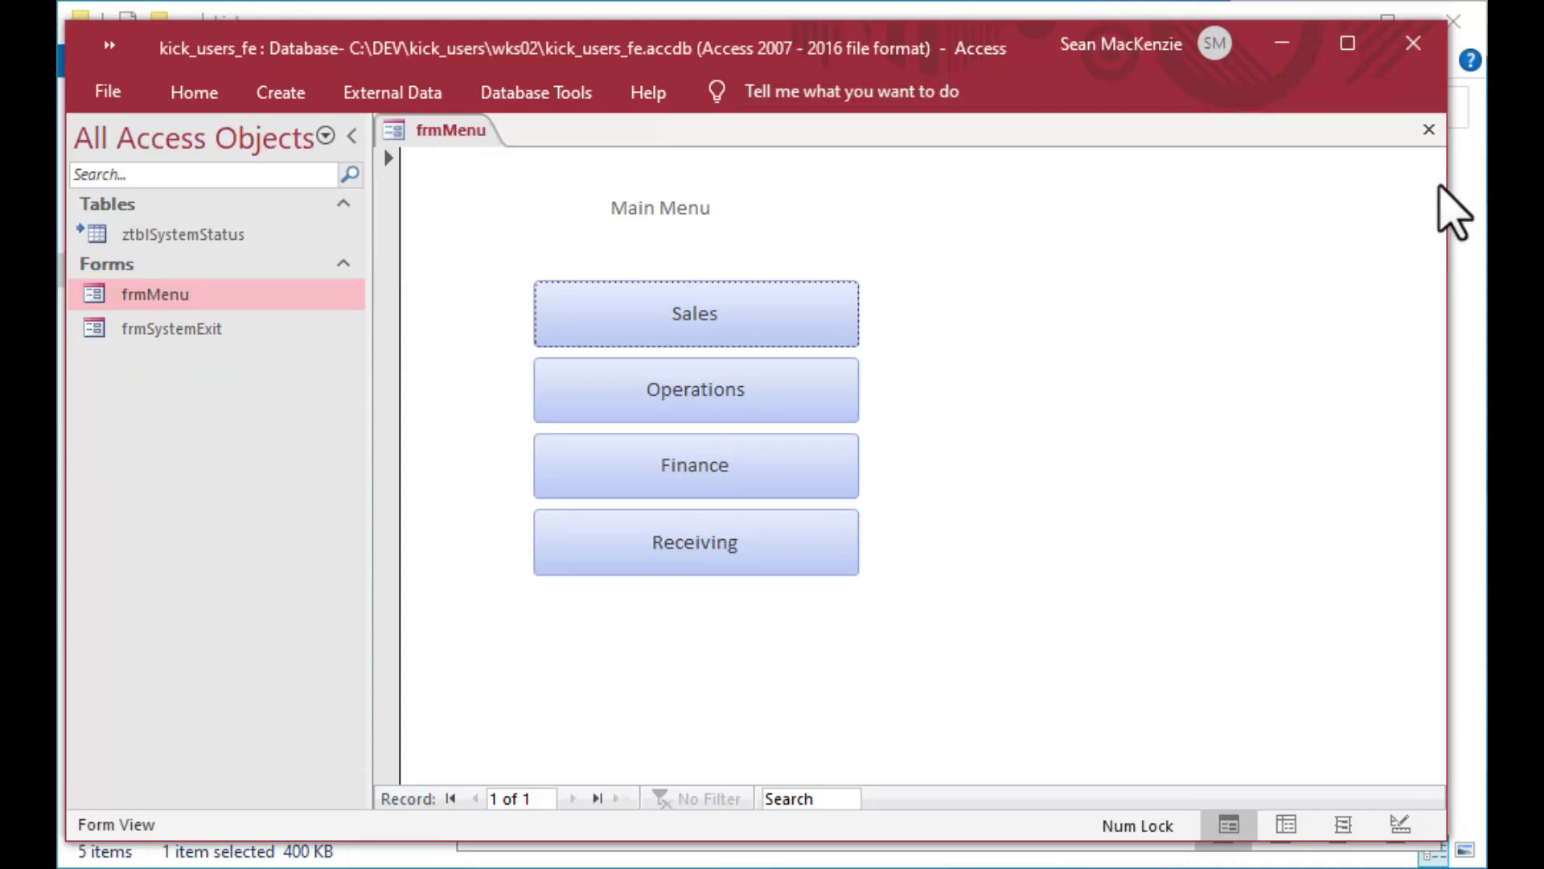
left_click_drag(1446, 22, 1098, 294)
left_click_drag(867, 312, 1018, 276)
left_click(1150, 76)
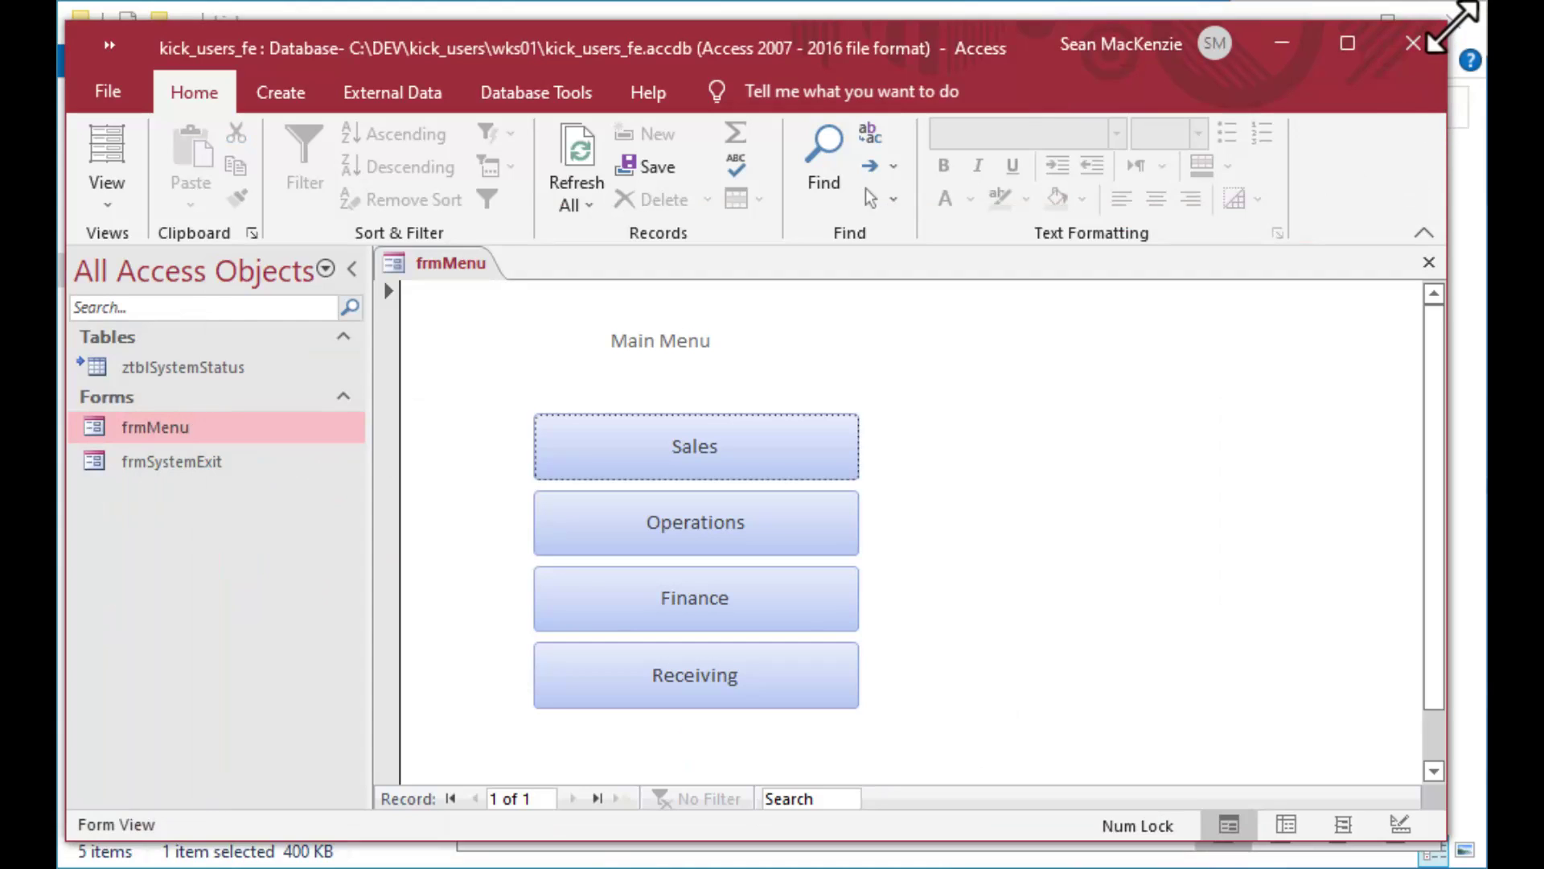
Collapse the wks01 front end's ribbon, shrink its window, and move the other two front-end windows apart so all three show.
left_click(1423, 233)
left_click_drag(1445, 22, 996, 313)
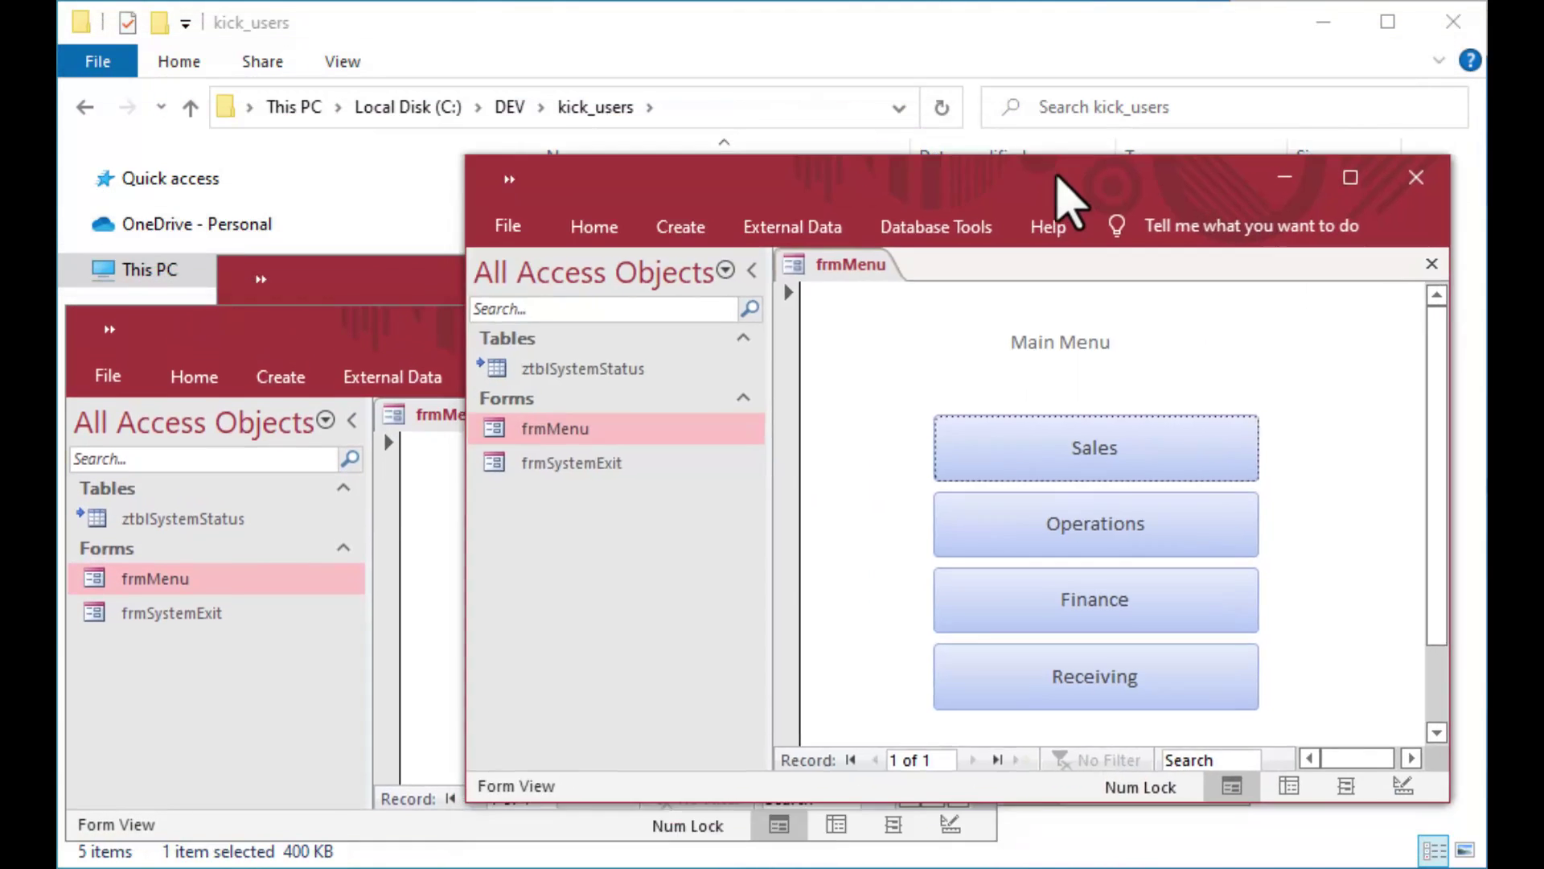
left_click_drag(1069, 201, 1062, 61)
left_click_drag(403, 290, 586, 327)
Hide the Navigation Pane in all three front ends and narrow the overlapping windows so each frmMenu is visible, bringing each forward.
left_click(348, 422)
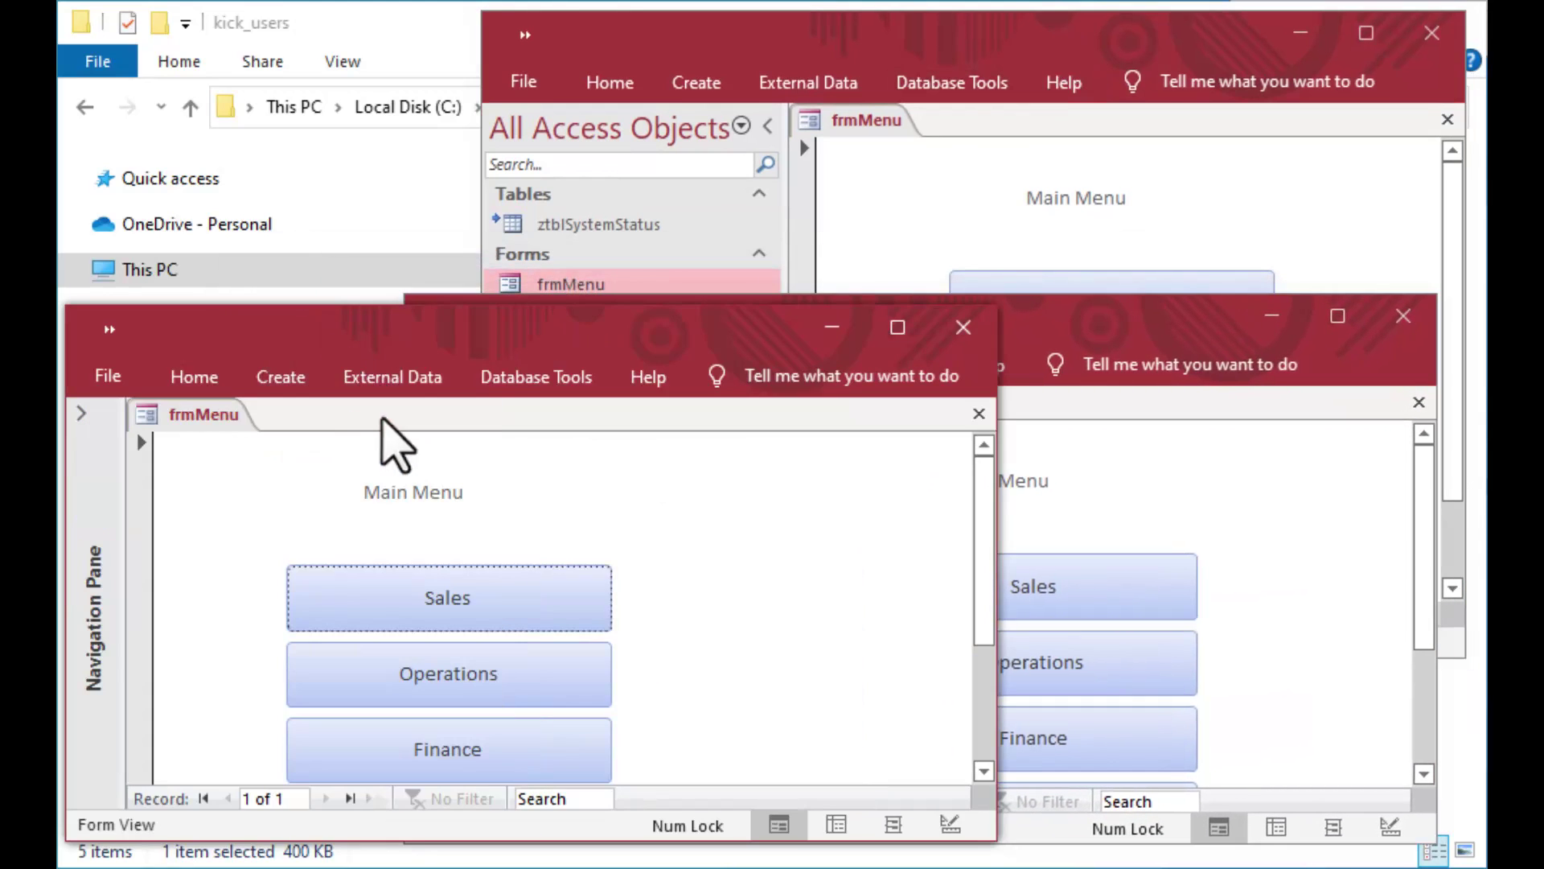
left_click(1079, 321)
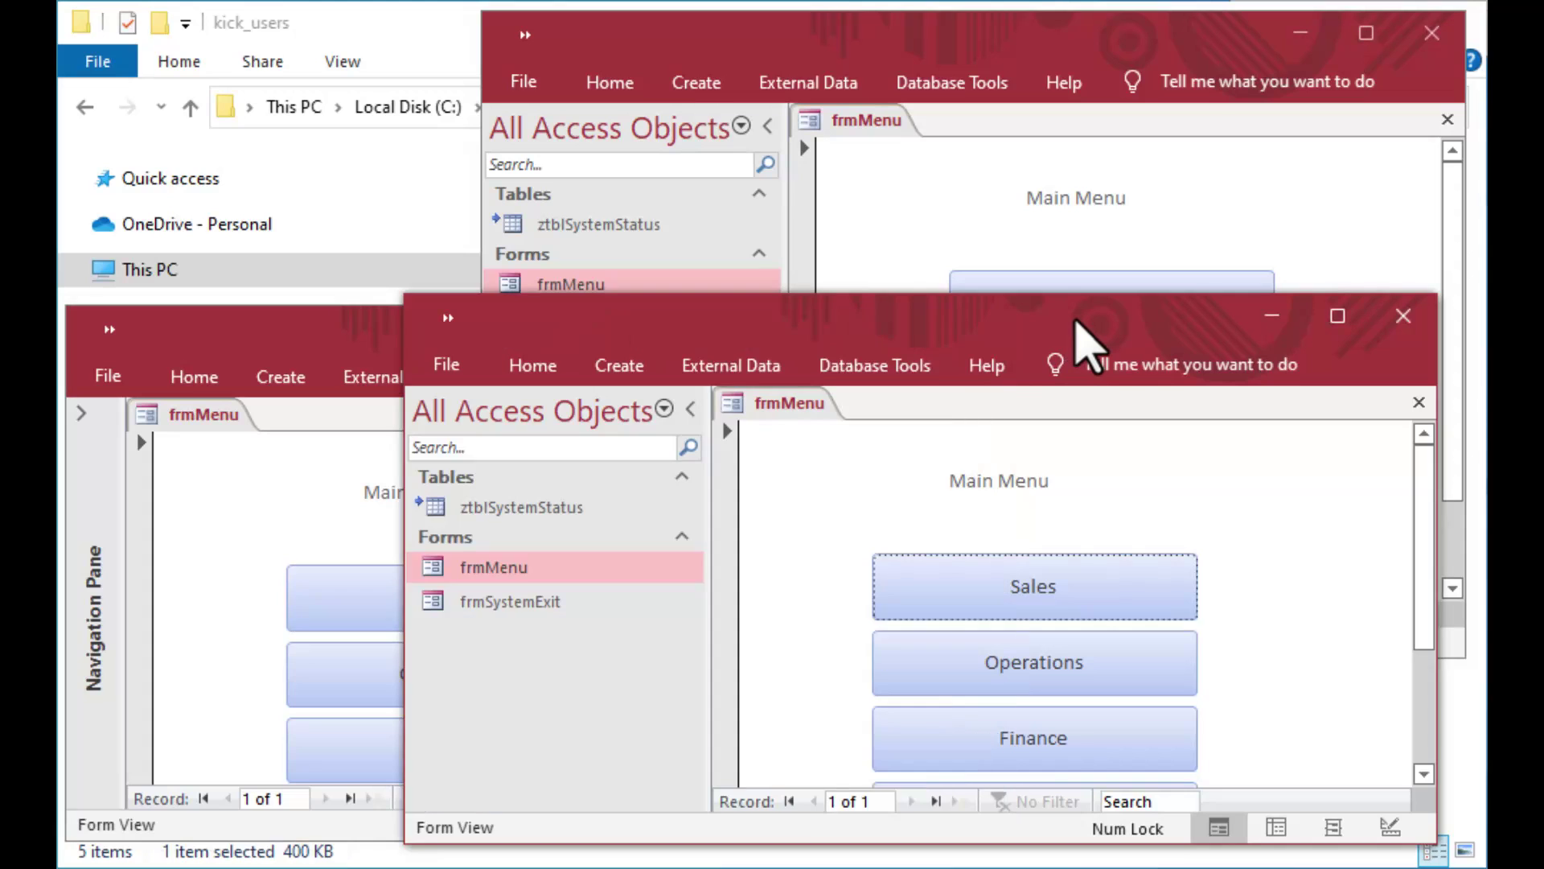
left_click_drag(1077, 320, 1091, 322)
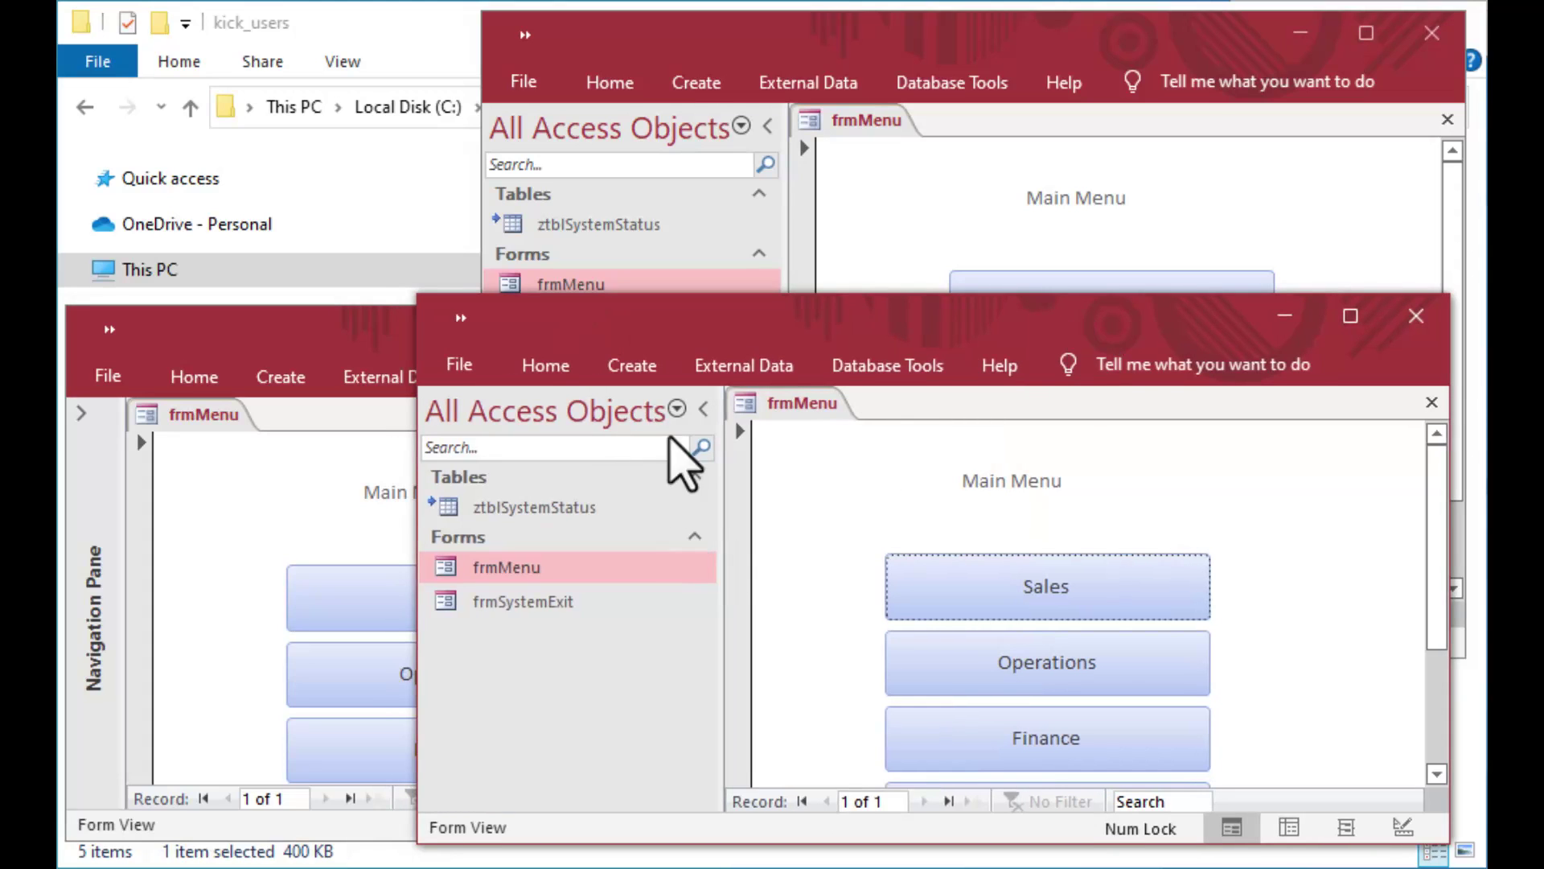
left_click(706, 410)
left_click(767, 127)
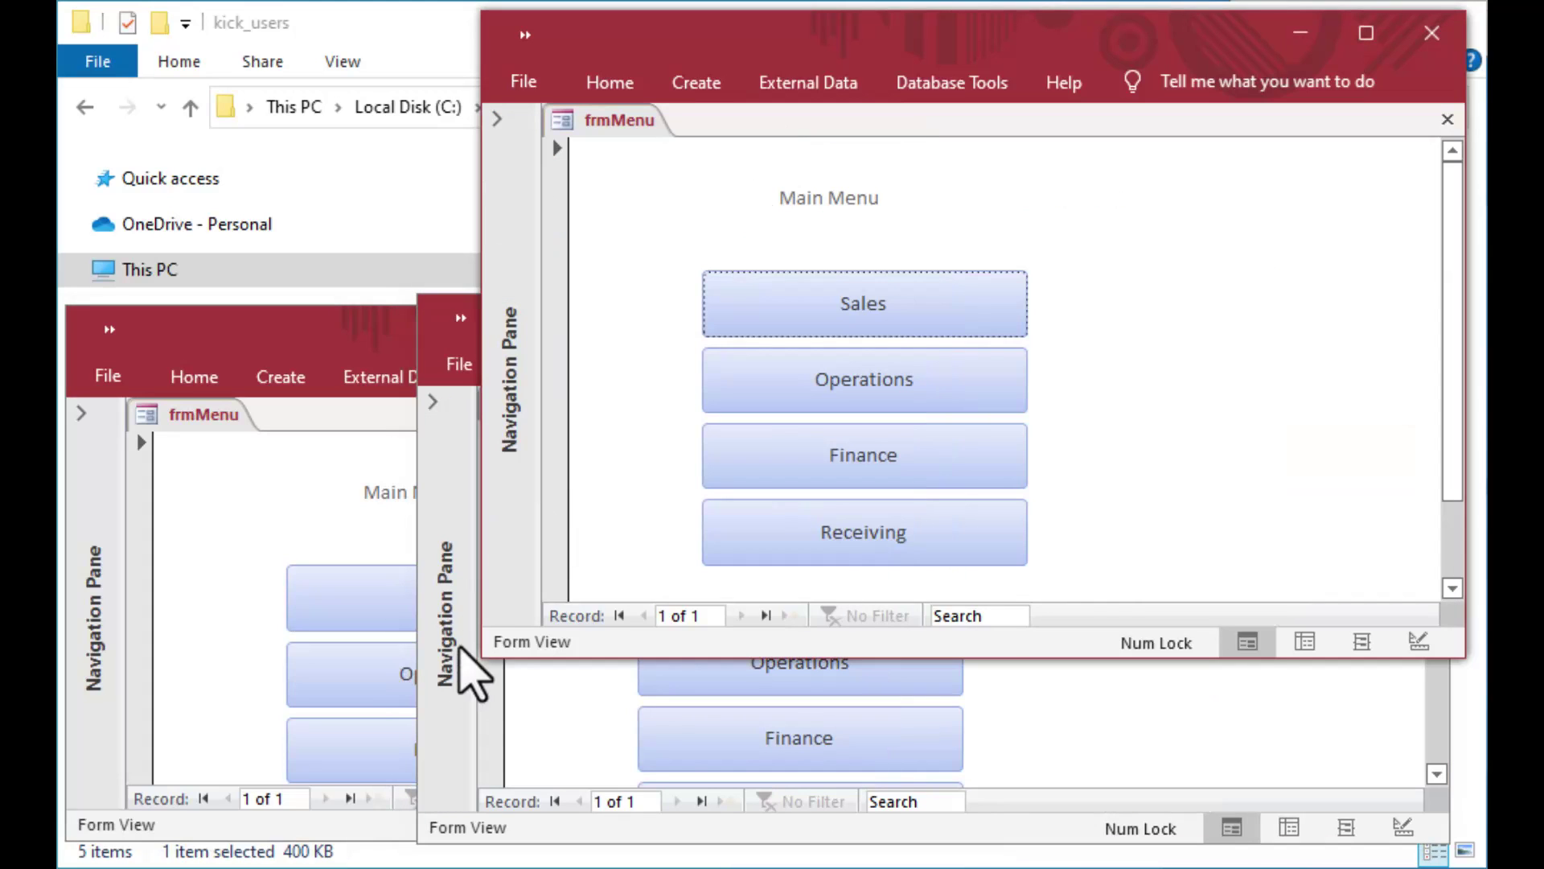
left_click_drag(412, 686, 690, 503)
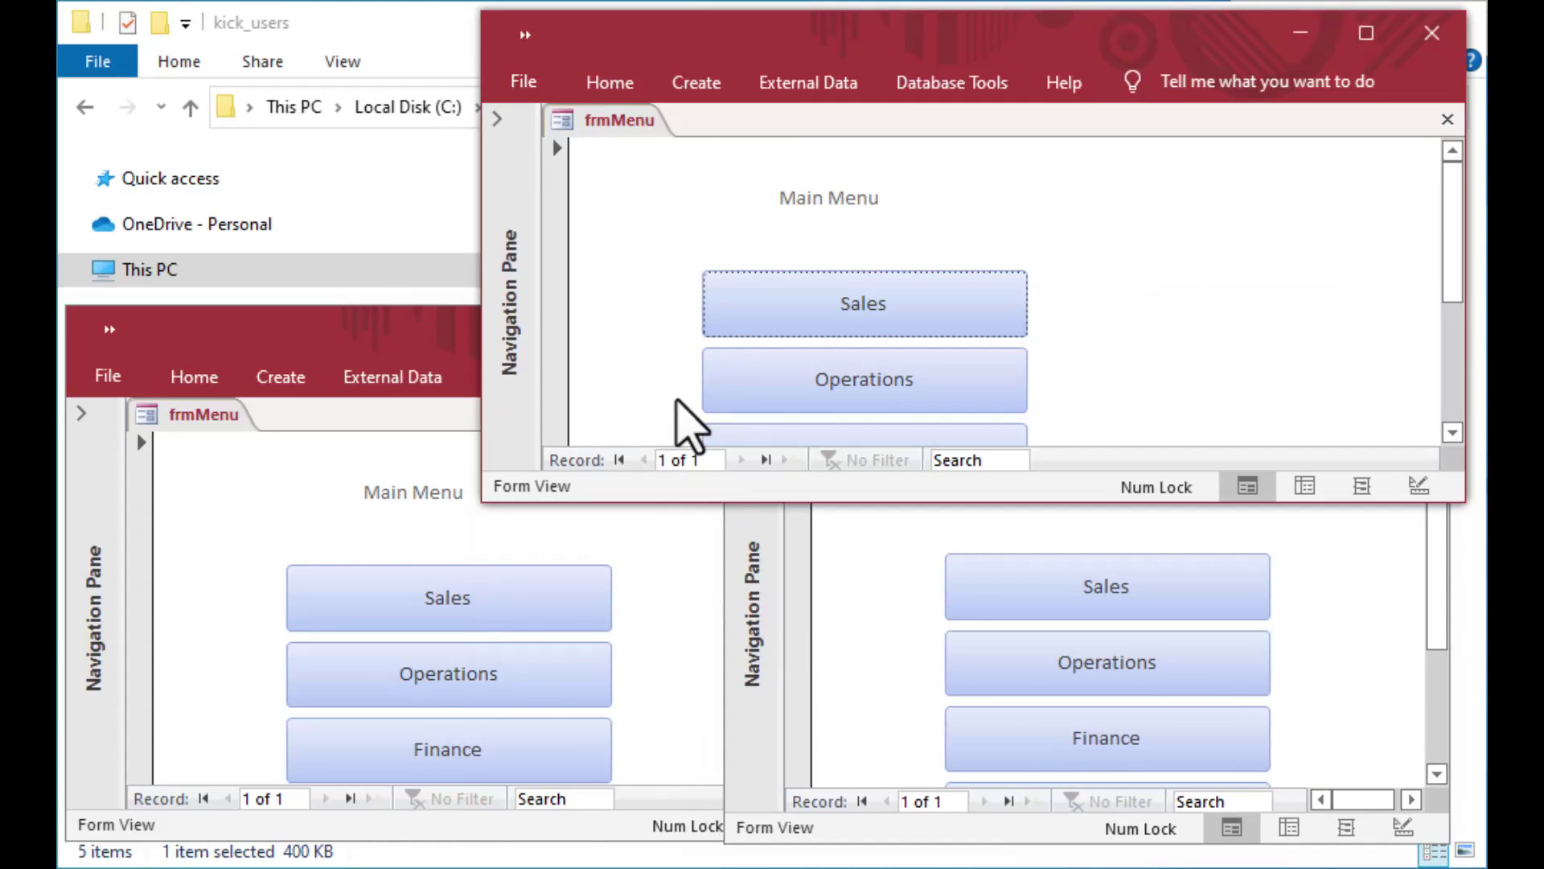
left_click(304, 330)
left_click(1306, 583)
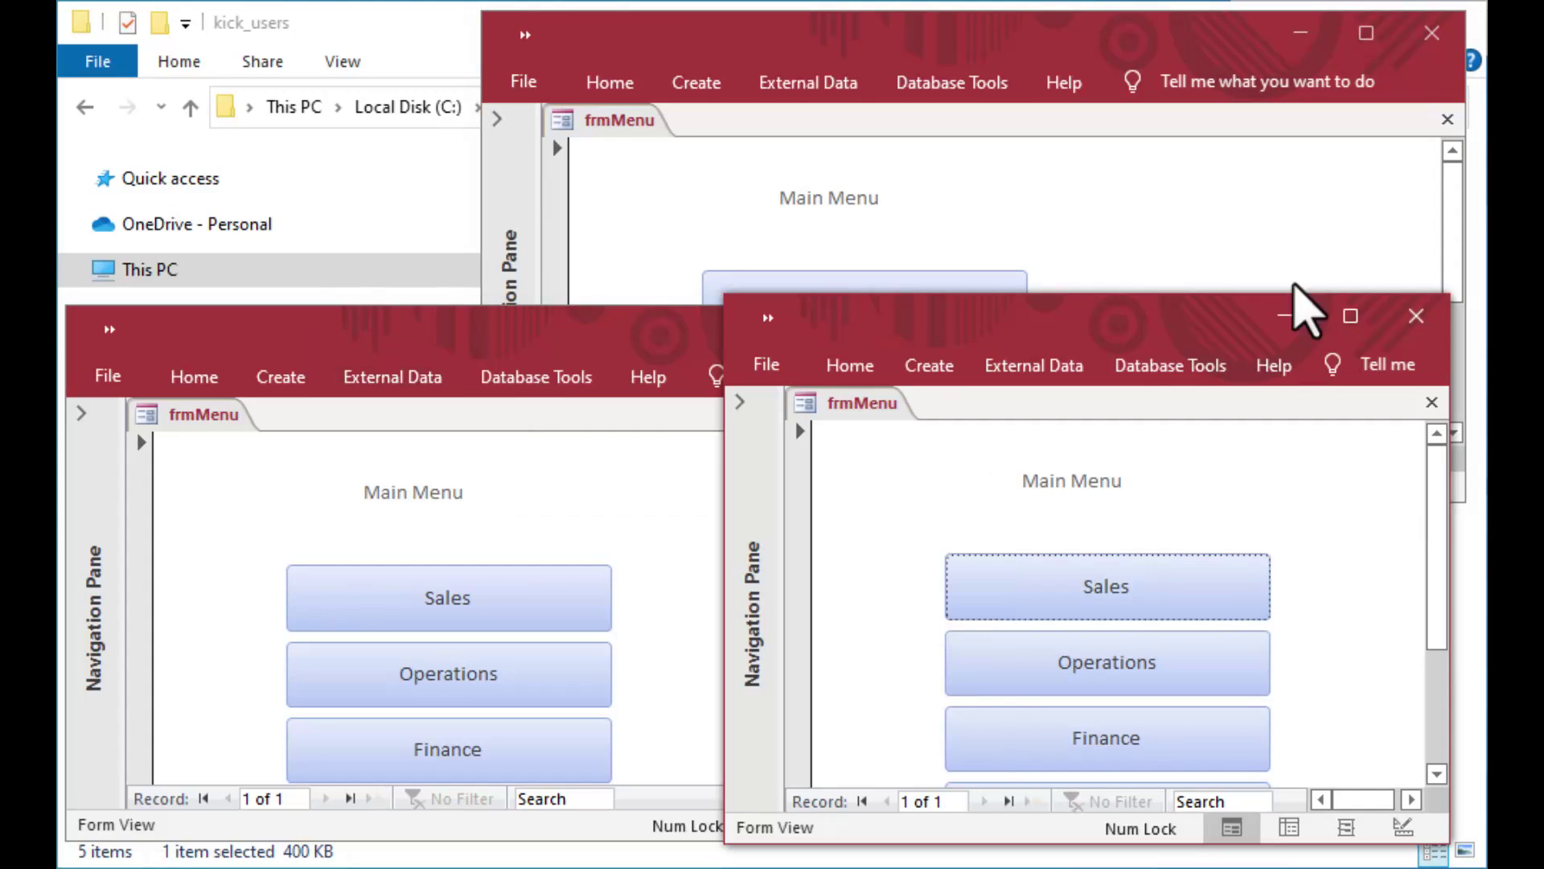
left_click(1178, 51)
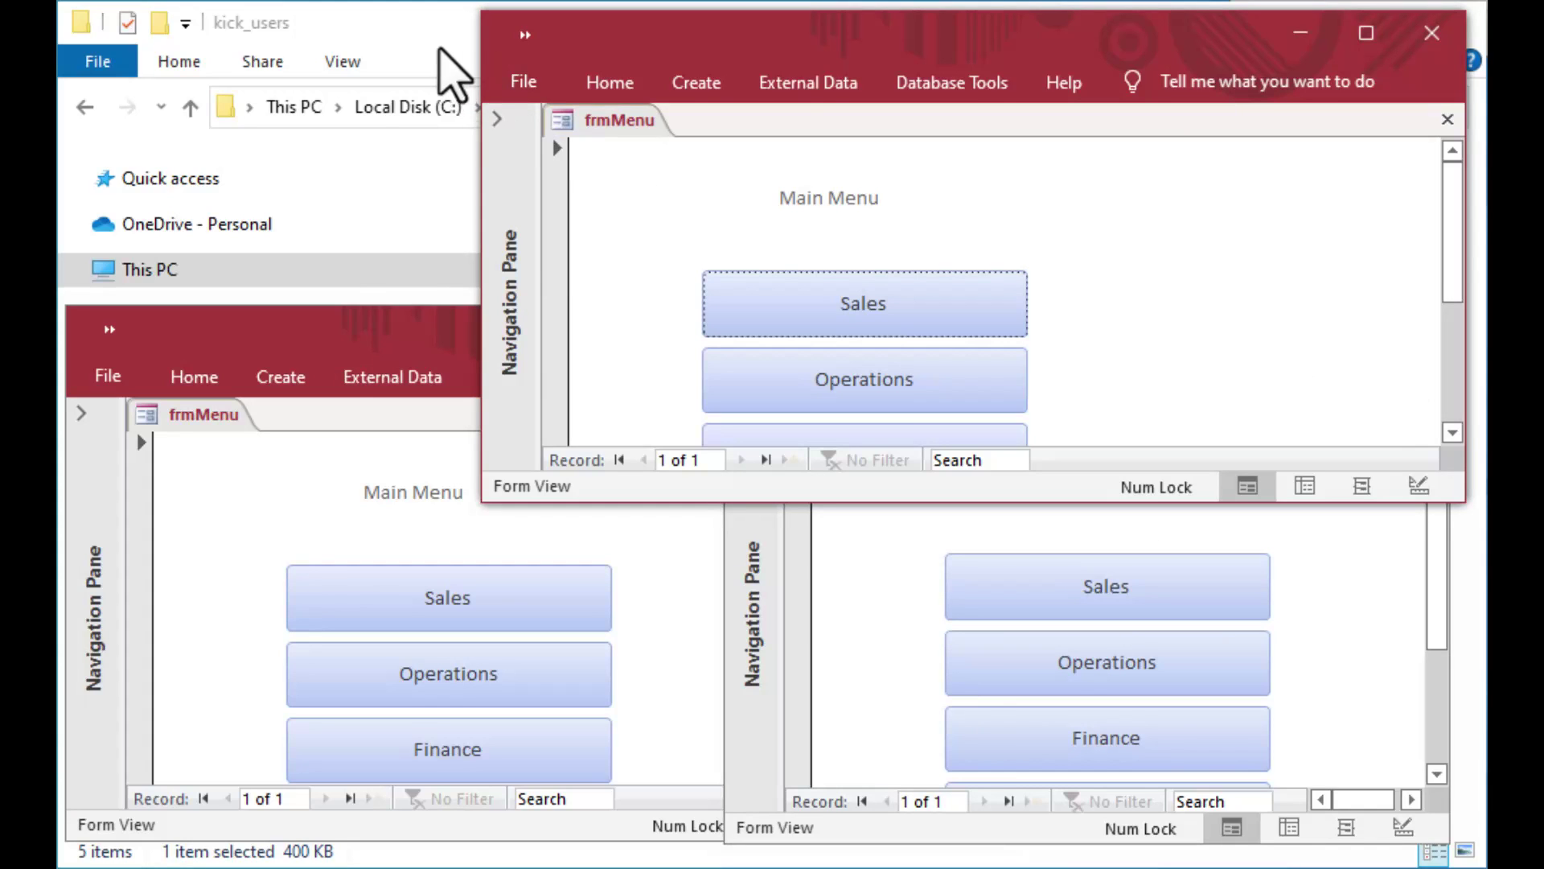
Switch to the kick_users folder in File Explorer and open the kick_users_be back-end database.
left_click(402, 32)
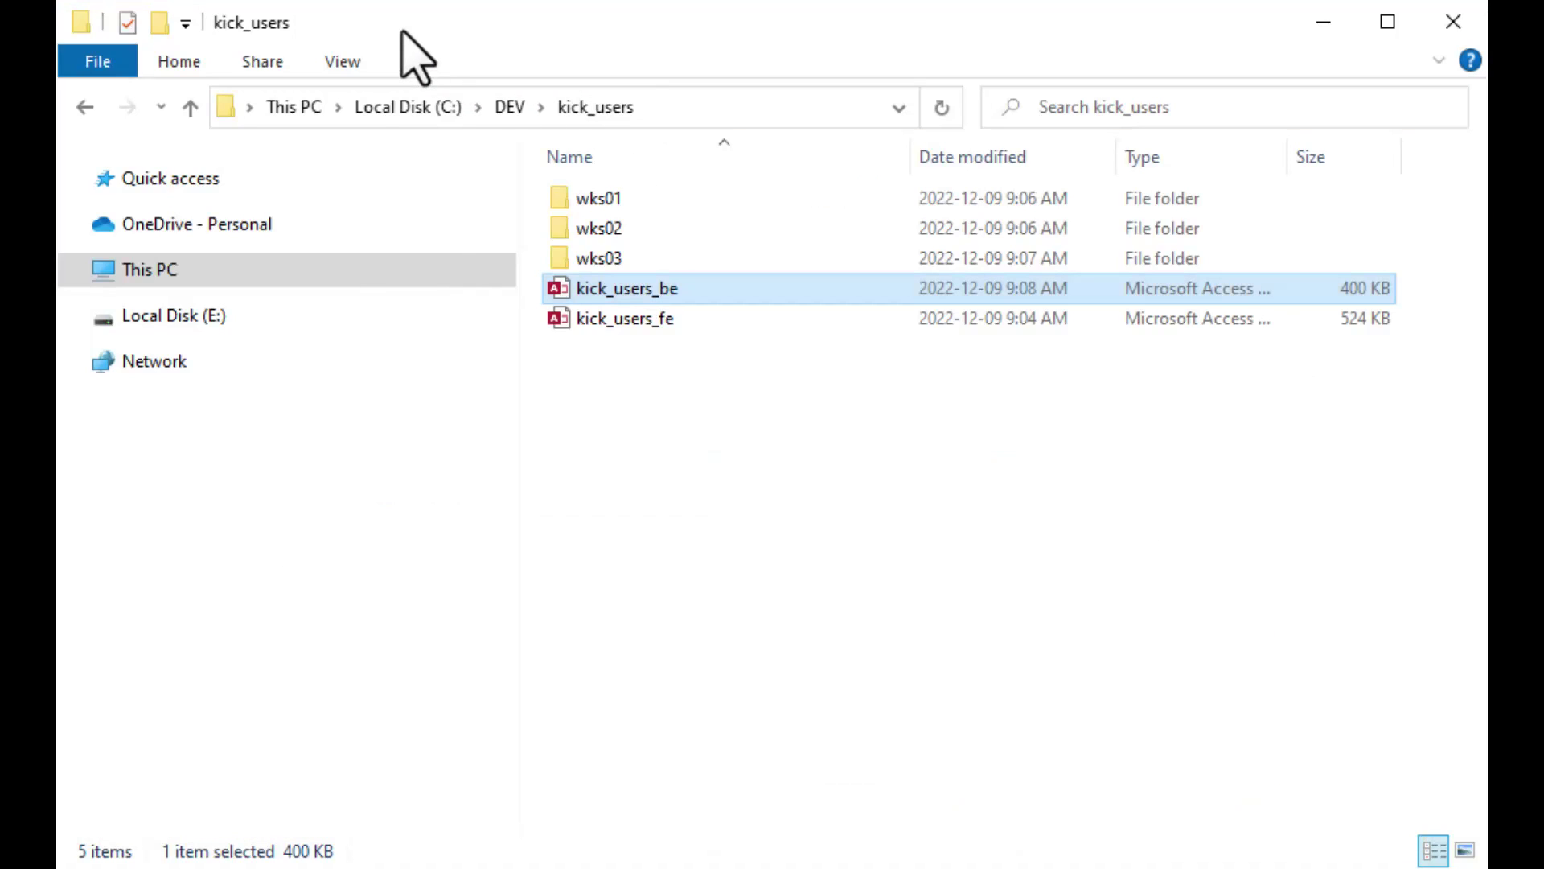
left_click(656, 412)
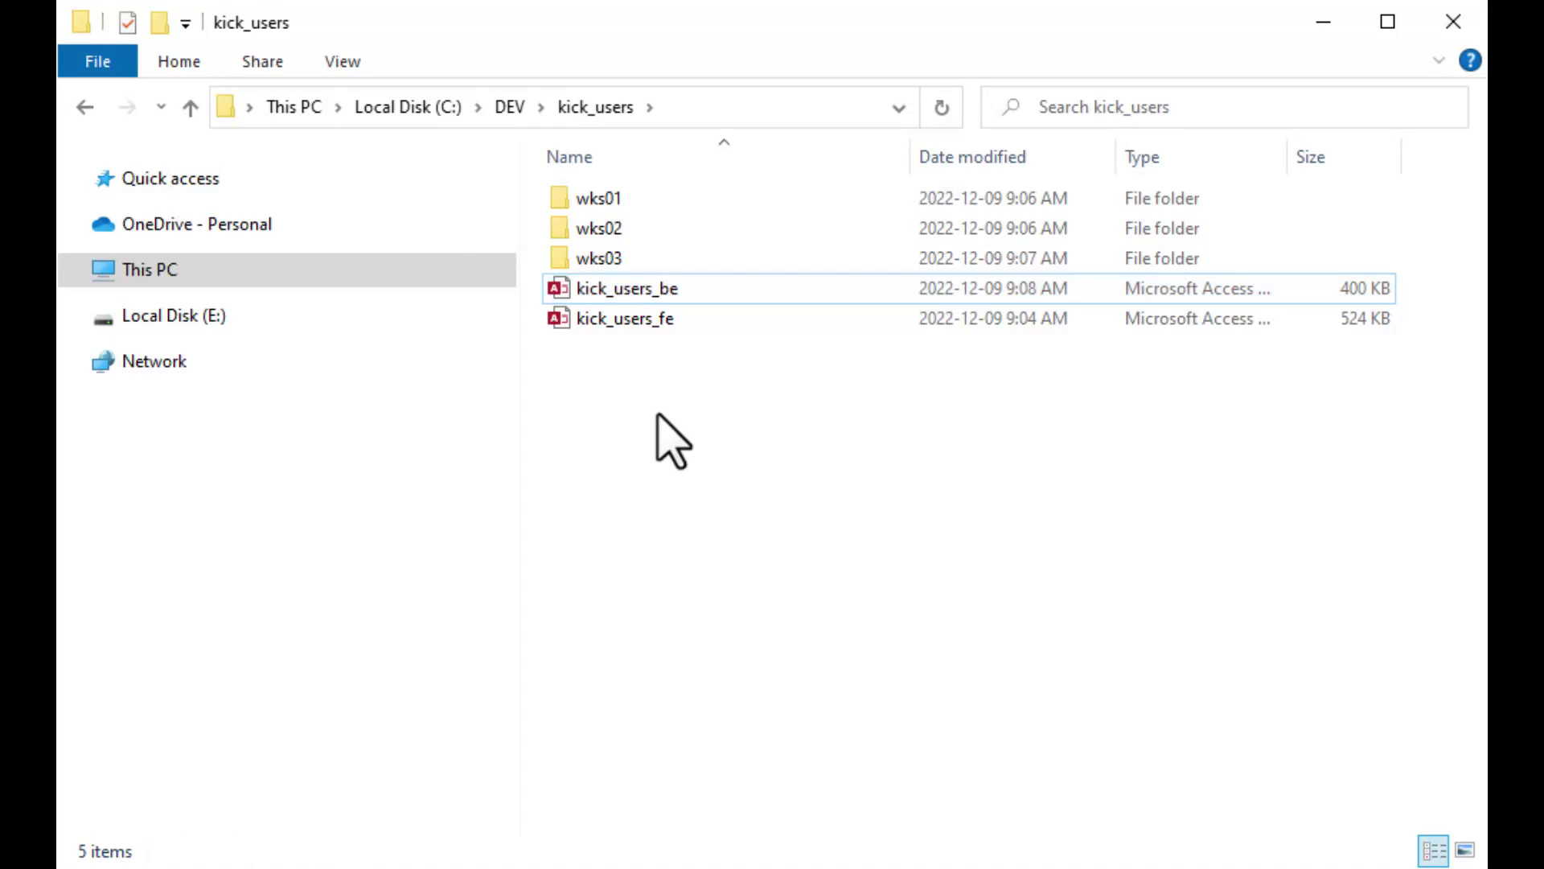
left_click(561, 295)
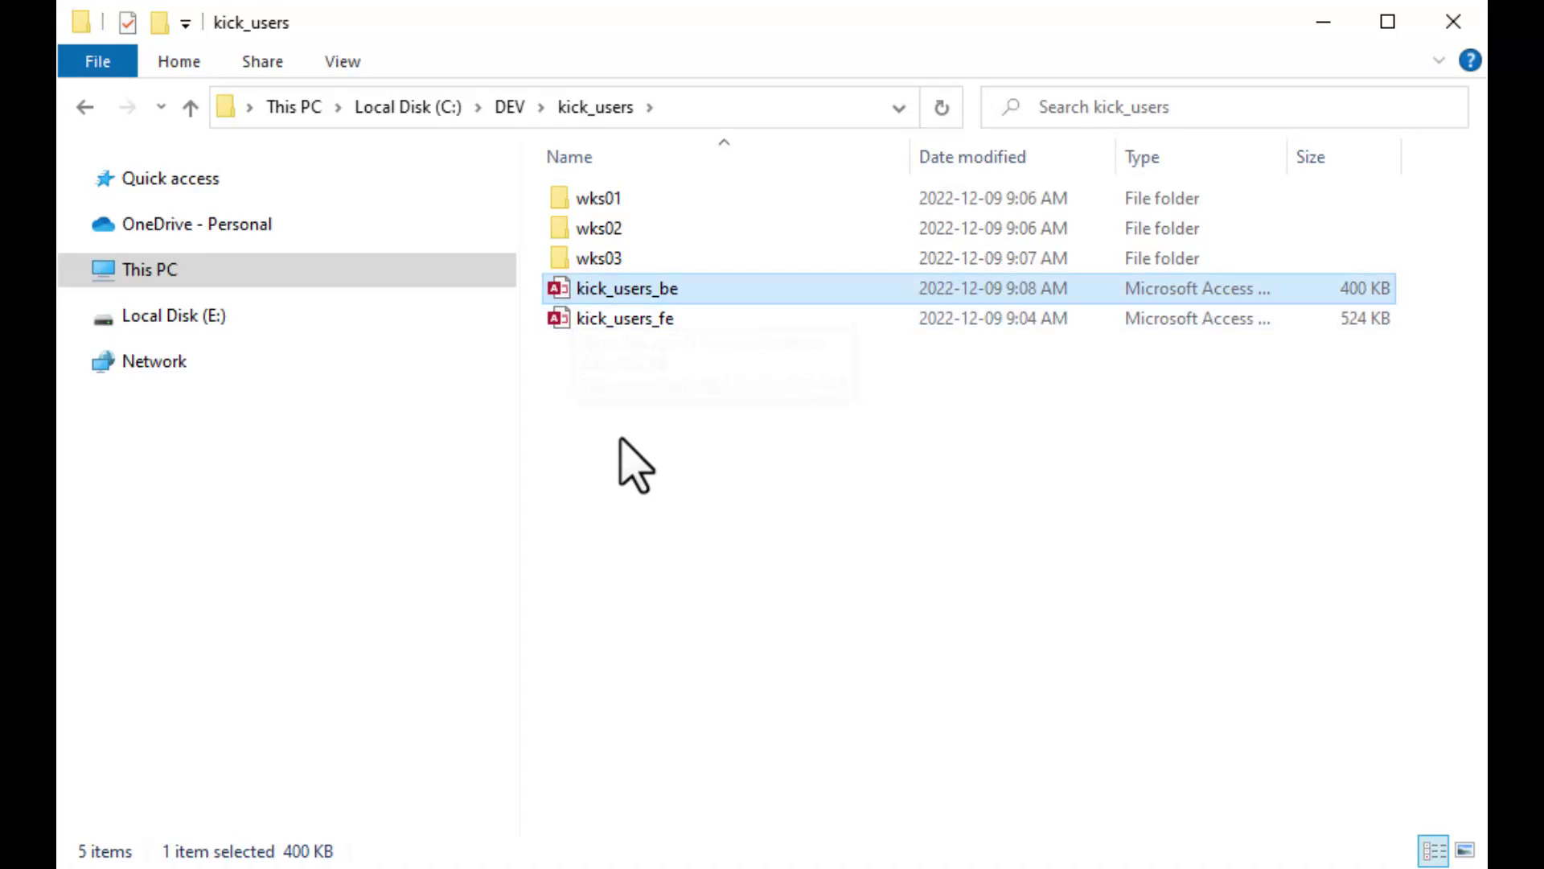
double_click(563, 290)
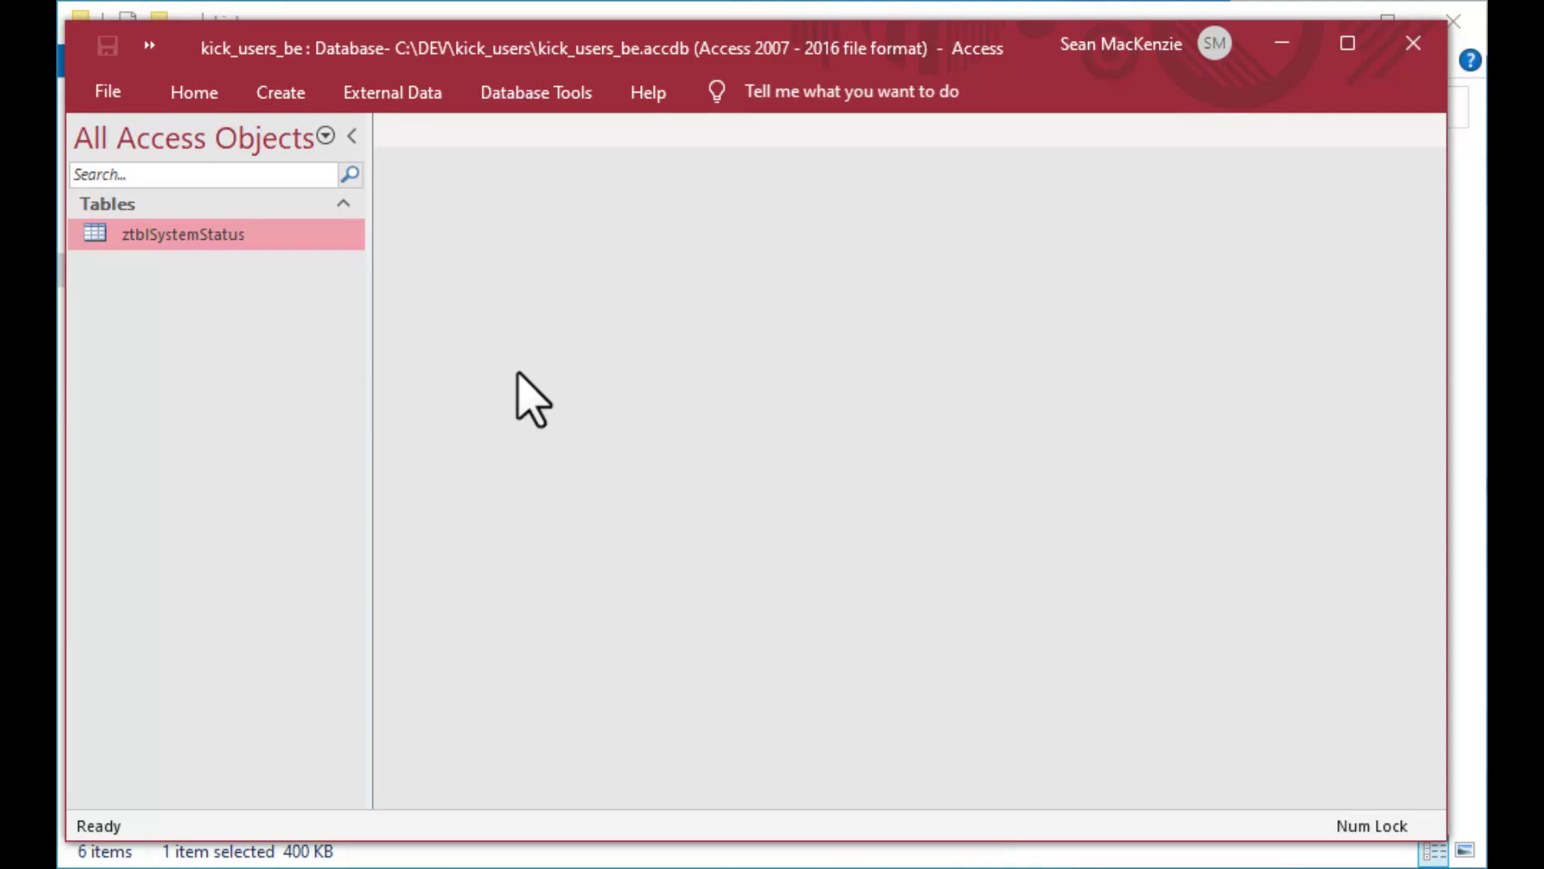
Clear SystemUP for StatusID 1 in the back end's ztblSystemStatus table, closing the table and the database.
double_click(98, 239)
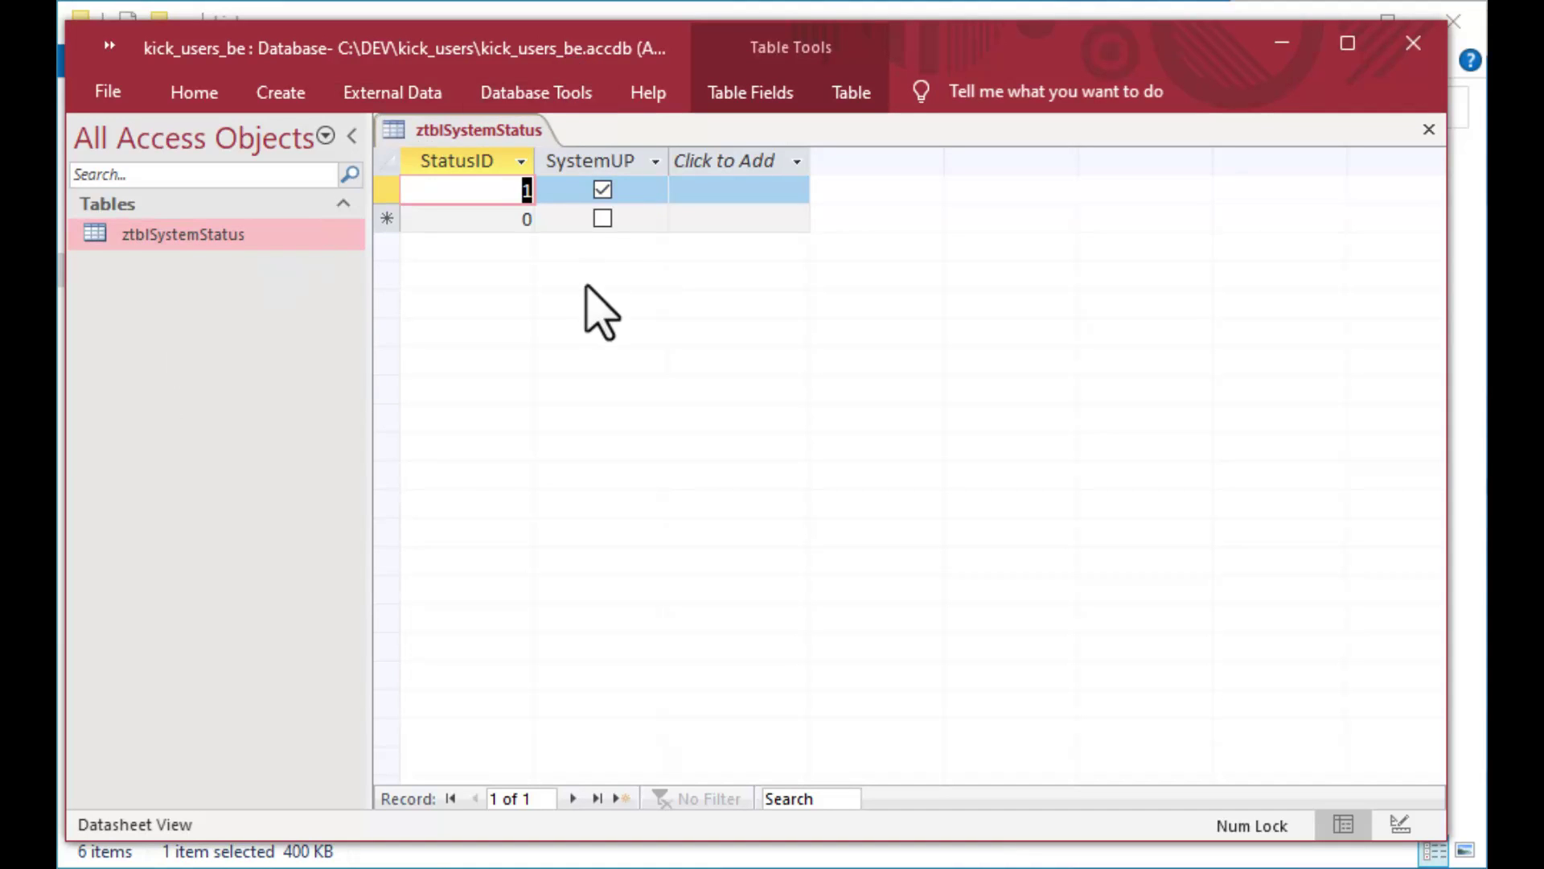
left_click(603, 190)
left_click(1430, 130)
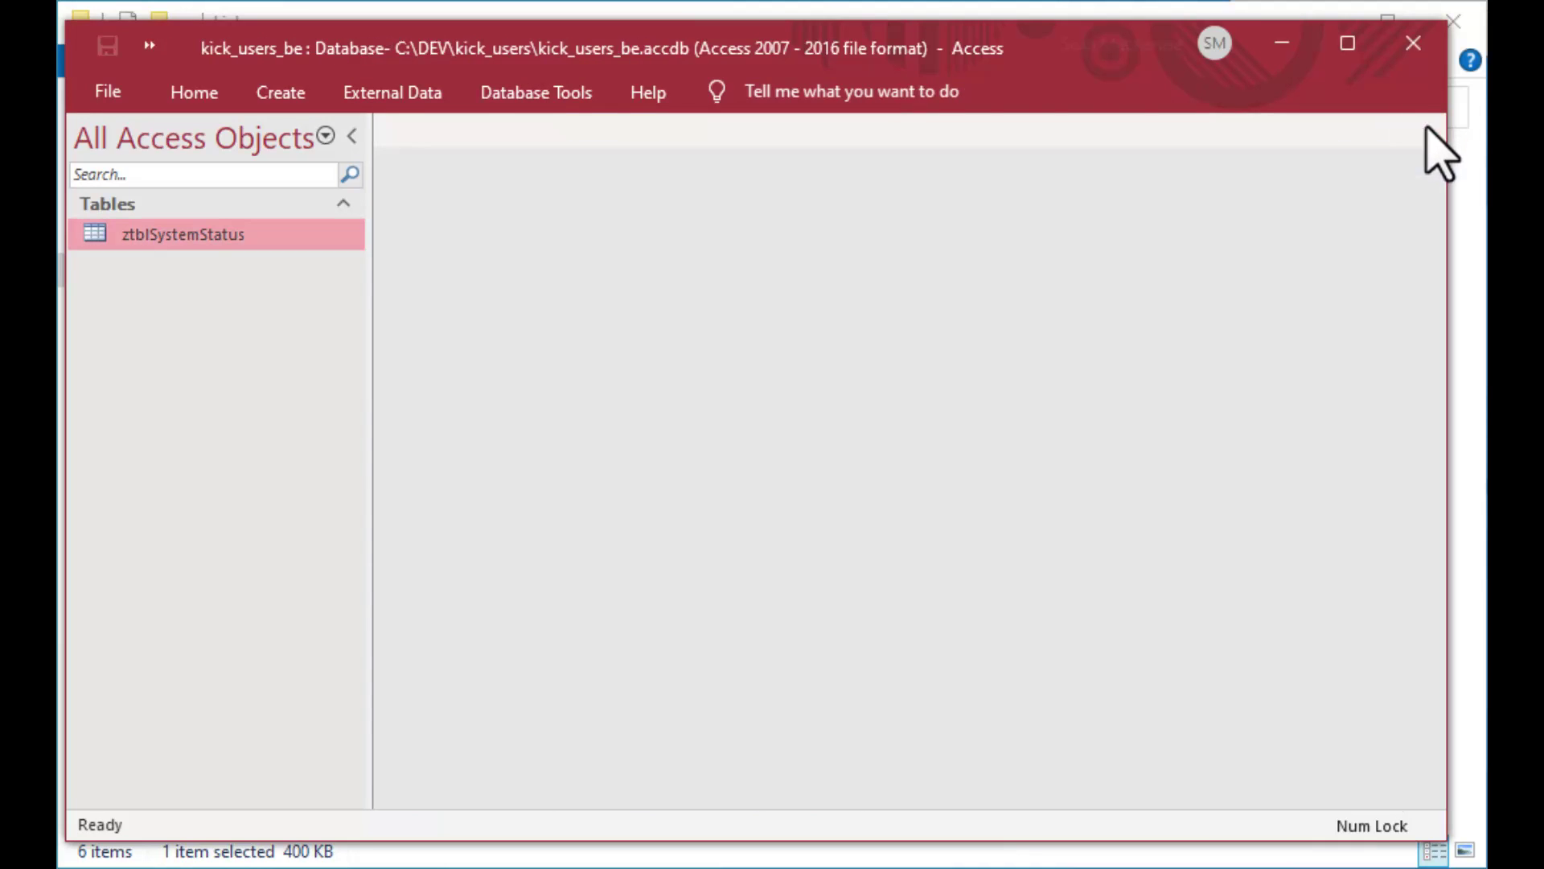
left_click(1413, 45)
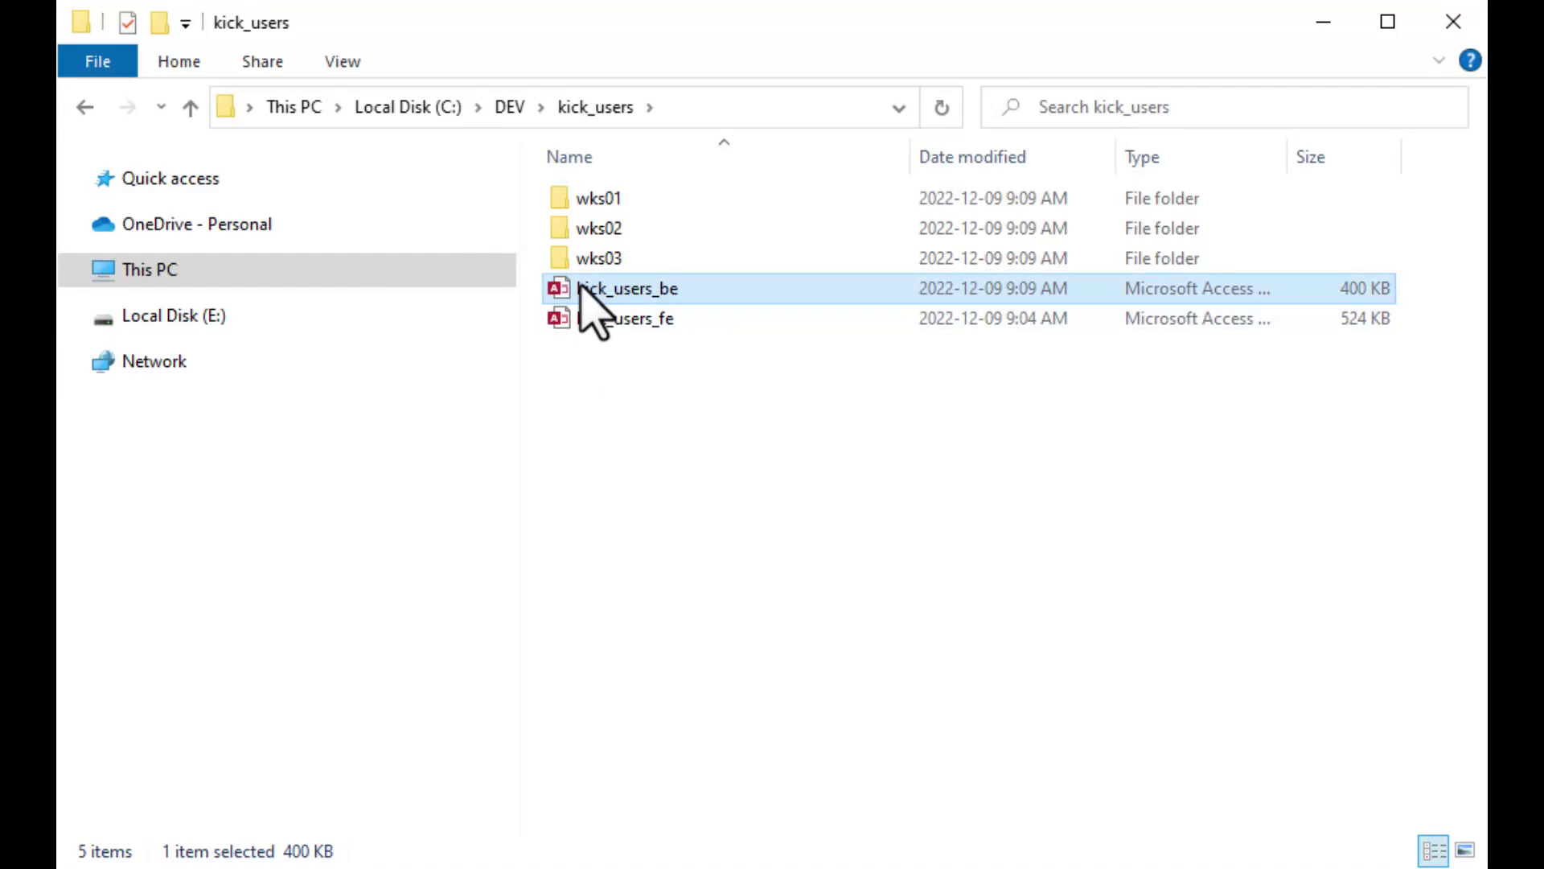
left_click(680, 429)
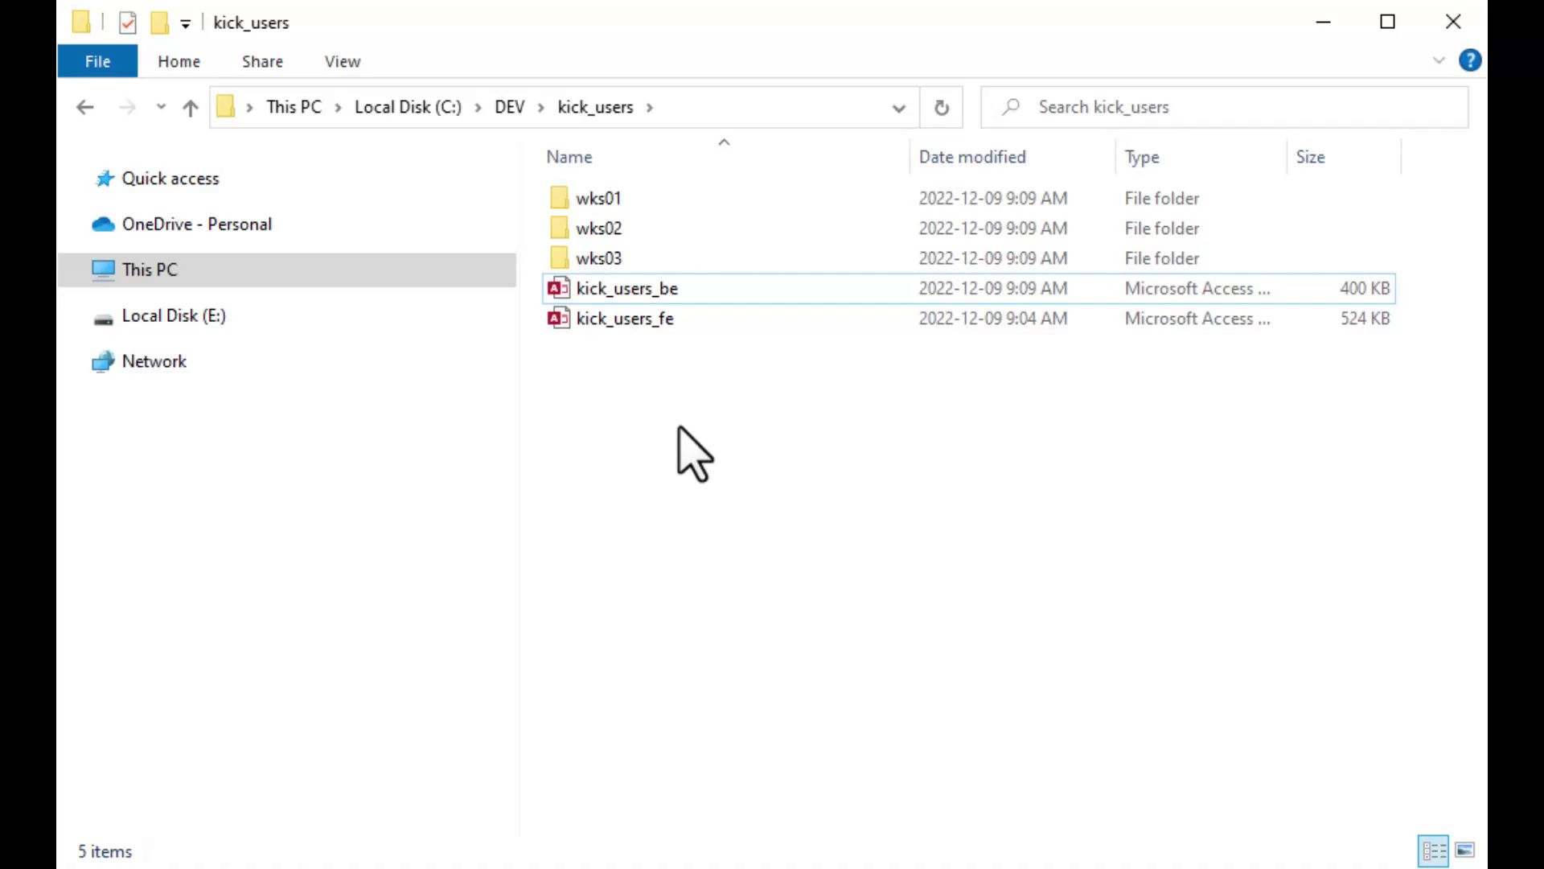